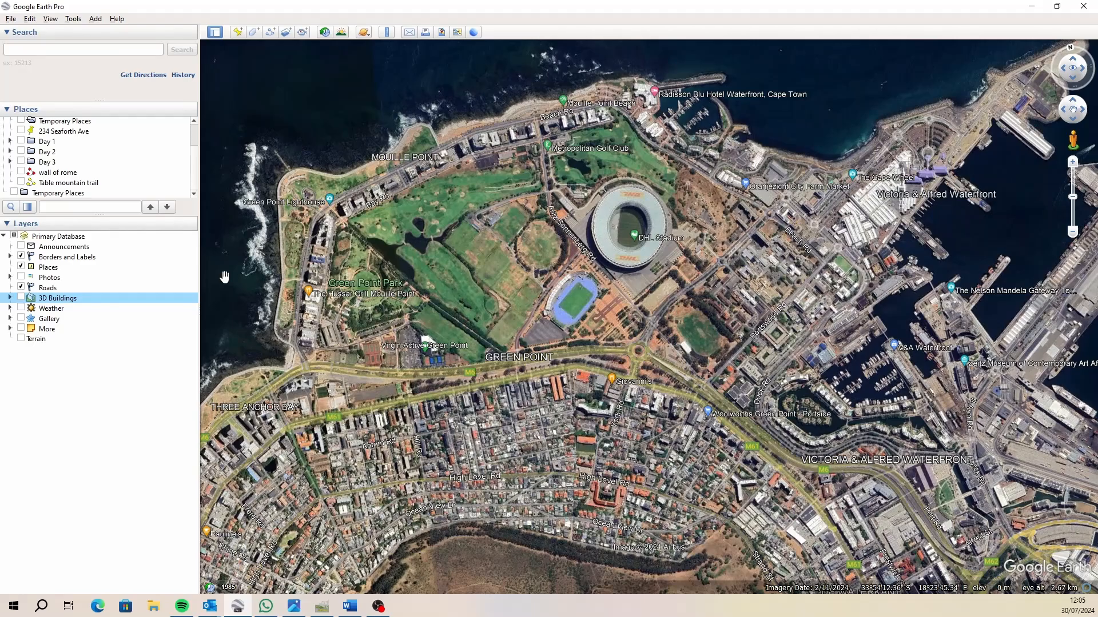
# Open Ikageng_X9_Cnt.kml and Ikageng_X9_Ringfence.kml together from the Data > Spatial > Vector folder inside the desktop QGIS Data folder
pyautogui.click(12, 21)
pyautogui.click(56, 35)
pyautogui.scroll(1, 97, 97)
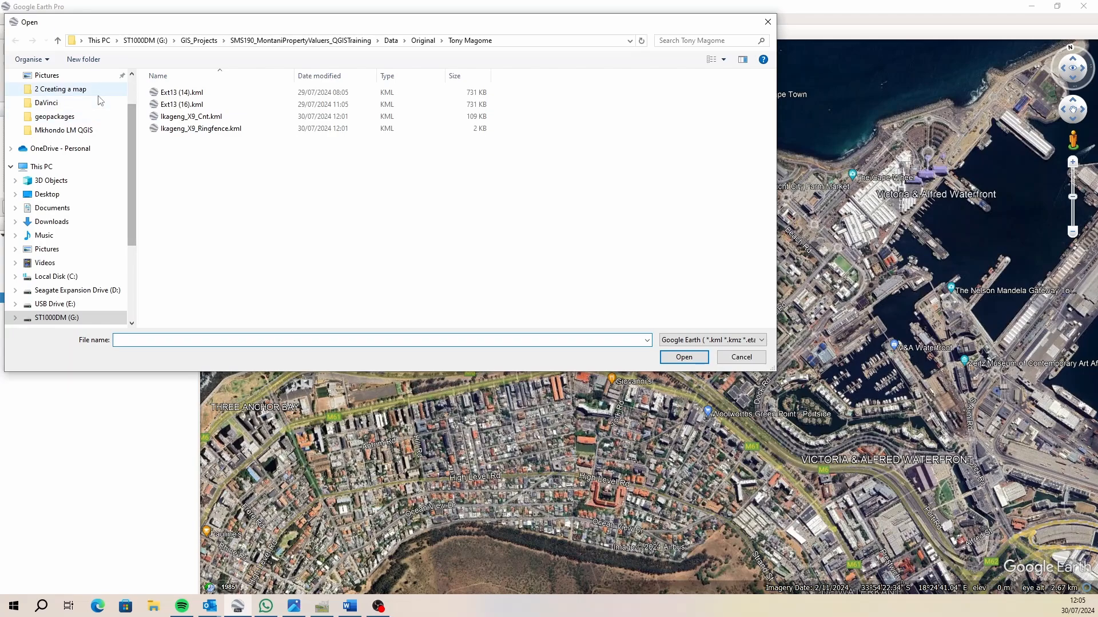
pyautogui.scroll(1, 100, 101)
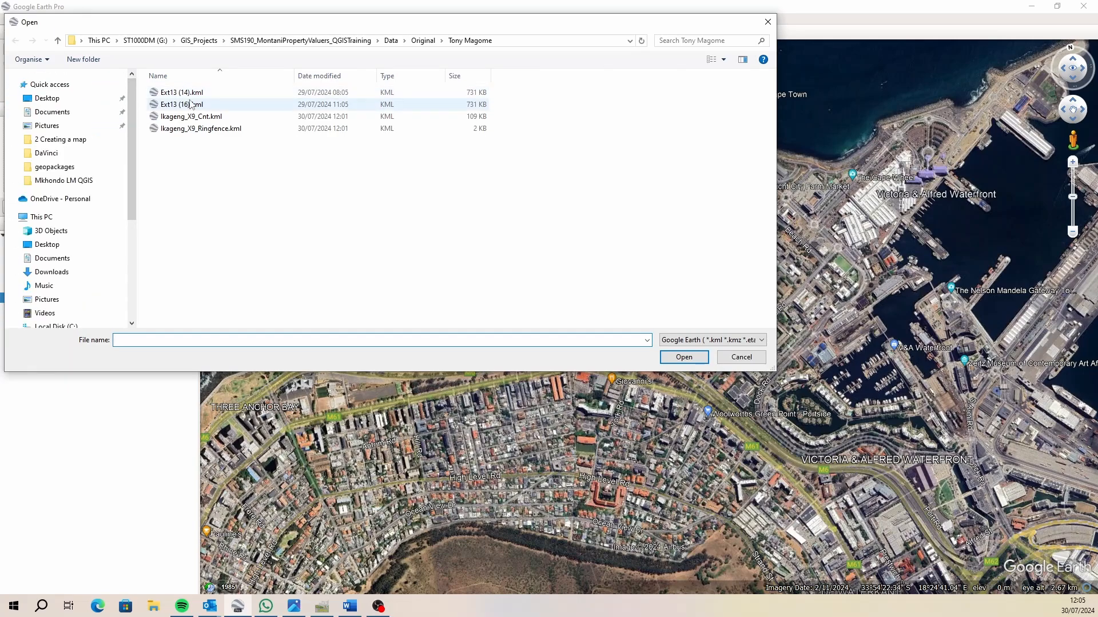
pyautogui.click(71, 101)
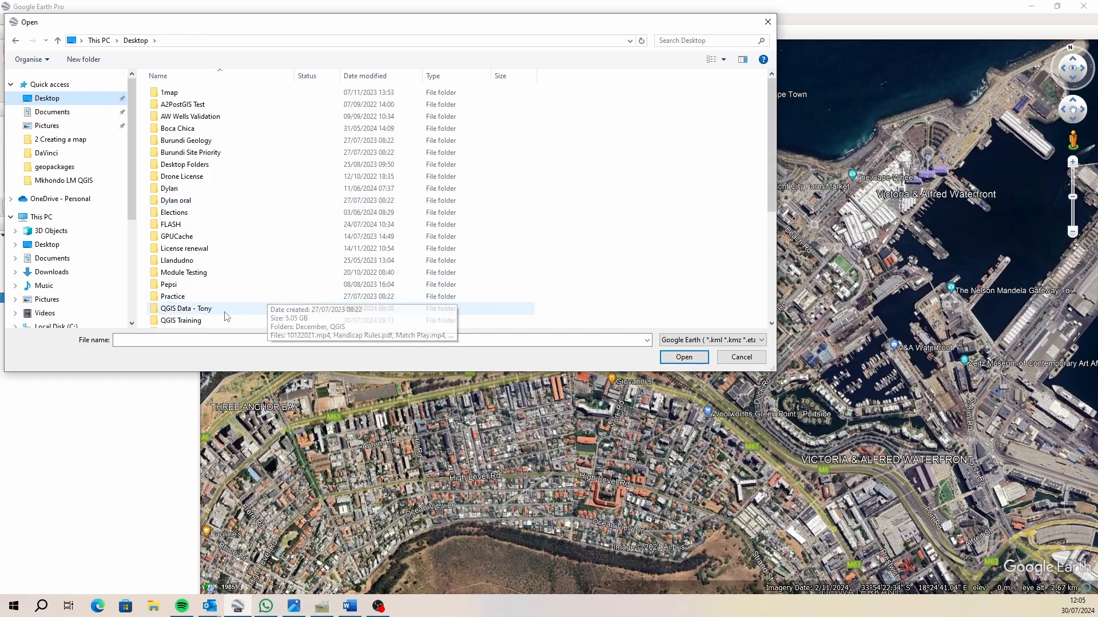
pyautogui.doubleClick(225, 311)
pyautogui.doubleClick(184, 92)
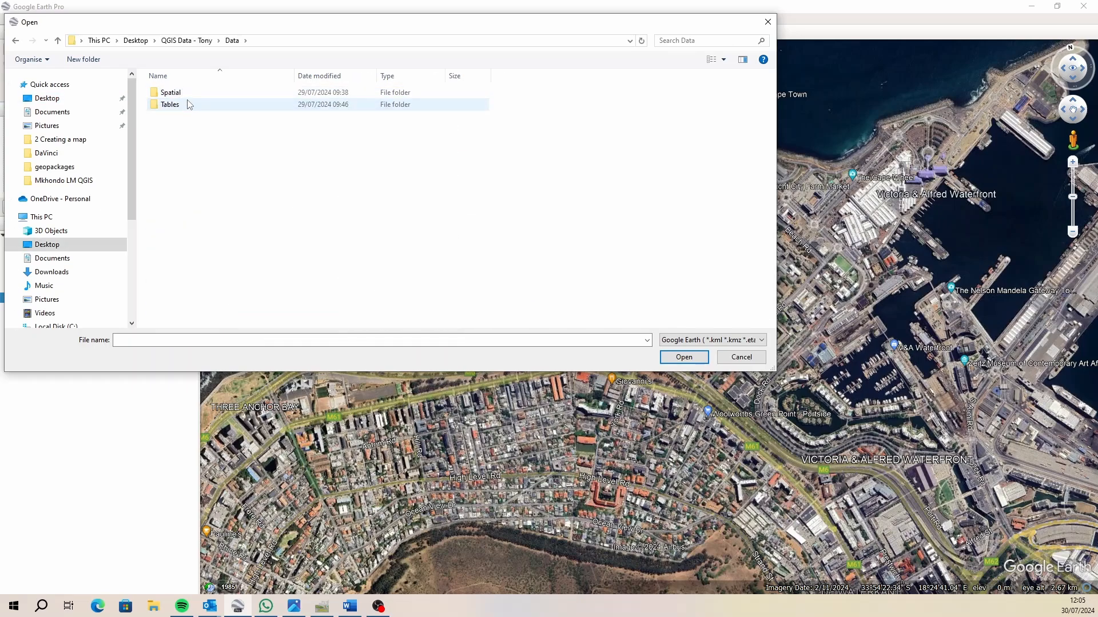
pyautogui.doubleClick(188, 93)
pyautogui.doubleClick(189, 104)
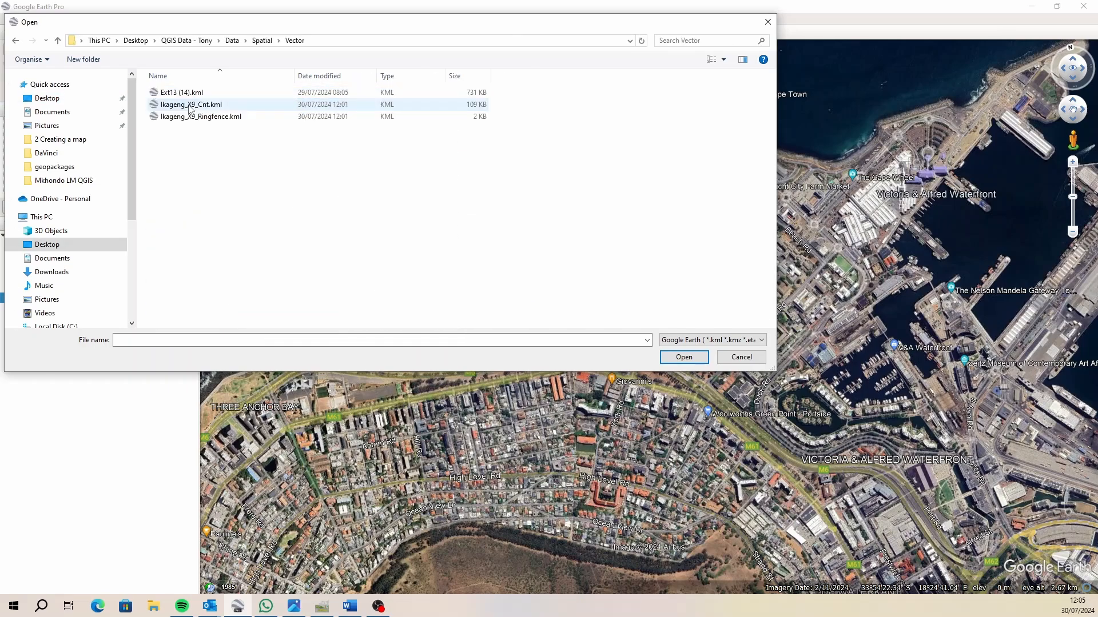
pyautogui.click(192, 105)
pyautogui.keyDown('shift'); pyautogui.click(216, 117); pyautogui.keyUp('shift')
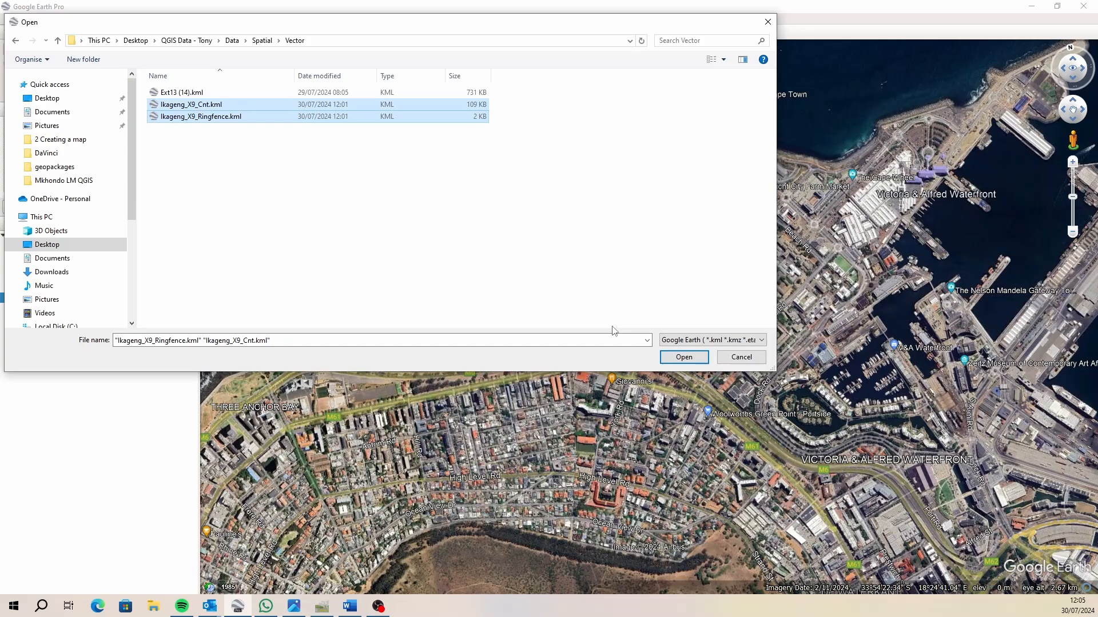
pyautogui.click(679, 358)
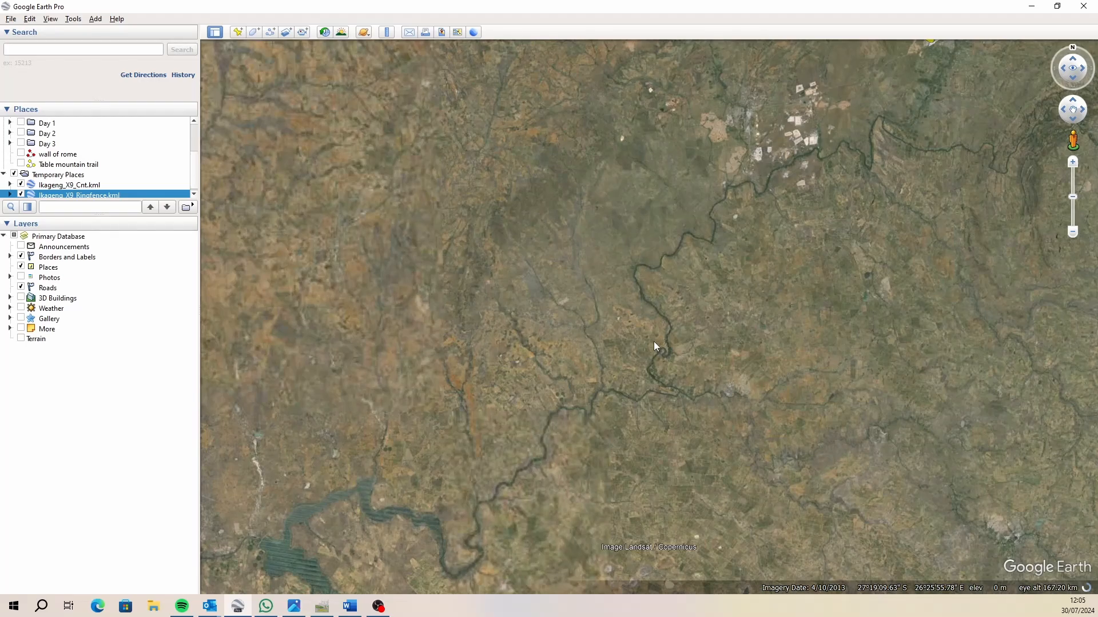
# Enlarge the Places list to show both imported KML layers under Temporary Places
pyautogui.scroll(3, 646, 343)
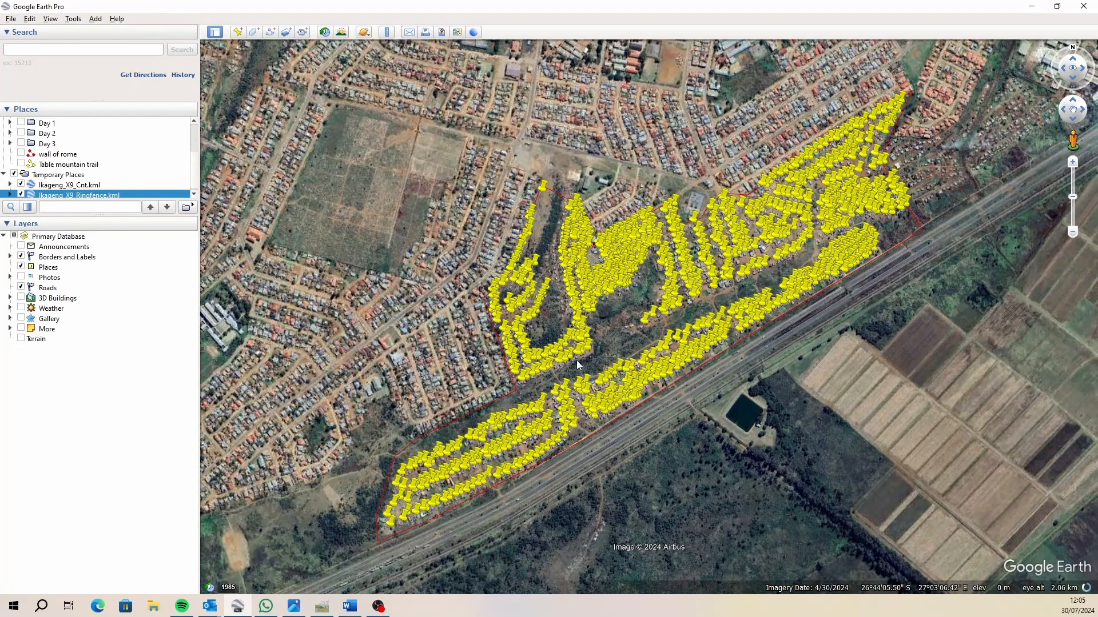
pyautogui.scroll(1, 576, 360)
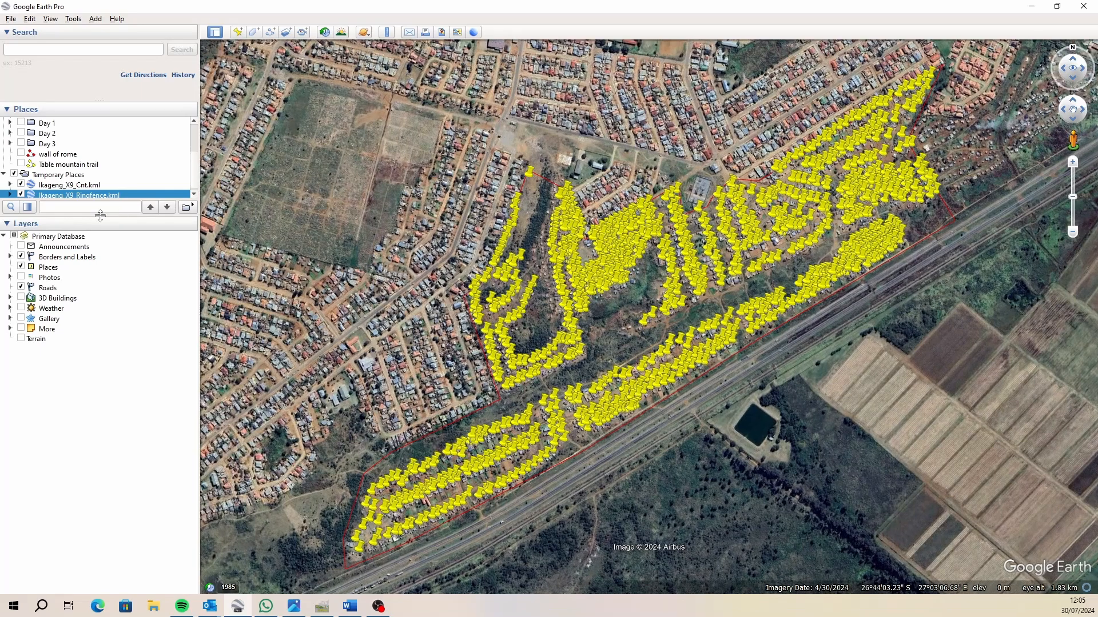
pyautogui.moveTo(100, 215); pyautogui.dragTo(100, 312)
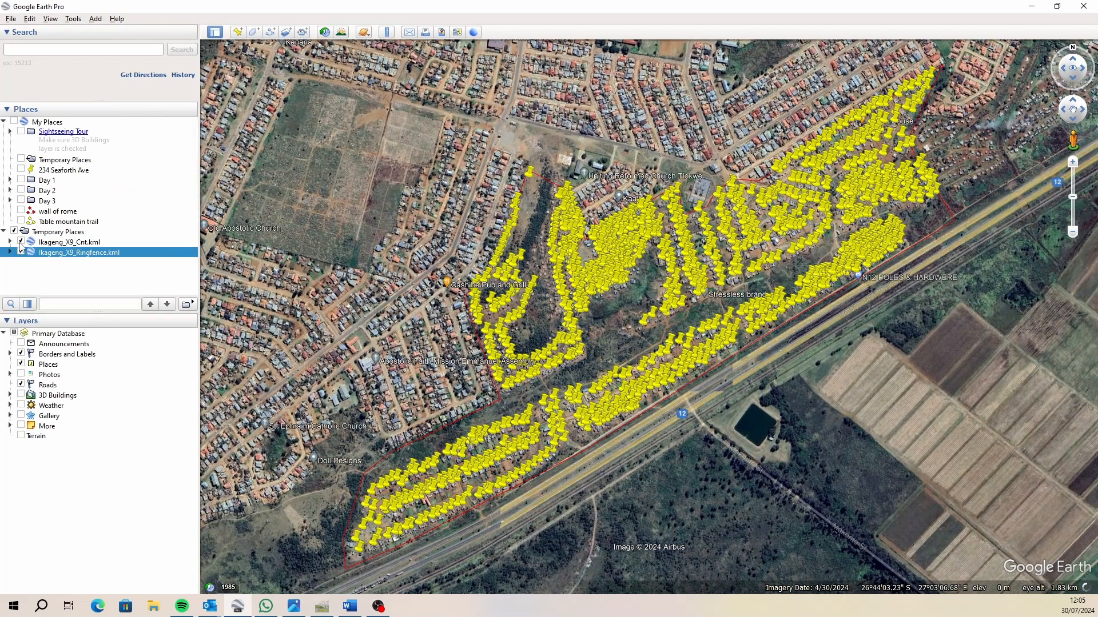
# Toggle the Ikageng_X9_Cnt.kml and Ikageng_X9_Ringfence.kml layers off and on, and examine the points within the boundary
pyautogui.click(20, 243)
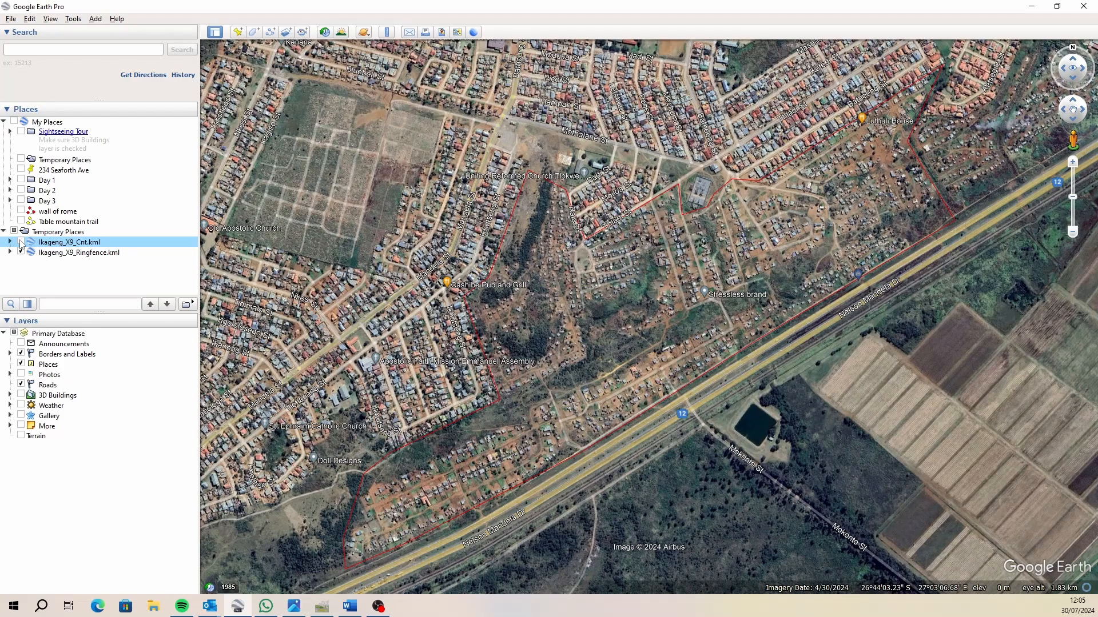
pyautogui.click(21, 253)
pyautogui.click(21, 253)
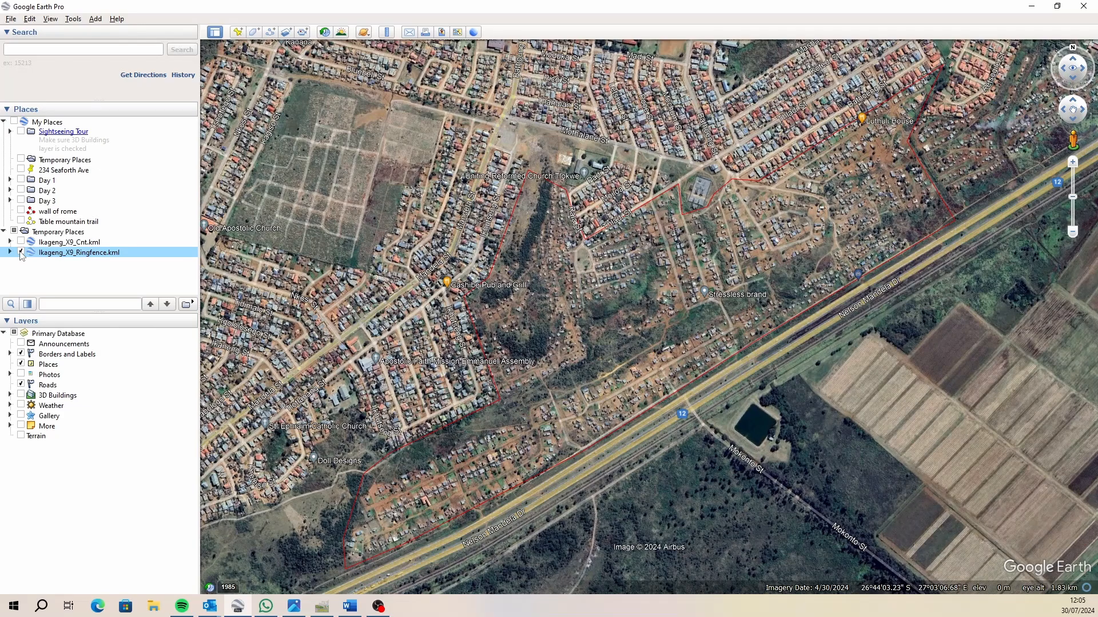
pyautogui.click(21, 243)
pyautogui.click(21, 243)
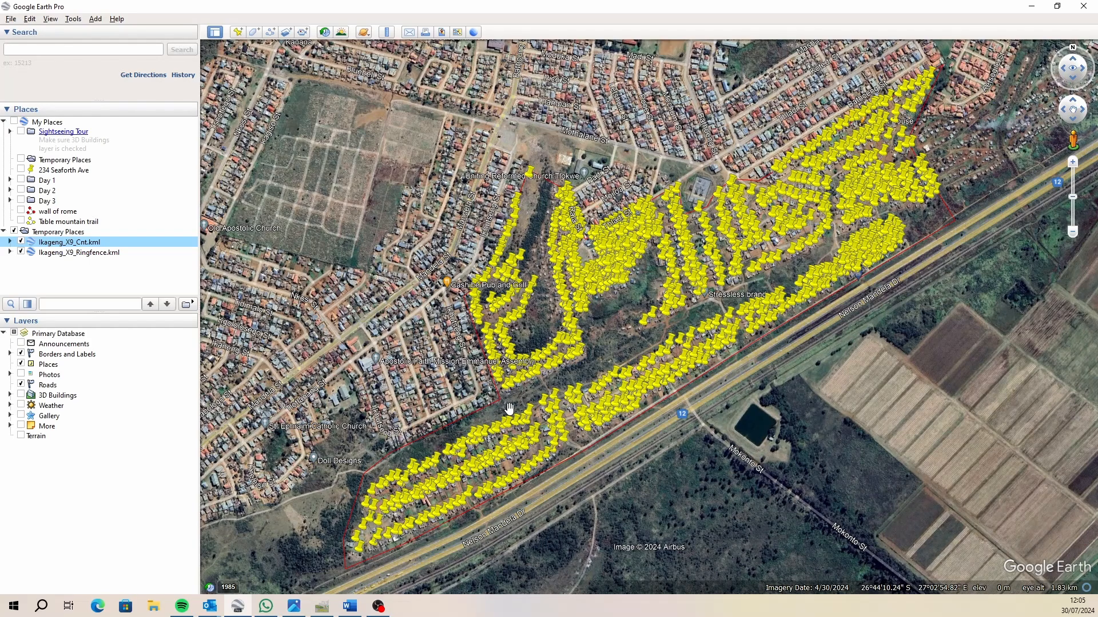
pyautogui.scroll(3, 628, 302)
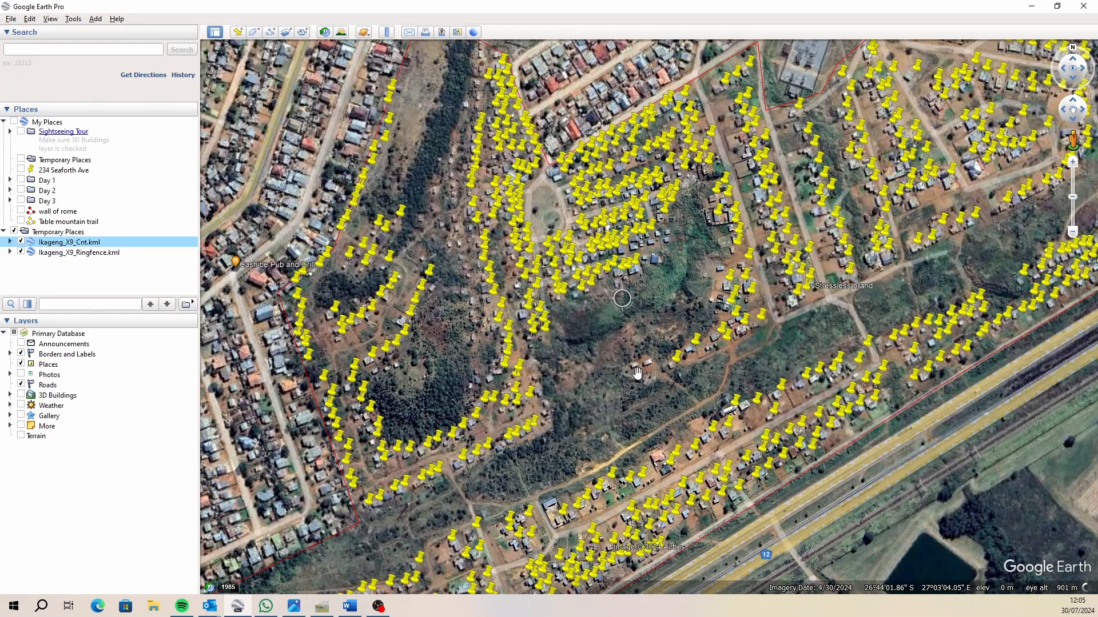
pyautogui.scroll(-3, 576, 310)
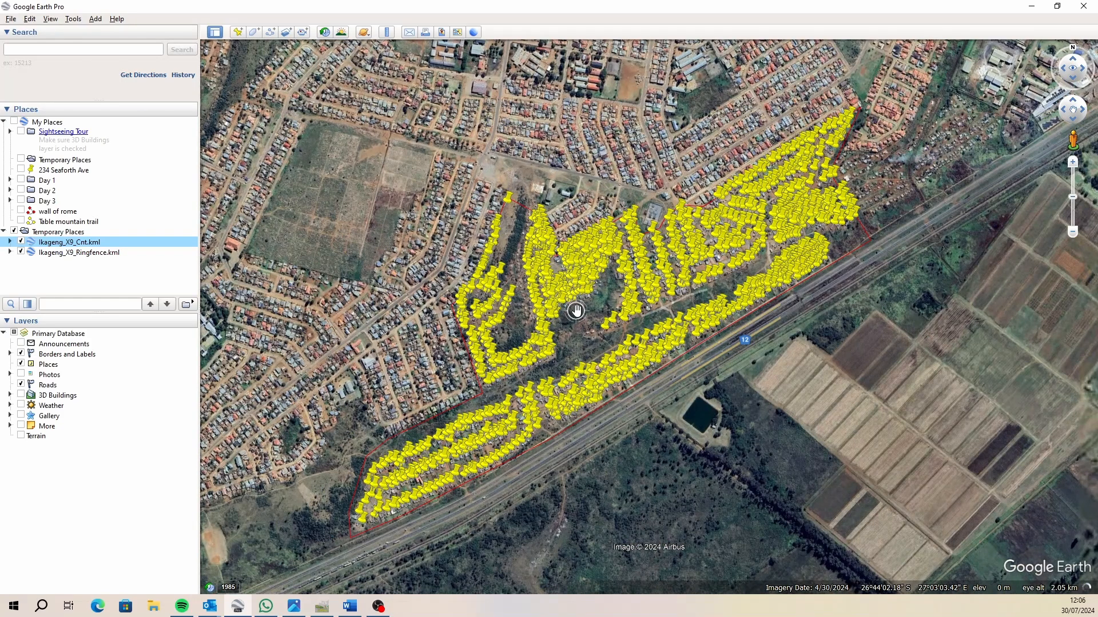
pyautogui.scroll(-1, 574, 311)
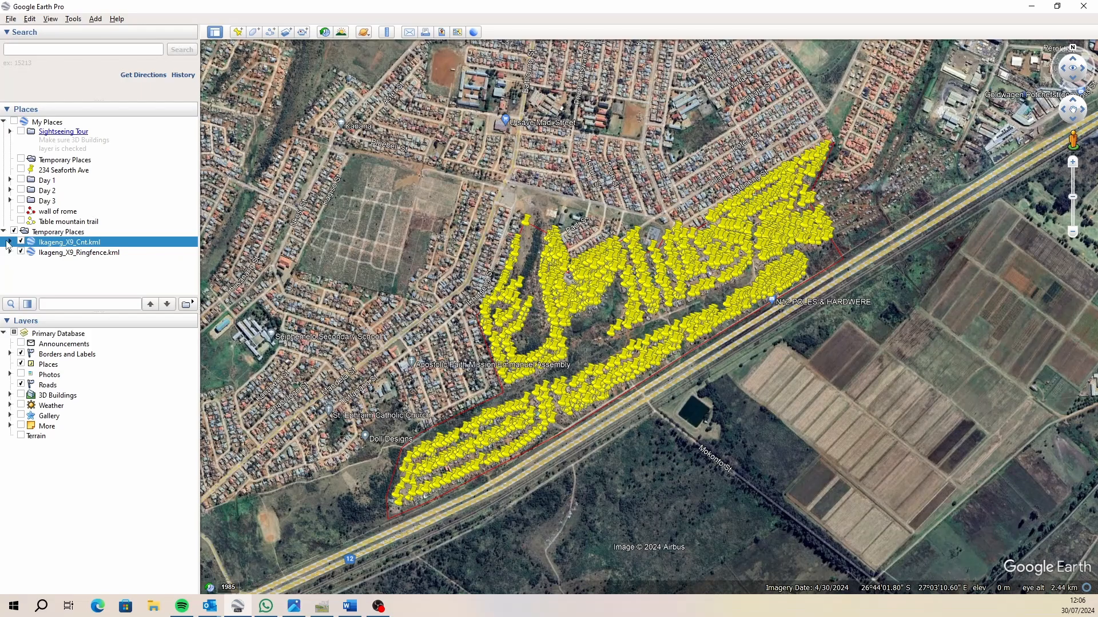
# Switch from Google Earth Pro to QGIS Desktop and start a blank project
pyautogui.click(1029, 9)
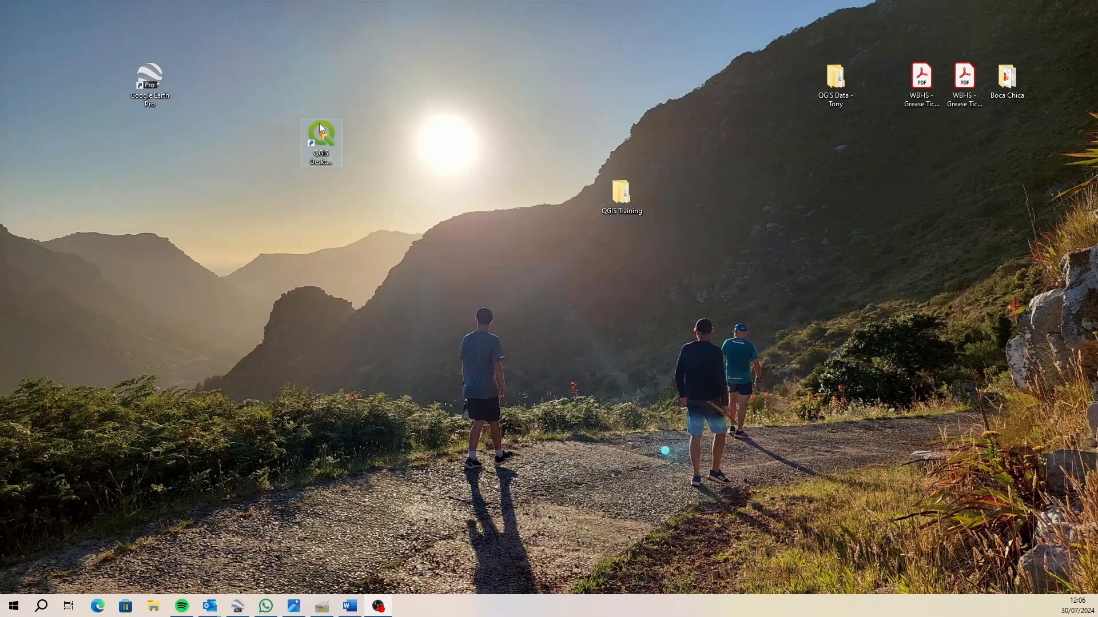
pyautogui.doubleClick(319, 128)
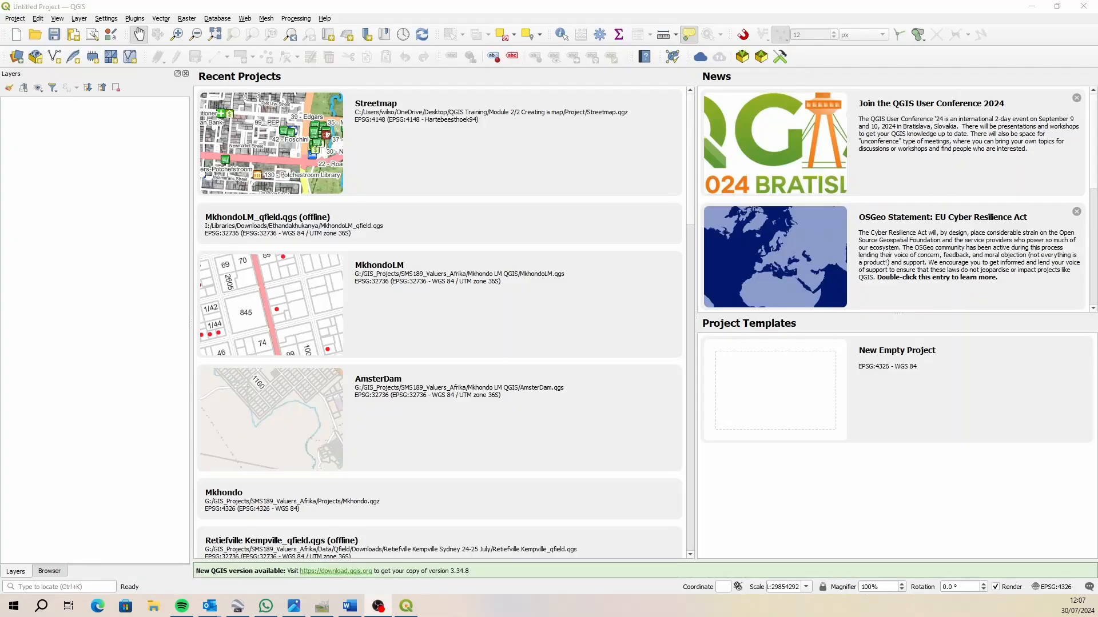
pyautogui.click(26, 54)
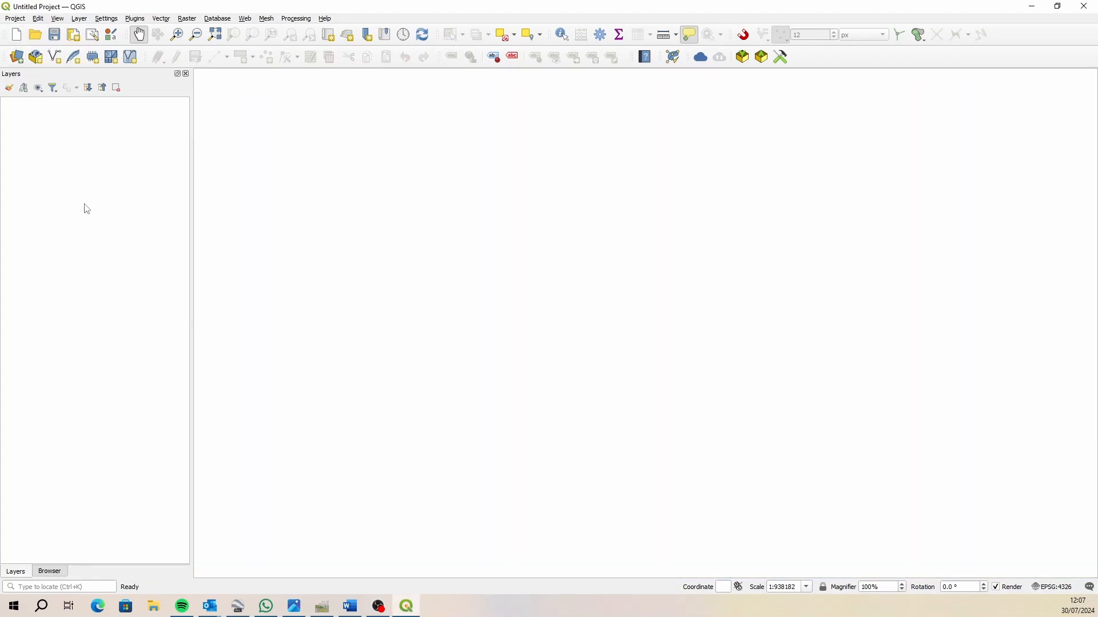
# Open the project Zakhele Ext 13.qgz from the Projects folder inside the desktop QGIS Data folder
pyautogui.click(35, 34)
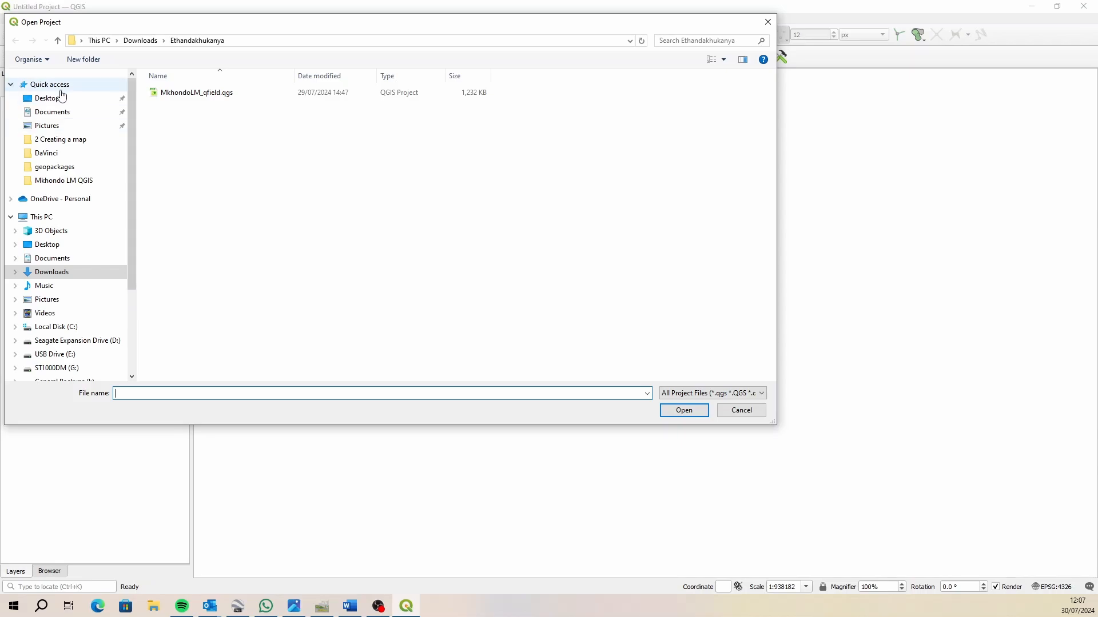
pyautogui.click(55, 98)
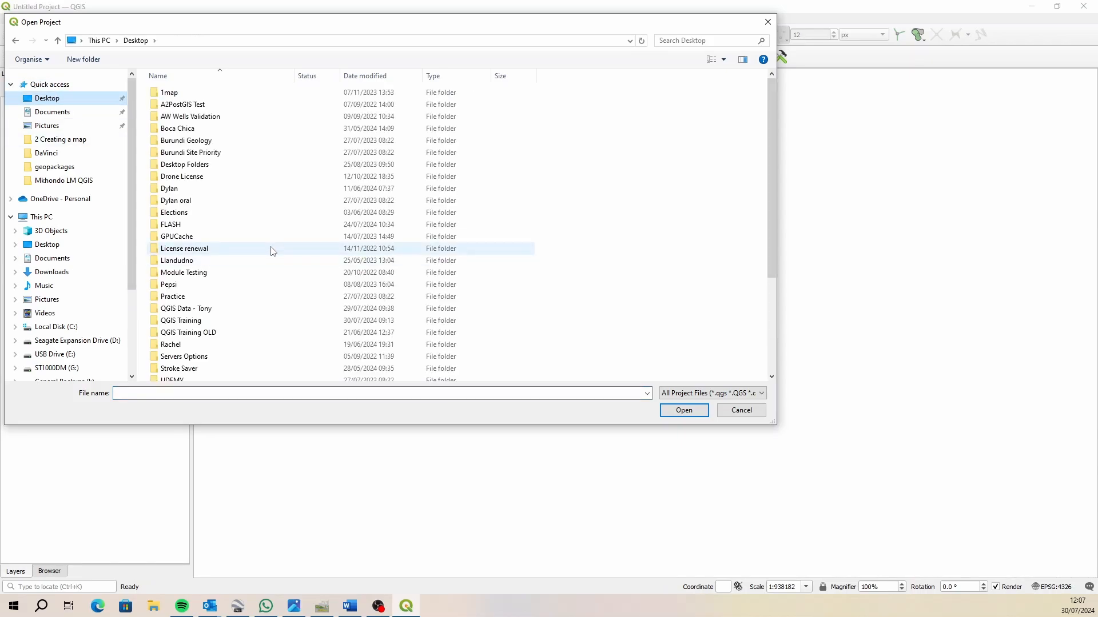
pyautogui.scroll(-4, 272, 259)
pyautogui.scroll(4, 280, 271)
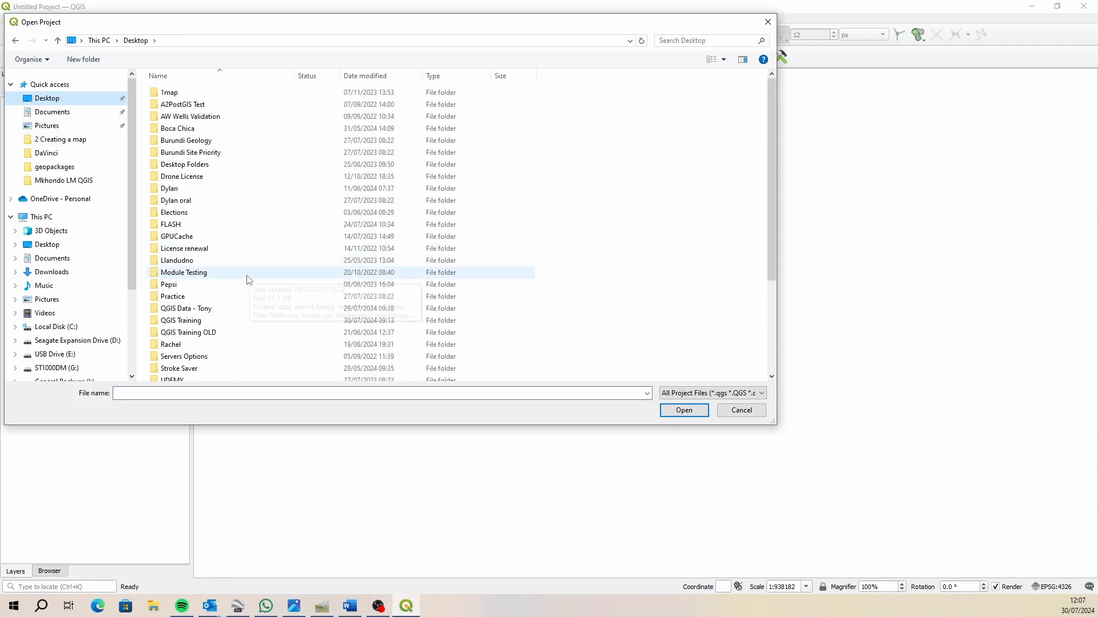
pyautogui.doubleClick(194, 305)
pyautogui.doubleClick(191, 107)
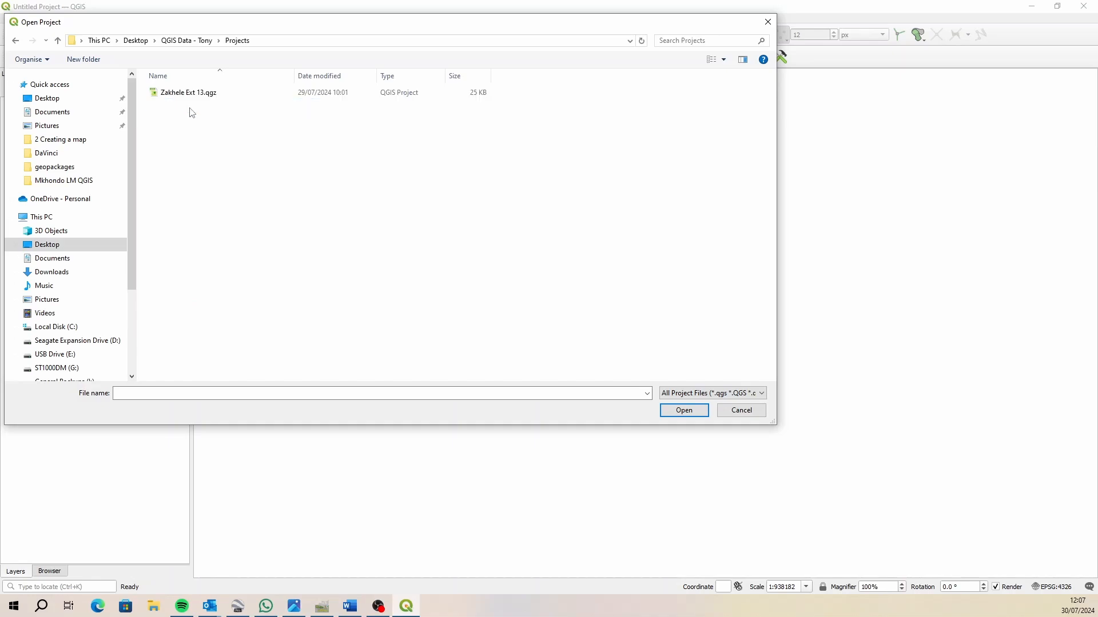
pyautogui.click(182, 96)
pyautogui.click(680, 411)
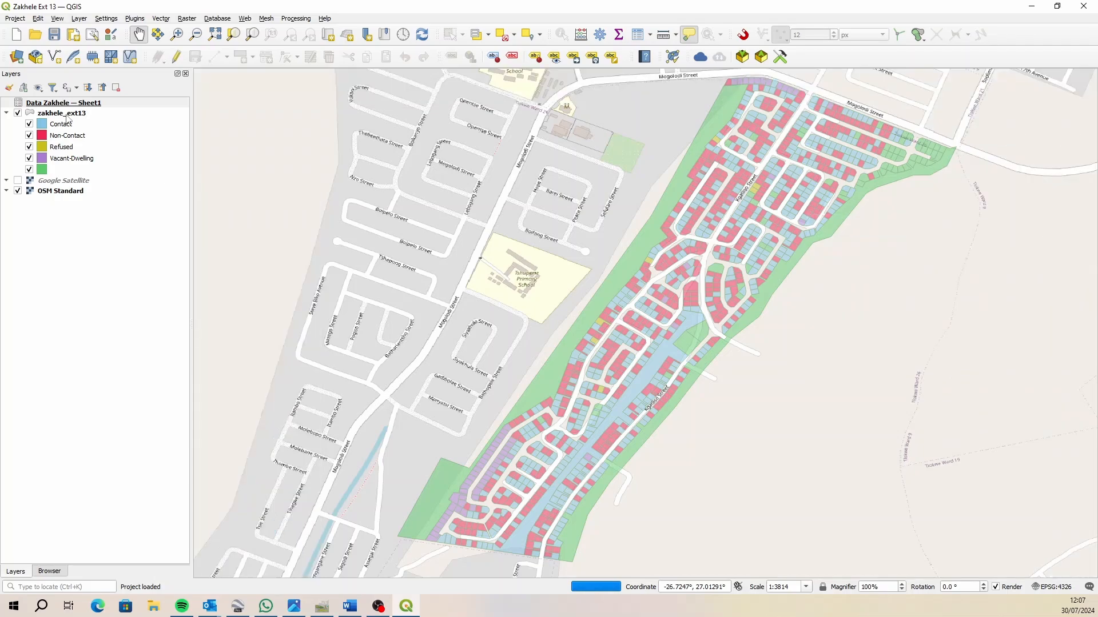
# Remove the Data Zakhele — Sheet1 table and the zakhele_ext13 layer from the project
pyautogui.click(61, 114)
pyautogui.keyDown('ctrl'); pyautogui.click(55, 104); pyautogui.keyUp('ctrl')
pyautogui.rightClick(55, 106)
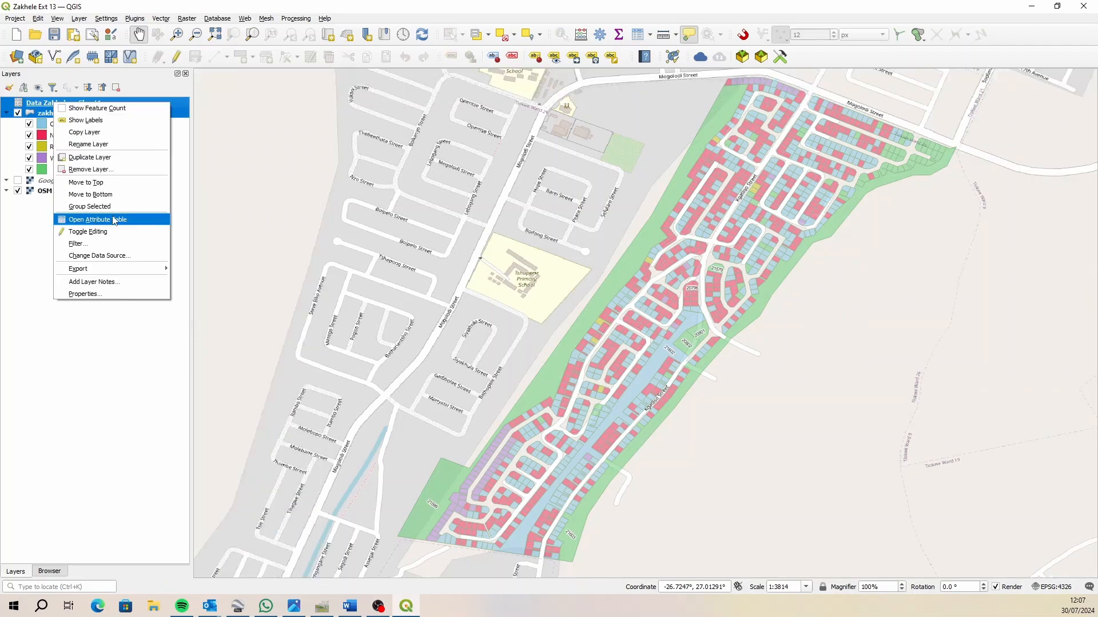
pyautogui.click(66, 170)
pyautogui.click(521, 314)
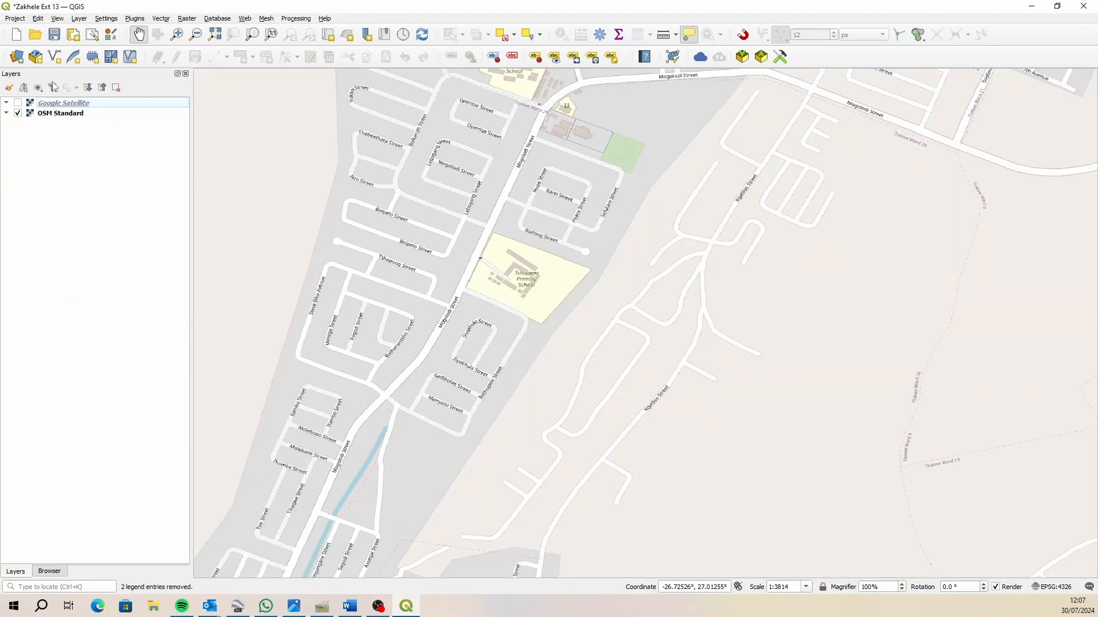
# Save the project as a copy named Importing KML points.qgz in the Projects folder
pyautogui.click(14, 18)
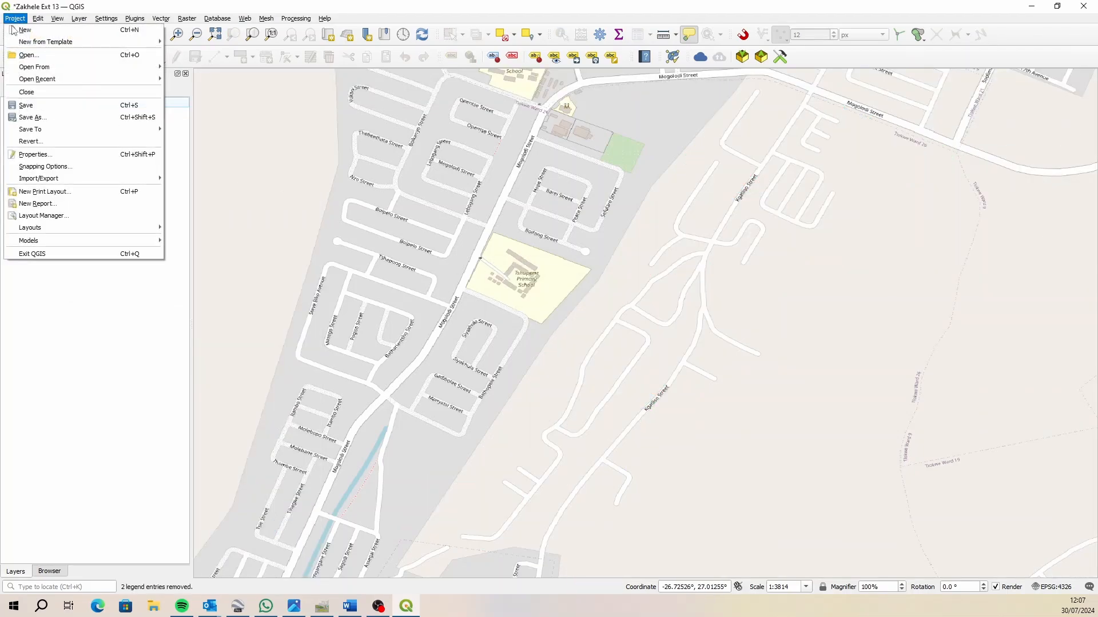
pyautogui.click(57, 117)
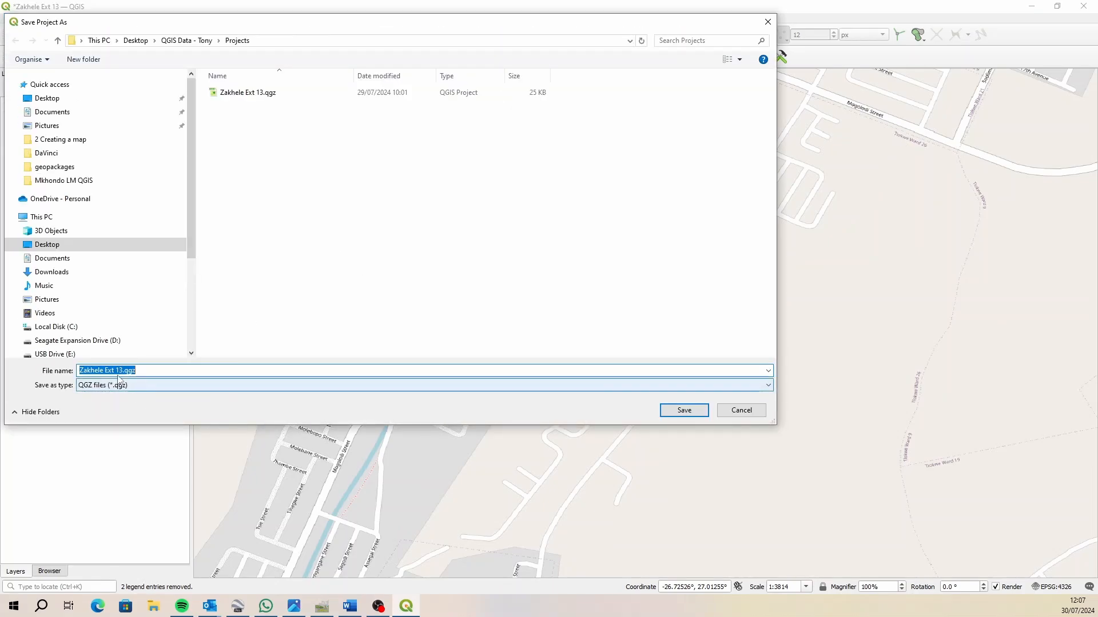
pyautogui.moveTo(122, 370); pyautogui.dragTo(48, 372)
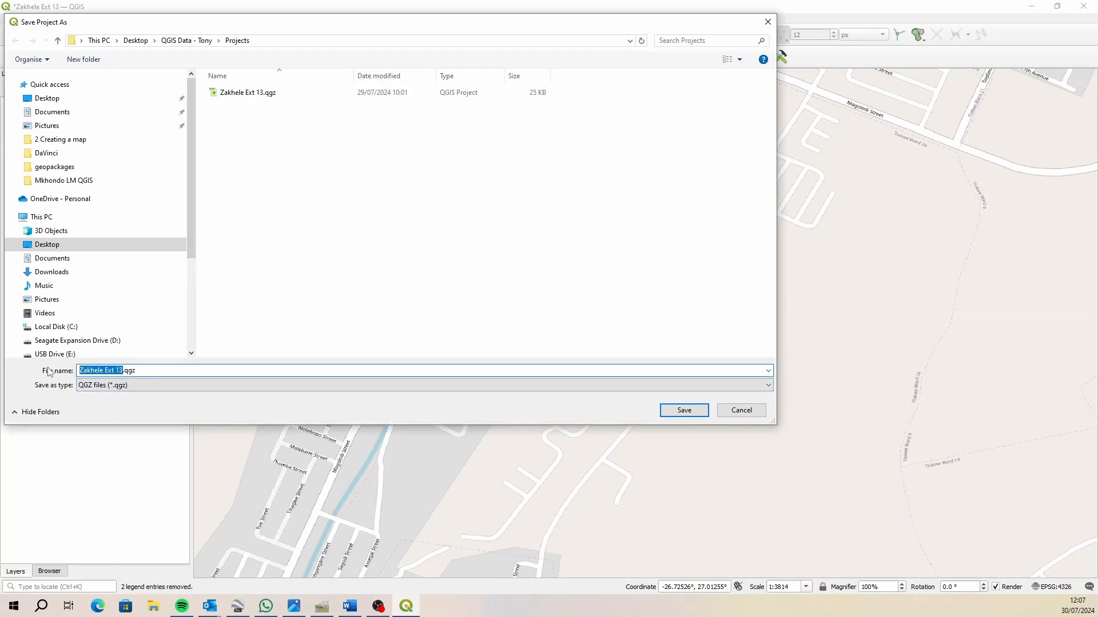
pyautogui.write('C')
pyautogui.press('BackSpace')
pyautogui.write('Importing KML points')
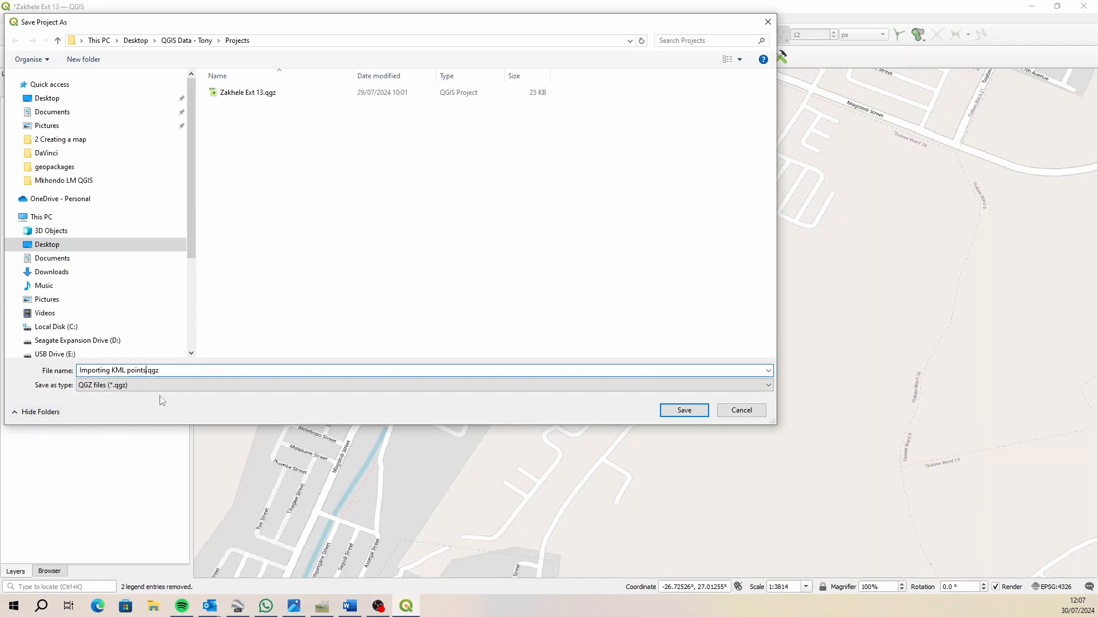
pyautogui.click(684, 410)
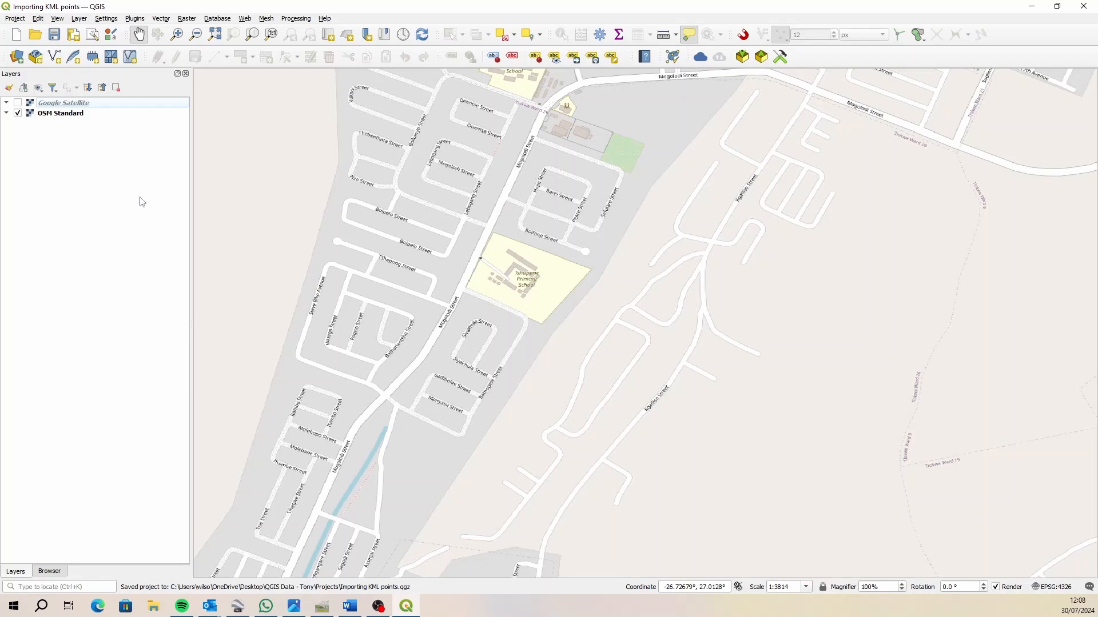
# Choose Ikageng_X9_Cnt.kml and Ikageng_X9_Ringfence.kml from the Data > Spatial > Vector folder as the vector source datasets
pyautogui.click(18, 59)
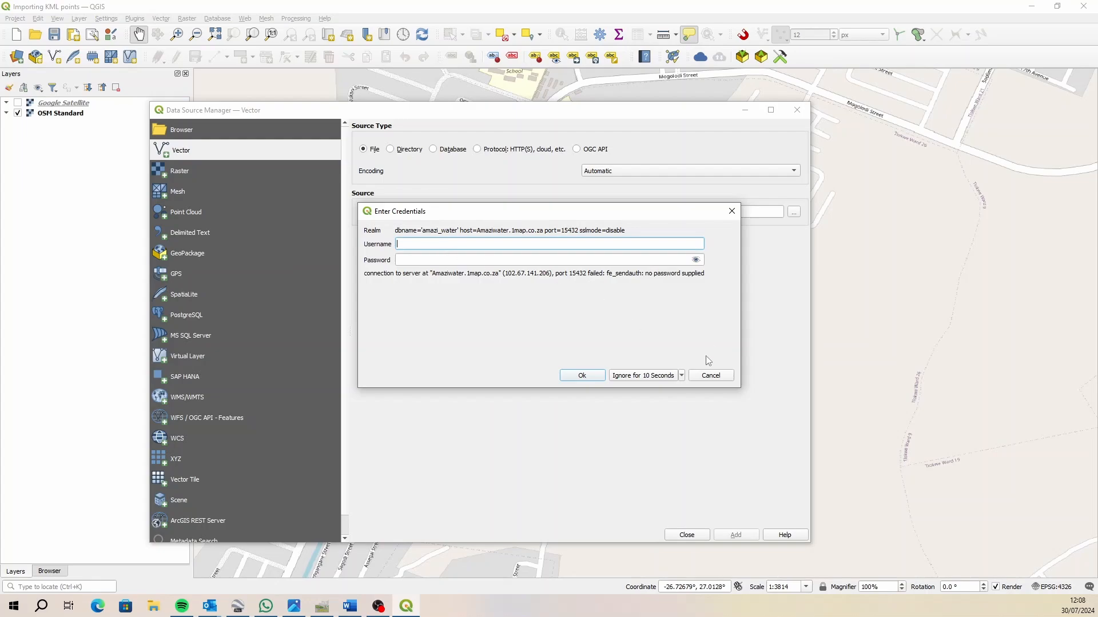
pyautogui.click(710, 375)
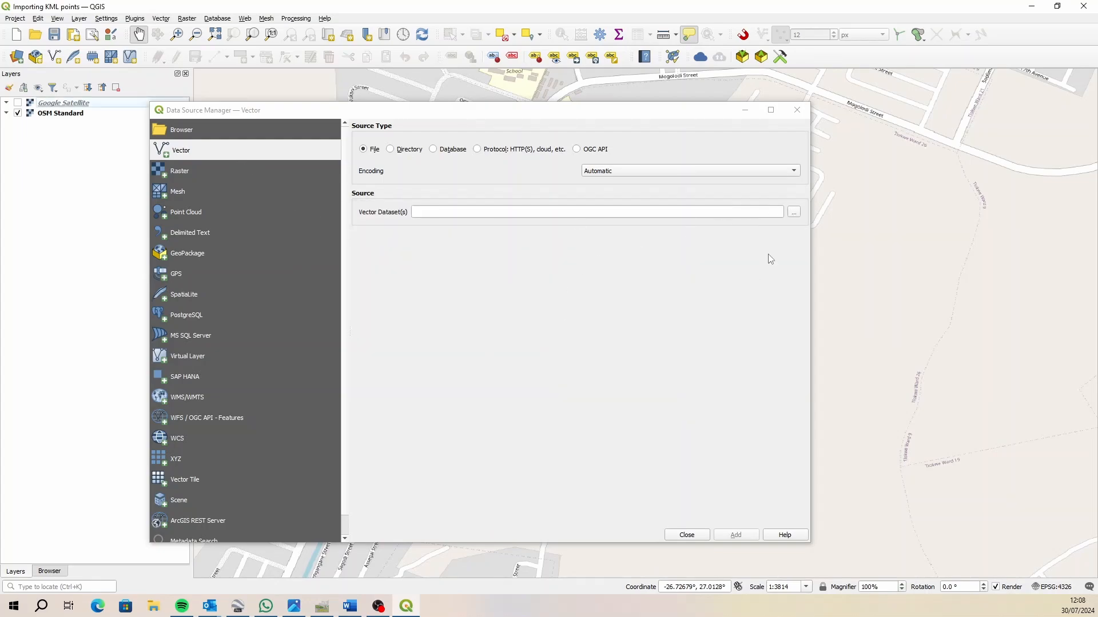
pyautogui.click(794, 212)
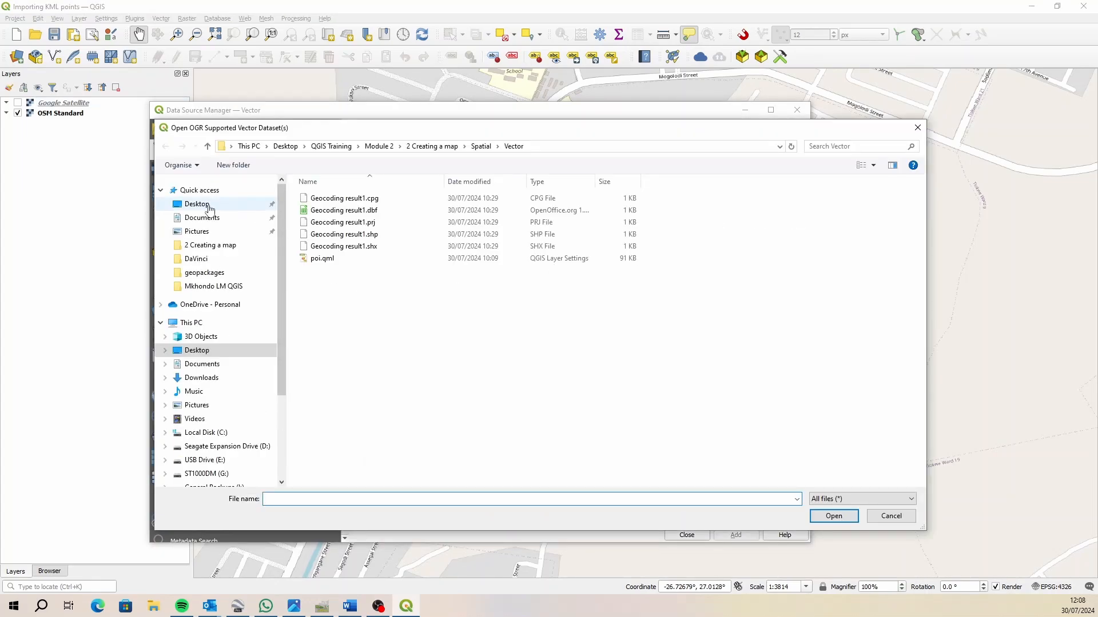
pyautogui.click(197, 204)
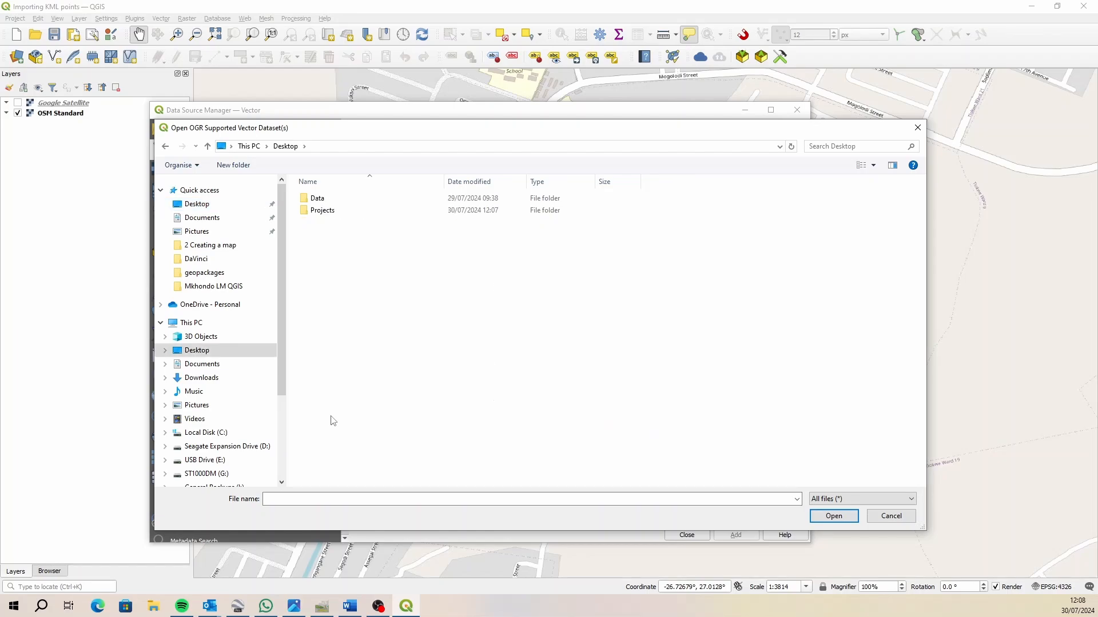
pyautogui.doubleClick(317, 198)
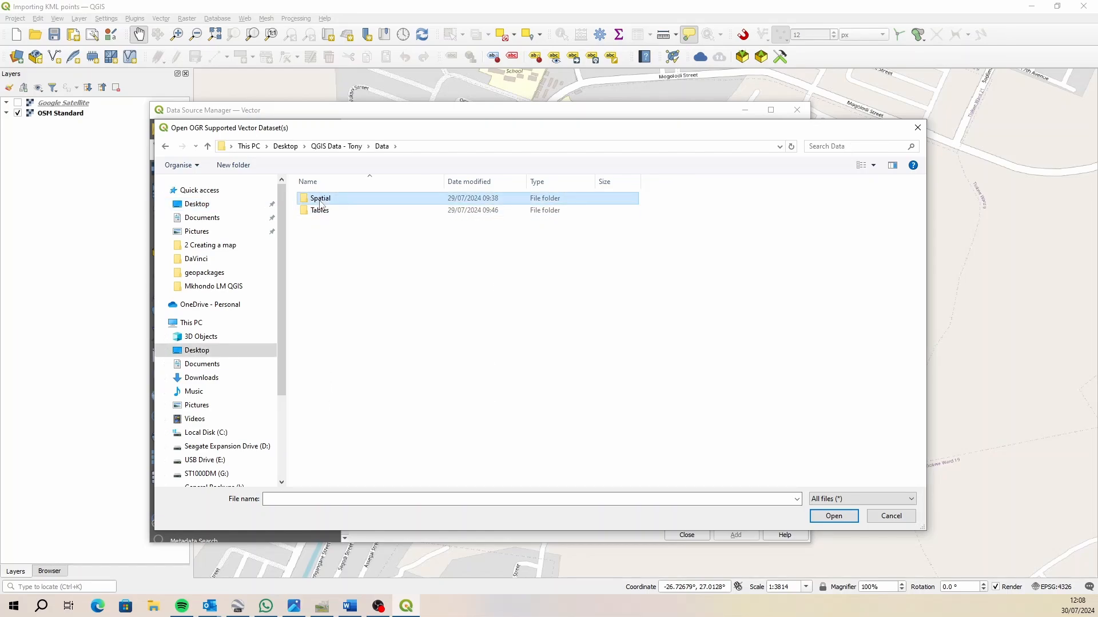
pyautogui.doubleClick(320, 200)
pyautogui.doubleClick(320, 210)
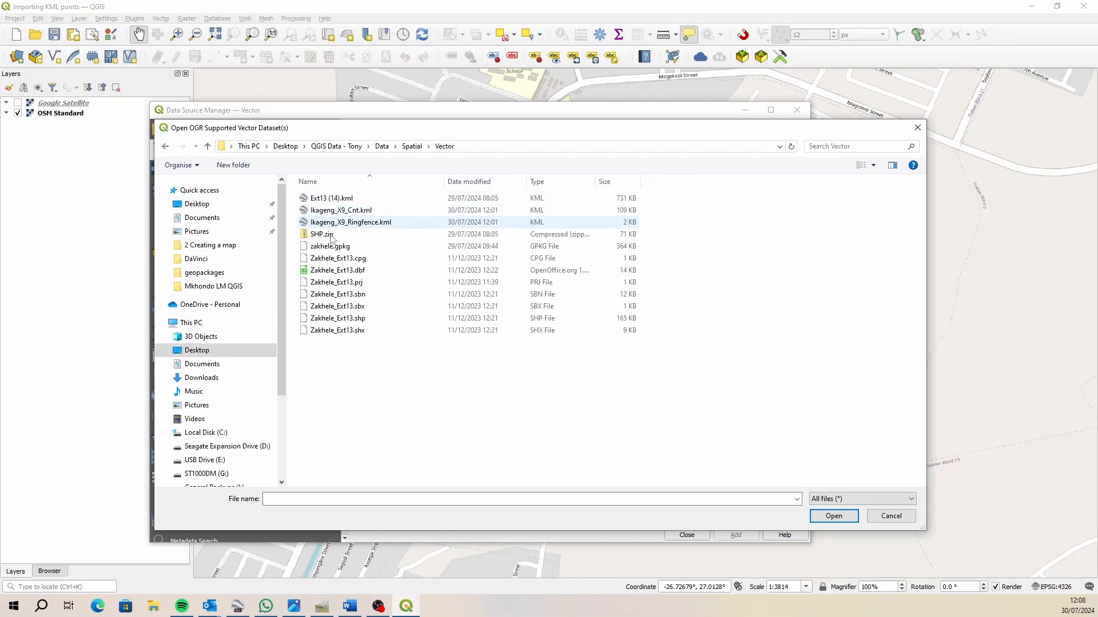
pyautogui.click(367, 210)
pyautogui.keyDown('ctrl'); pyautogui.click(366, 222); pyautogui.keyUp('ctrl')
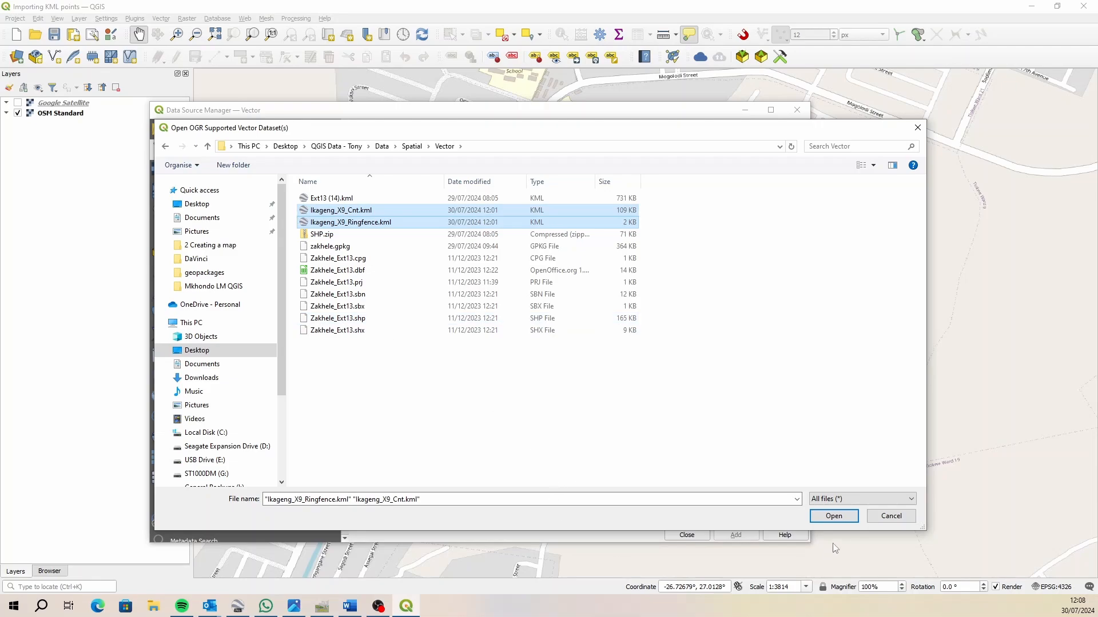
pyautogui.click(834, 516)
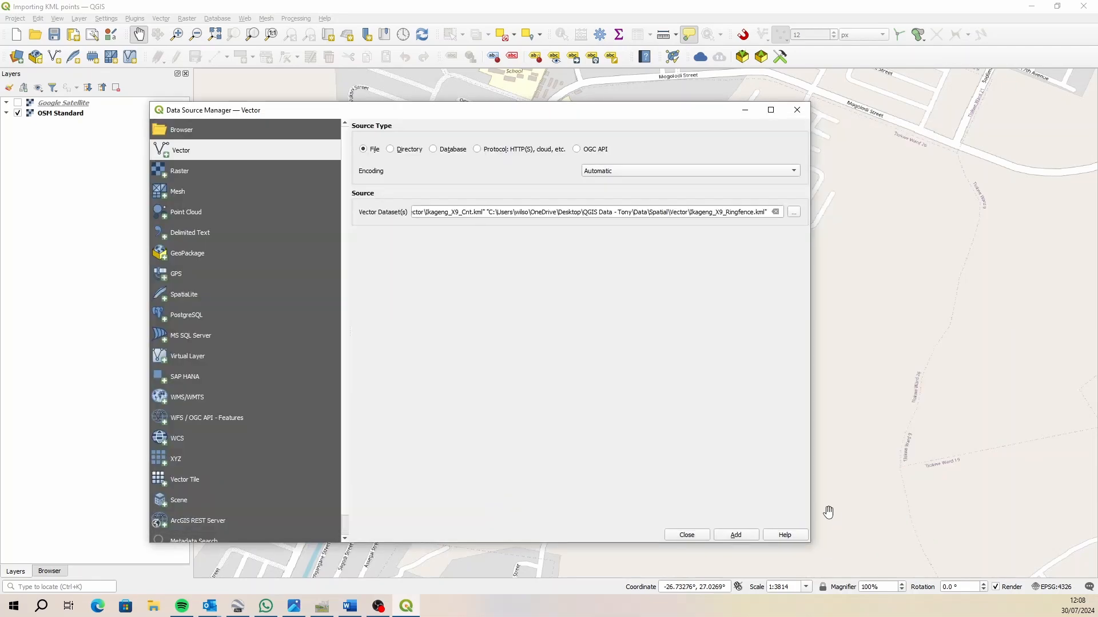
# Add the Ikageng_X9_Cnt point layer and the Ikageng_X9_Ringfence polygon layer to the project
pyautogui.click(737, 535)
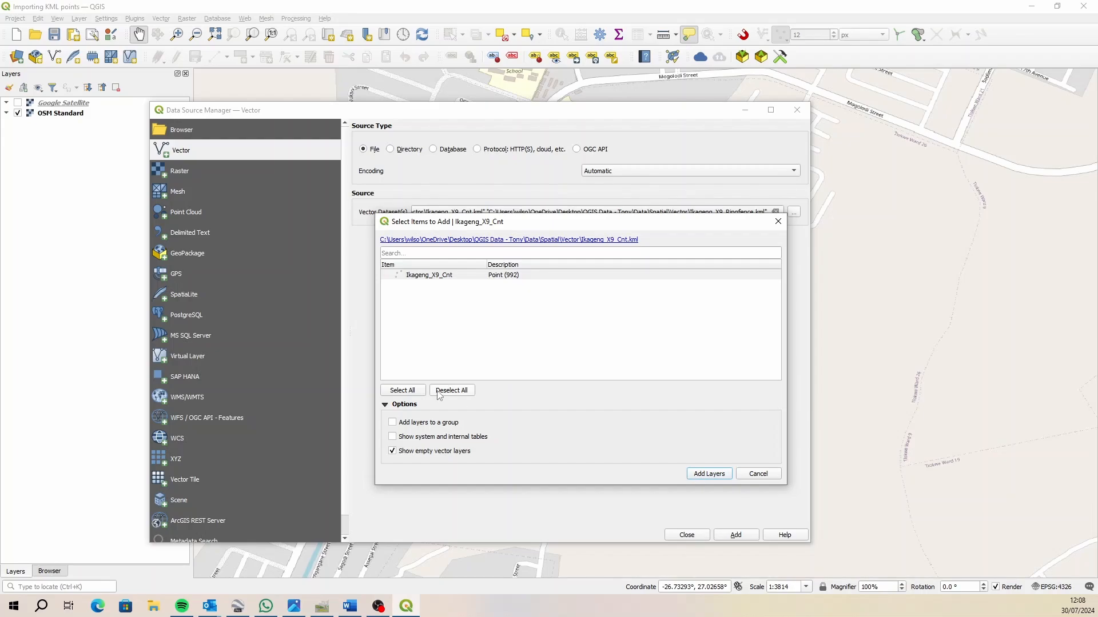
pyautogui.click(713, 474)
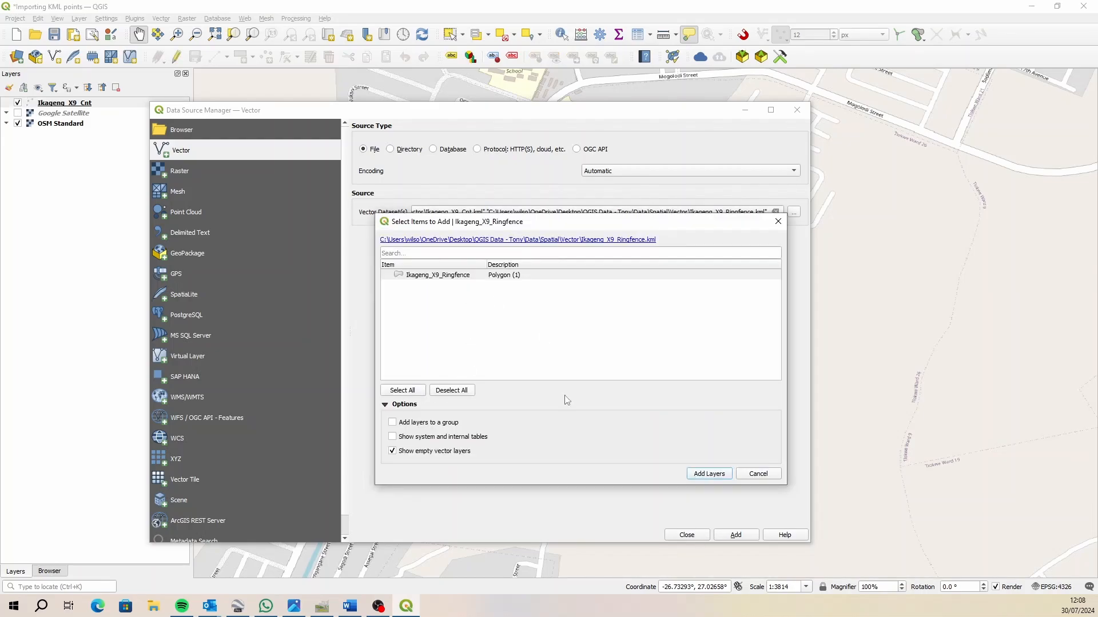
pyautogui.click(702, 476)
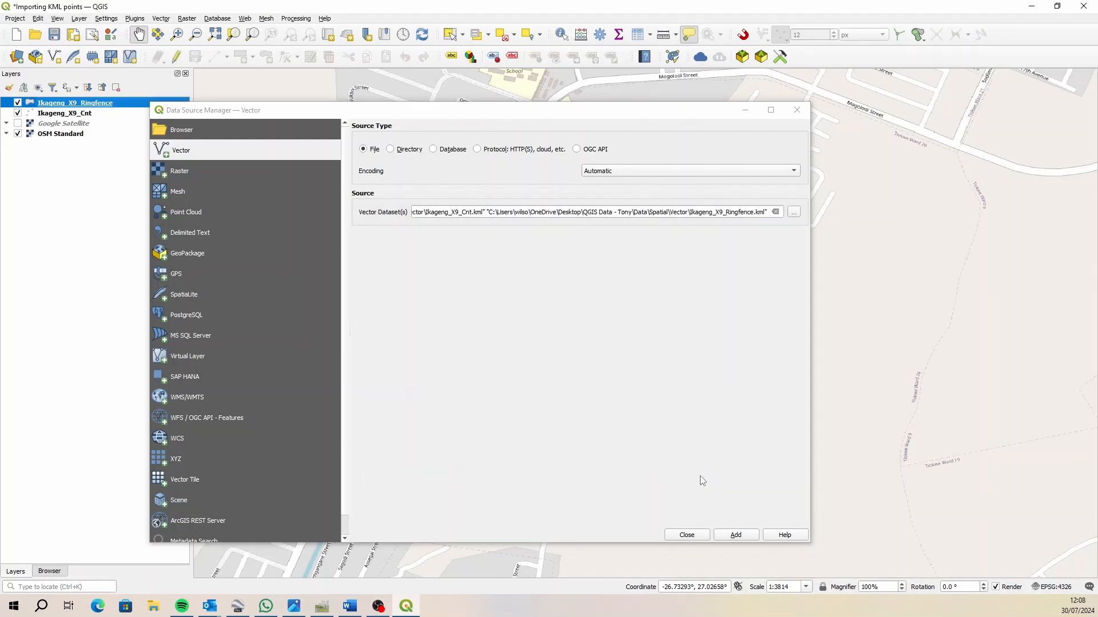
pyautogui.click(686, 537)
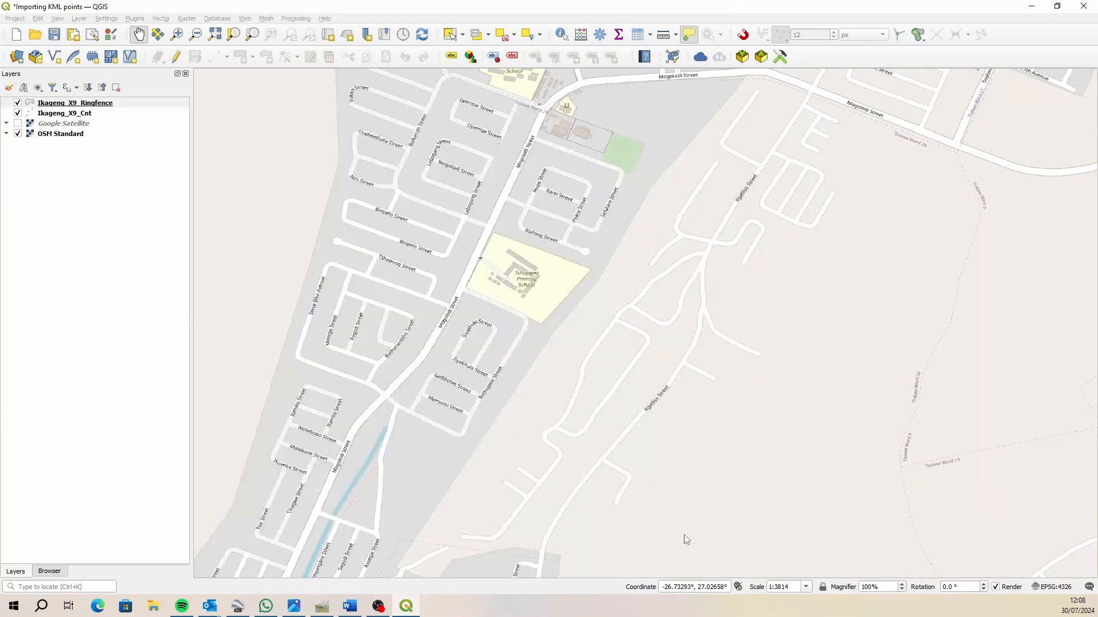
# Switch the Ikageng_X9_Cnt layer's styling from Embedded Symbols to Single Symbol
pyautogui.click(49, 115)
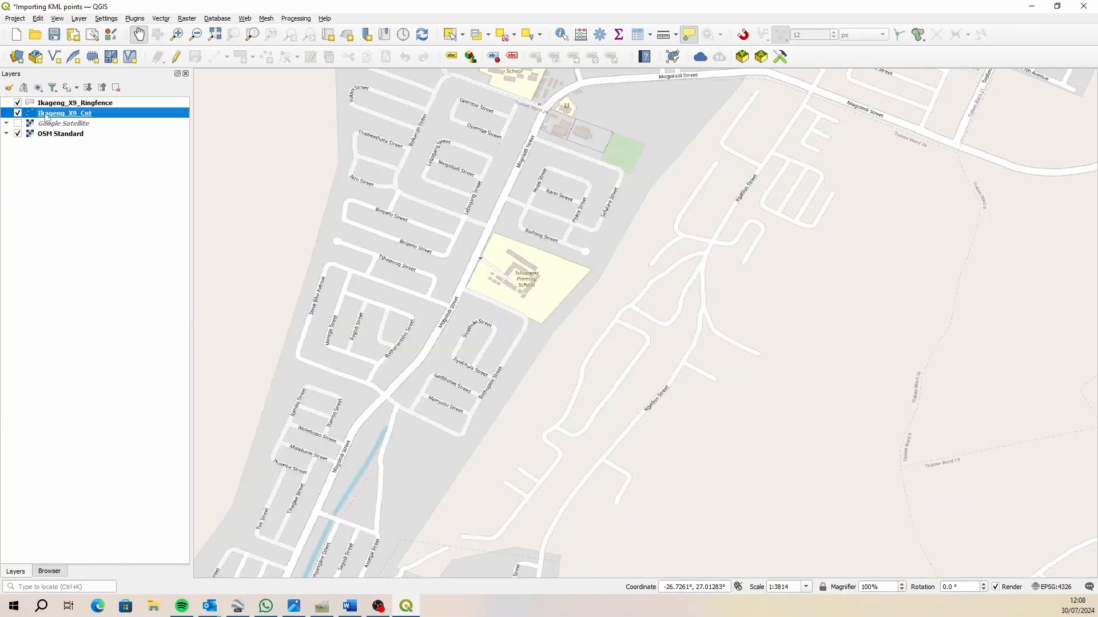
pyautogui.click(10, 88)
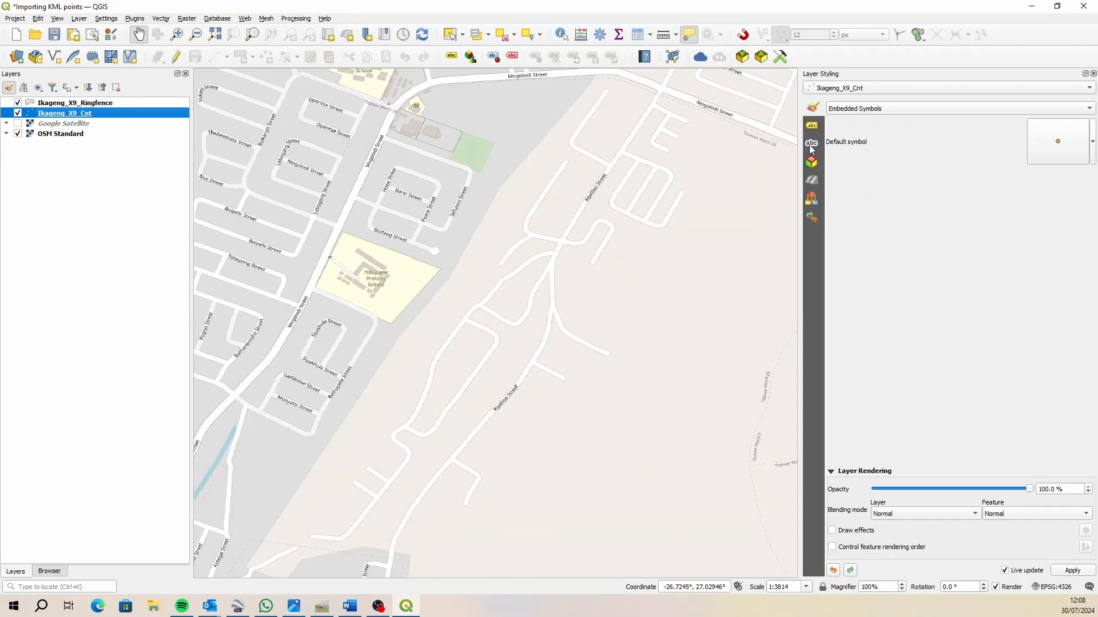
pyautogui.click(903, 112)
pyautogui.click(885, 24)
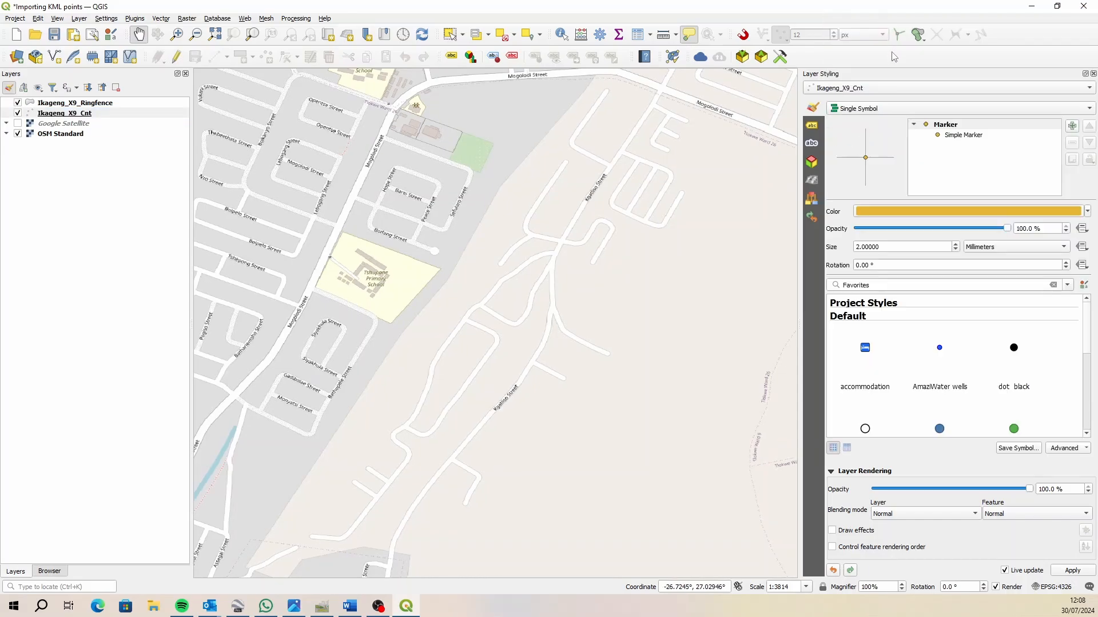
# Style the Ikageng_X9_Ringfence layer as Single Symbol and set its simple fill style to No Brush
pyautogui.click(879, 95)
pyautogui.click(900, 100)
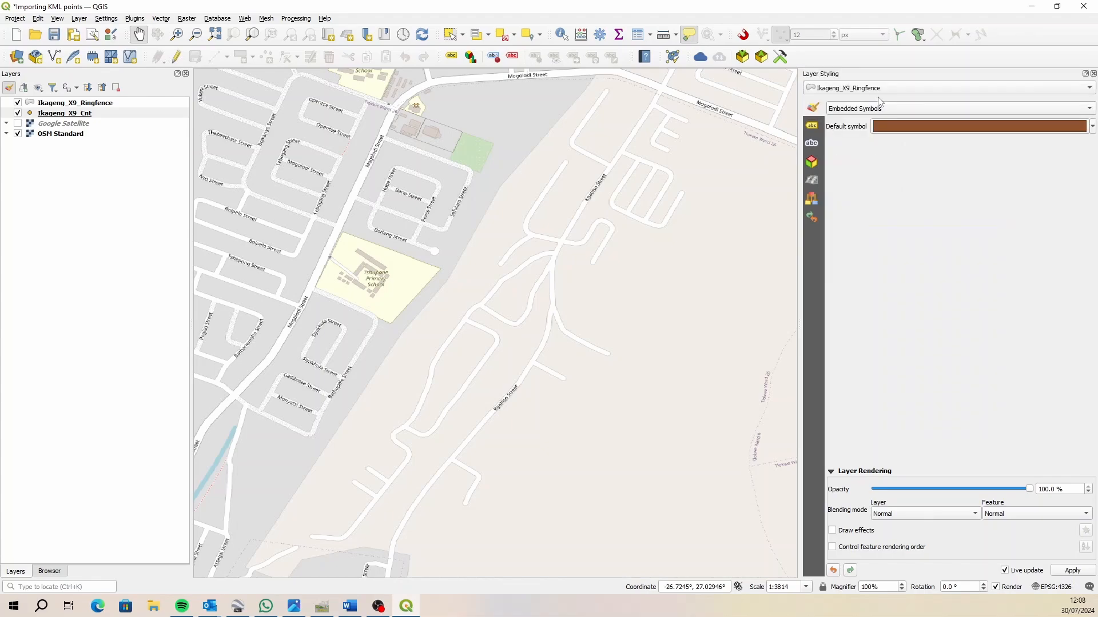
pyautogui.click(893, 109)
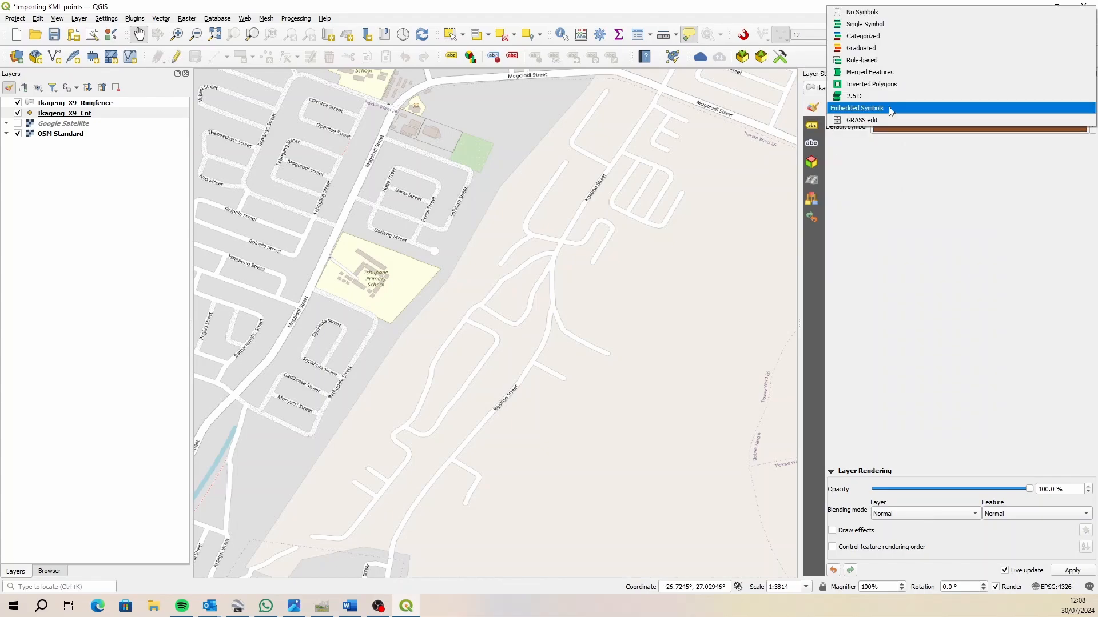
pyautogui.click(864, 29)
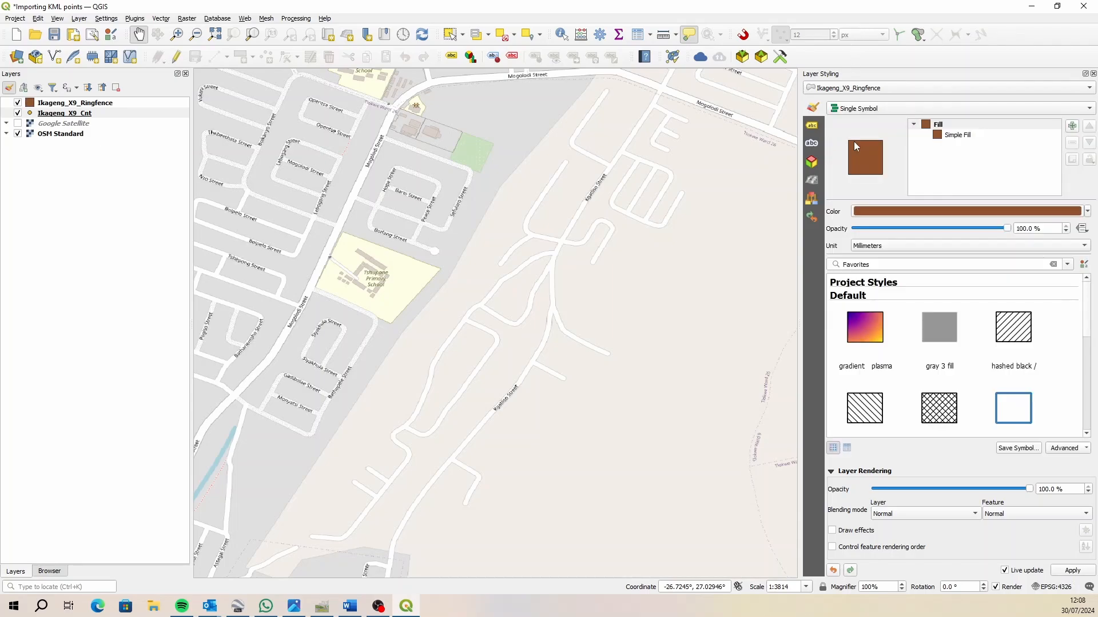
pyautogui.click(956, 141)
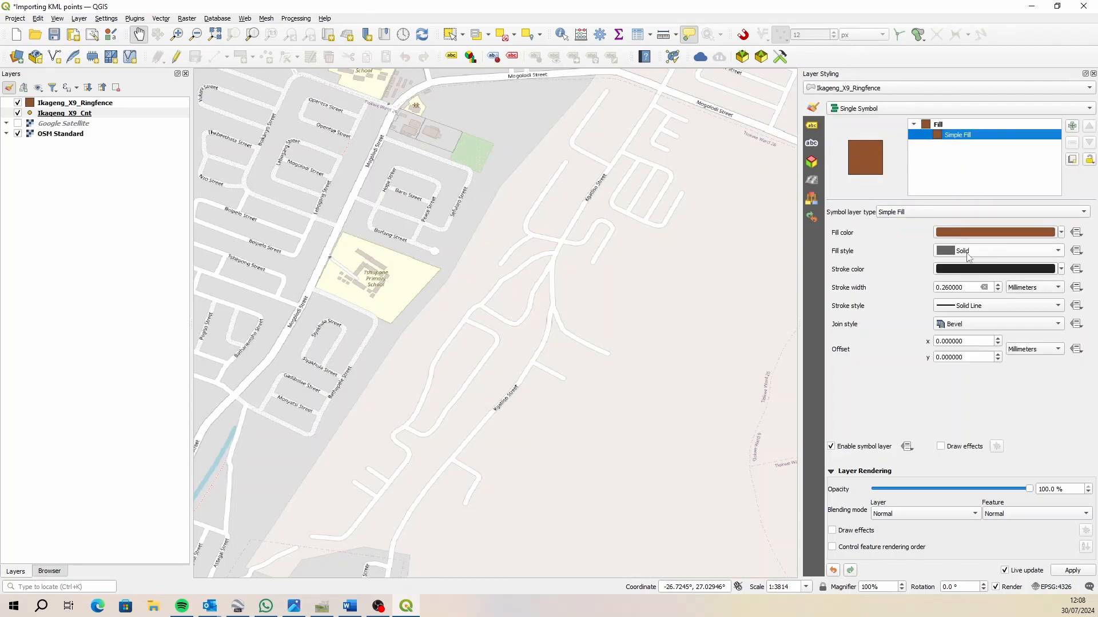
pyautogui.click(970, 252)
pyautogui.click(967, 249)
# Give the ring-fence outline a stroke width of 1 mm and a red stroke colour (#f90202)
pyautogui.moveTo(973, 287); pyautogui.dragTo(891, 283)
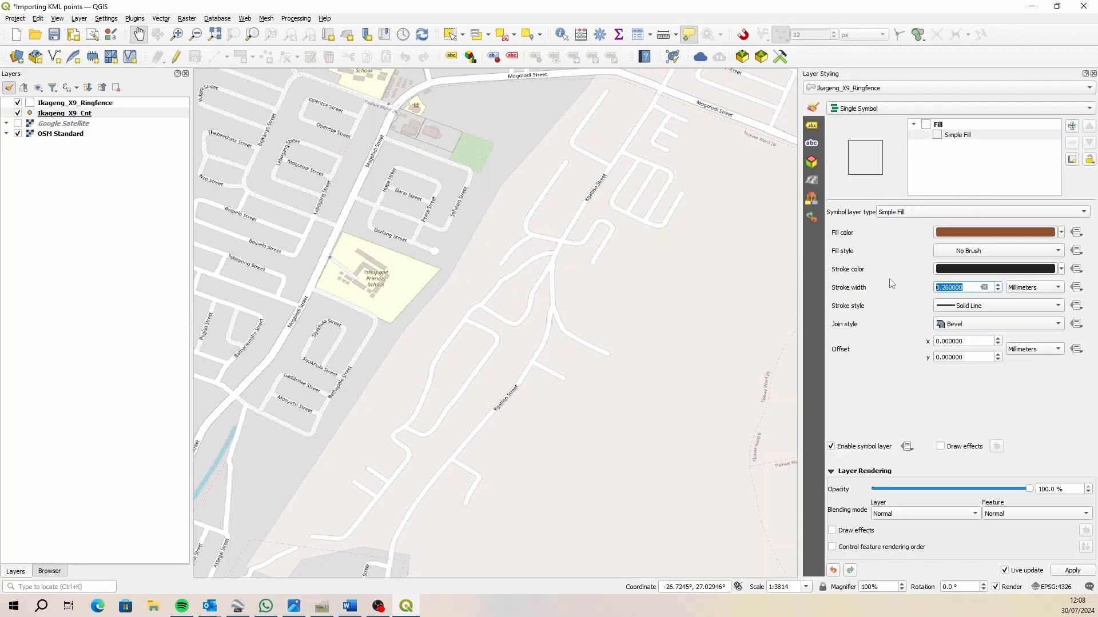
pyautogui.write('1')
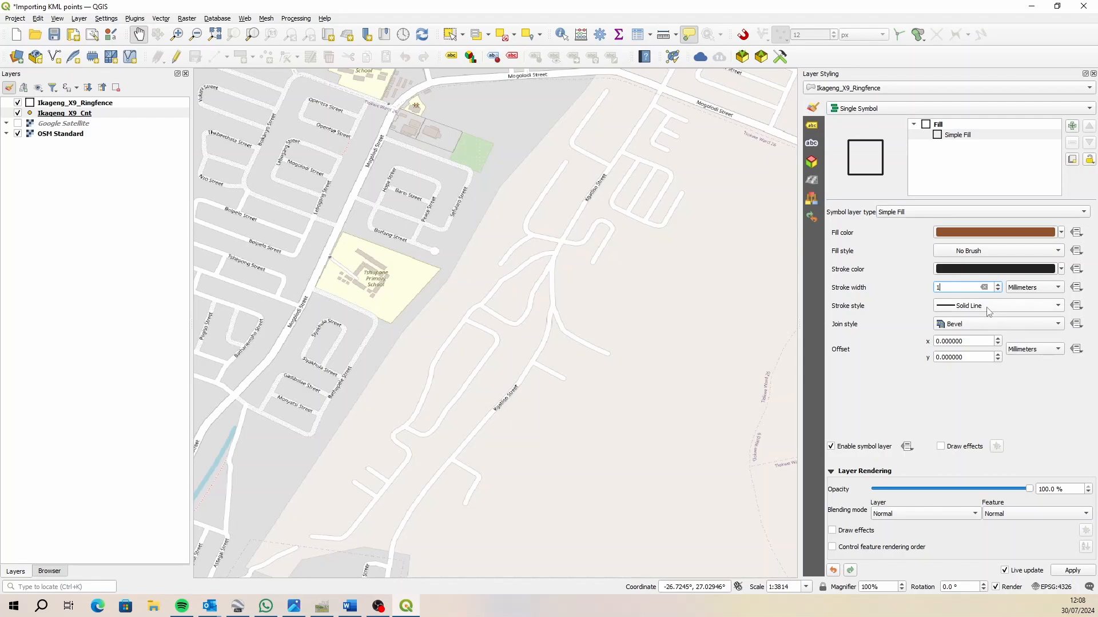
pyautogui.click(972, 270)
pyautogui.click(1022, 211)
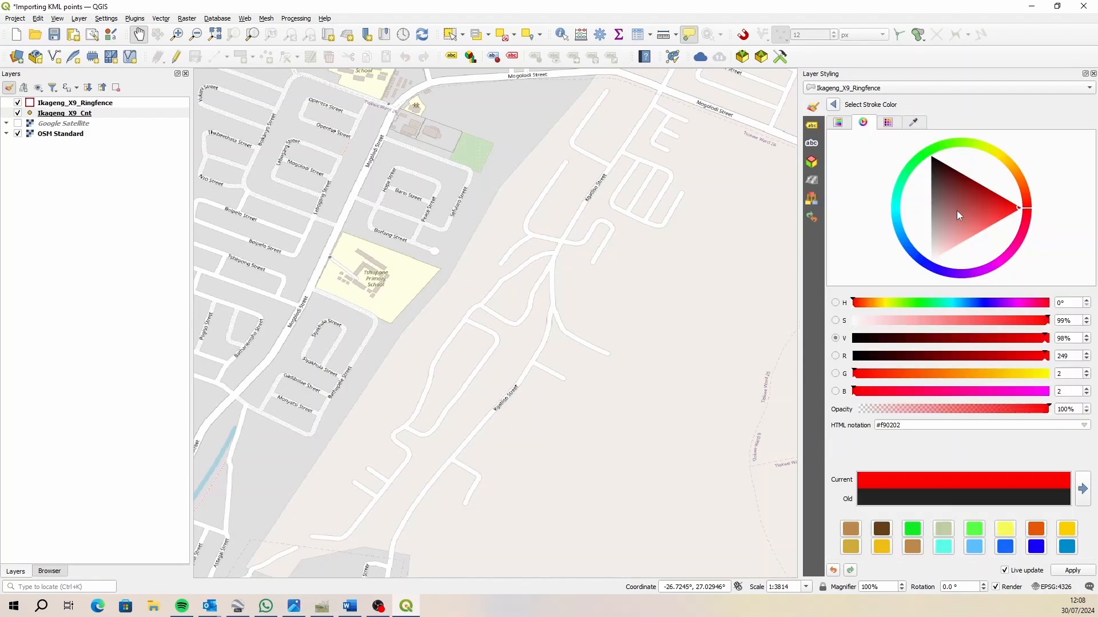
pyautogui.click(833, 105)
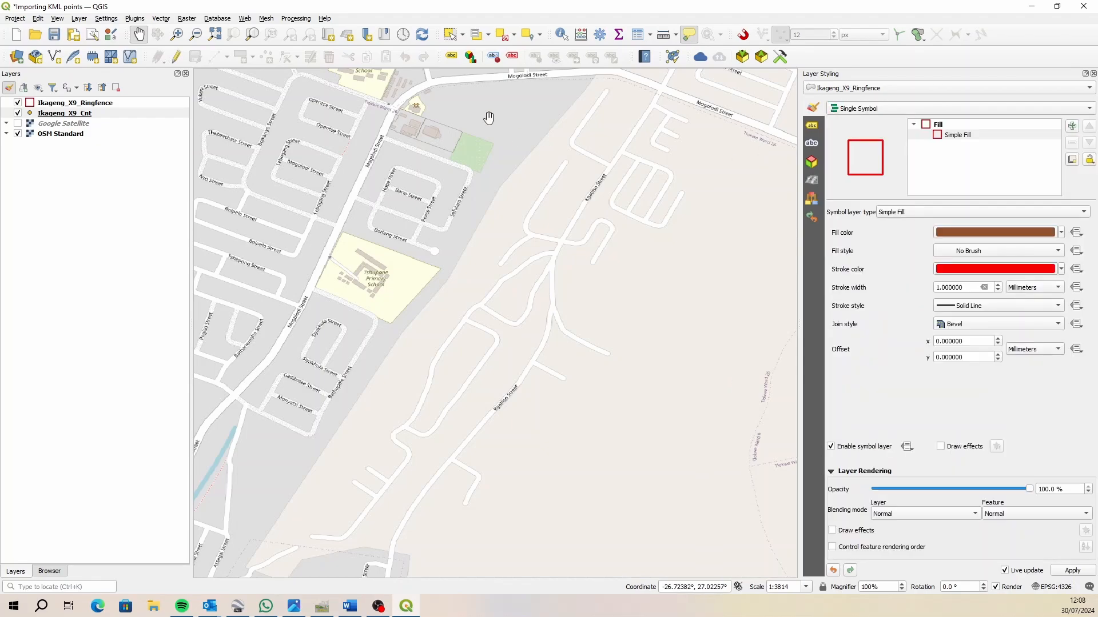
# Zoom to the Ikageng_X9_Ringfence layer and show Google Satellite as the base map instead of OSM Standard
pyautogui.click(49, 102)
pyautogui.rightClick(49, 103)
pyautogui.click(90, 112)
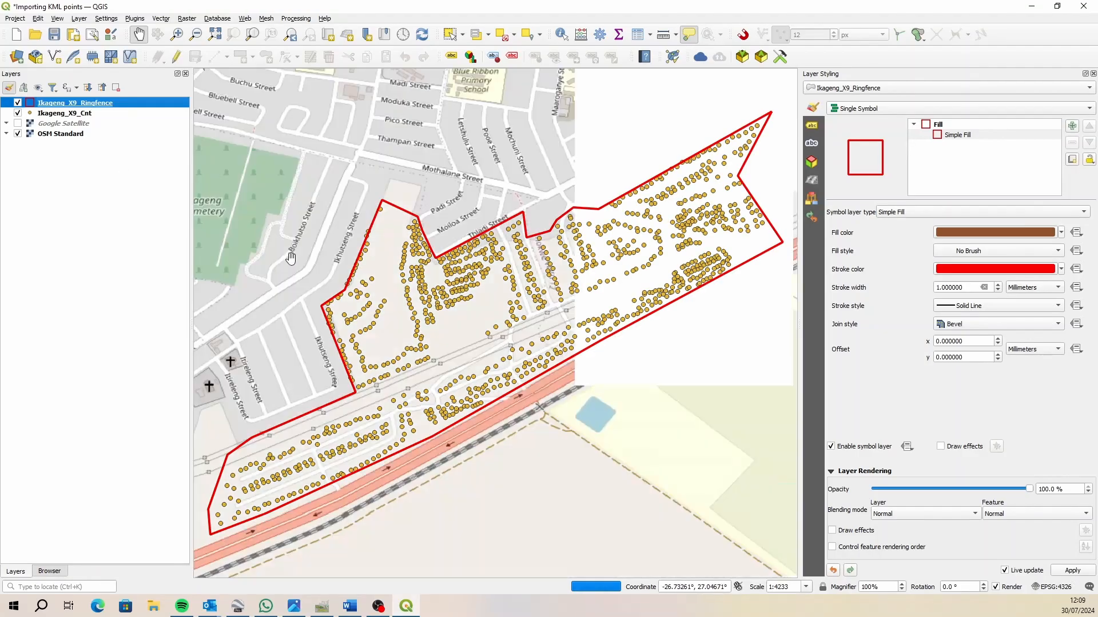
pyautogui.click(18, 123)
pyautogui.click(18, 133)
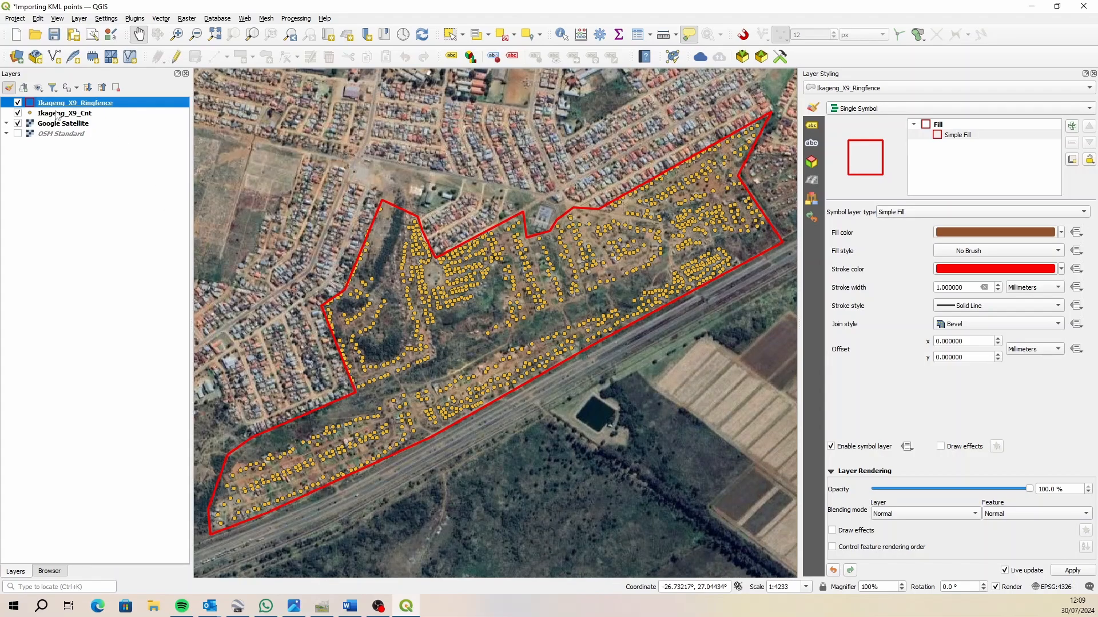
# Move the Ikageng_X9_Cnt layer above Ikageng_X9_Ringfence in the layer order
pyautogui.click(41, 113)
pyautogui.moveTo(62, 106); pyautogui.dragTo(62, 104)
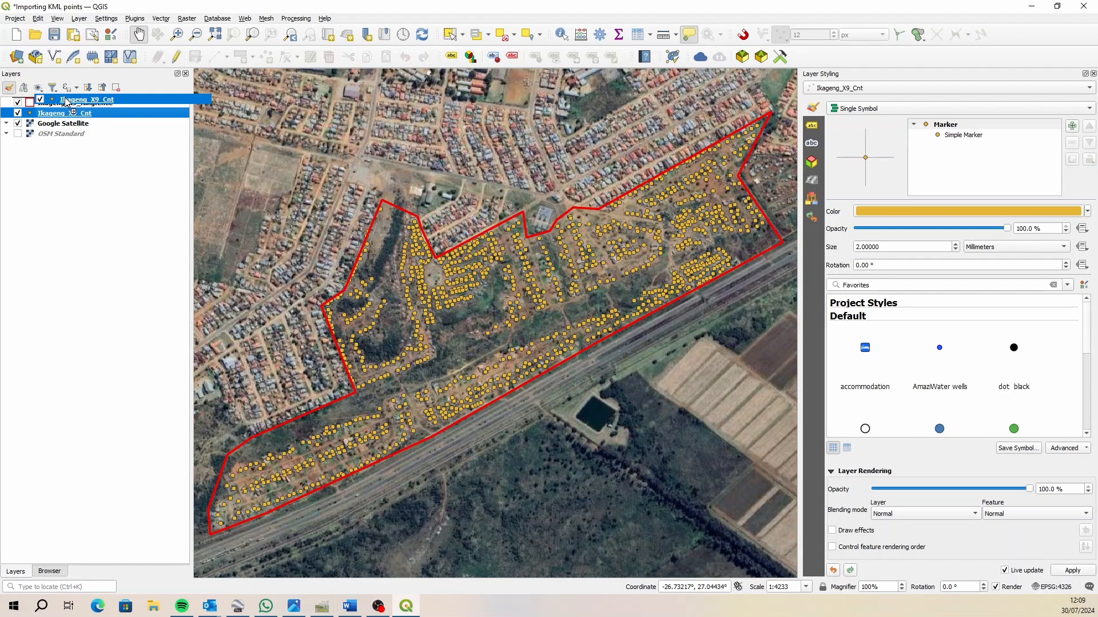
pyautogui.click(57, 114)
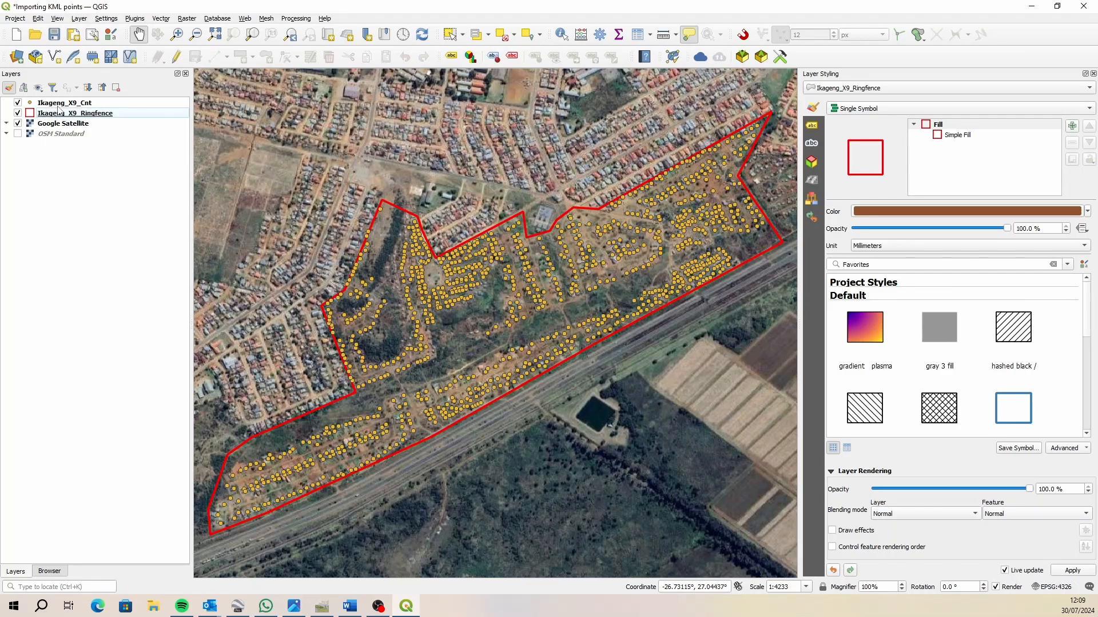
# Examine the attribute fields and values of the Ikageng_X9_Cnt layer in its attribute table
pyautogui.click(58, 107)
pyautogui.rightClick(60, 106)
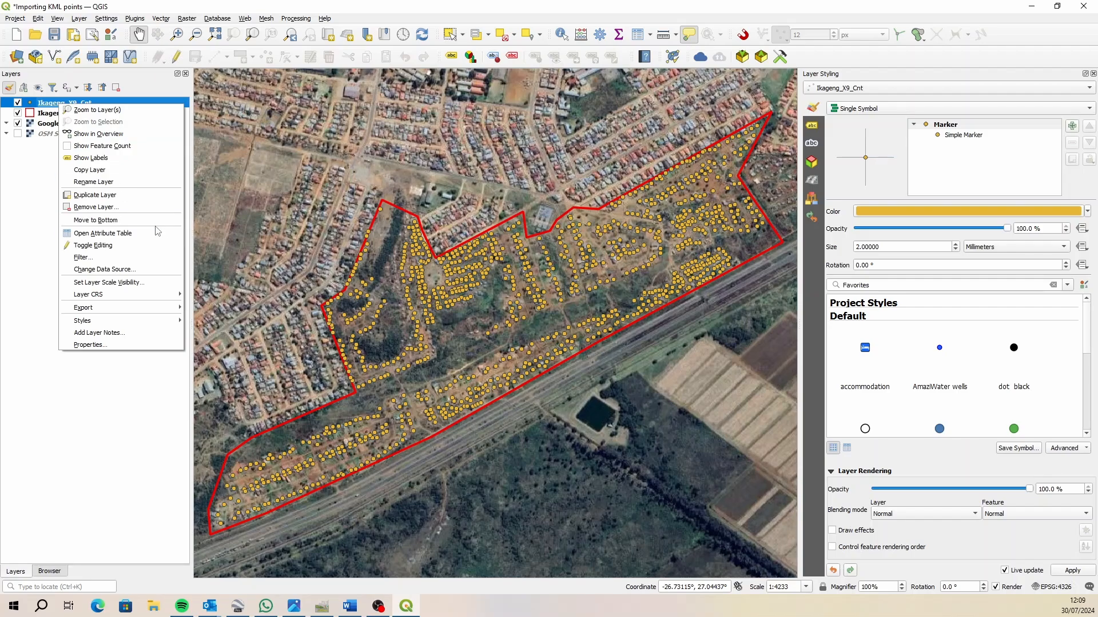
pyautogui.click(136, 238)
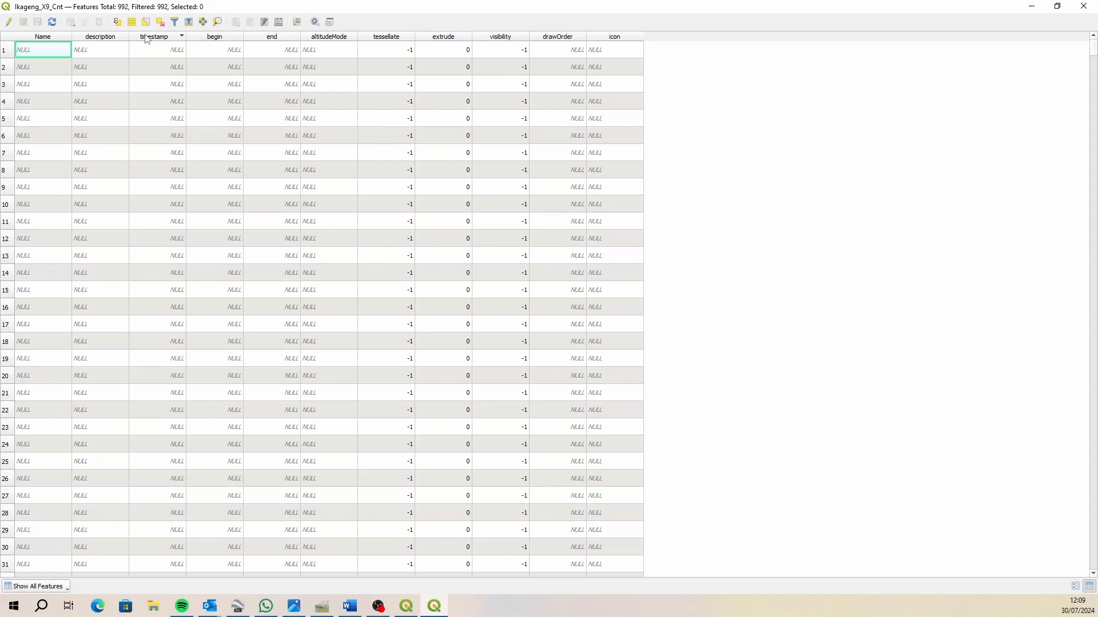
pyautogui.click(618, 41)
pyautogui.click(56, 40)
pyautogui.click(1084, 8)
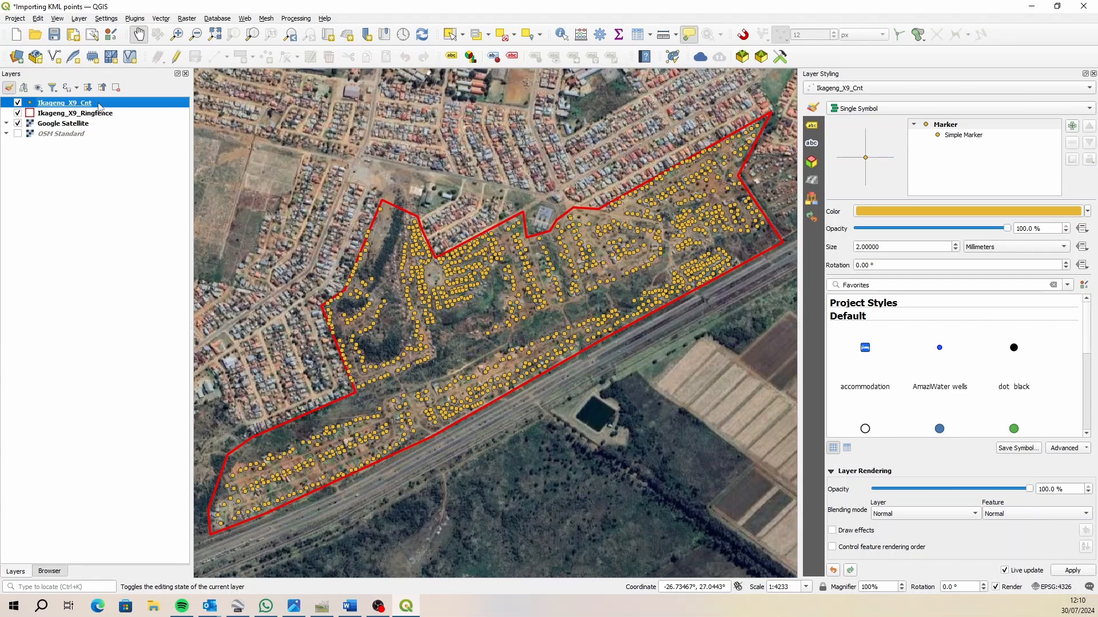
# Start exporting the Ikageng_X9_Cnt layer's features with GeoPackage as the output format
pyautogui.rightClick(100, 107)
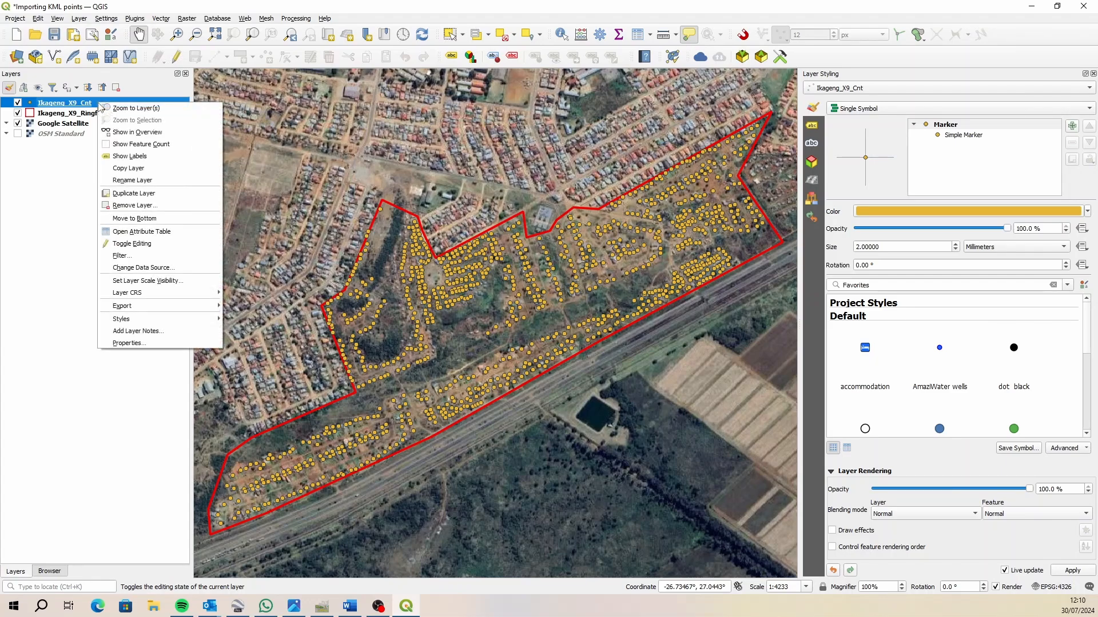
pyautogui.moveTo(181, 308)
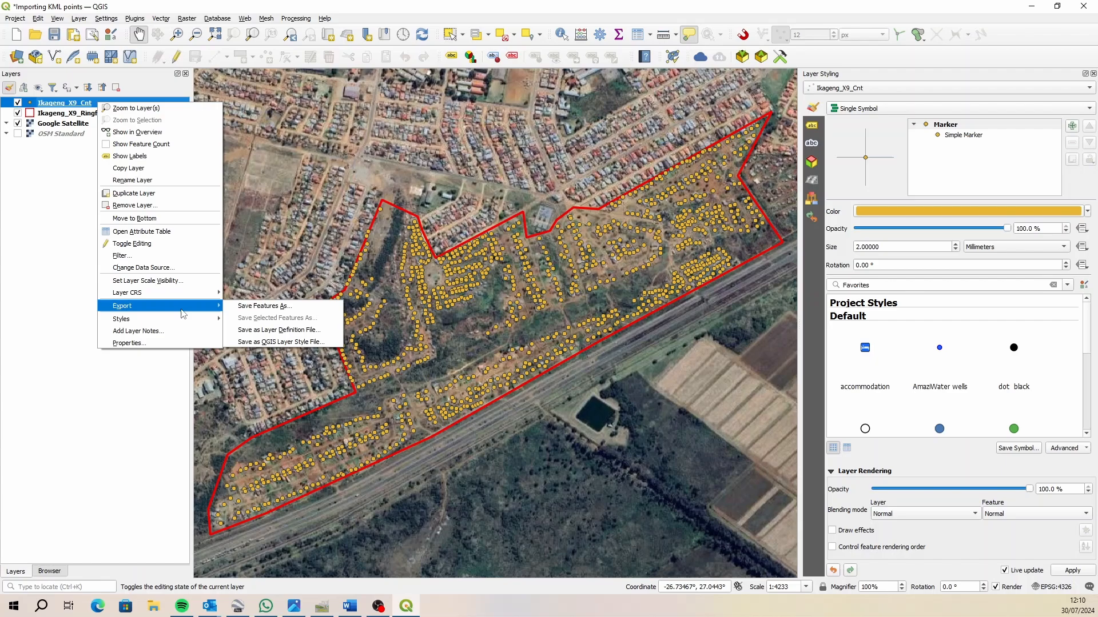
pyautogui.click(320, 306)
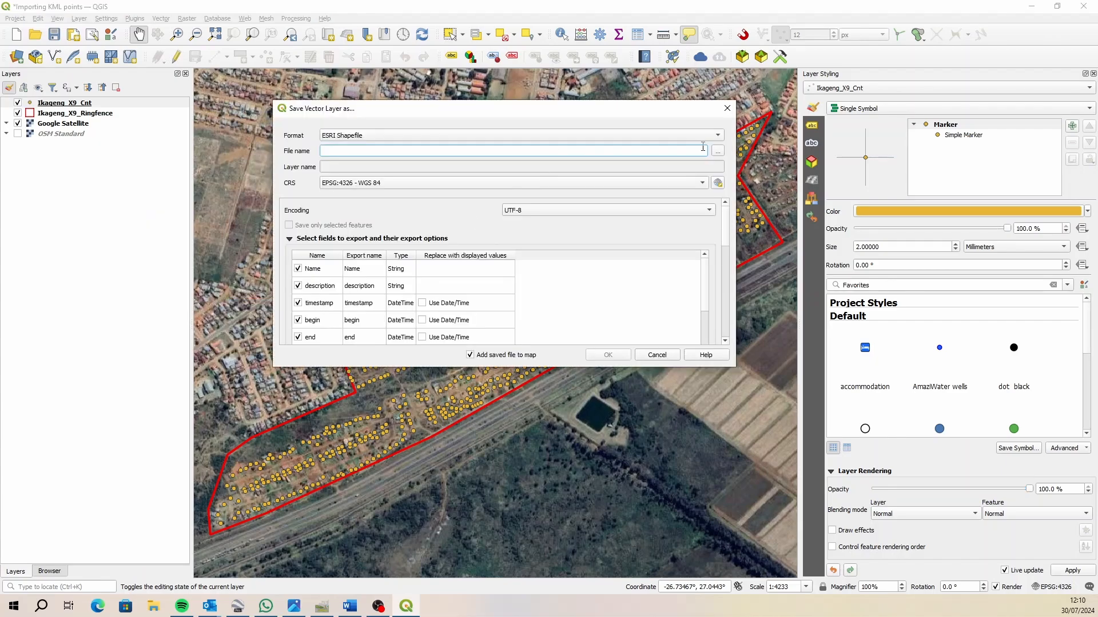
pyautogui.click(702, 137)
pyautogui.click(703, 123)
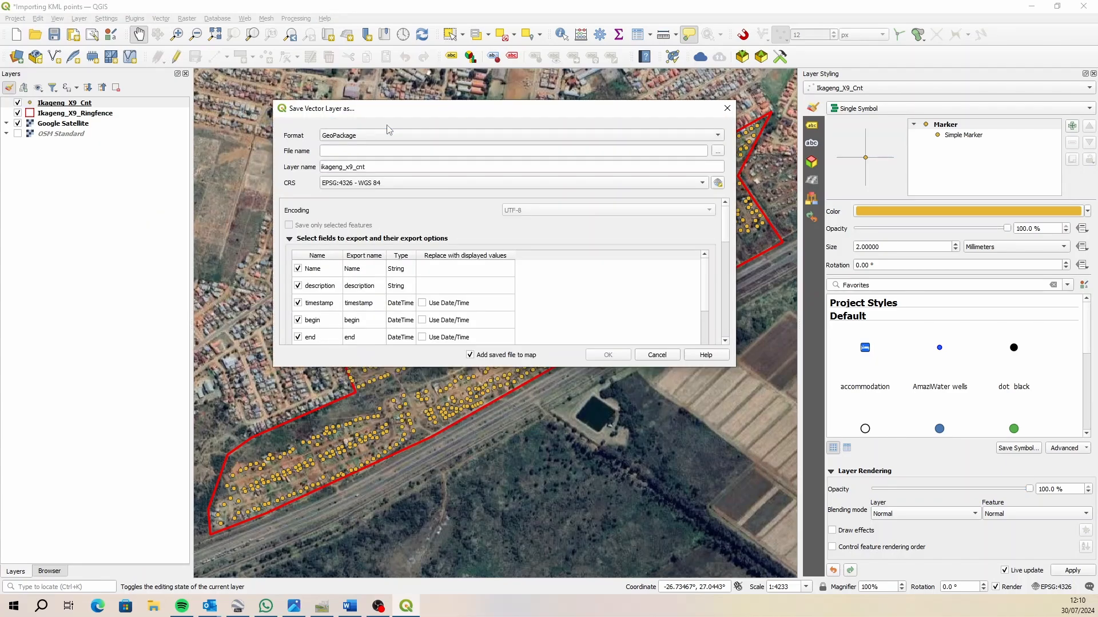
# Set the export file to informal_structures in the Data > Spatial > Vector folder of the QGIS Data directory on the Desktop
pyautogui.click(717, 150)
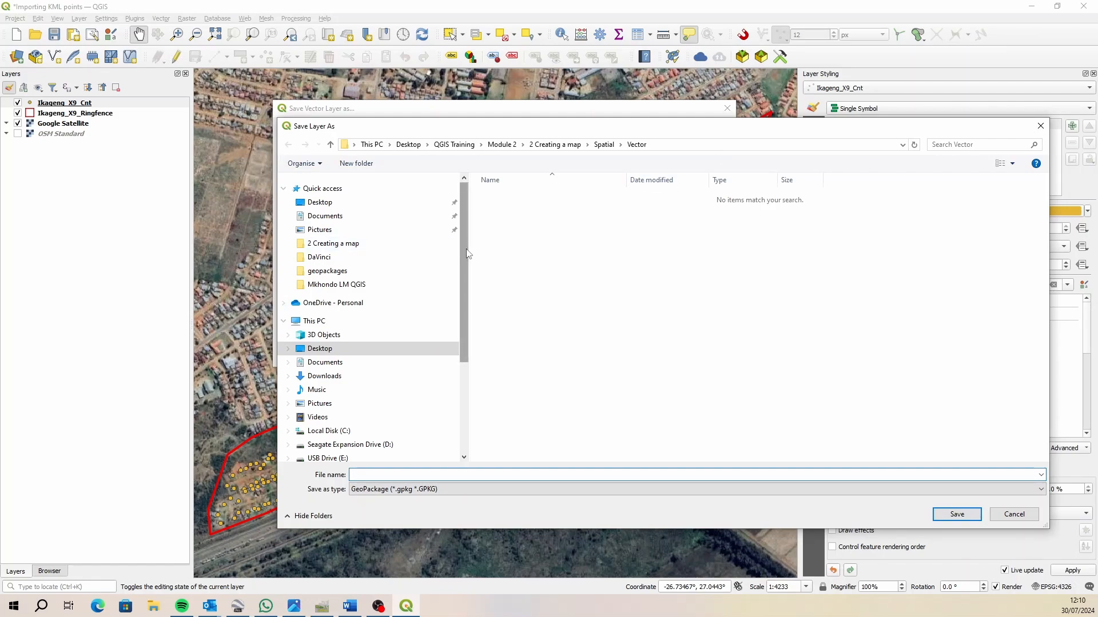
pyautogui.click(343, 203)
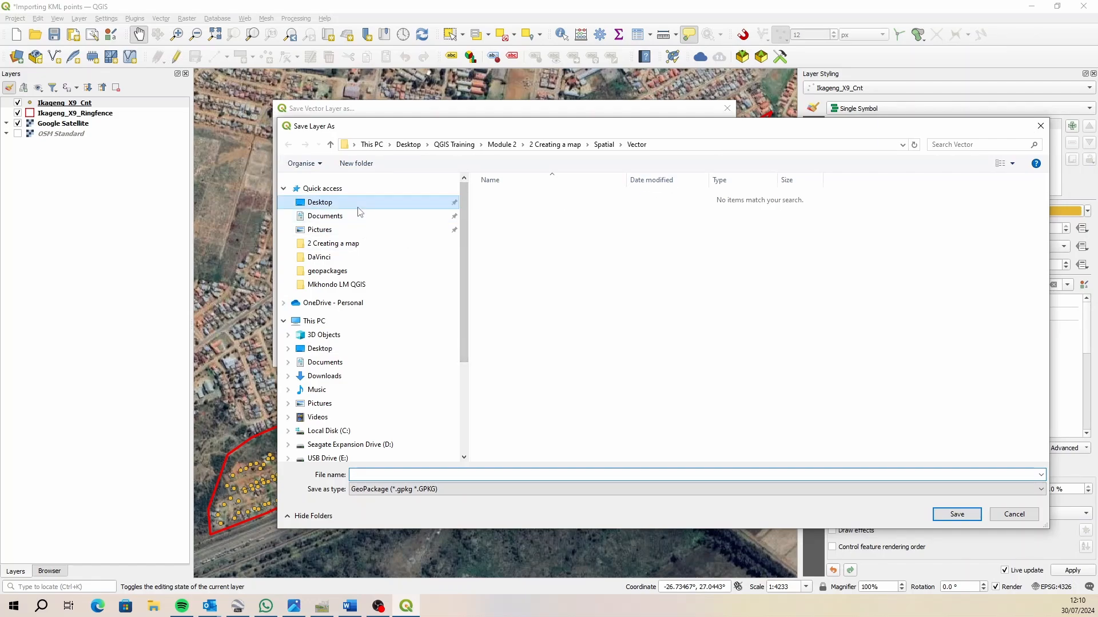
pyautogui.doubleClick(517, 413)
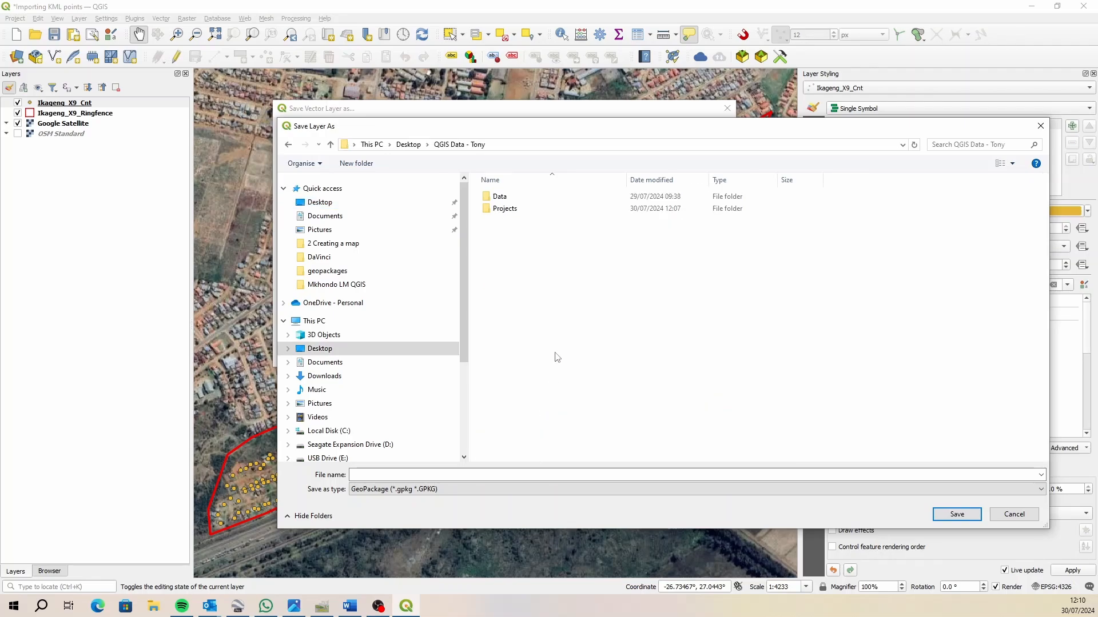
pyautogui.doubleClick(532, 196)
pyautogui.doubleClick(514, 196)
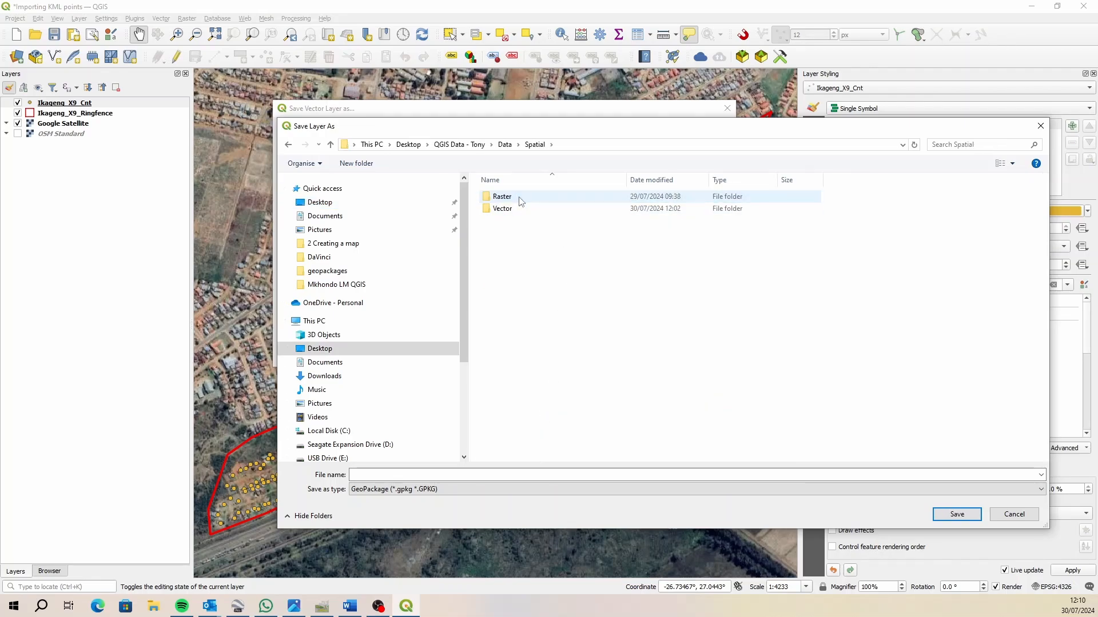
pyautogui.doubleClick(519, 208)
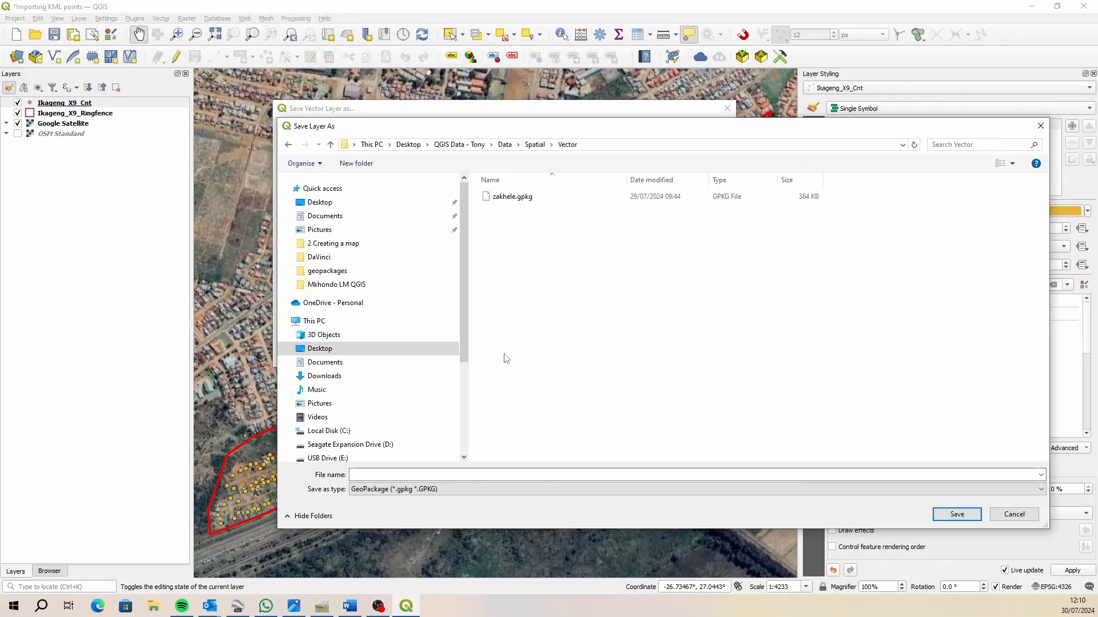
pyautogui.click(380, 473)
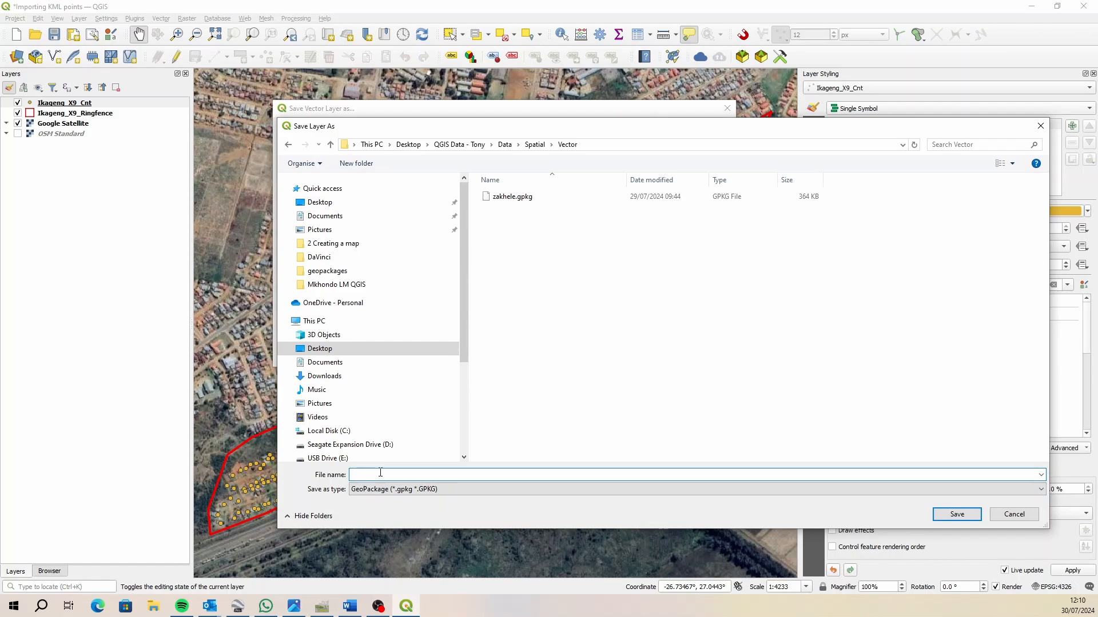
pyautogui.write('informal_structures')
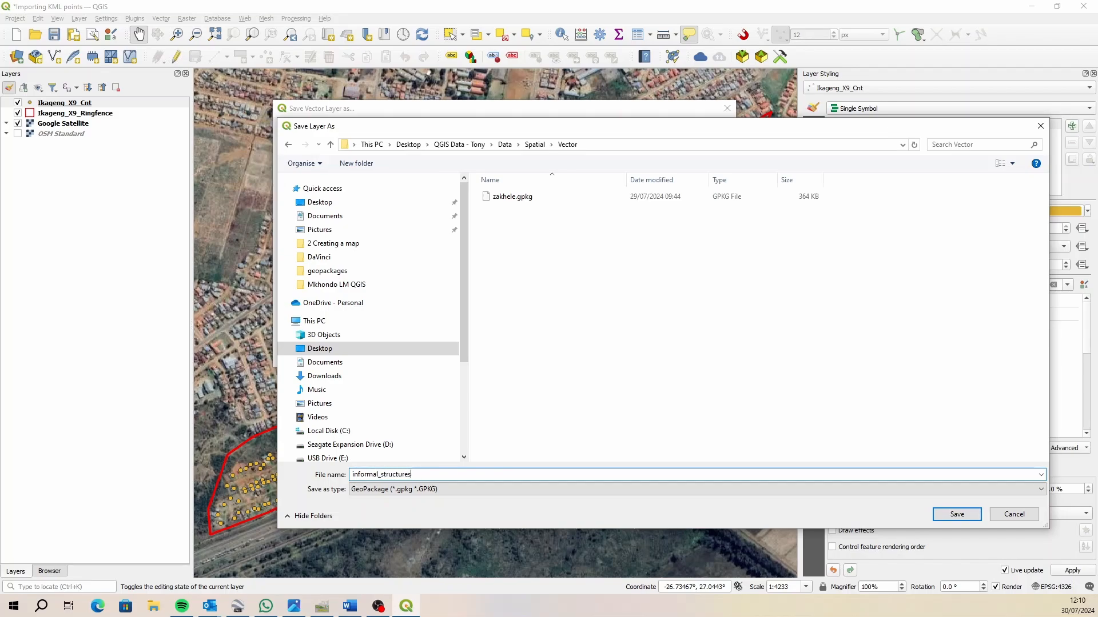
pyautogui.click(957, 514)
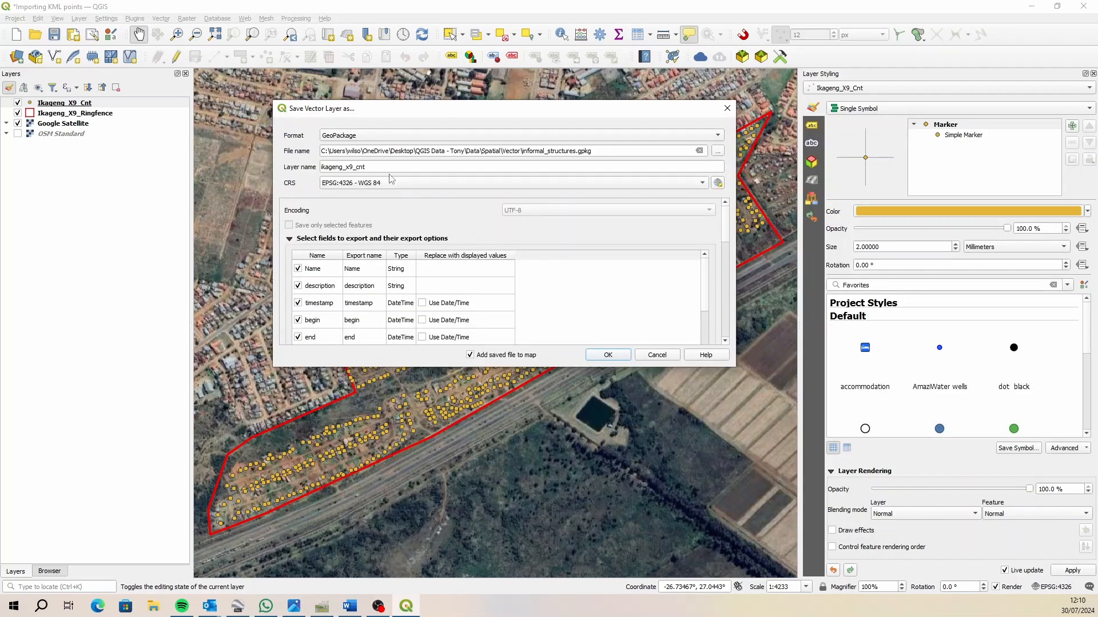
# Shorten the export layer name to ikageng and export the points to the GeoPackage
pyautogui.doubleClick(381, 165)
pyautogui.click(373, 165)
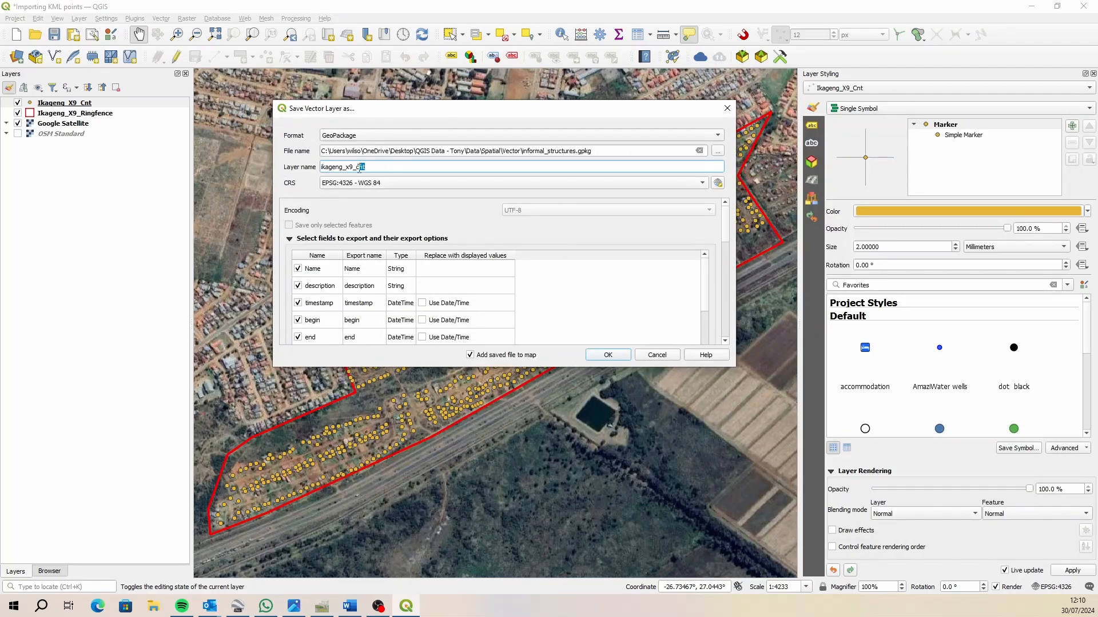
pyautogui.moveTo(359, 168); pyautogui.dragTo(346, 169)
pyautogui.press('BackSpace')
pyautogui.click(609, 356)
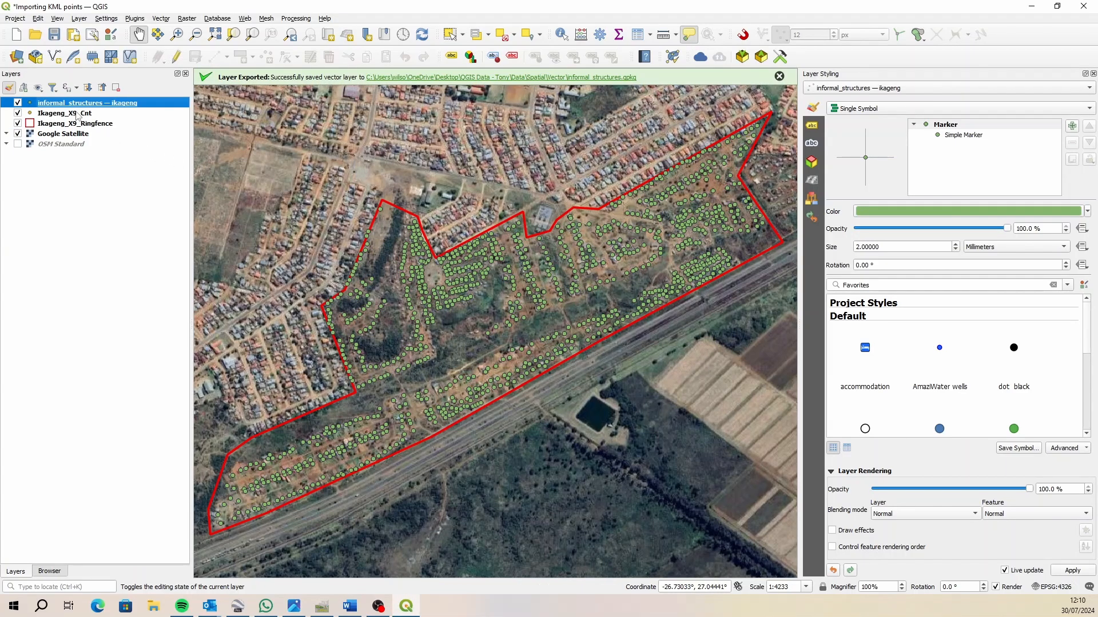
# Remove the original Ikageng_X9_Cnt layer from the project
pyautogui.click(69, 114)
pyautogui.click(92, 105)
pyautogui.click(87, 114)
pyautogui.rightClick(80, 114)
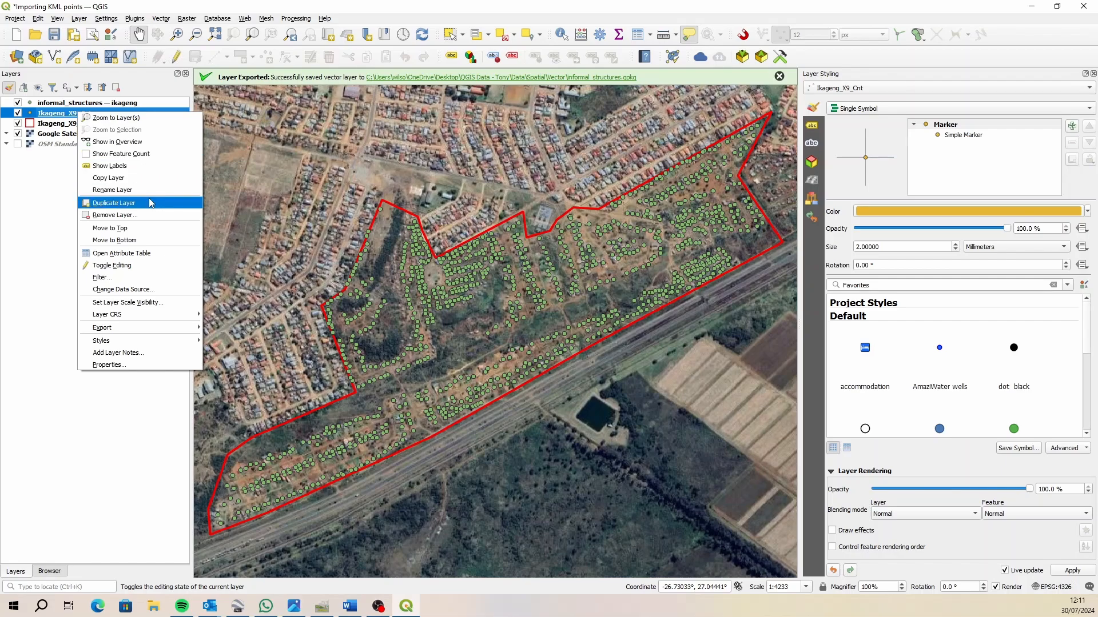
pyautogui.click(162, 219)
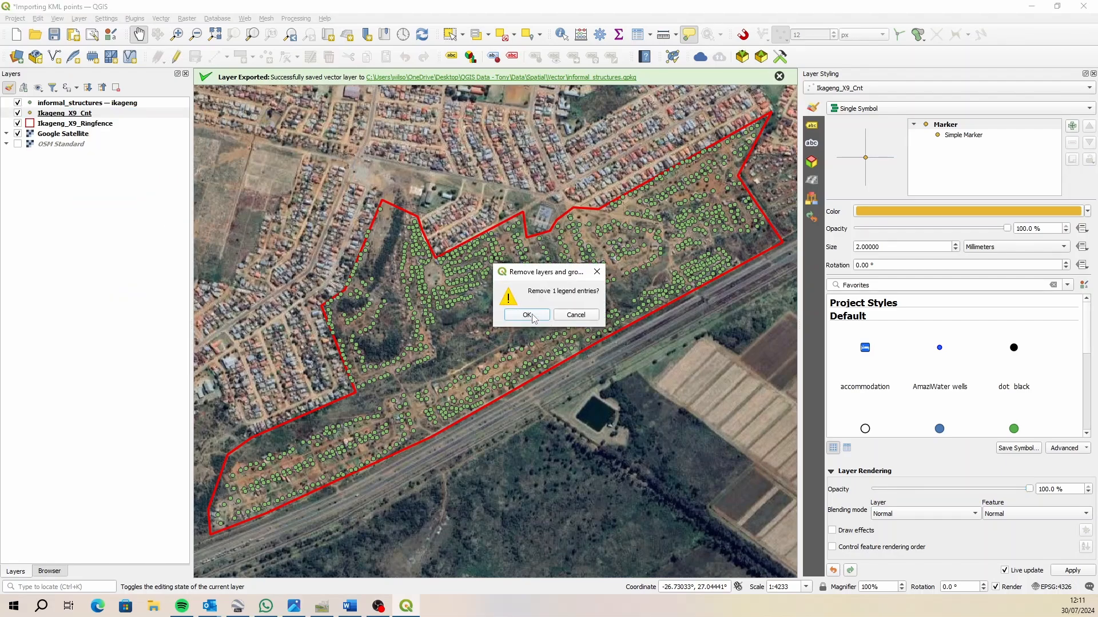
pyautogui.click(532, 316)
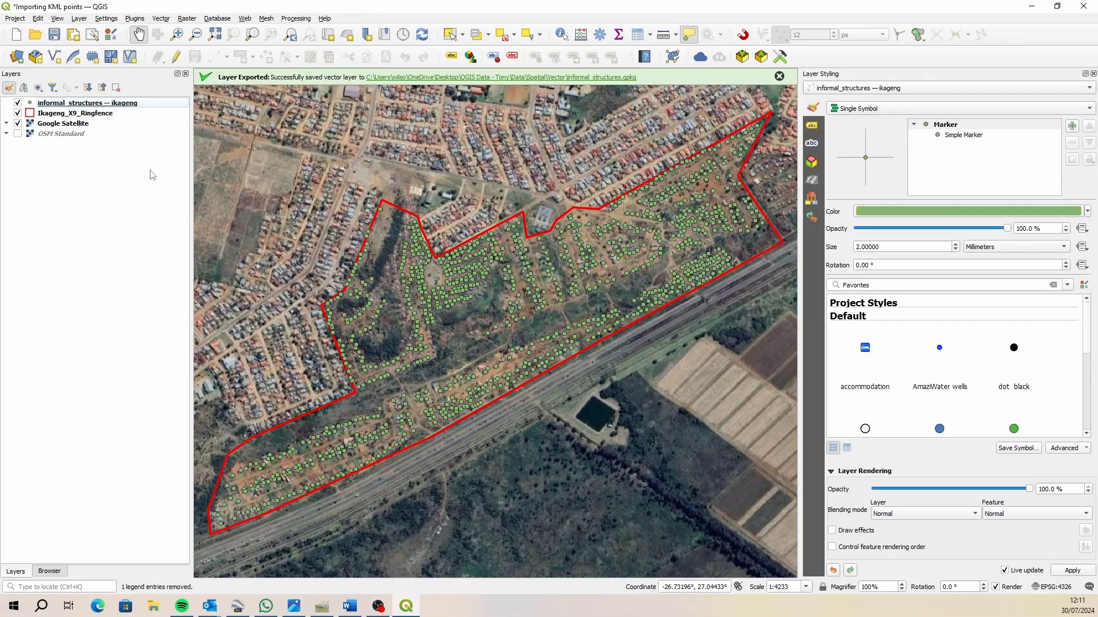
# Start exporting the Ikageng_X9_Ringfence layer as a GeoPackage, choosing the existing informal_structures.gpkg as the target file
pyautogui.rightClick(98, 115)
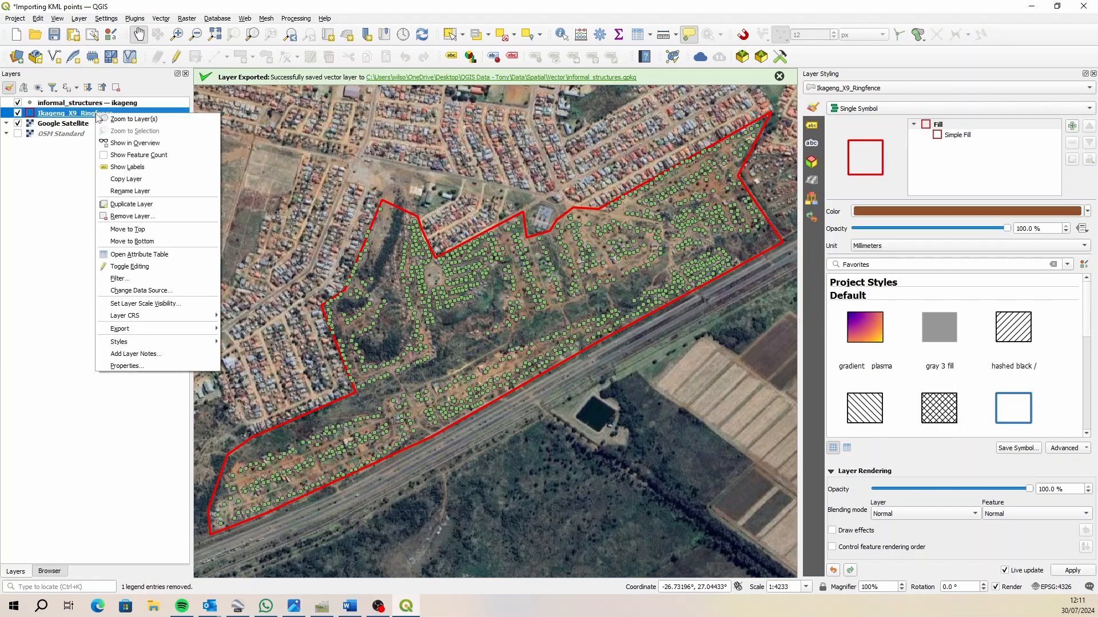
pyautogui.moveTo(166, 329)
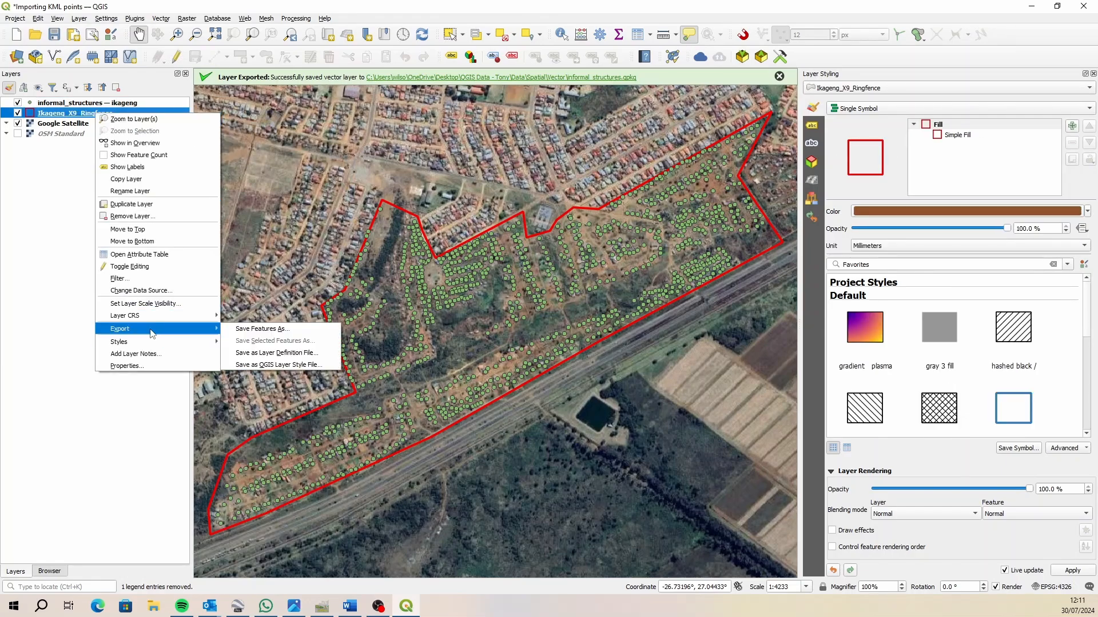
pyautogui.click(256, 331)
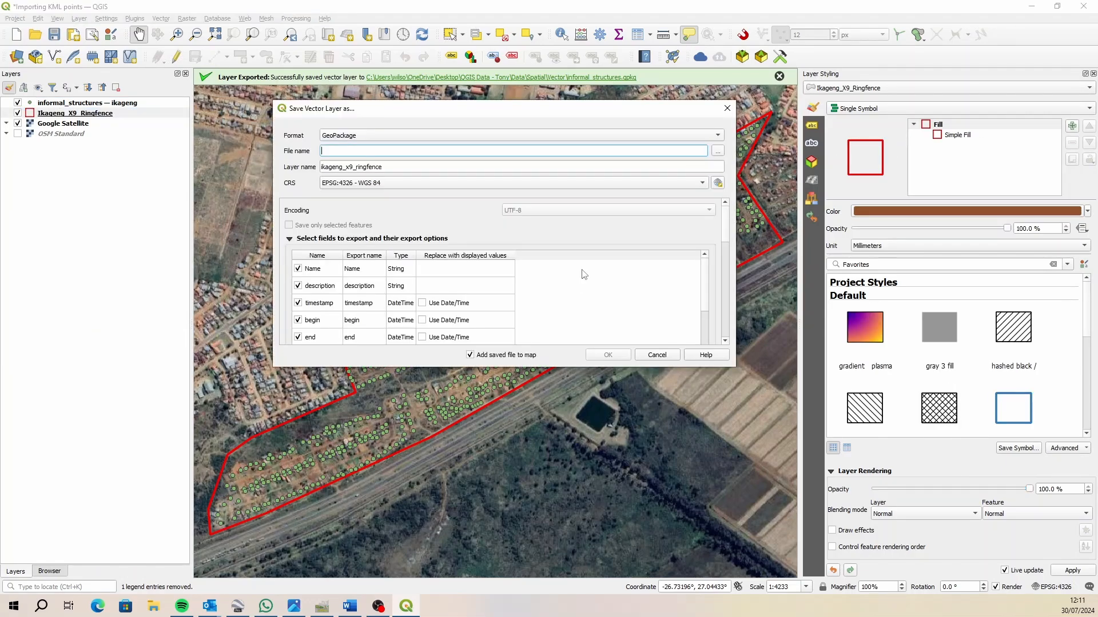
pyautogui.click(718, 150)
pyautogui.click(549, 197)
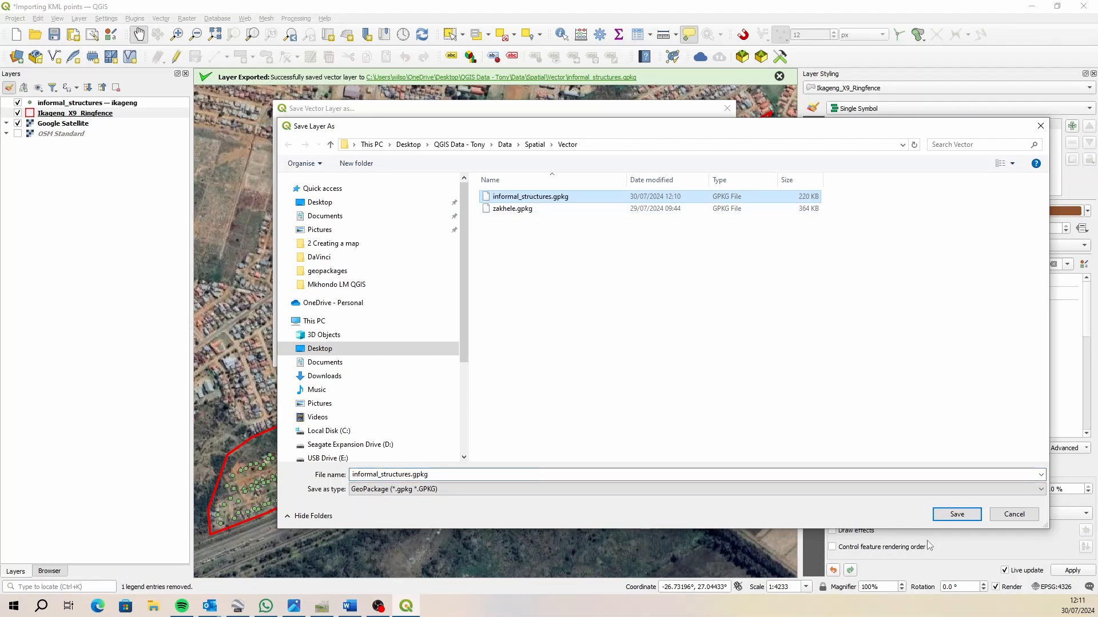
pyautogui.click(956, 514)
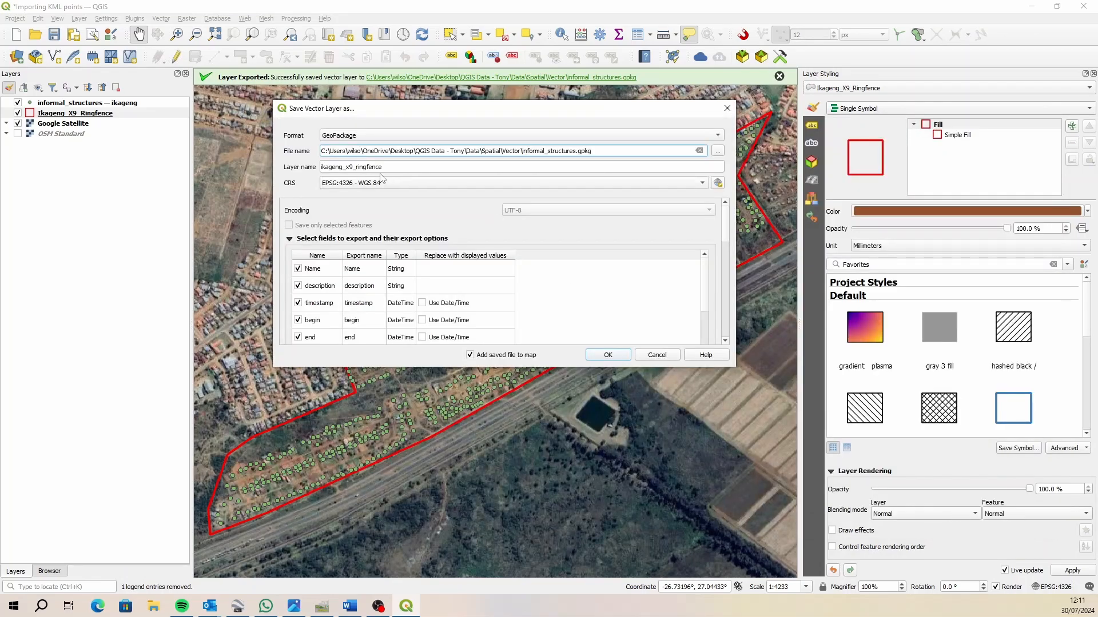
# Change the export layer name to ikageng_ringfence and export the boundary into the GeoPackage
pyautogui.moveTo(357, 168); pyautogui.dragTo(320, 167)
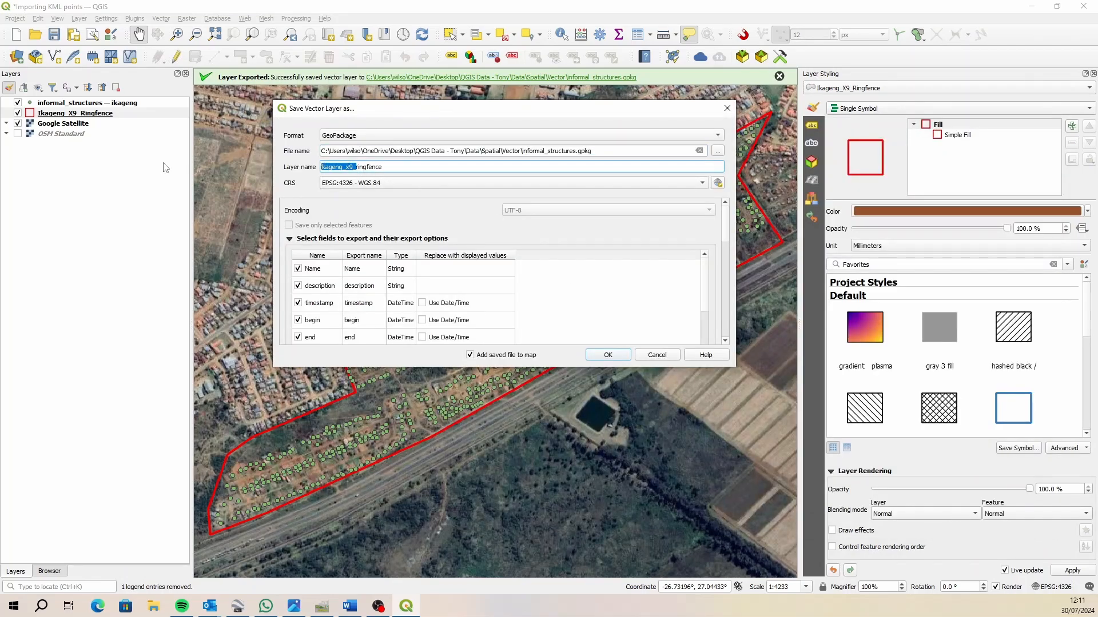
pyautogui.click(347, 166)
pyautogui.press('Delete')
pyautogui.press('Delete')
pyautogui.press('Delete')
pyautogui.click(608, 355)
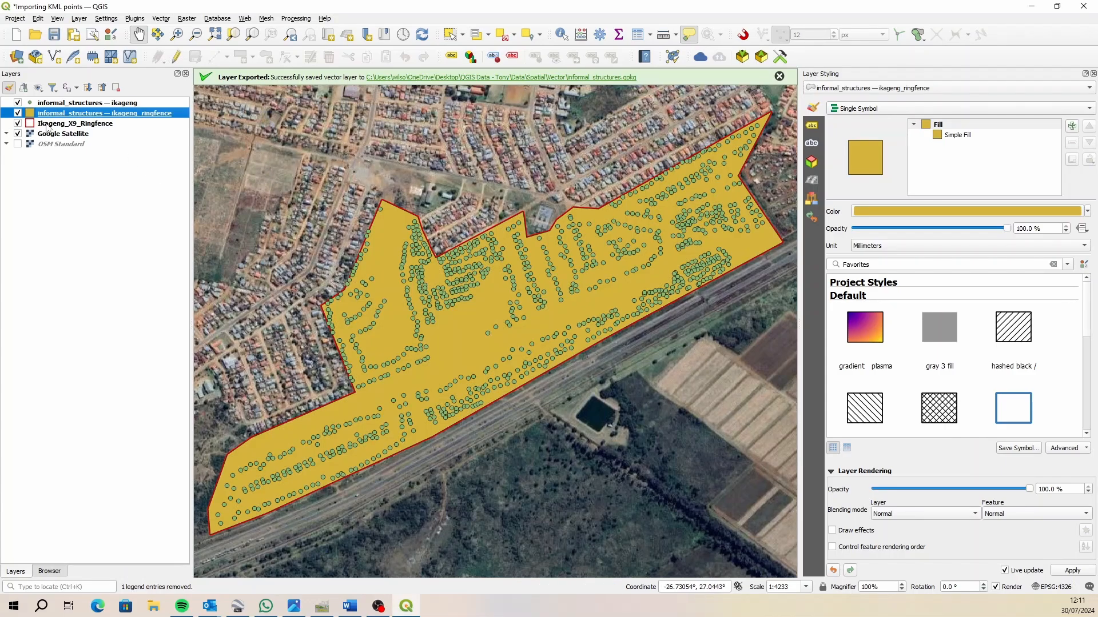
# Copy the symbology of Ikageng_X9_Ringfence and paste it onto the informal_structures — ikageng_ringfence layer
pyautogui.rightClick(45, 122)
pyautogui.moveTo(143, 353)
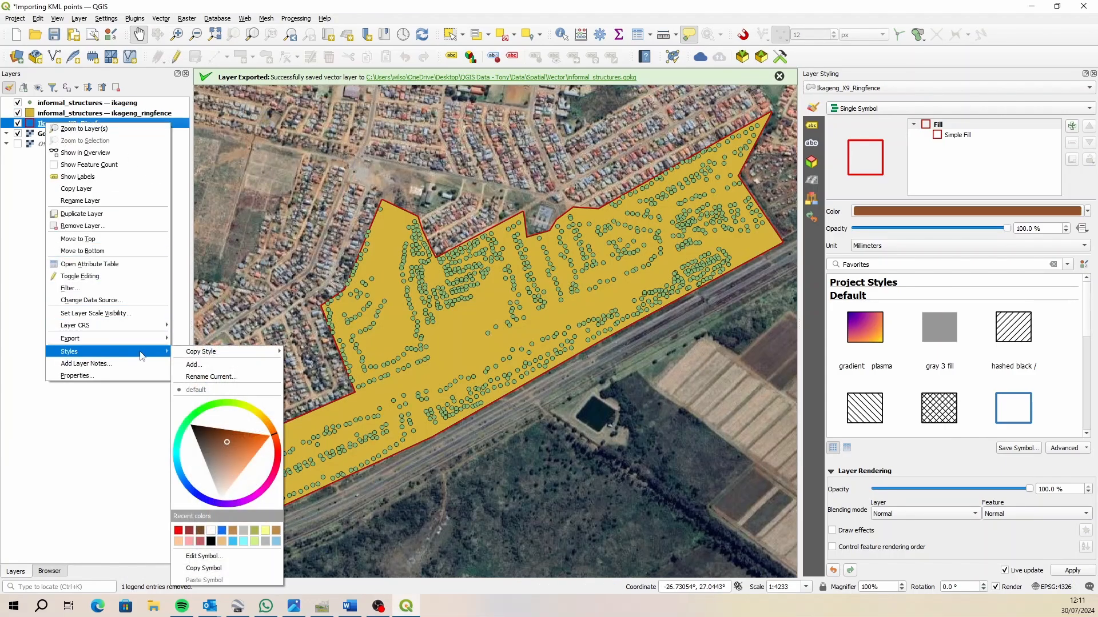
pyautogui.moveTo(234, 353)
pyautogui.click(308, 378)
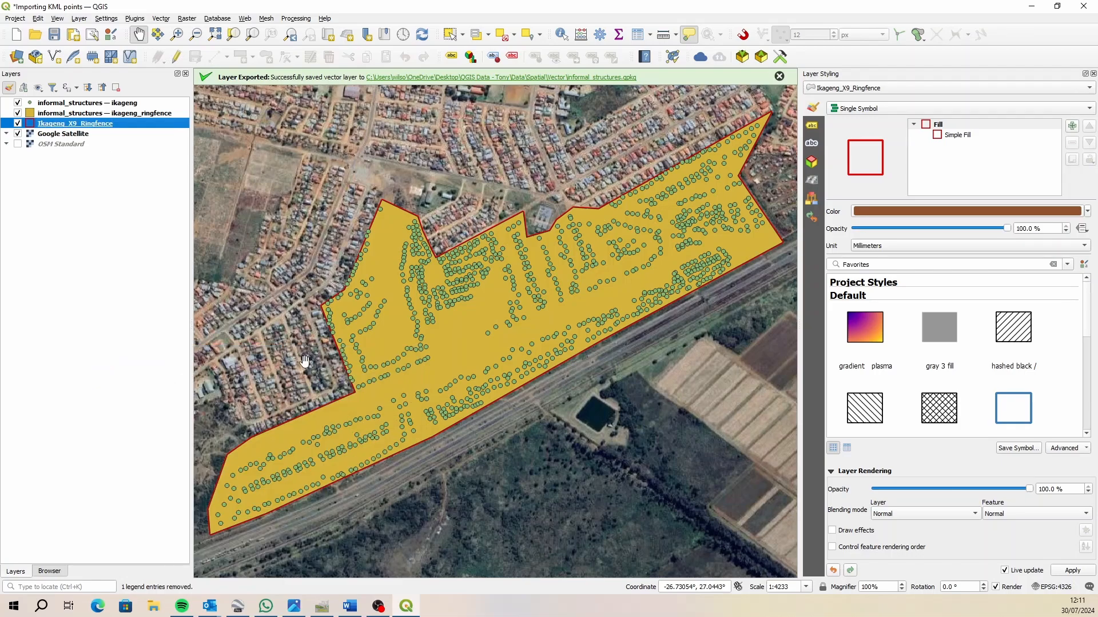
pyautogui.rightClick(59, 114)
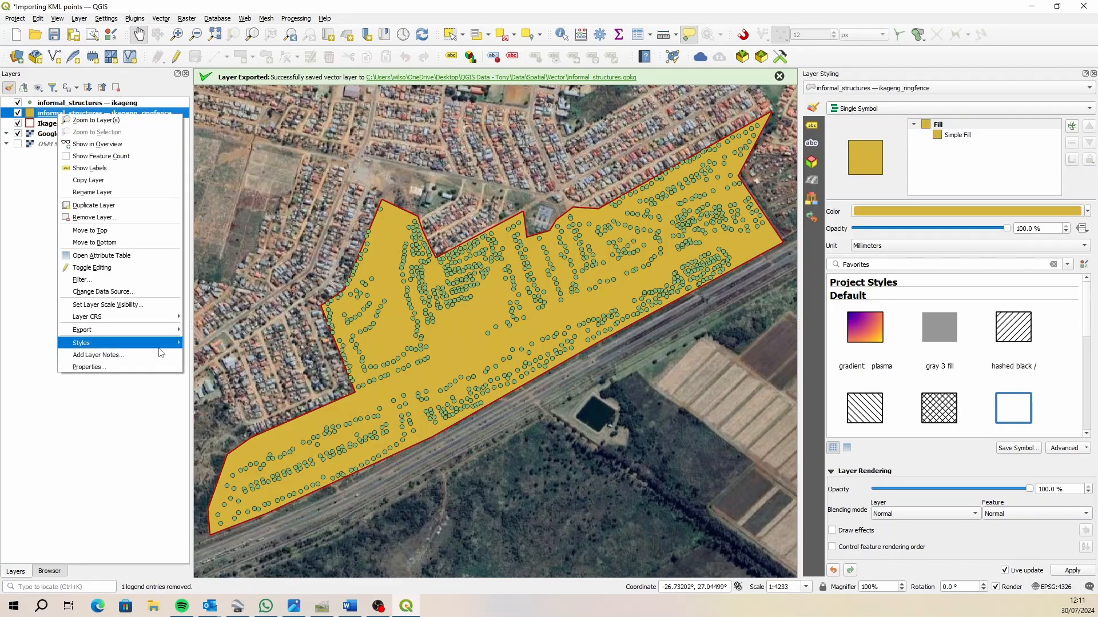
pyautogui.moveTo(144, 347)
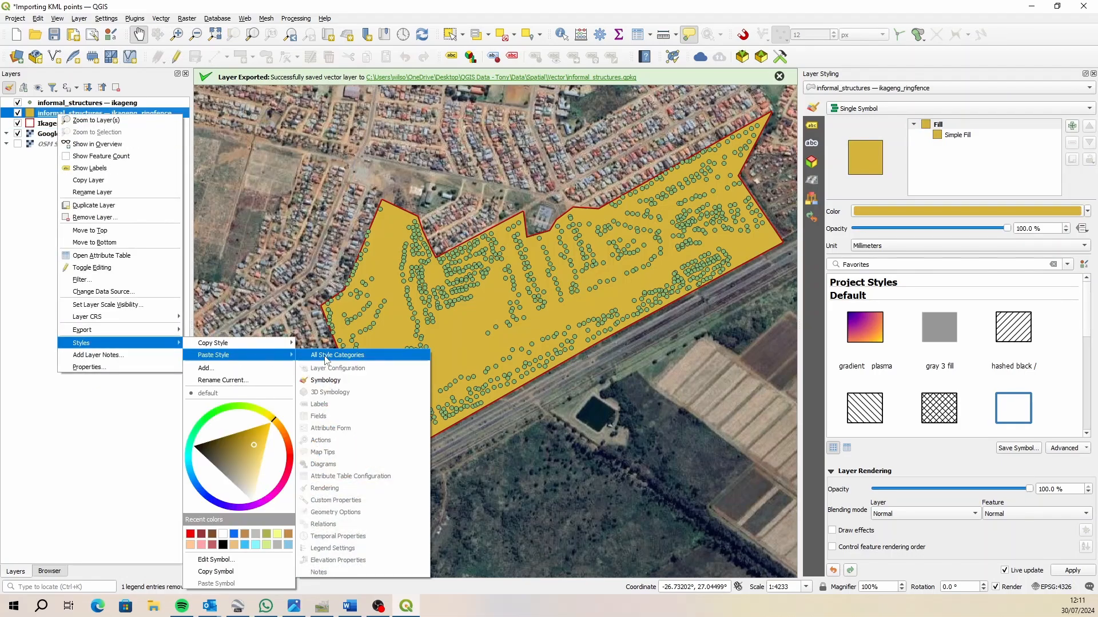
pyautogui.click(312, 379)
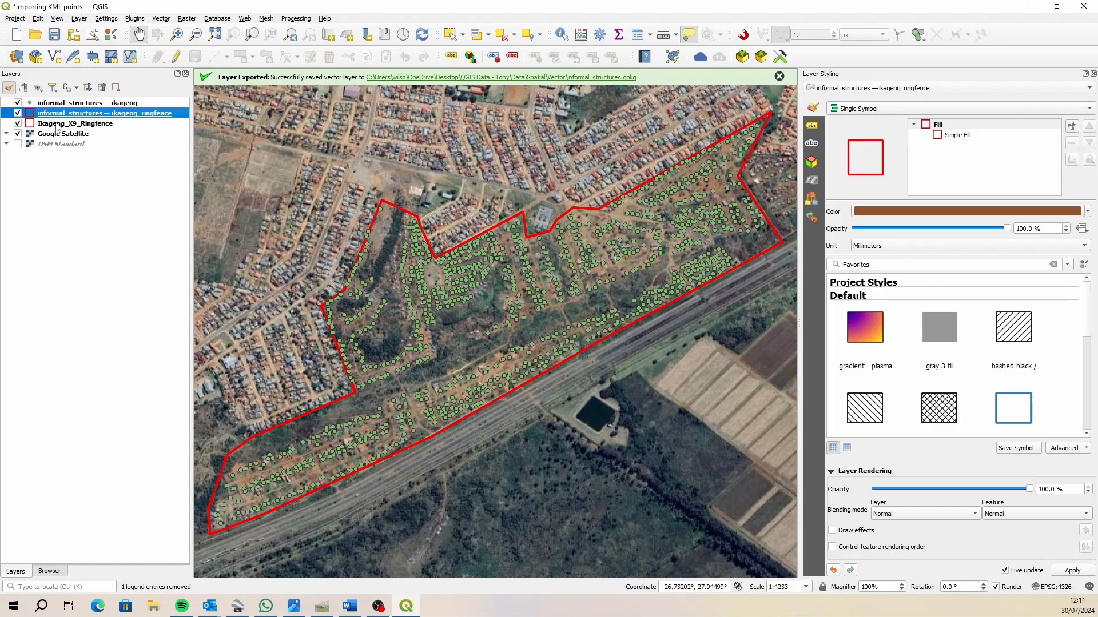
# Remove the original Ikageng_X9_Ringfence layer from the project
pyautogui.rightClick(56, 123)
pyautogui.click(91, 225)
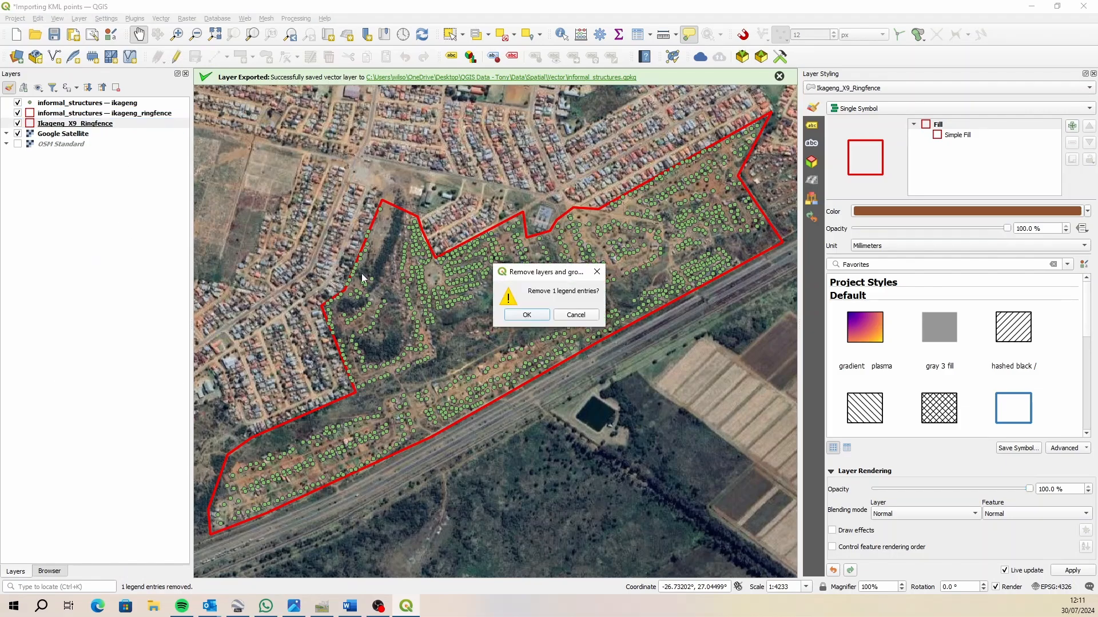
pyautogui.click(526, 316)
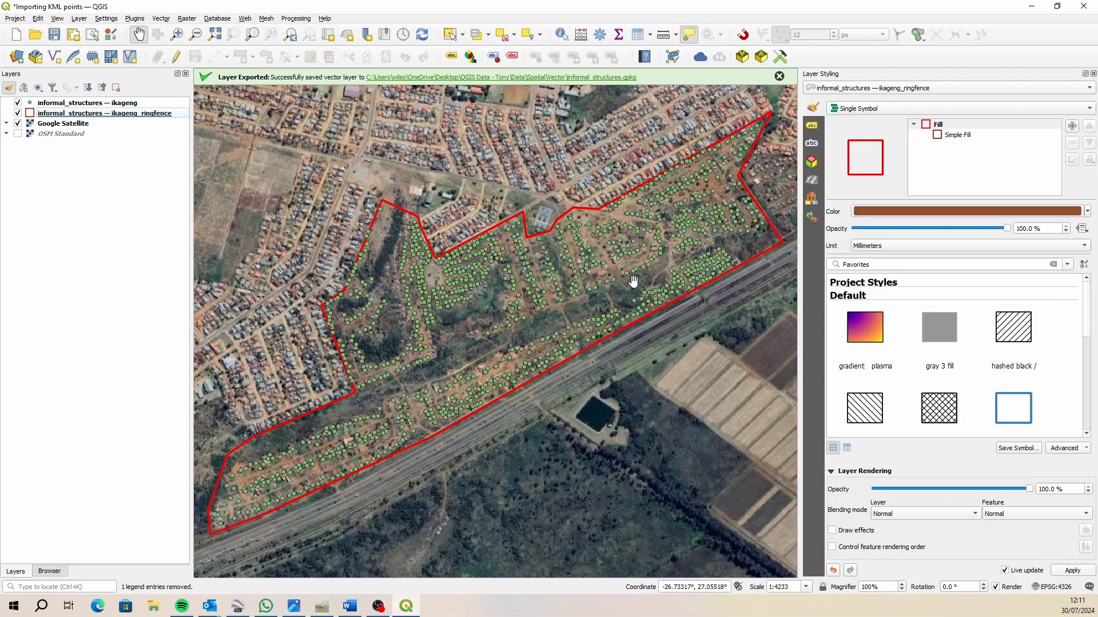
# Examine the fields and values of the informal_structures — ikageng layer in its attribute table
pyautogui.click(71, 104)
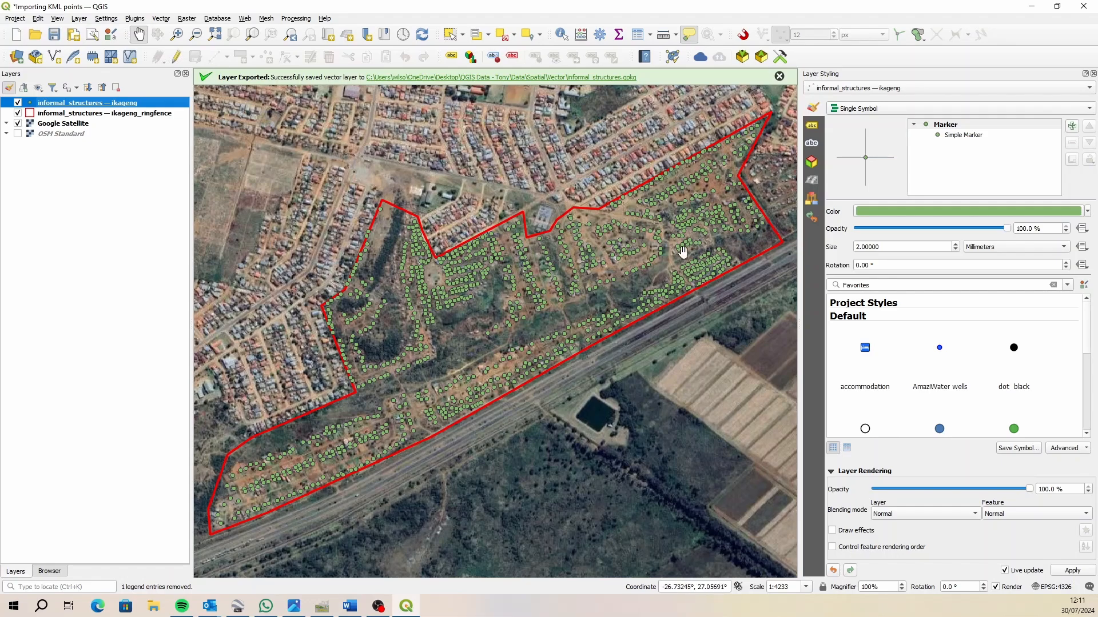
pyautogui.click(639, 36)
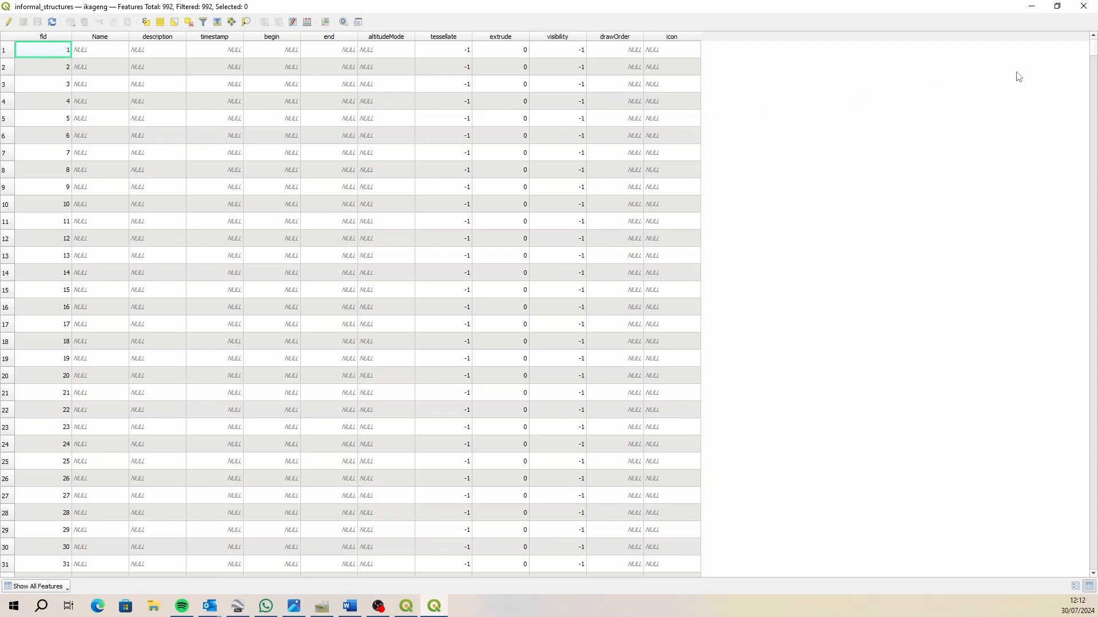
pyautogui.click(1084, 6)
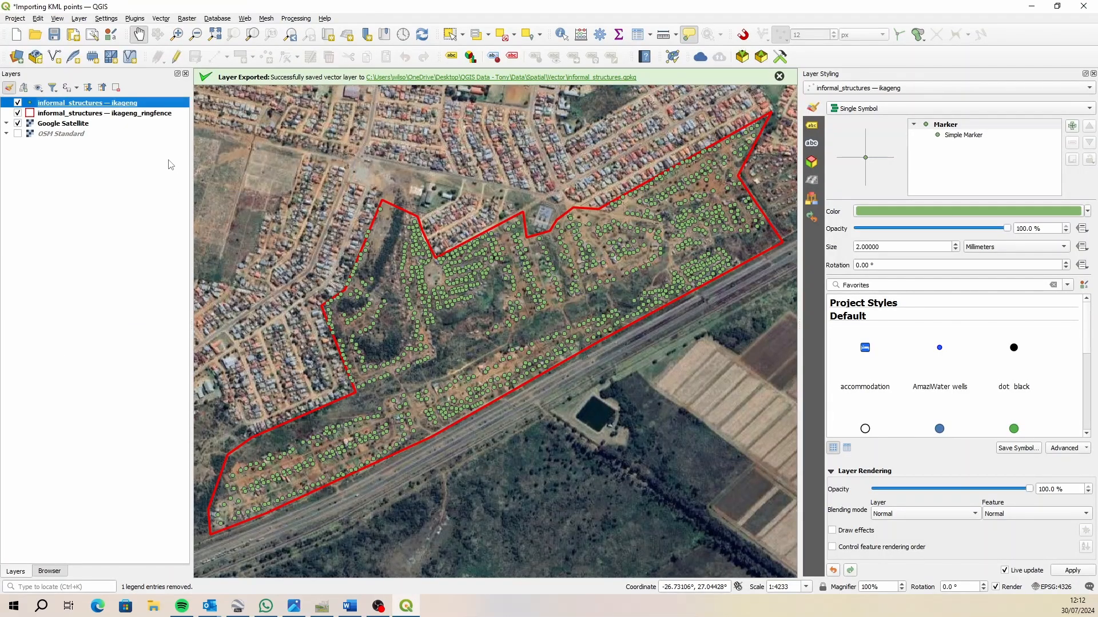
# Open the attribute table of the informal_structures — ikageng layer and enable editing
pyautogui.rightClick(61, 106)
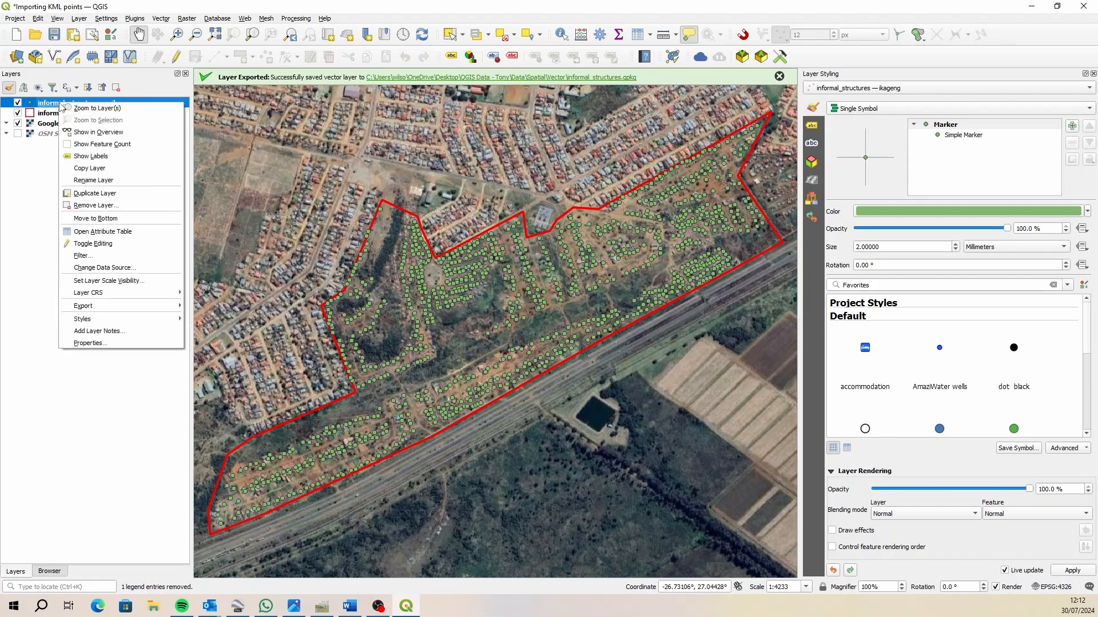
pyautogui.click(150, 230)
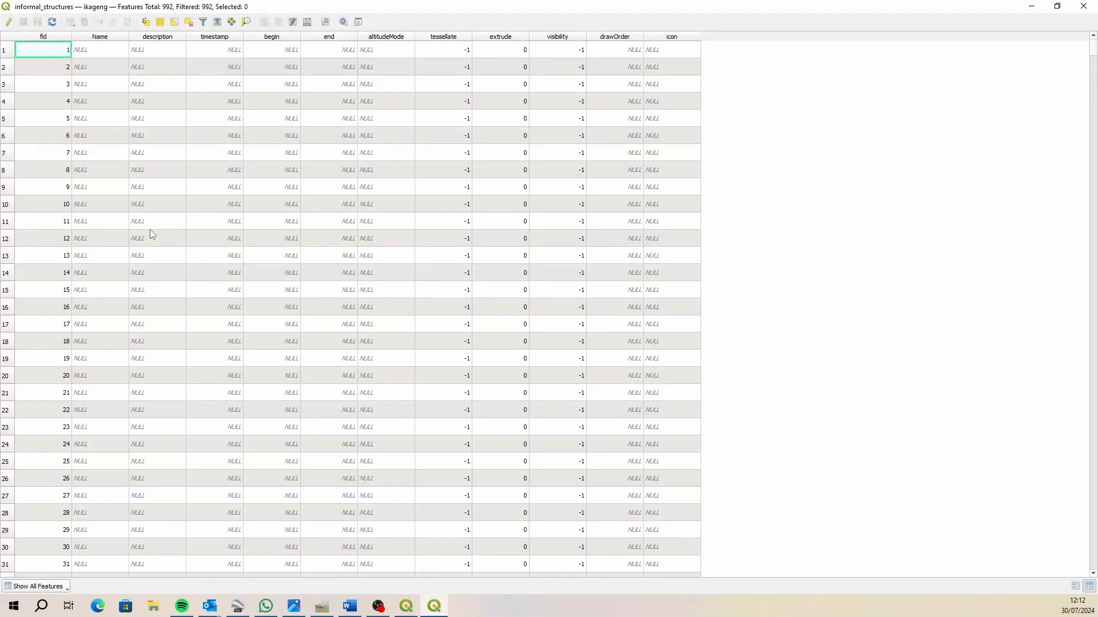
pyautogui.click(9, 22)
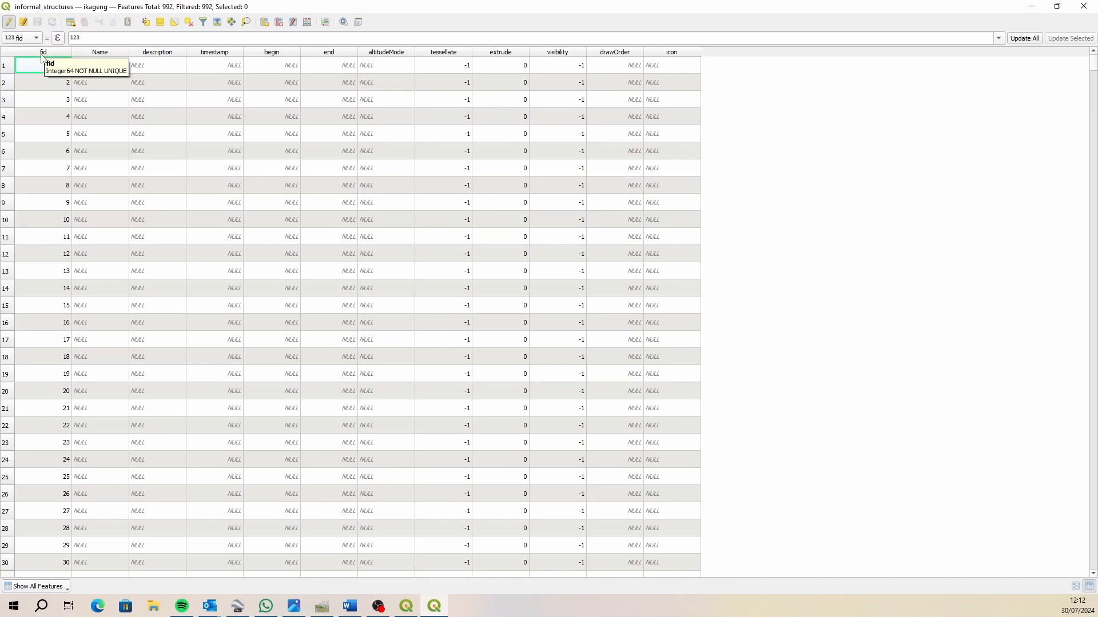
pyautogui.click(282, 26)
pyautogui.moveTo(563, 166); pyautogui.dragTo(566, 324)
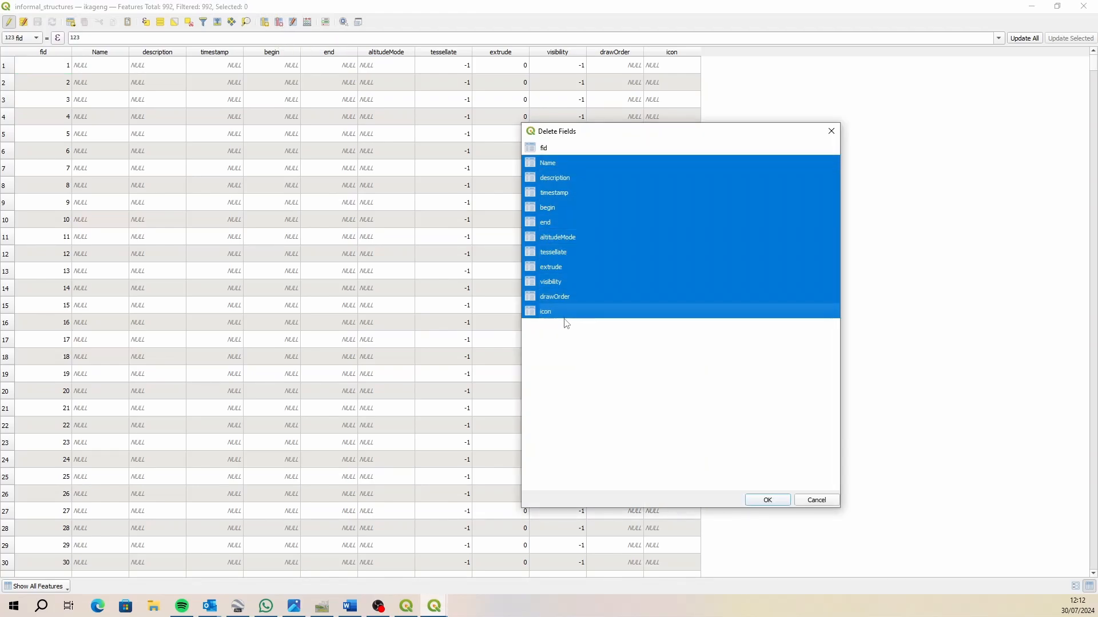
pyautogui.click(832, 132)
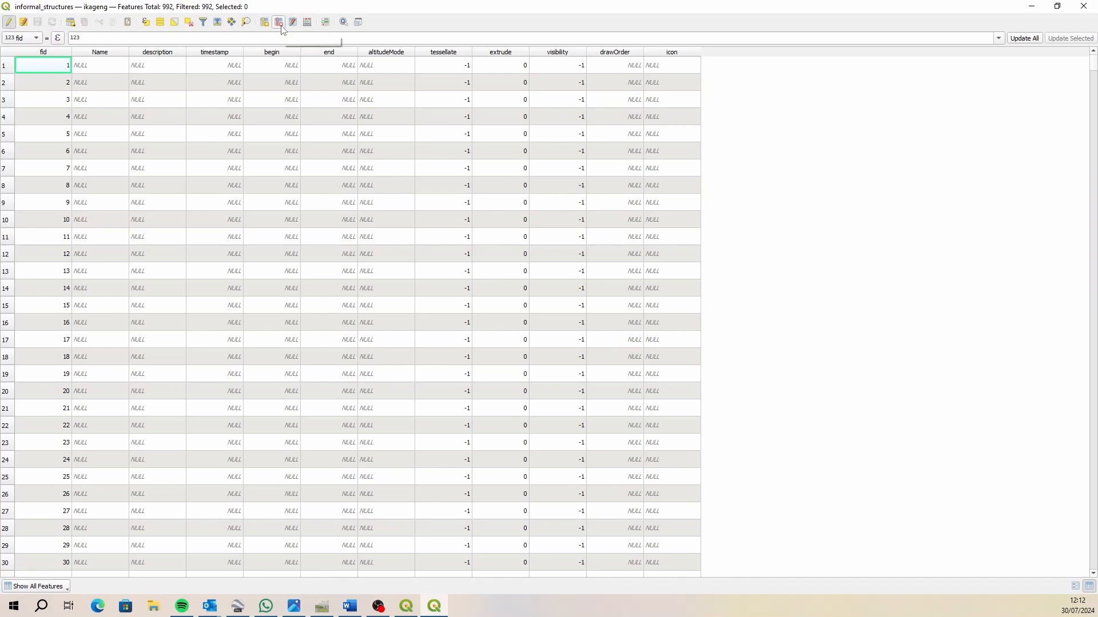
# Delete all the fields from Name through icon in the ikageng table, keeping only fid
pyautogui.click(14, 25)
pyautogui.click(279, 22)
pyautogui.moveTo(547, 166); pyautogui.dragTo(564, 325)
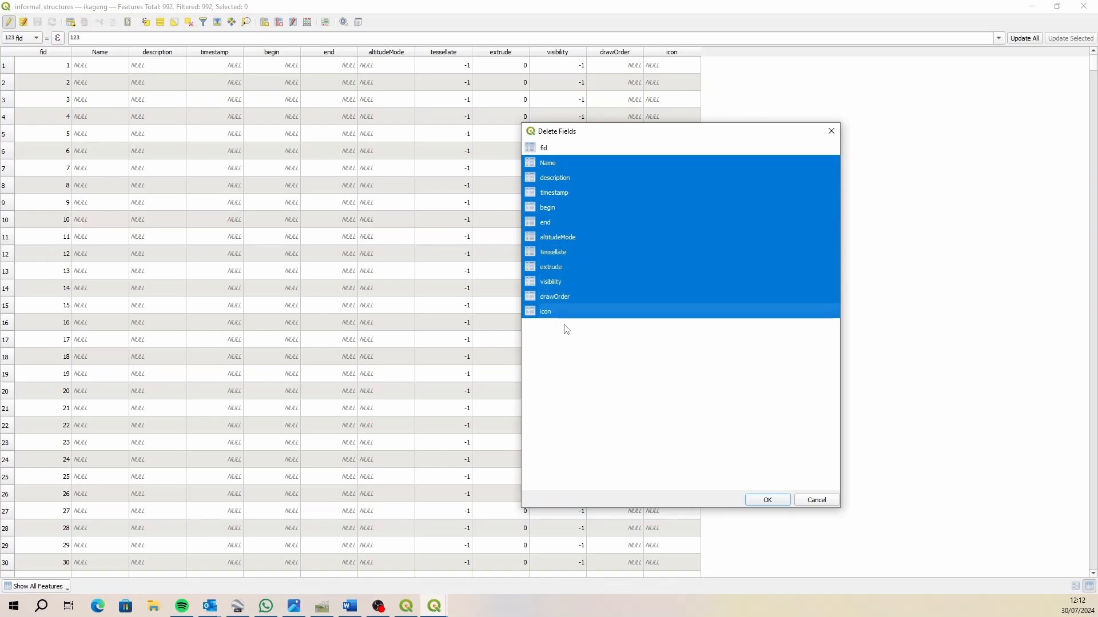
pyautogui.click(766, 501)
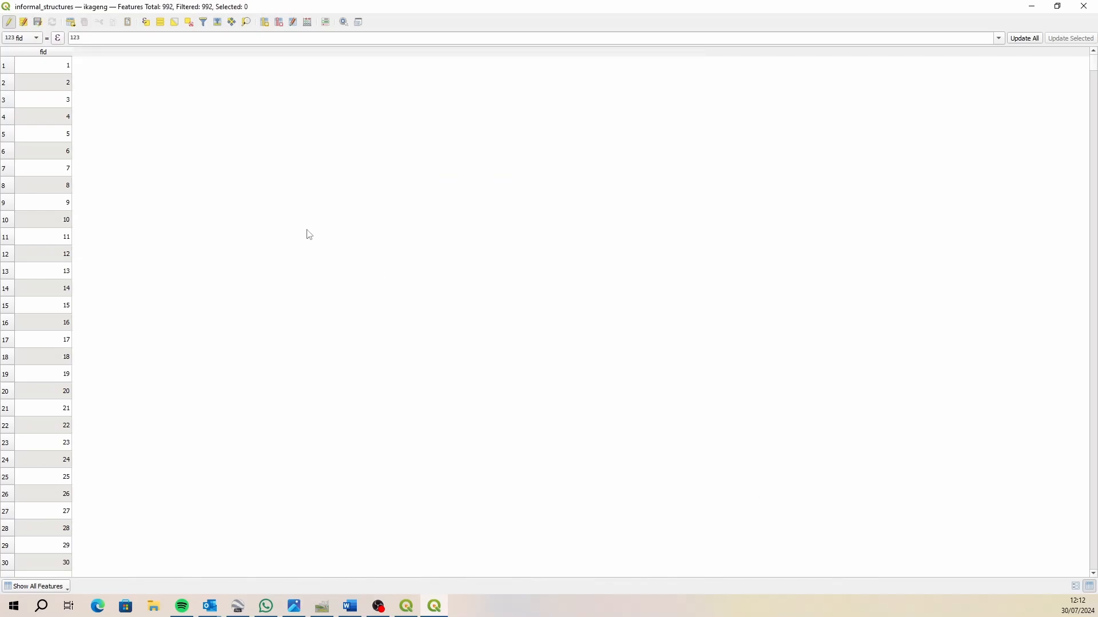
# Add a Text (string) field named type with a length of 25 to the ikageng table
pyautogui.click(264, 22)
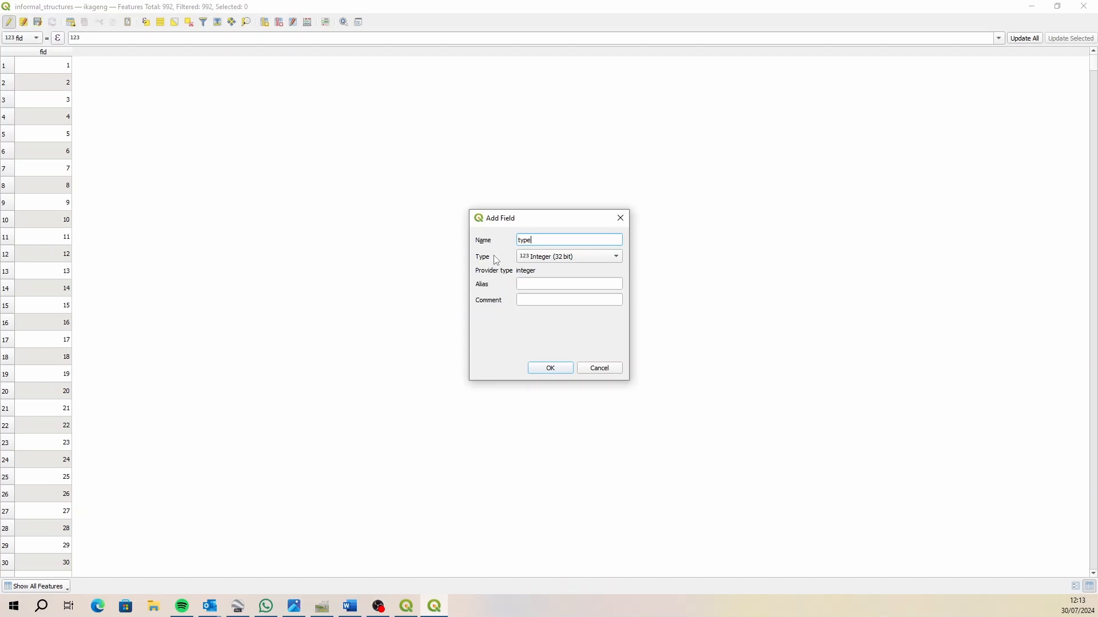
pyautogui.click(561, 255)
pyautogui.click(549, 292)
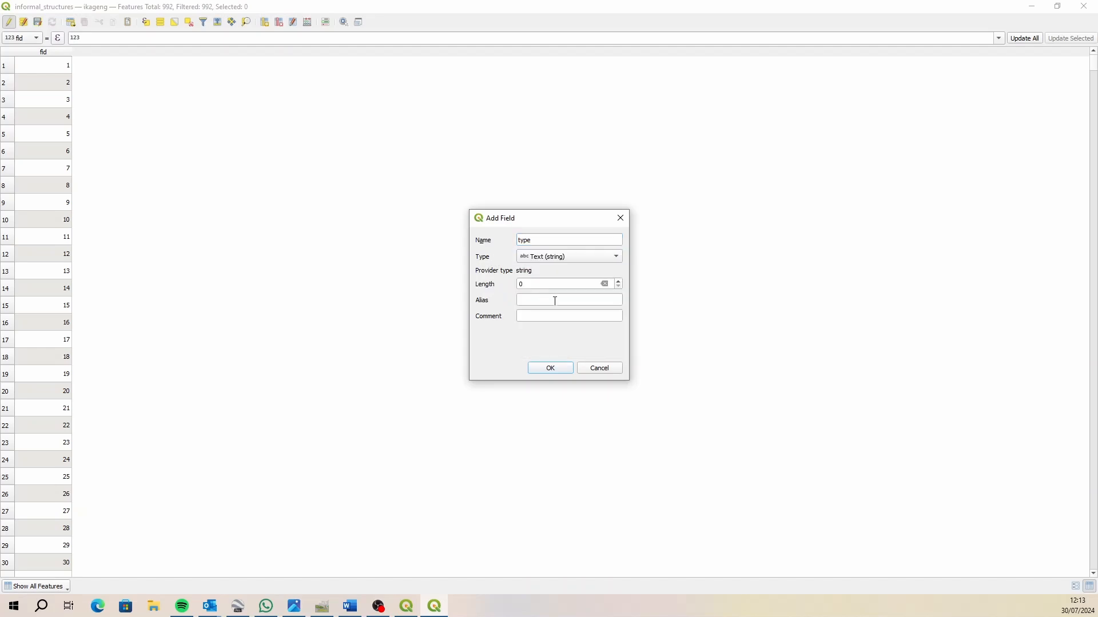
pyautogui.press('Tab')
pyautogui.write('25')
pyautogui.click(561, 373)
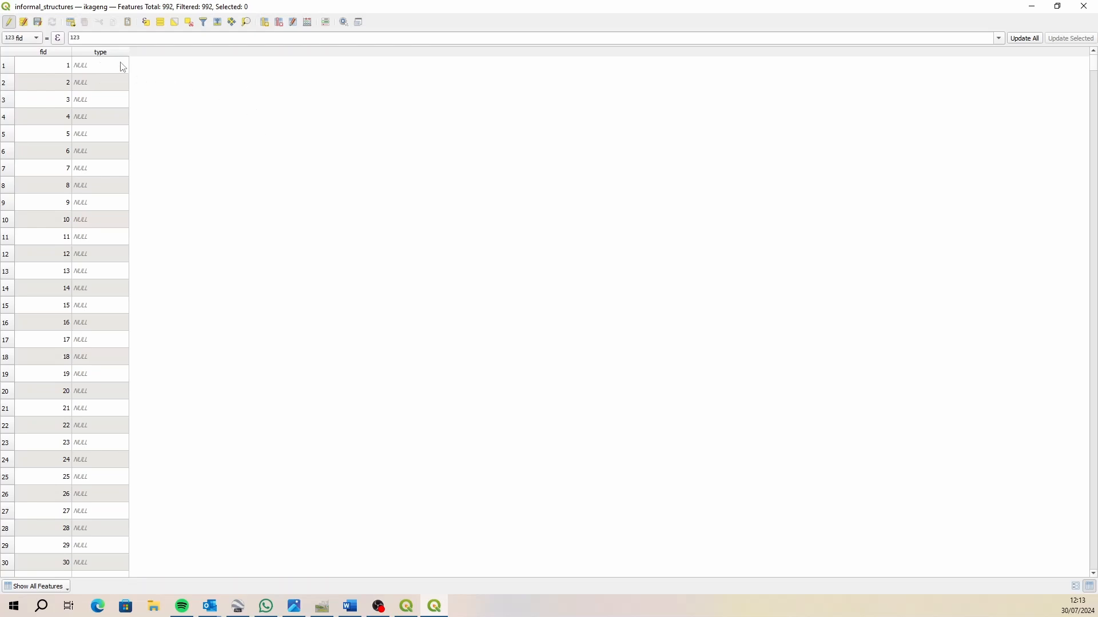
# Add a Decimal number (real) field named x directly after the type field
pyautogui.click(265, 22)
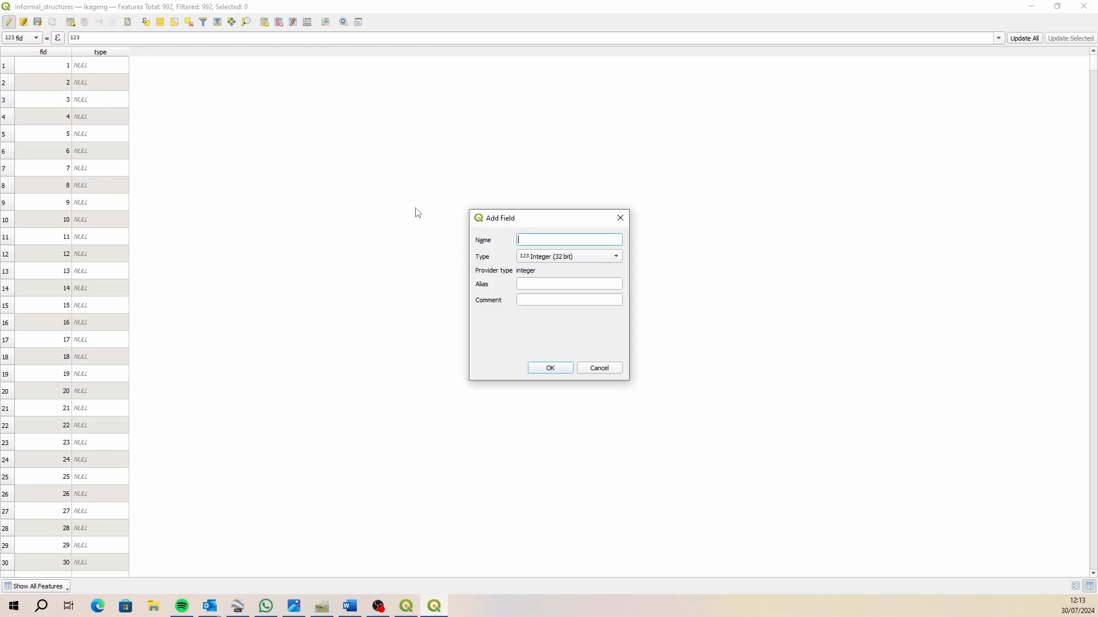
pyautogui.write('x')
pyautogui.click(543, 256)
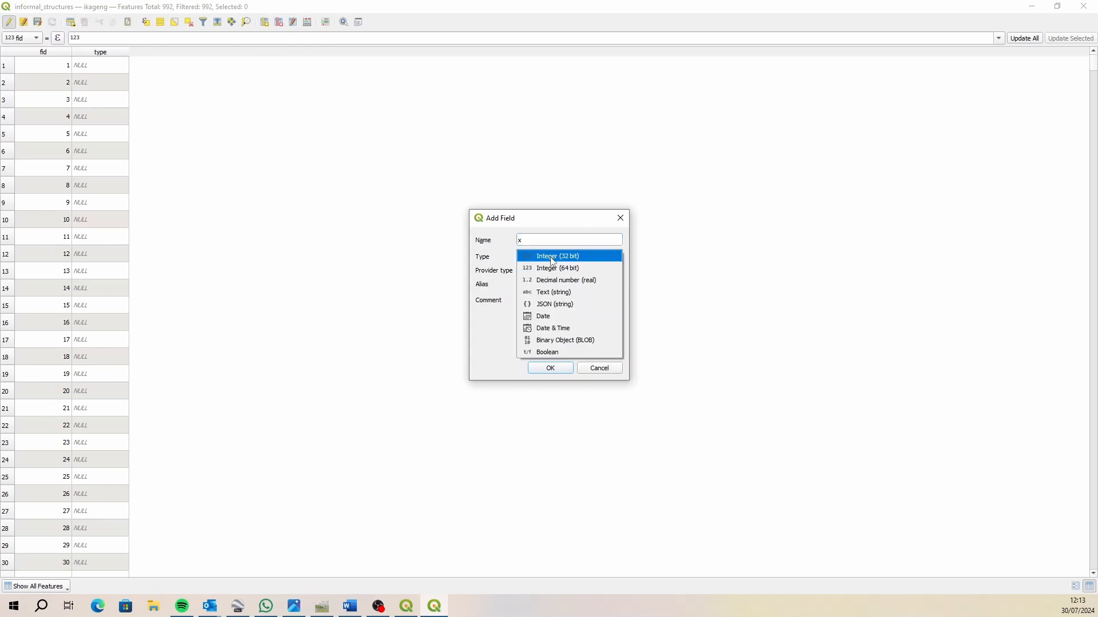
pyautogui.click(564, 281)
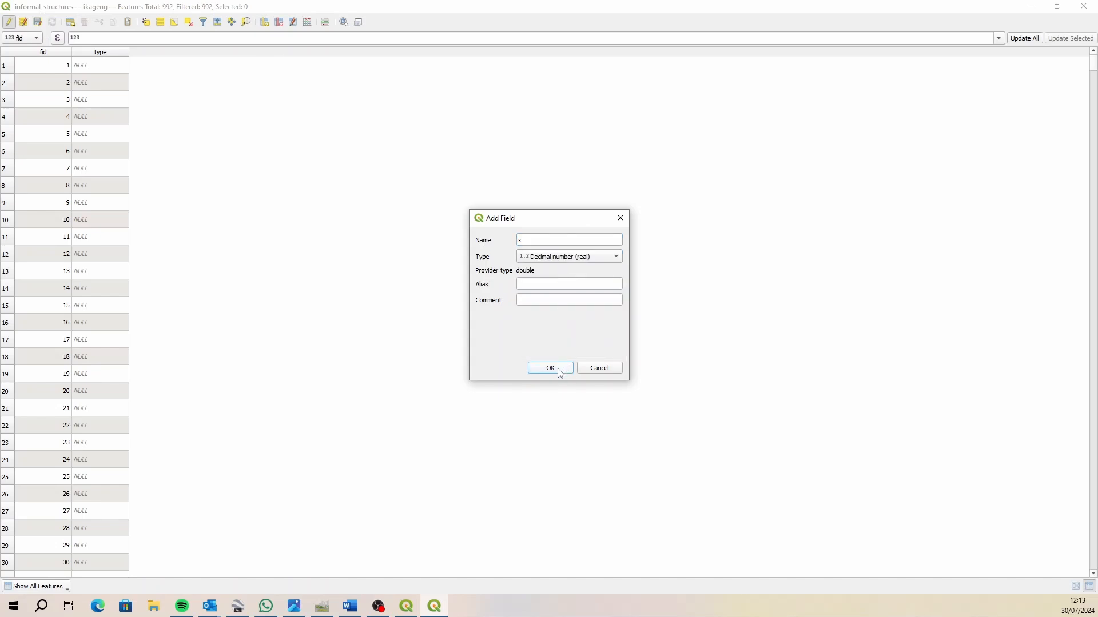
pyautogui.click(559, 370)
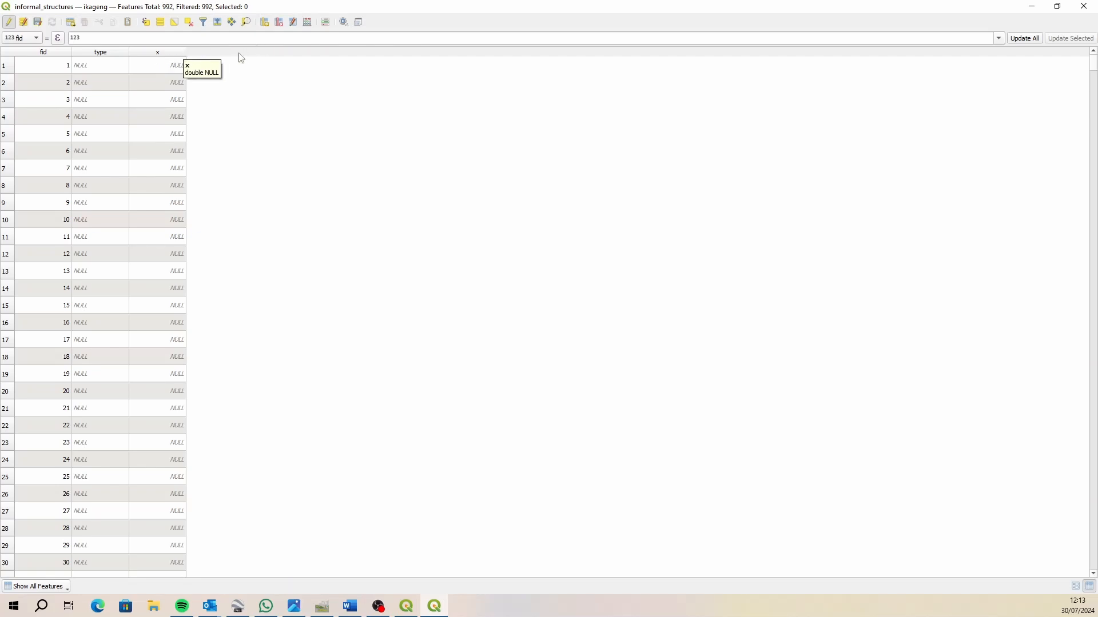
# Delete the newly added x field from the ikageng table
pyautogui.click(280, 21)
pyautogui.click(564, 176)
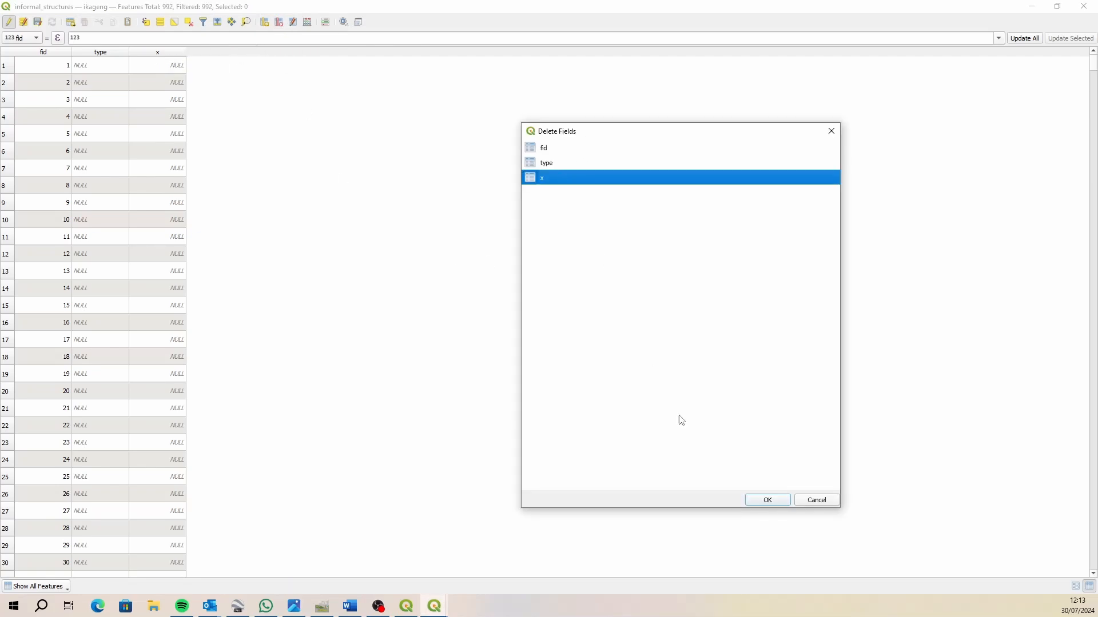
pyautogui.click(767, 500)
# Add a Decimal number (real) field named y to the ikageng table
pyautogui.click(265, 23)
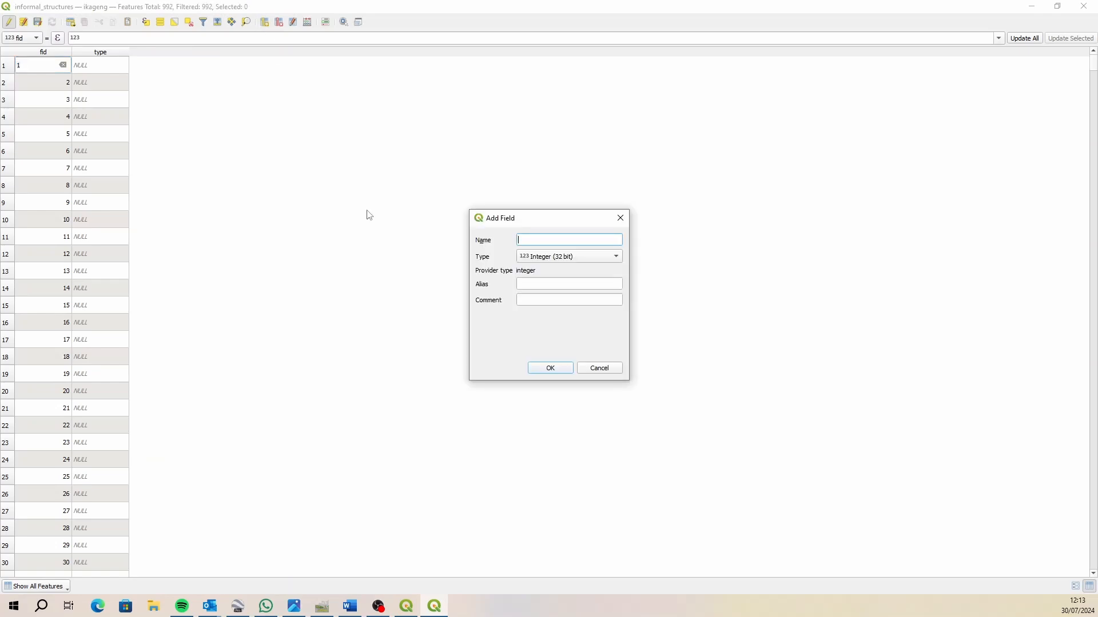
pyautogui.click(550, 257)
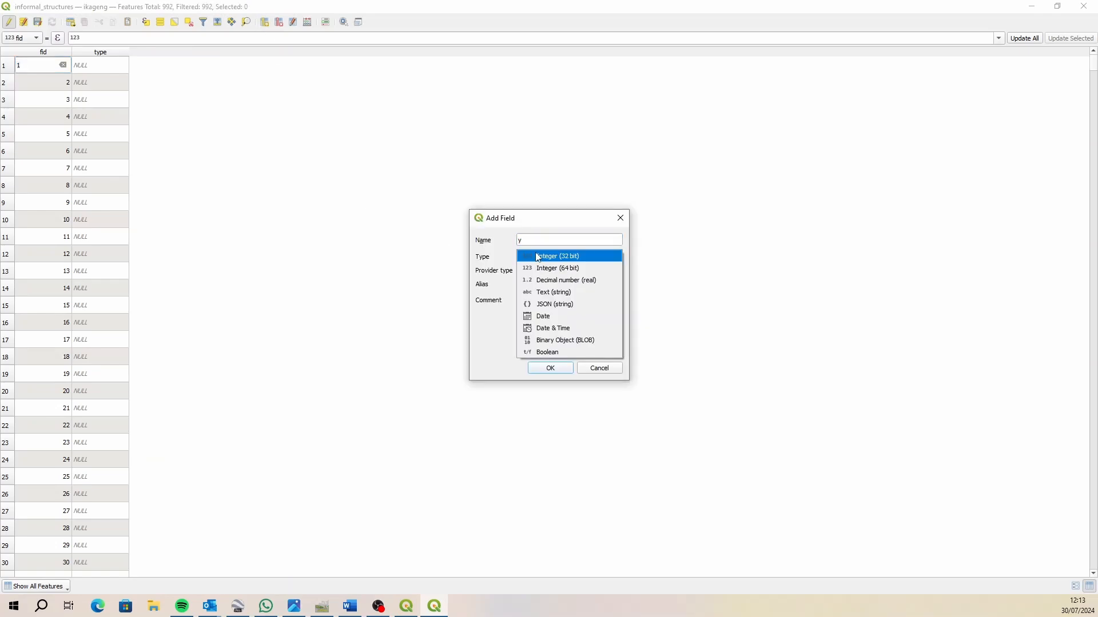
pyautogui.click(575, 291)
pyautogui.click(563, 369)
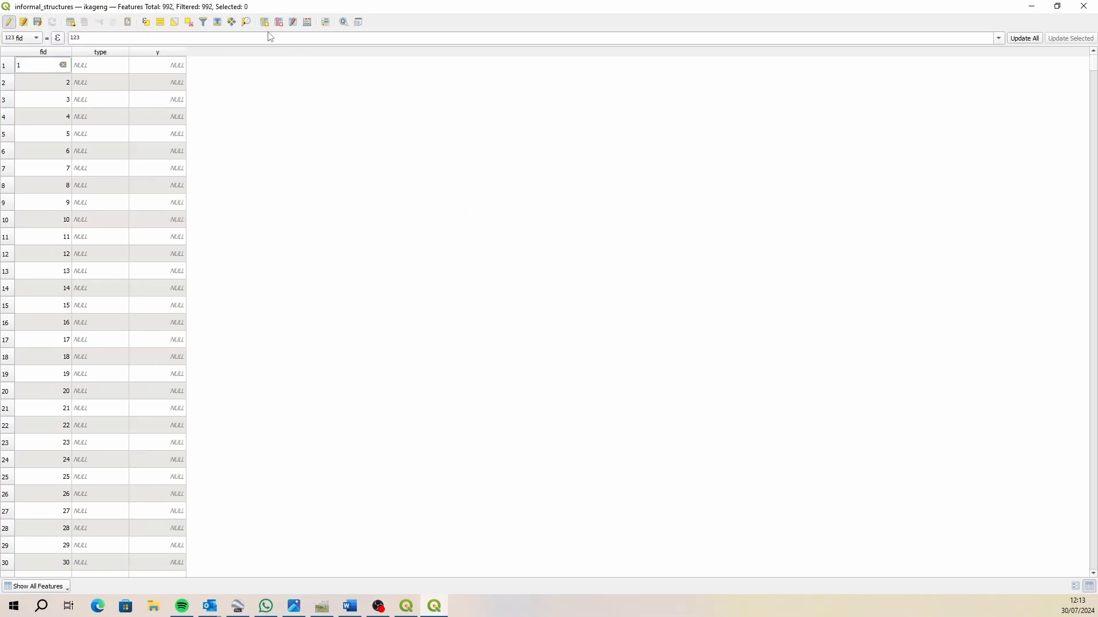
# Add a Decimal number (real) field named x following the y field
pyautogui.click(265, 23)
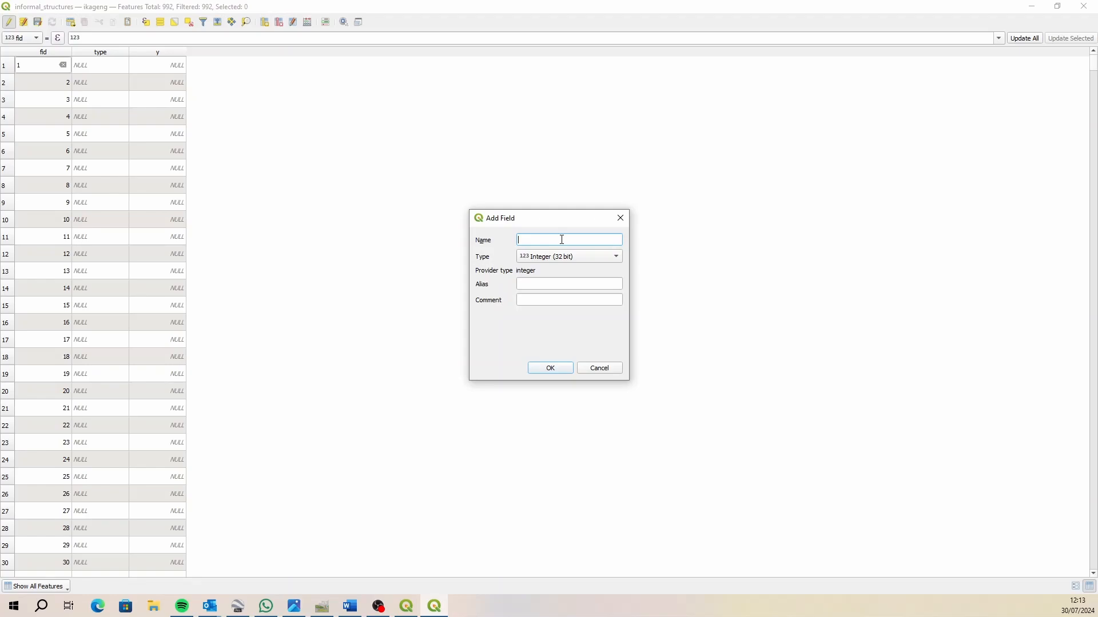
pyautogui.write('x')
pyautogui.click(541, 258)
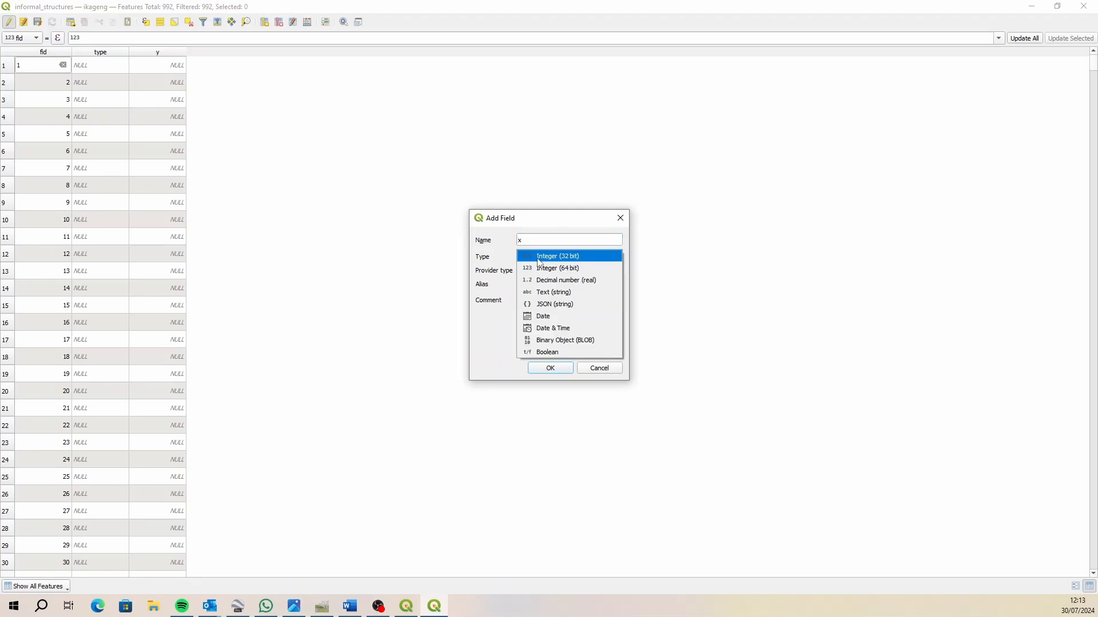
pyautogui.click(563, 280)
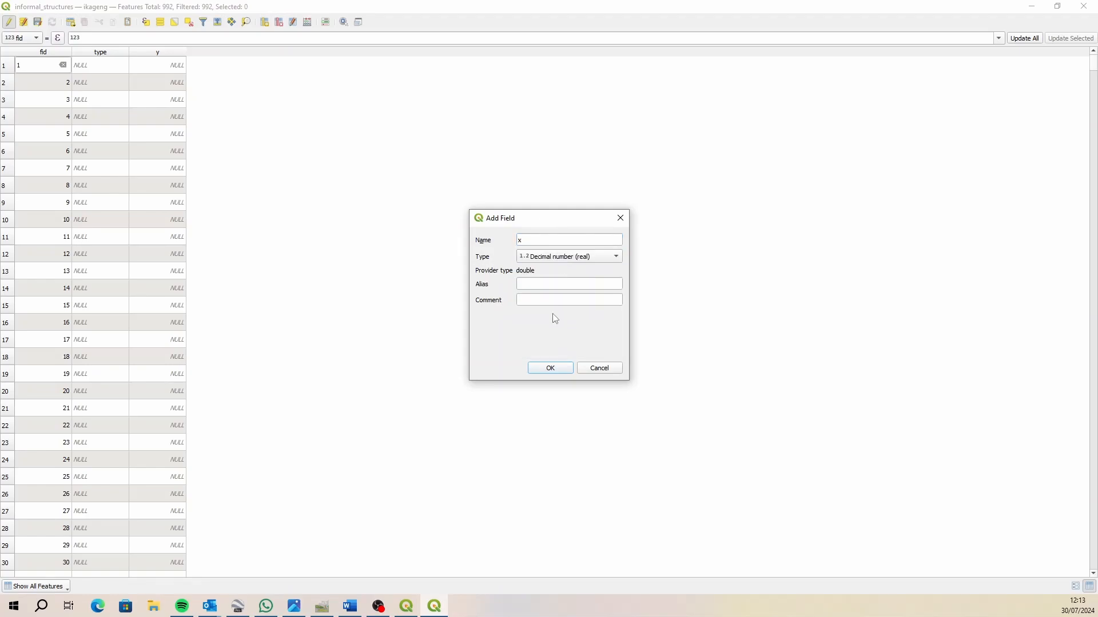
pyautogui.click(561, 370)
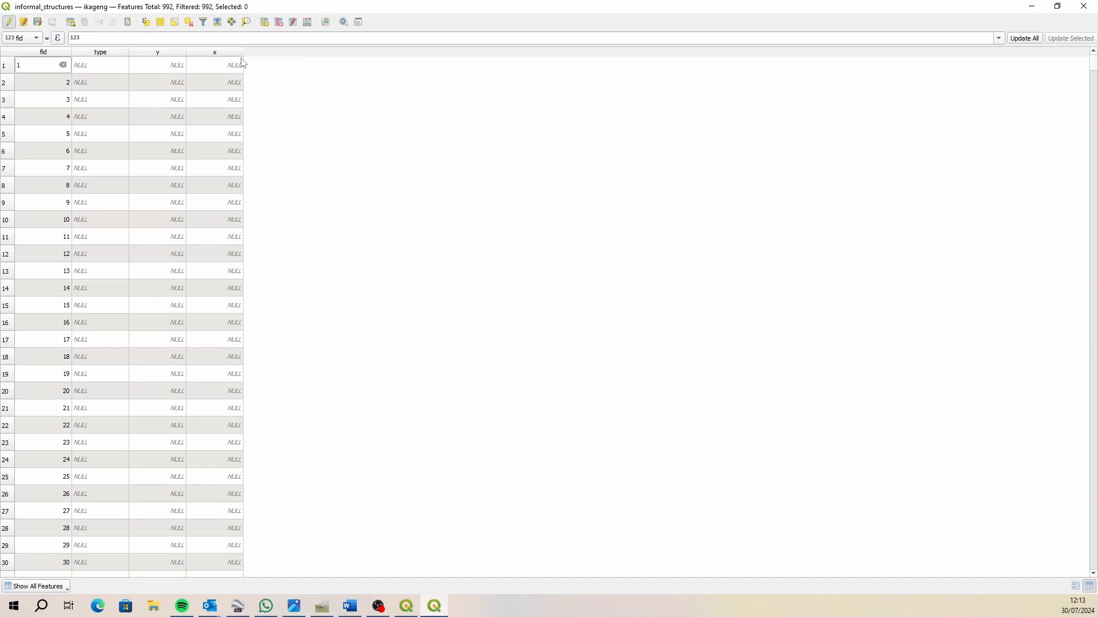
# Add a Date & Time field named date to the ikageng table
pyautogui.click(265, 22)
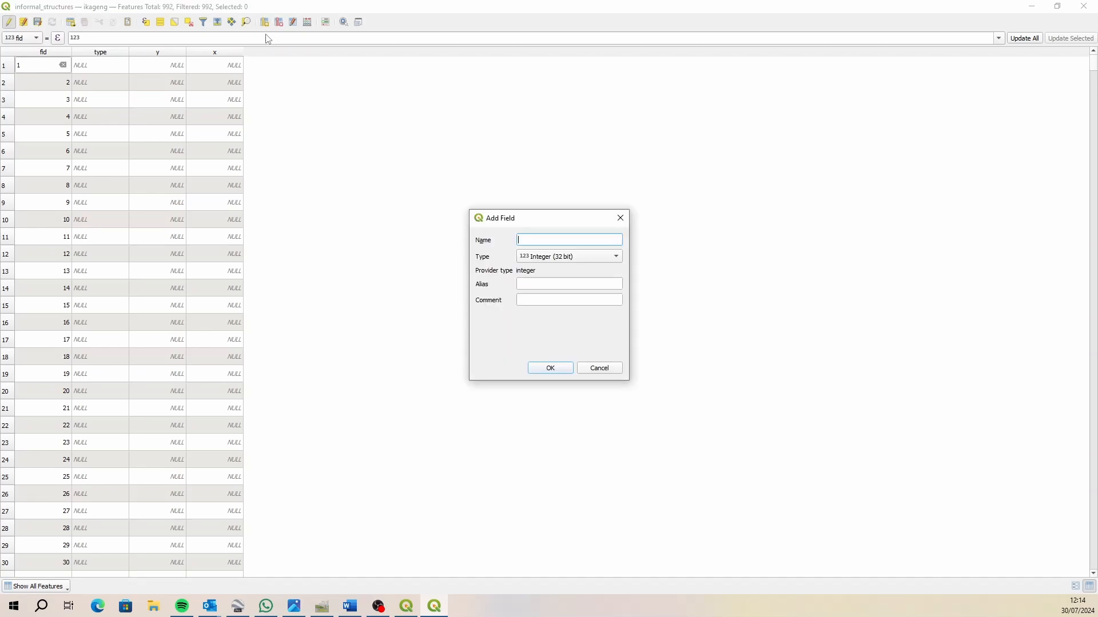
pyautogui.click(548, 252)
pyautogui.click(575, 327)
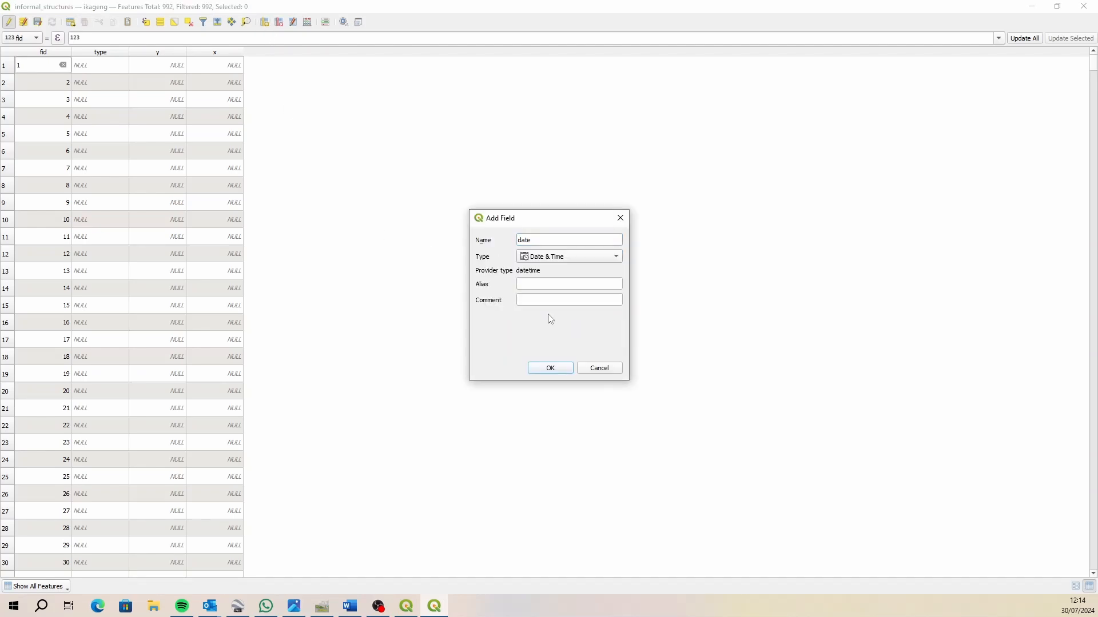
pyautogui.click(552, 369)
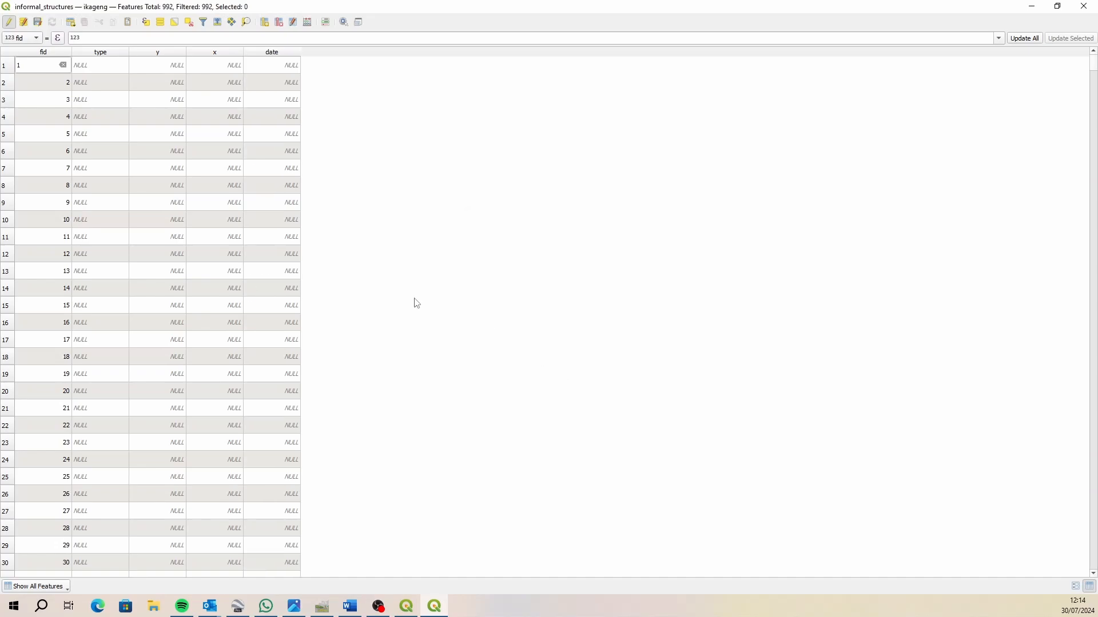
# Add a Text (string) field named tech to the ikageng table
pyautogui.click(265, 23)
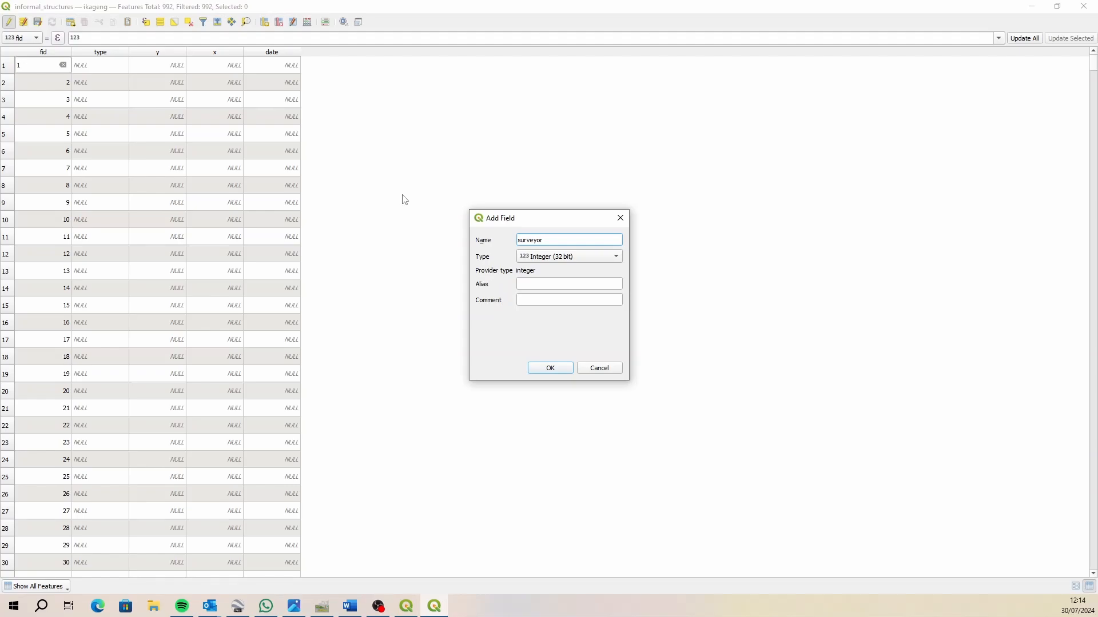
pyautogui.press('BackSpace')
pyautogui.press('BackSpace')
pyautogui.press('BackSpace')
pyautogui.press('BackSpace')
pyautogui.press('BackSpace')
pyautogui.click(554, 258)
pyautogui.click(566, 292)
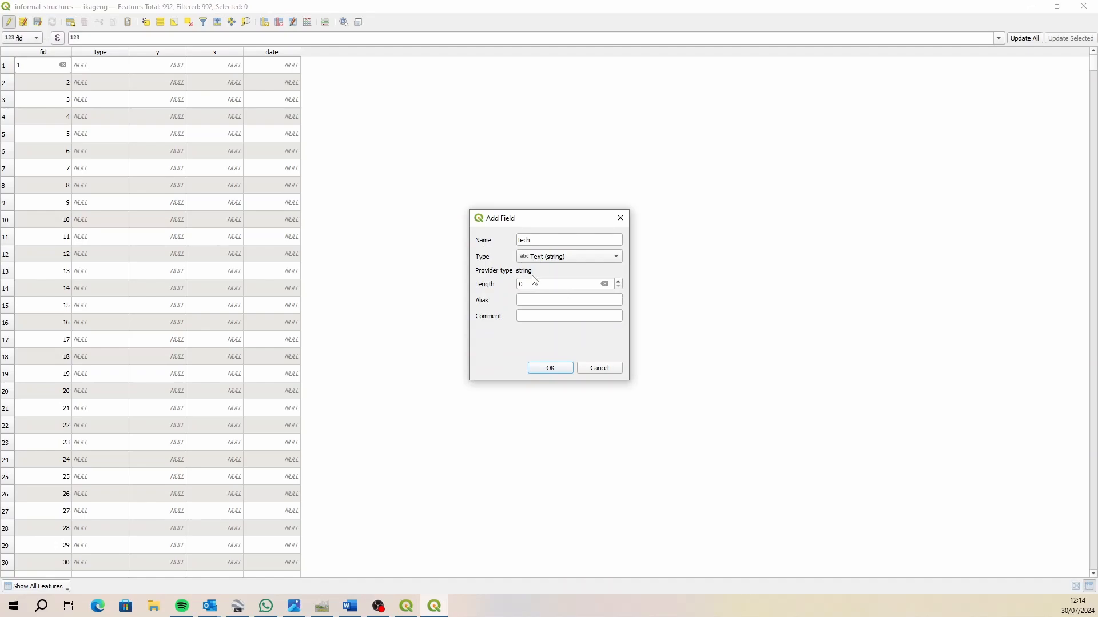
pyautogui.press('Tab')
pyautogui.click(551, 369)
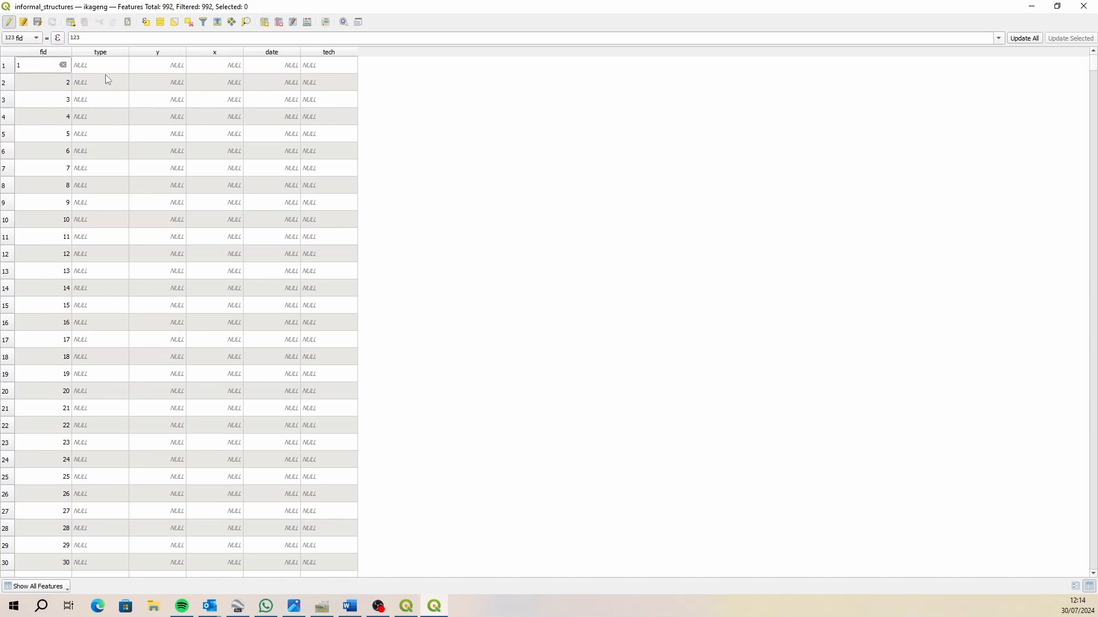
# Update the existing type field for all features with the expression 'informal' using the Field Calculator
pyautogui.click(308, 23)
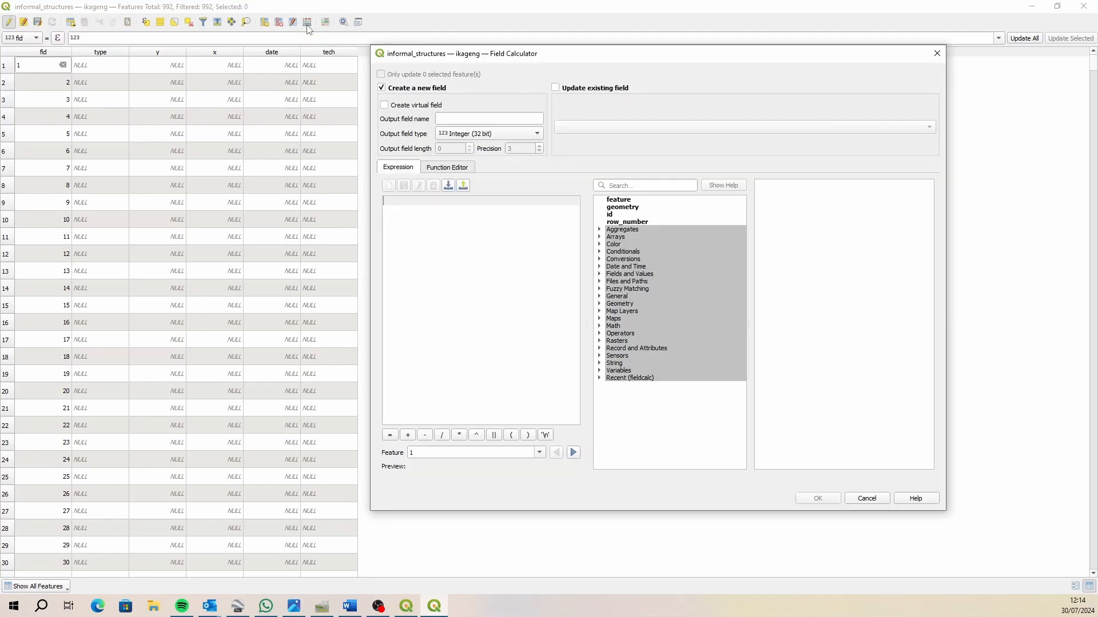
pyautogui.click(556, 88)
pyautogui.click(620, 127)
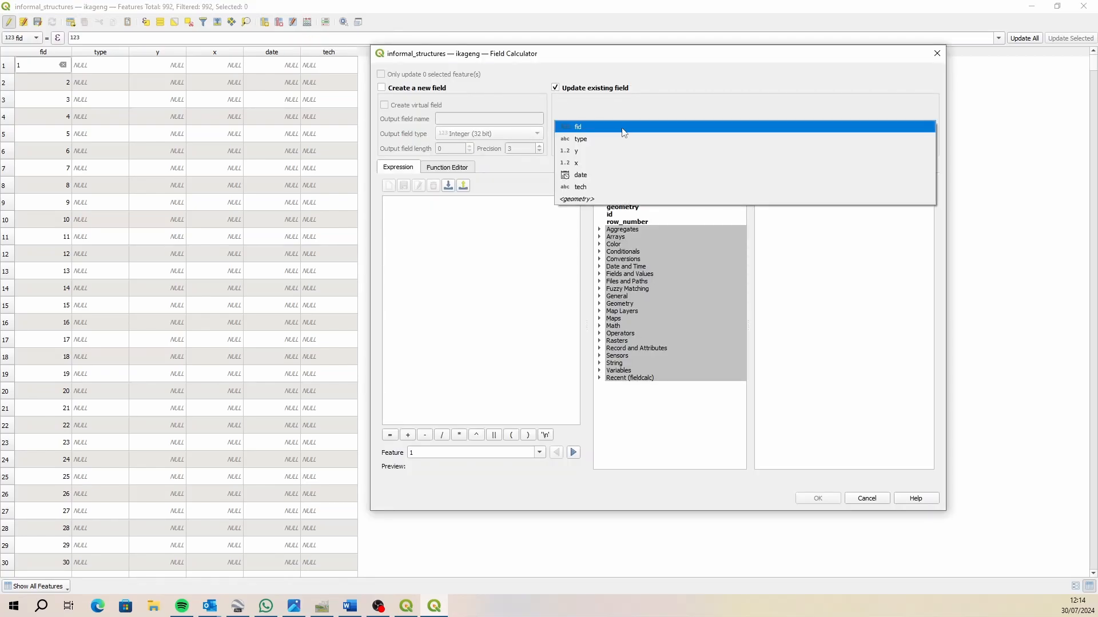
pyautogui.click(606, 141)
pyautogui.click(496, 225)
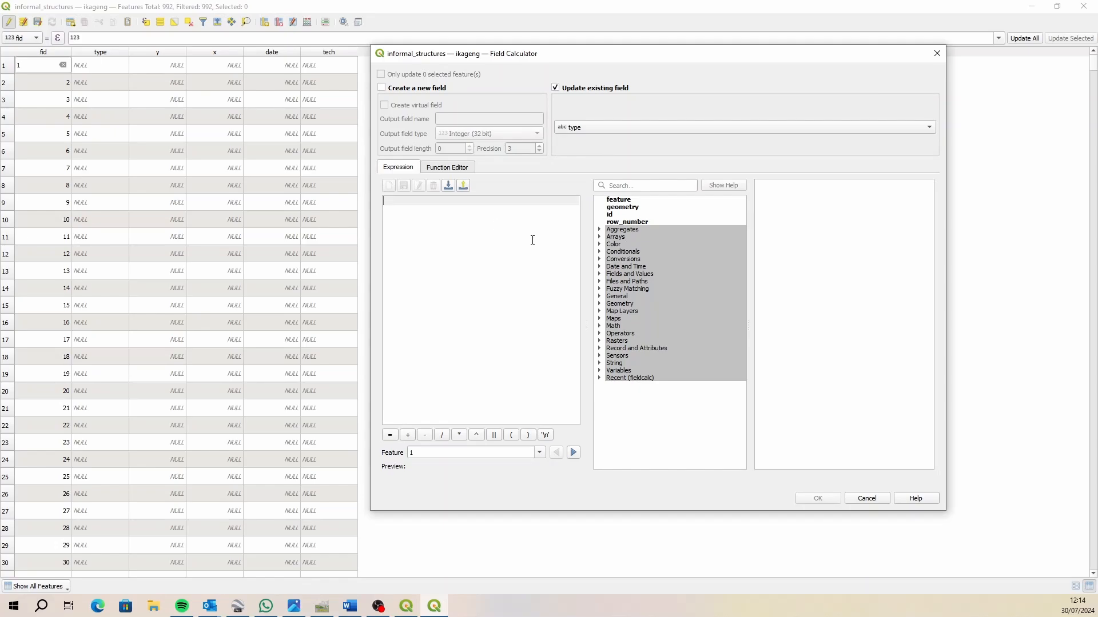
pyautogui.write("''")
pyautogui.write('informal')
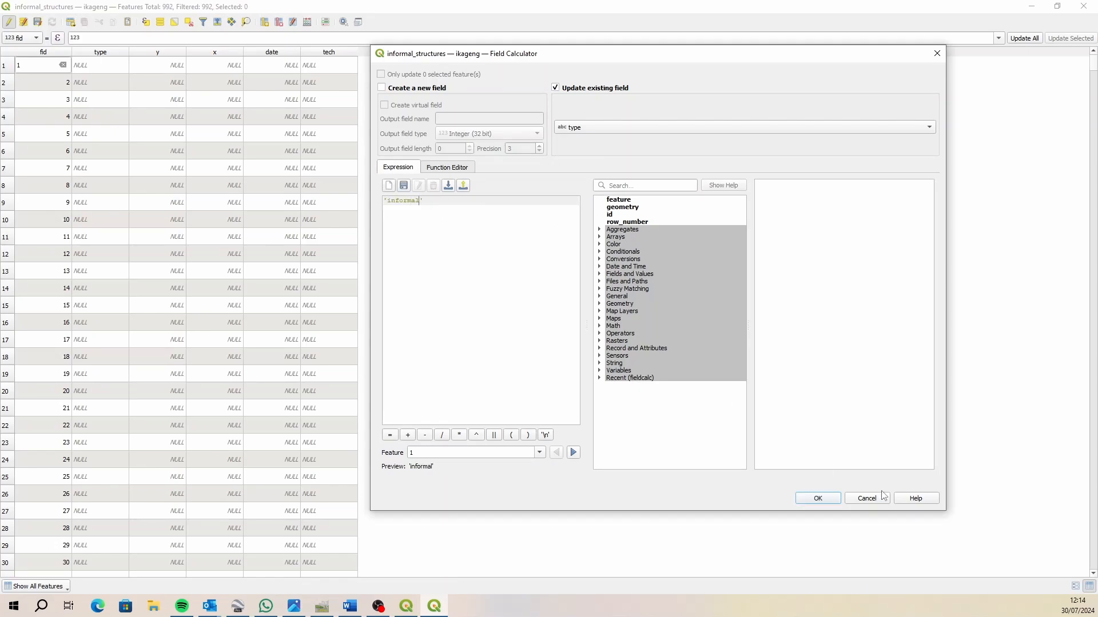
pyautogui.click(816, 500)
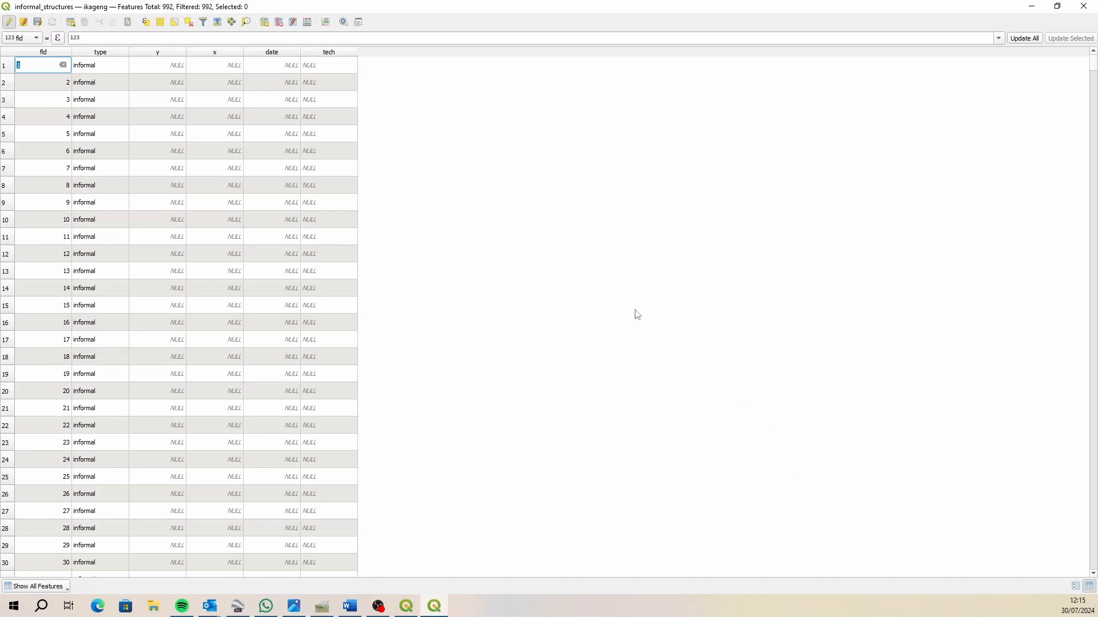
# Update the existing y field for all features with the expression $y using the Field Calculator
pyautogui.click(308, 23)
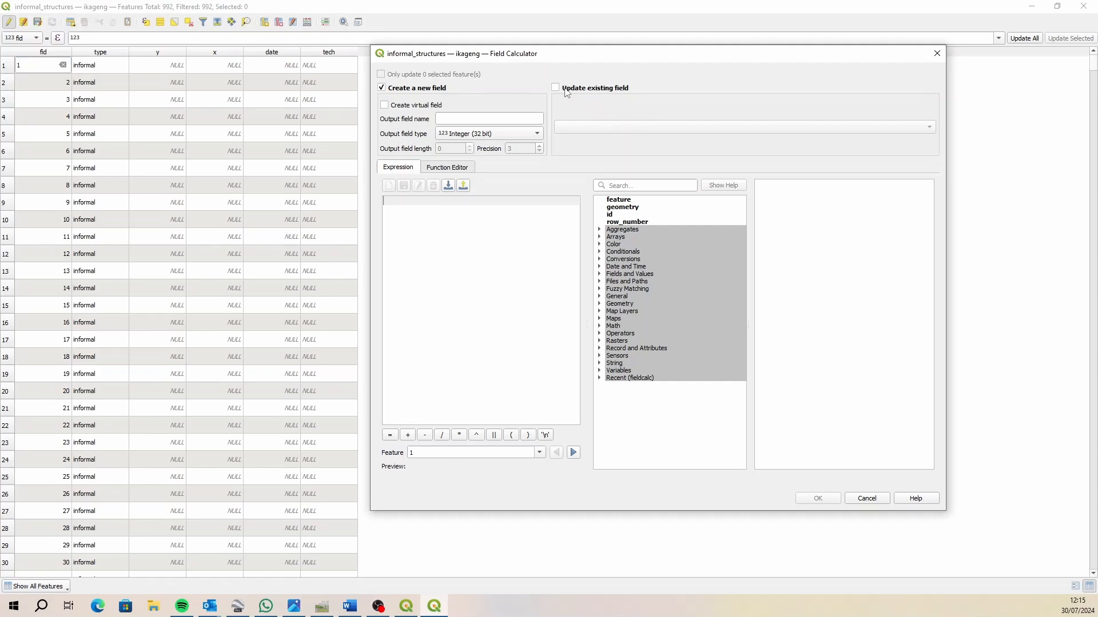
pyautogui.click(556, 87)
pyautogui.click(613, 126)
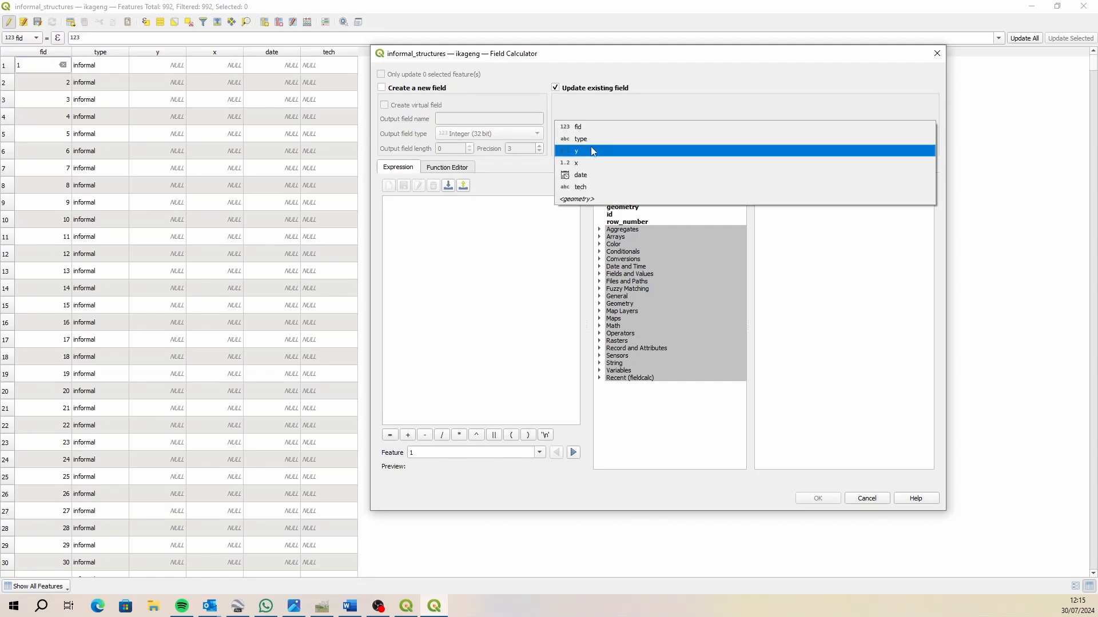
pyautogui.click(592, 150)
pyautogui.click(486, 231)
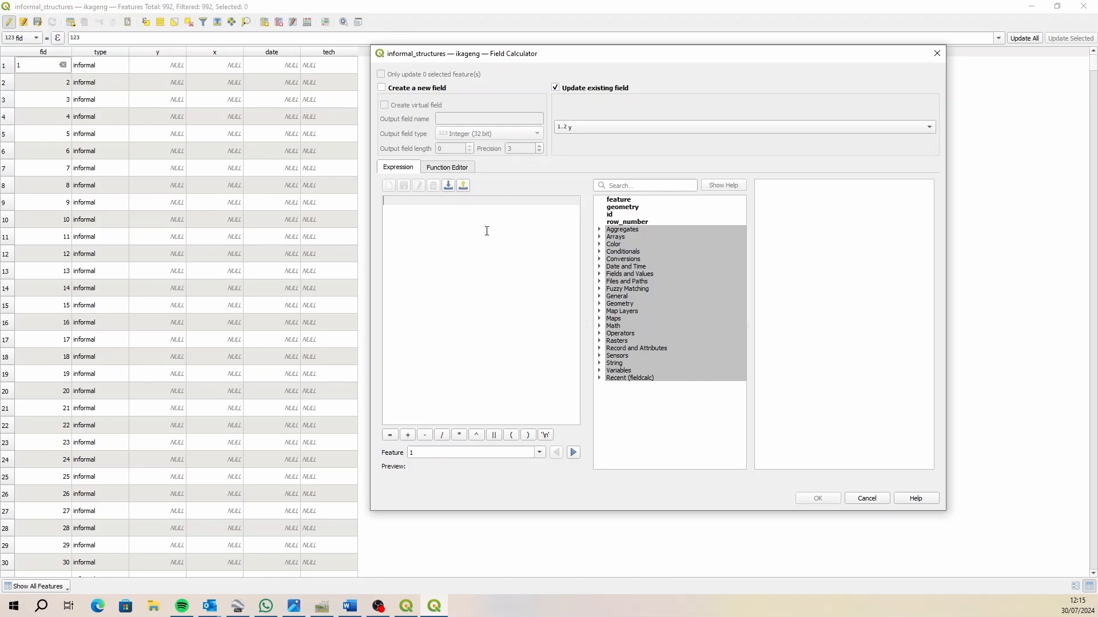
pyautogui.write('$y')
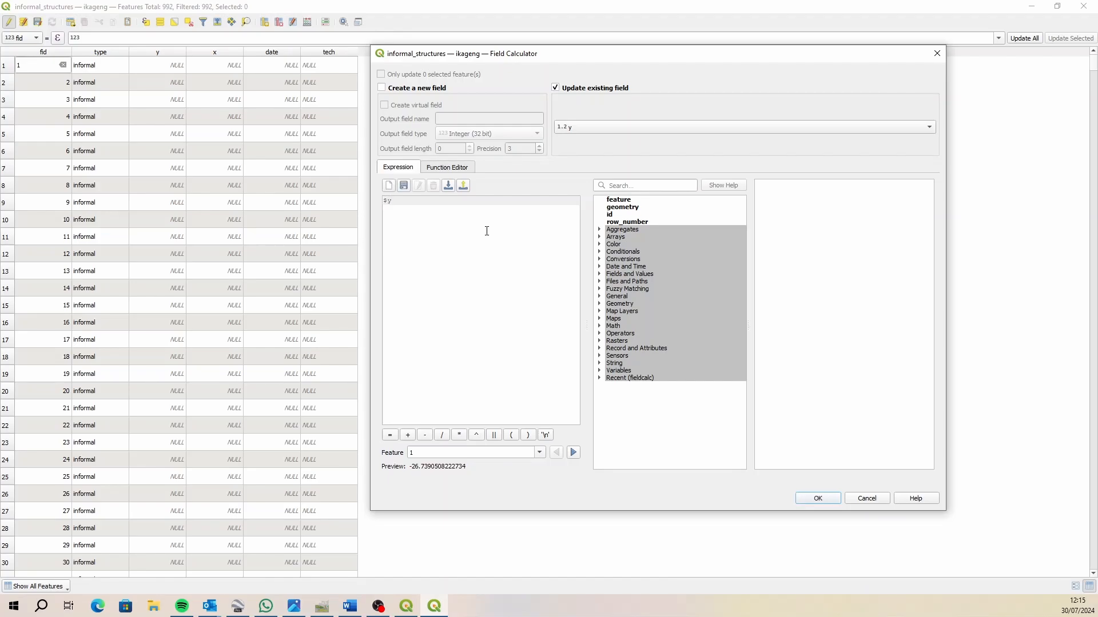
pyautogui.click(815, 499)
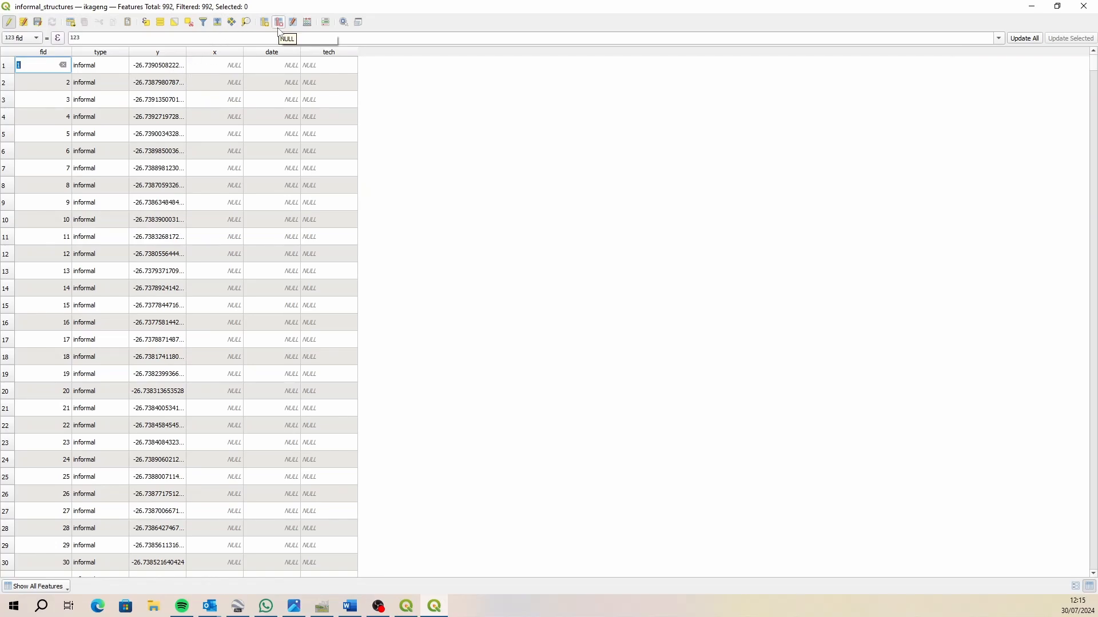
# Update the existing x field for all features with the expression $x using the Field Calculator
pyautogui.click(311, 25)
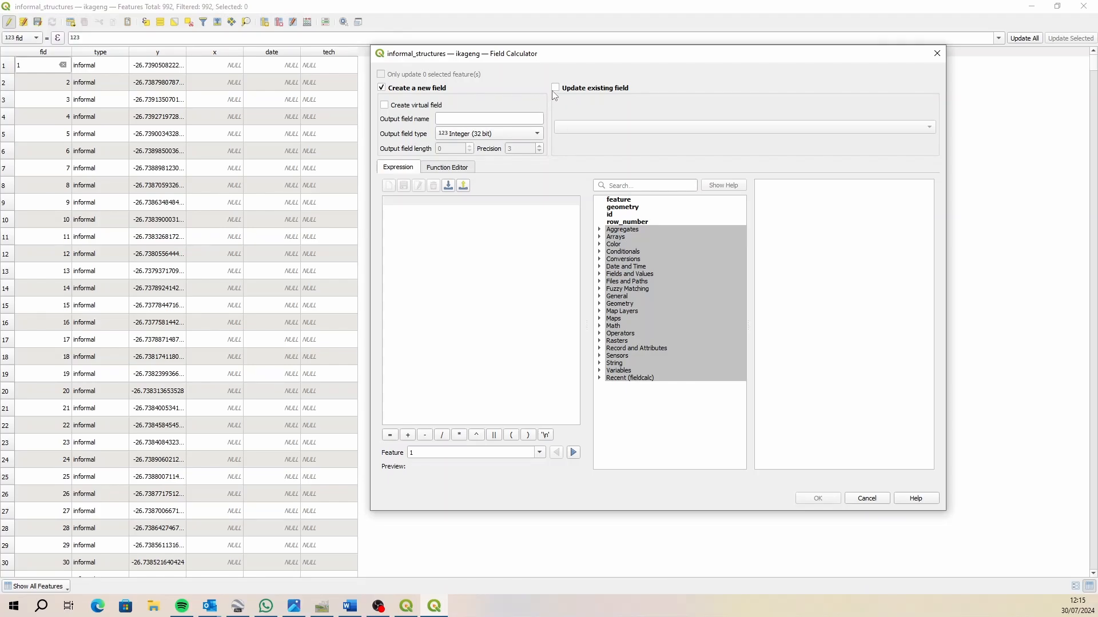
pyautogui.click(555, 87)
pyautogui.click(744, 127)
pyautogui.click(572, 164)
pyautogui.click(446, 244)
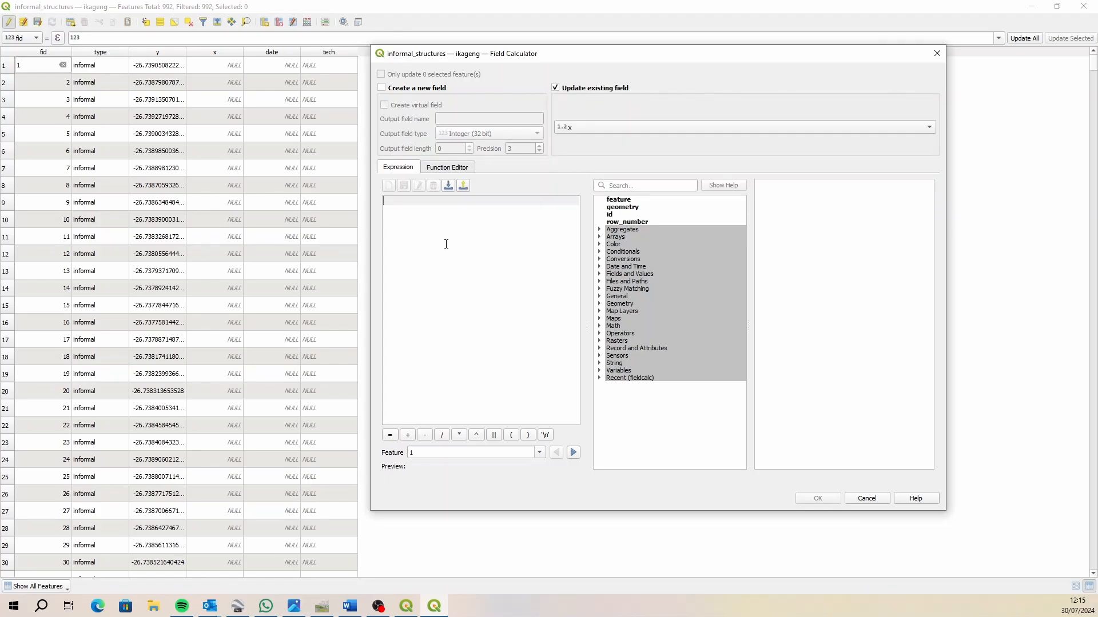
pyautogui.write('$x')
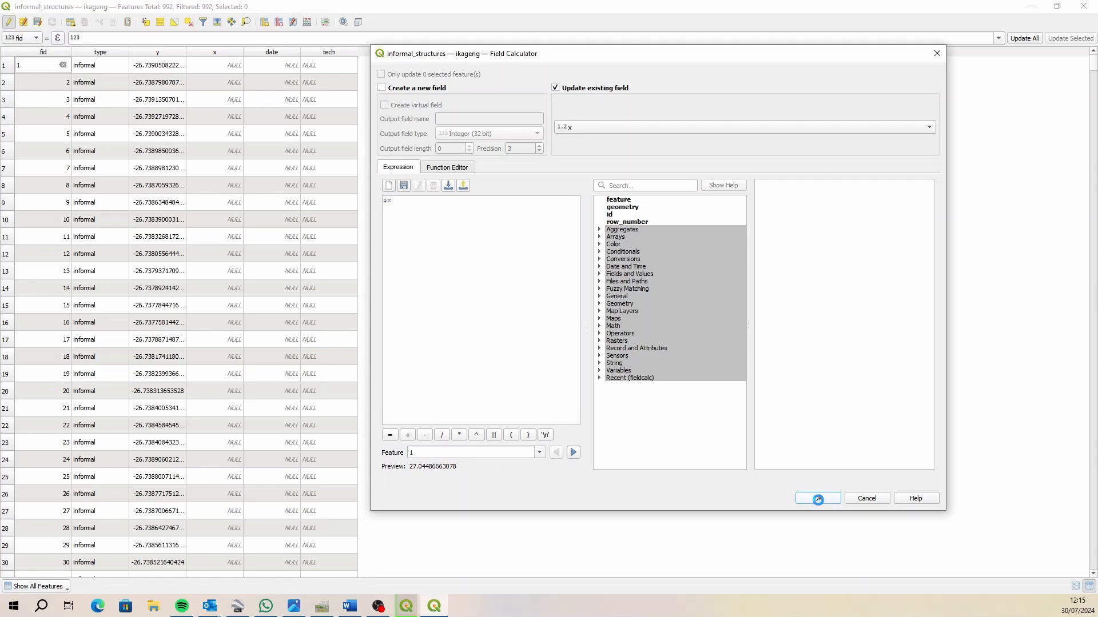
pyautogui.click(817, 498)
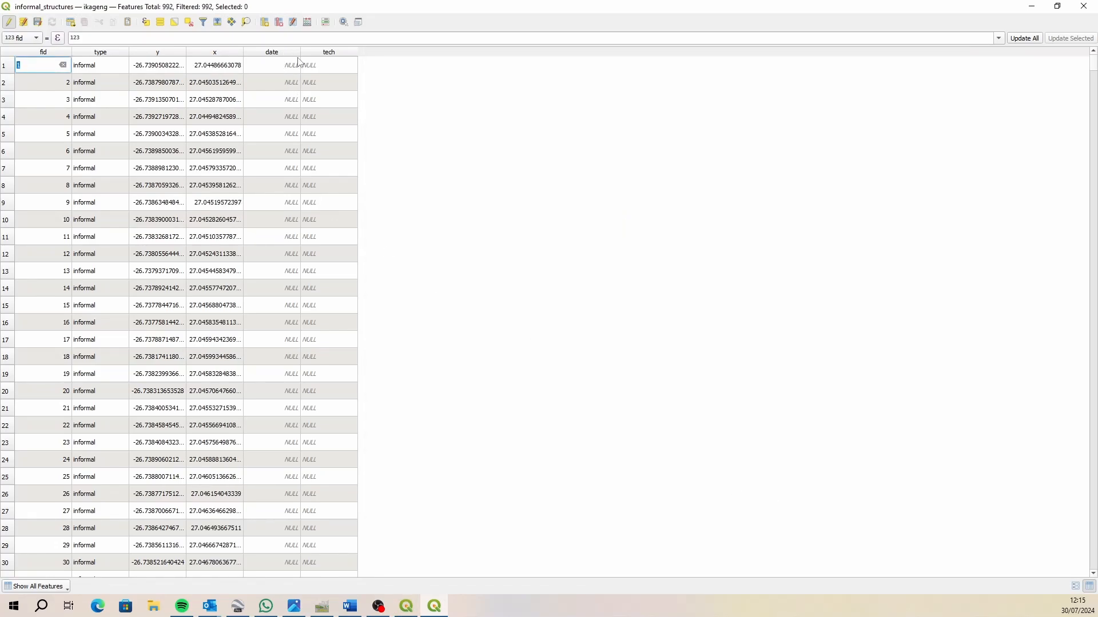
# Open the Field Calculator for the ikageng table and set it to update an existing field
pyautogui.click(307, 22)
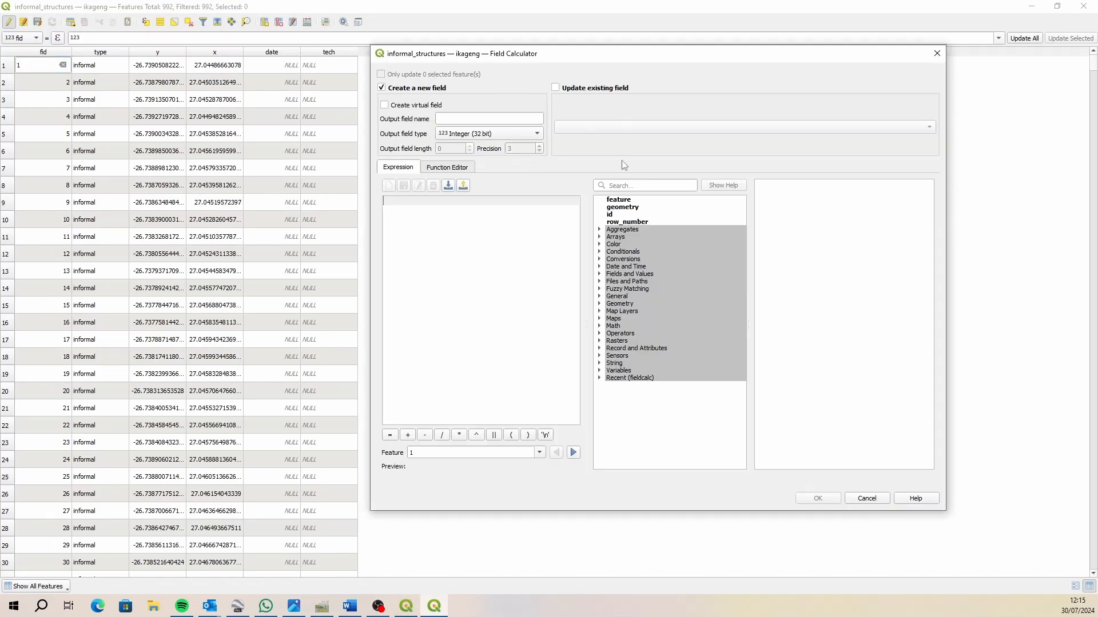
pyautogui.click(556, 88)
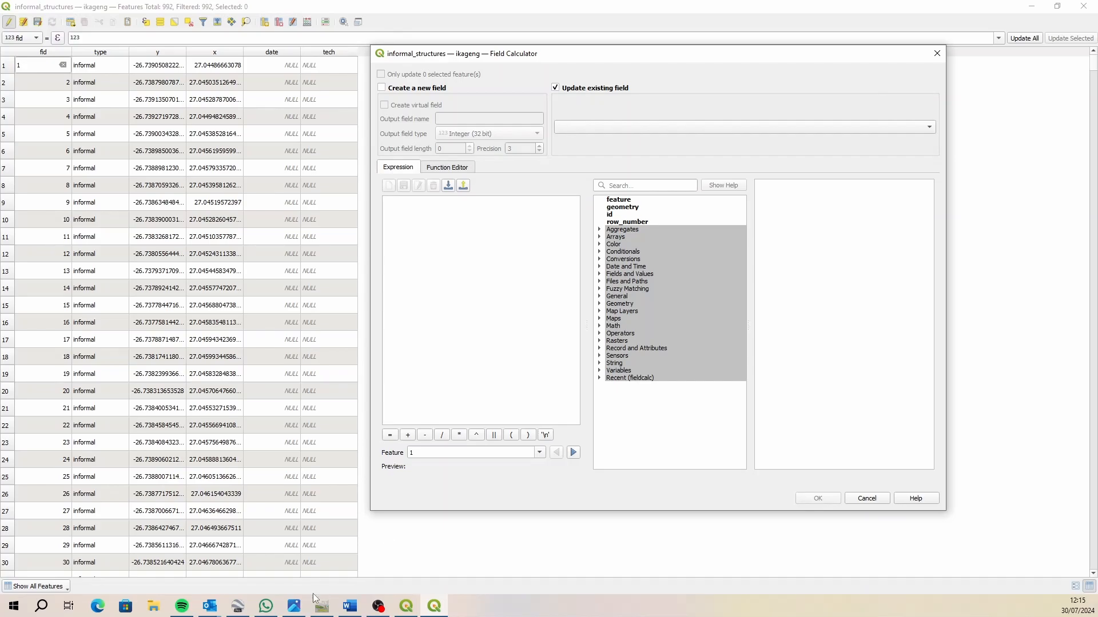
# Check the modification dates of the Ikageng KML files in the QGIS data's Spatial > Vector folder using File Explorer
pyautogui.click(158, 608)
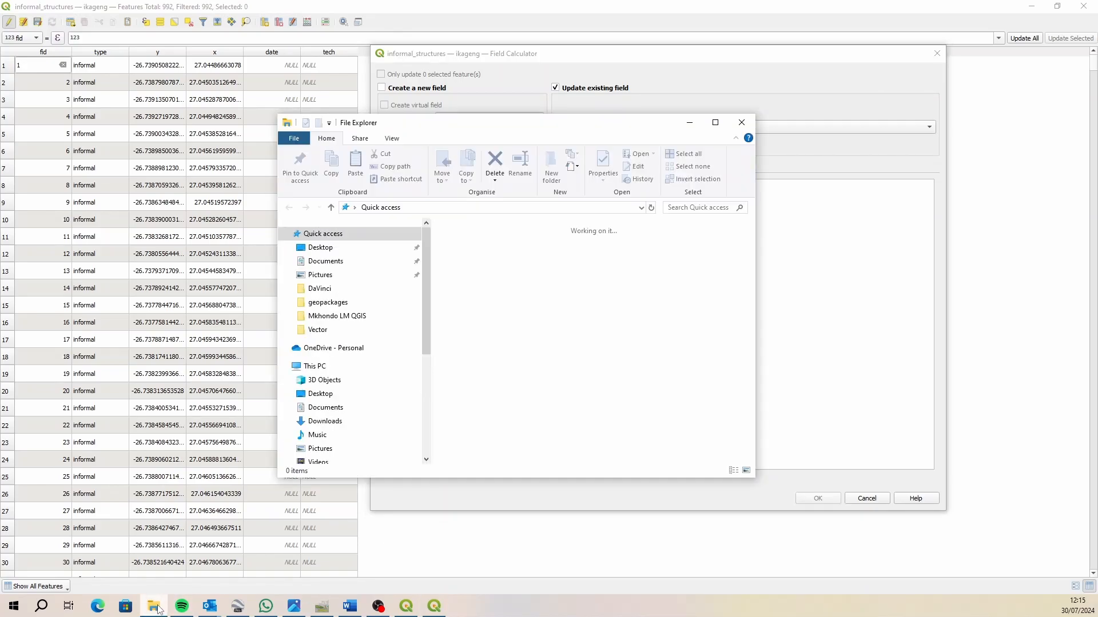
pyautogui.click(322, 252)
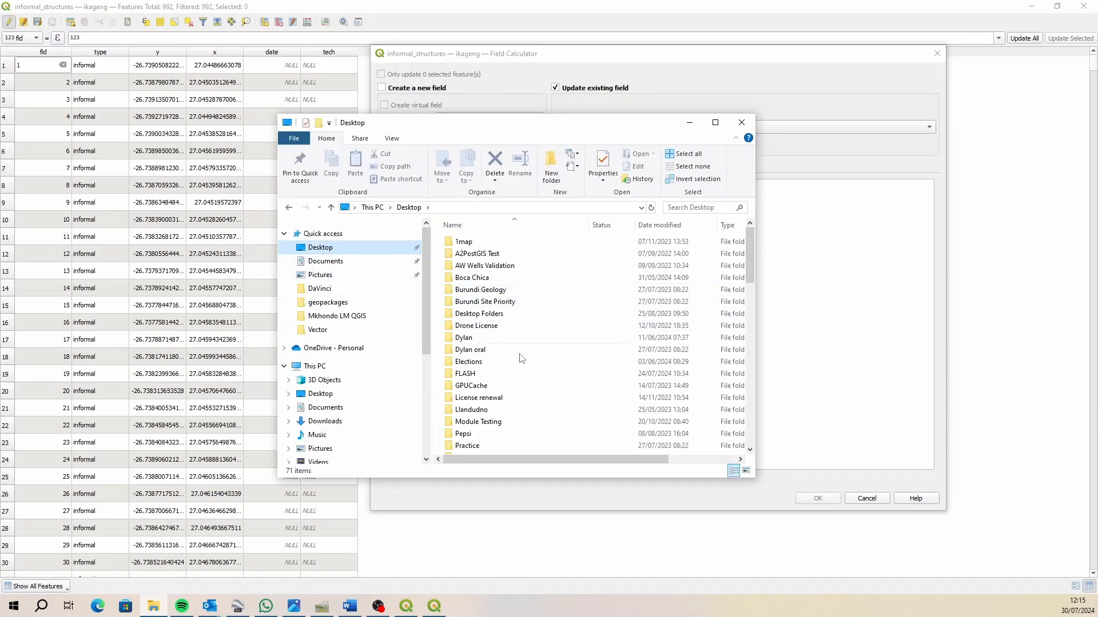
pyautogui.scroll(-10, 520, 358)
pyautogui.scroll(2, 475, 295)
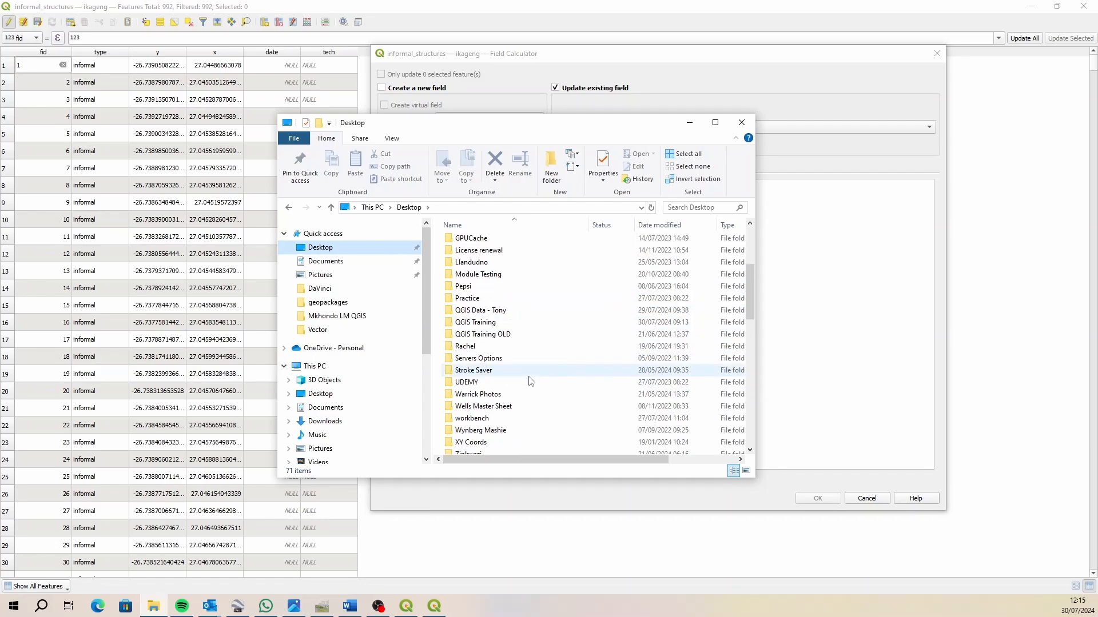
pyautogui.doubleClick(500, 312)
pyautogui.doubleClick(491, 244)
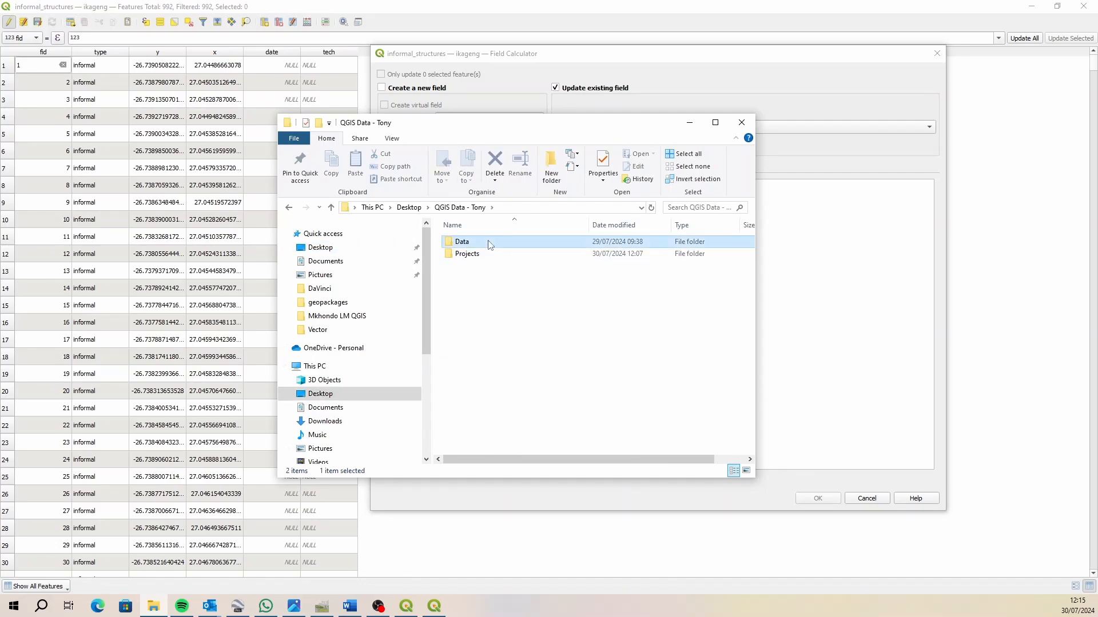
pyautogui.doubleClick(480, 243)
pyautogui.doubleClick(474, 256)
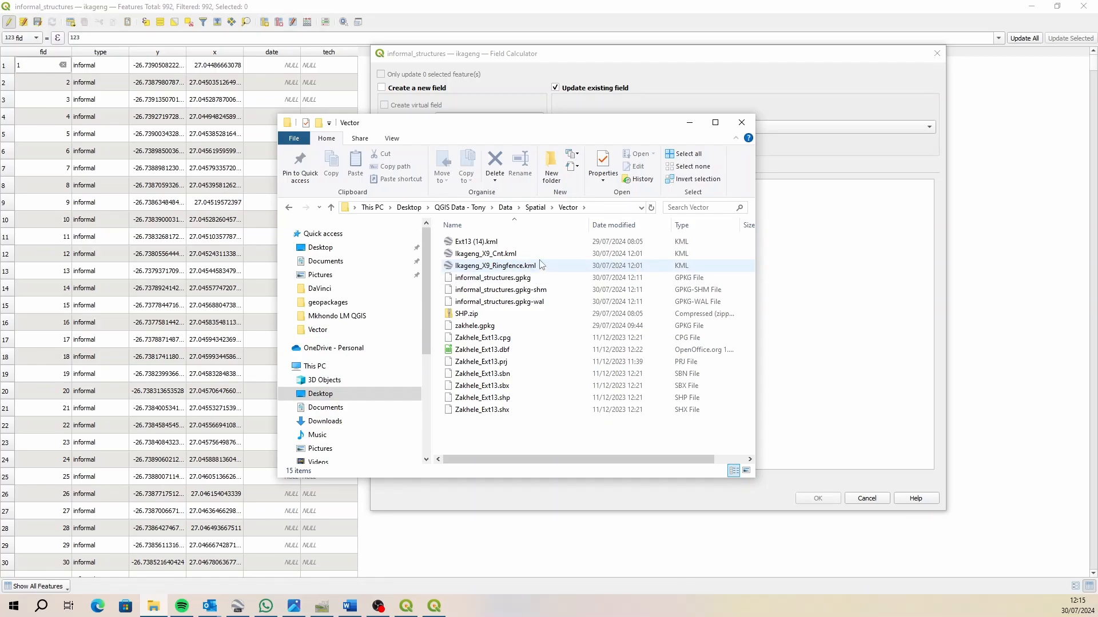
pyautogui.click(741, 122)
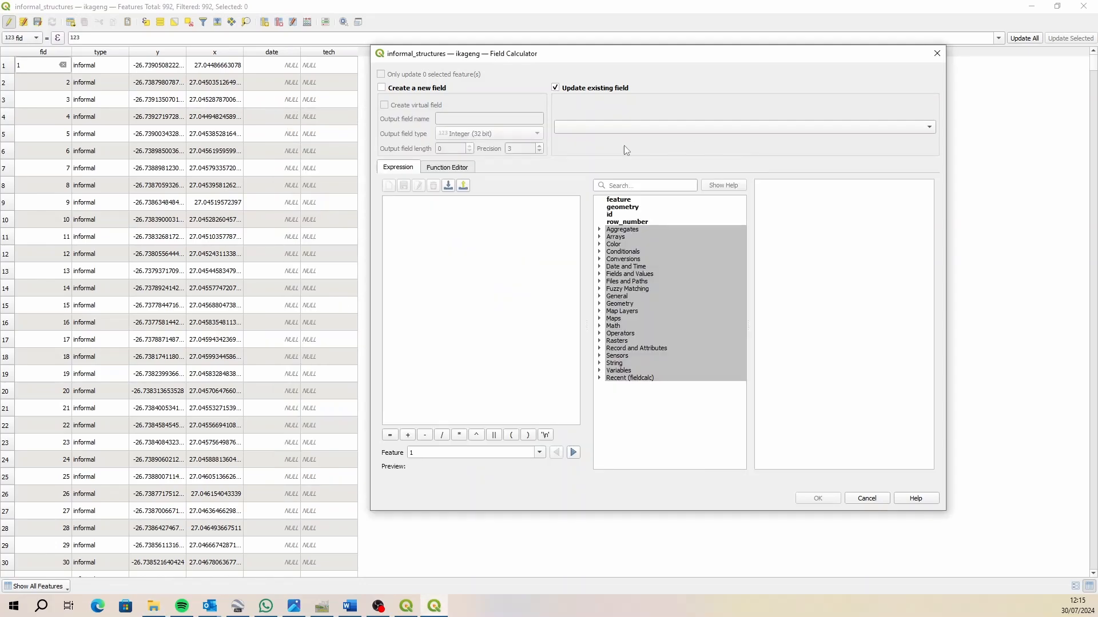
# Update the existing date field for all features with the expression now()
pyautogui.click(594, 124)
pyautogui.click(581, 178)
pyautogui.click(518, 275)
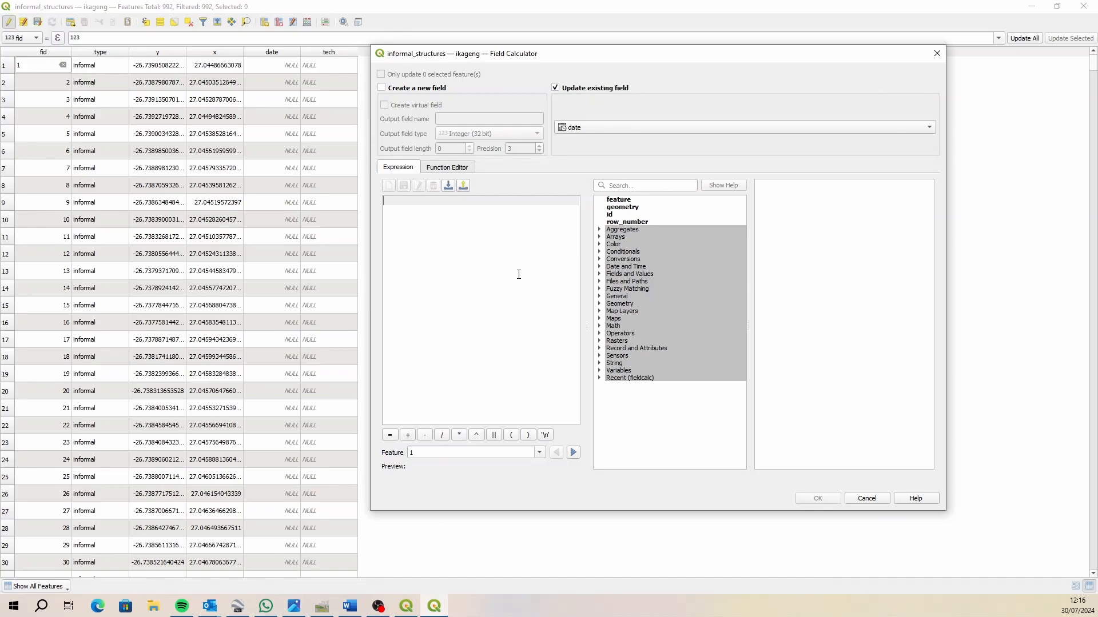
pyautogui.write("'")
pyautogui.write('o')
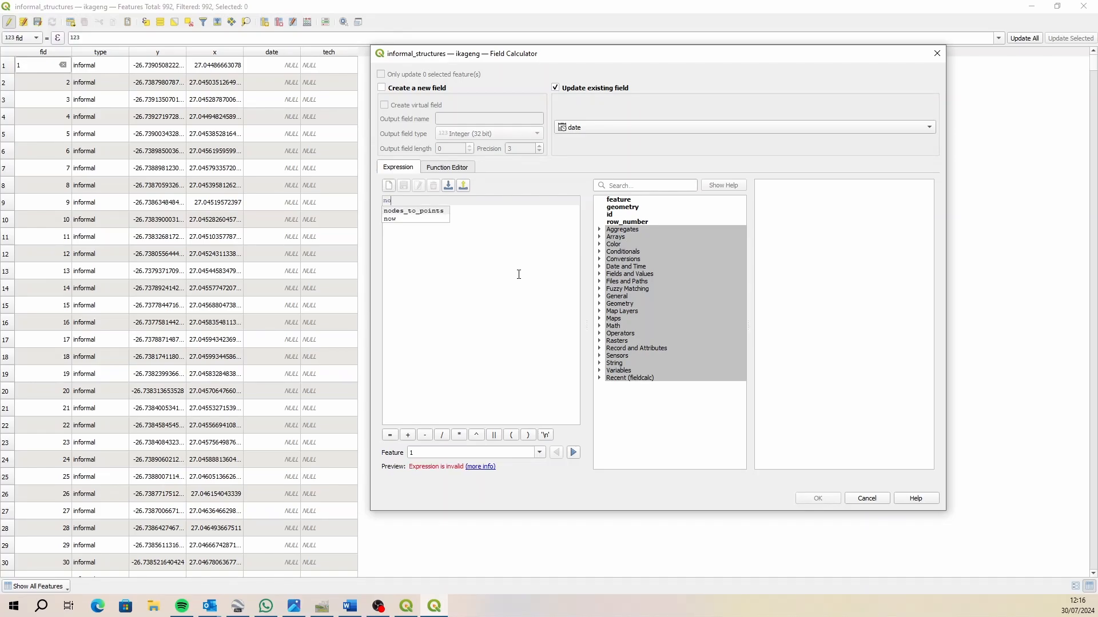
pyautogui.write('w')
pyautogui.press('Return')
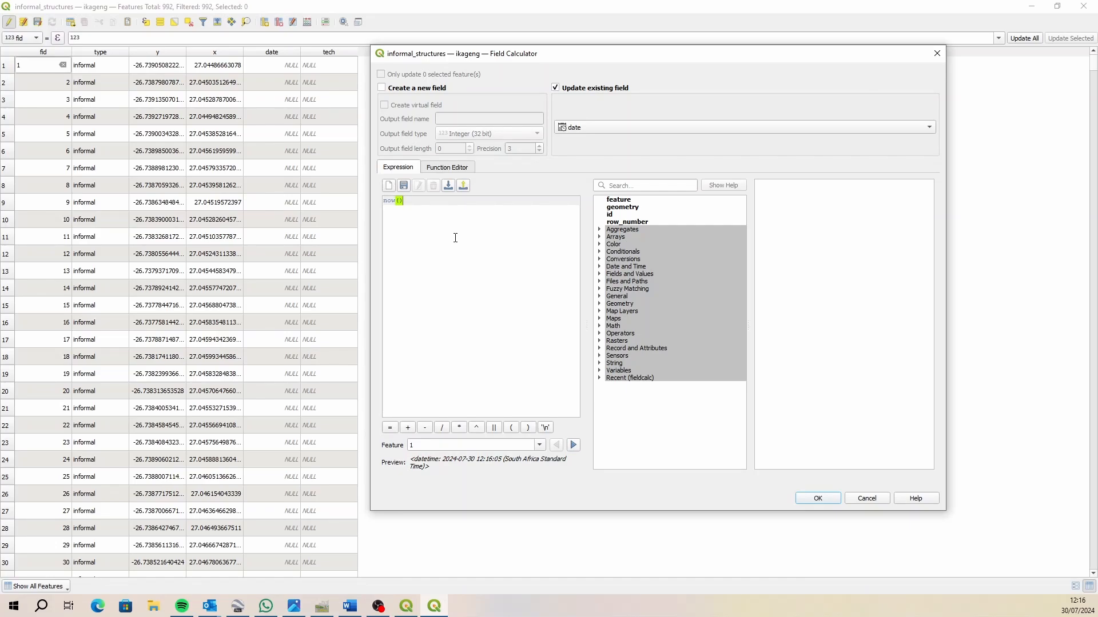
pyautogui.click(816, 498)
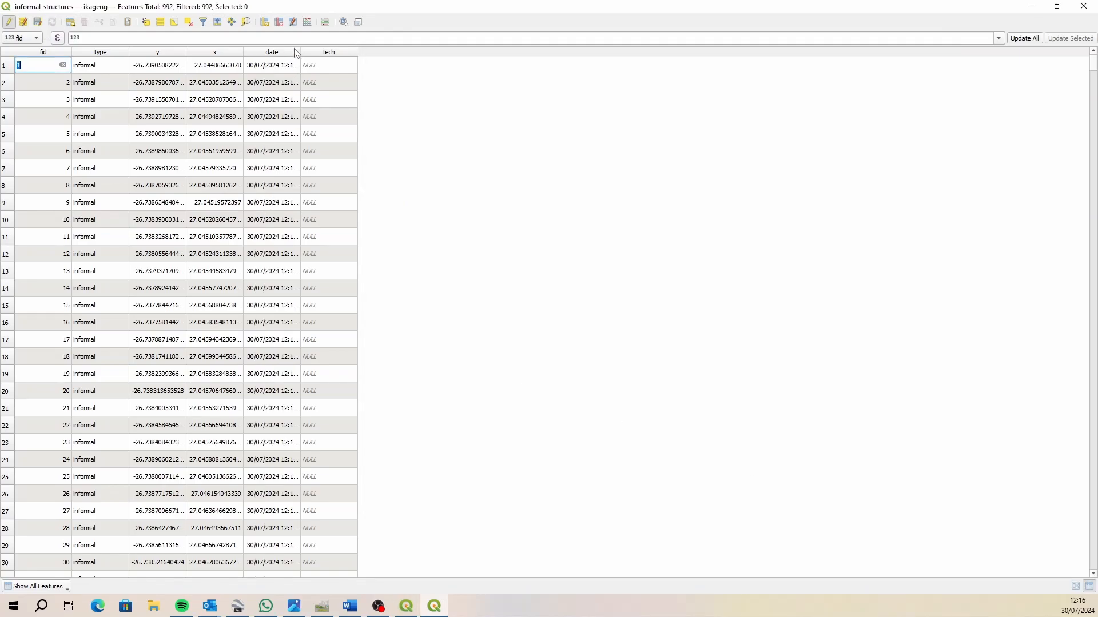
# Widen the date column to show the full date and time, and check the values down the table
pyautogui.moveTo(301, 52); pyautogui.dragTo(377, 61)
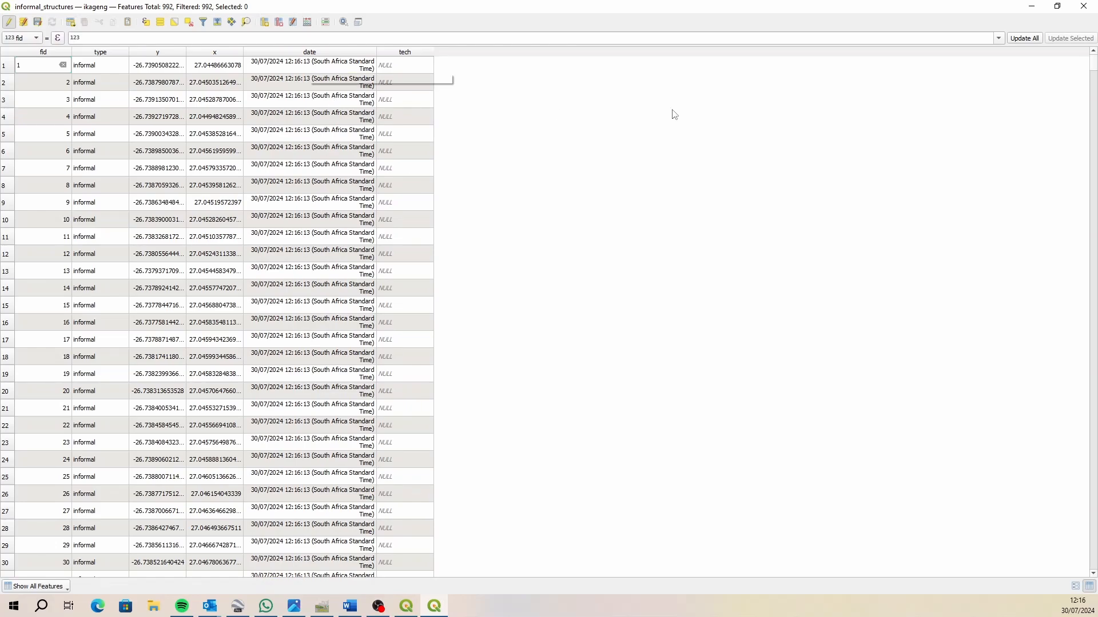
pyautogui.moveTo(1094, 69); pyautogui.dragTo(1090, 273)
pyautogui.moveTo(1082, 363); pyautogui.dragTo(1060, 36)
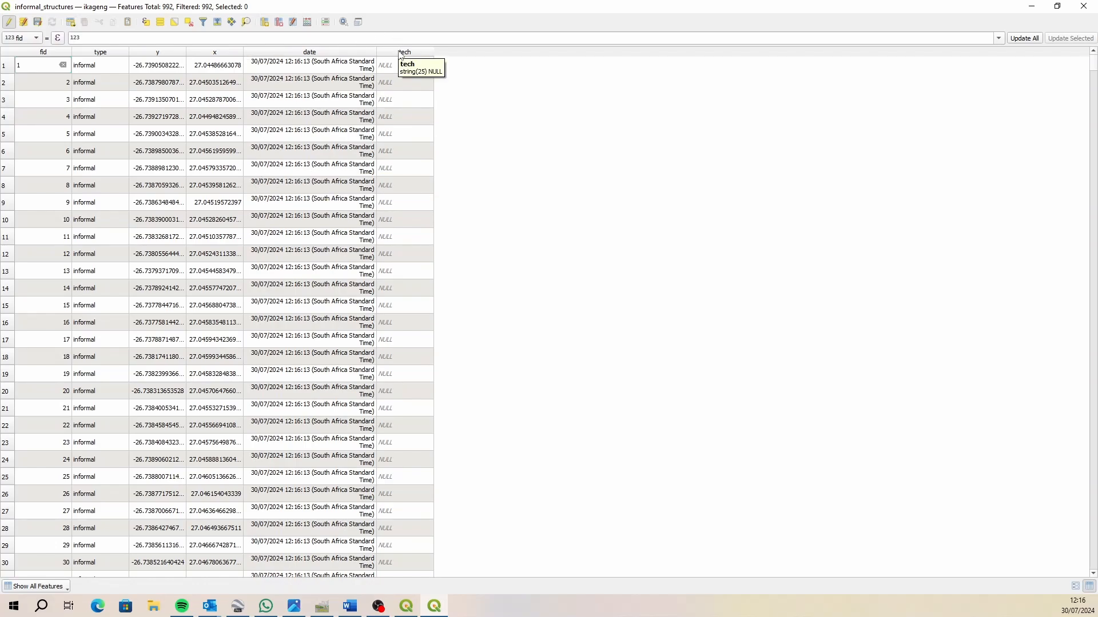
# Update the existing tech field for all features with the technician's first name as a quoted string using the Field Calculator
pyautogui.click(307, 22)
pyautogui.click(556, 87)
pyautogui.click(588, 127)
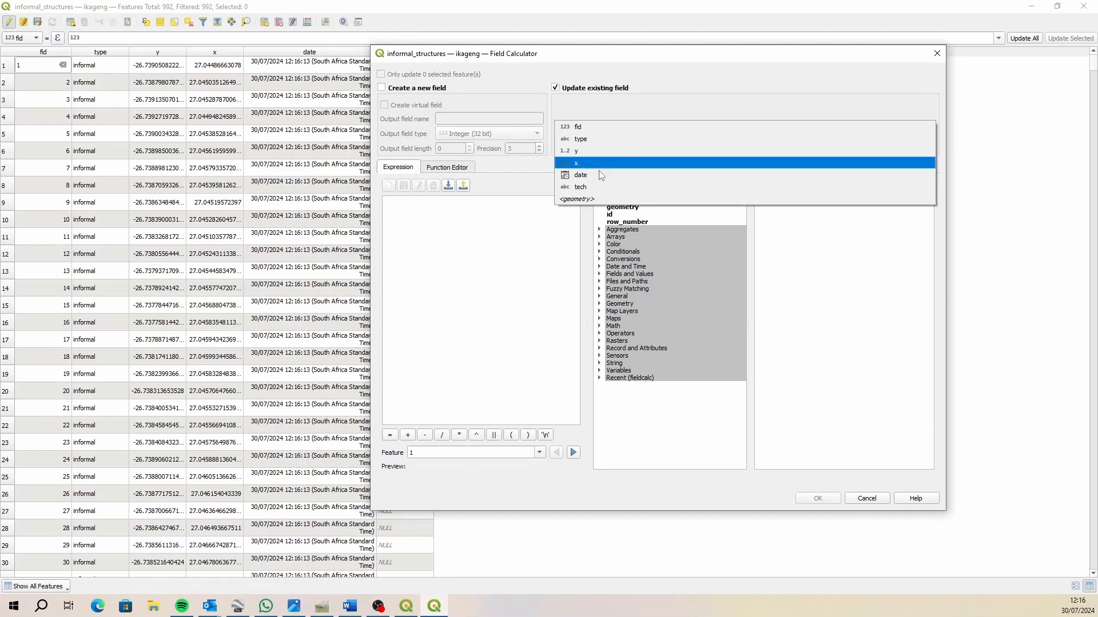
pyautogui.click(600, 187)
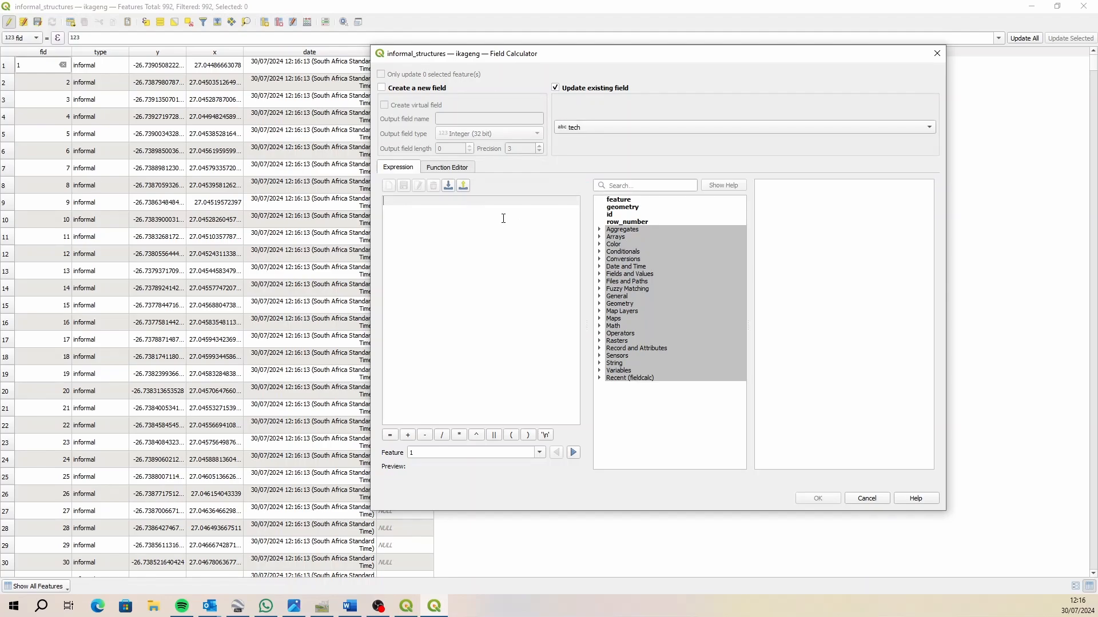
pyautogui.write("''")
pyautogui.write('To')
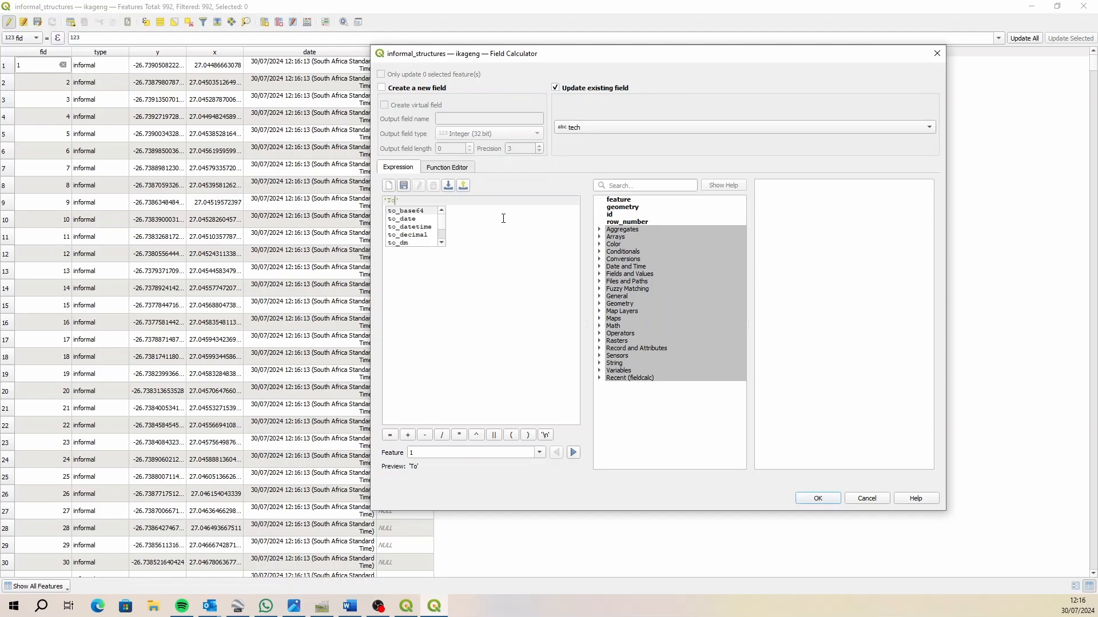
pyautogui.write('ny')
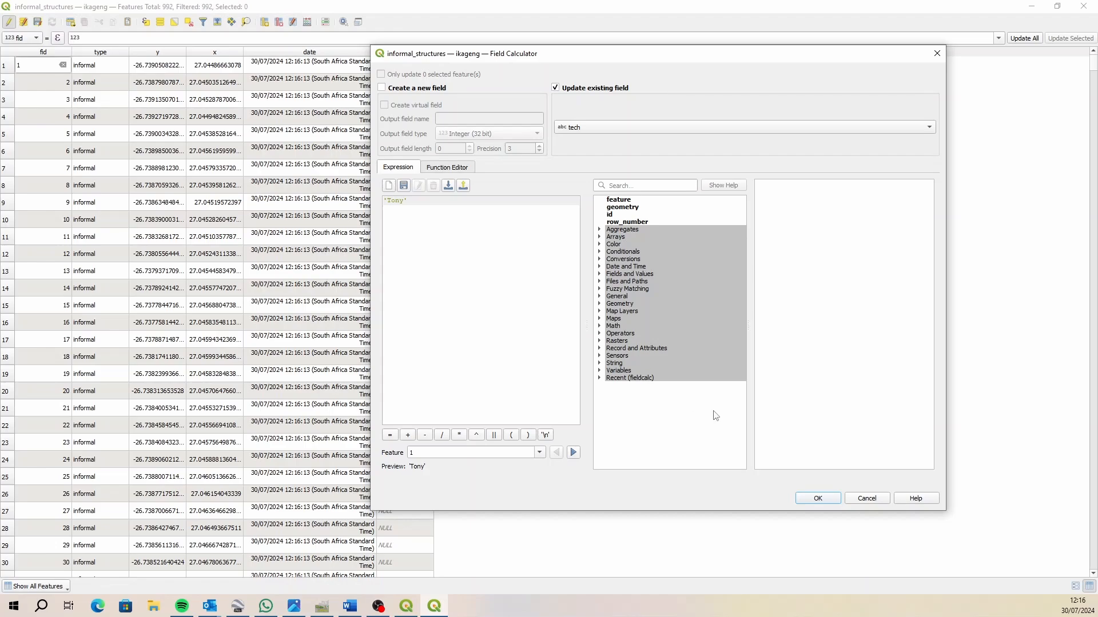
pyautogui.click(815, 498)
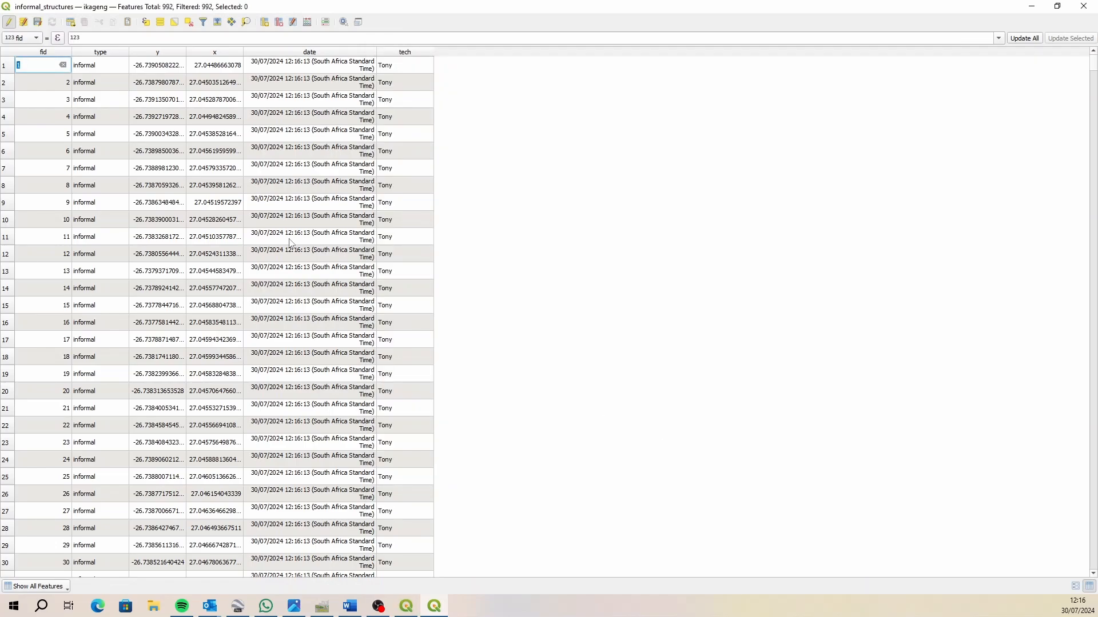
# Save the edits to the ikageng table and end the editing session
pyautogui.click(38, 23)
pyautogui.click(9, 23)
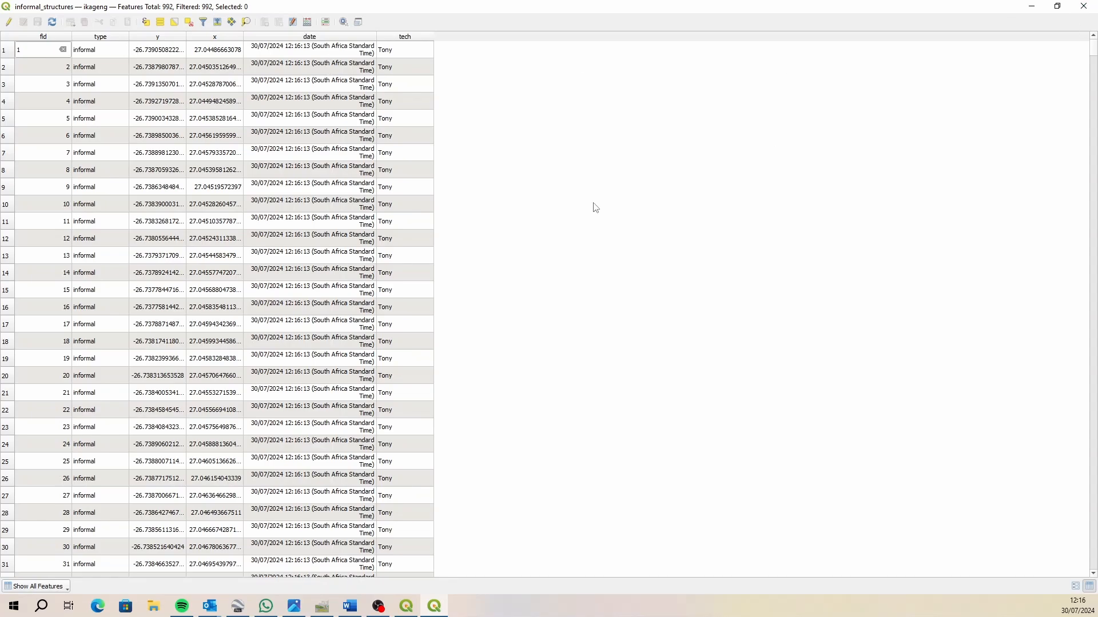
# Resume editing the ikageng table and add a Text (string) field named source with length 25
pyautogui.click(9, 21)
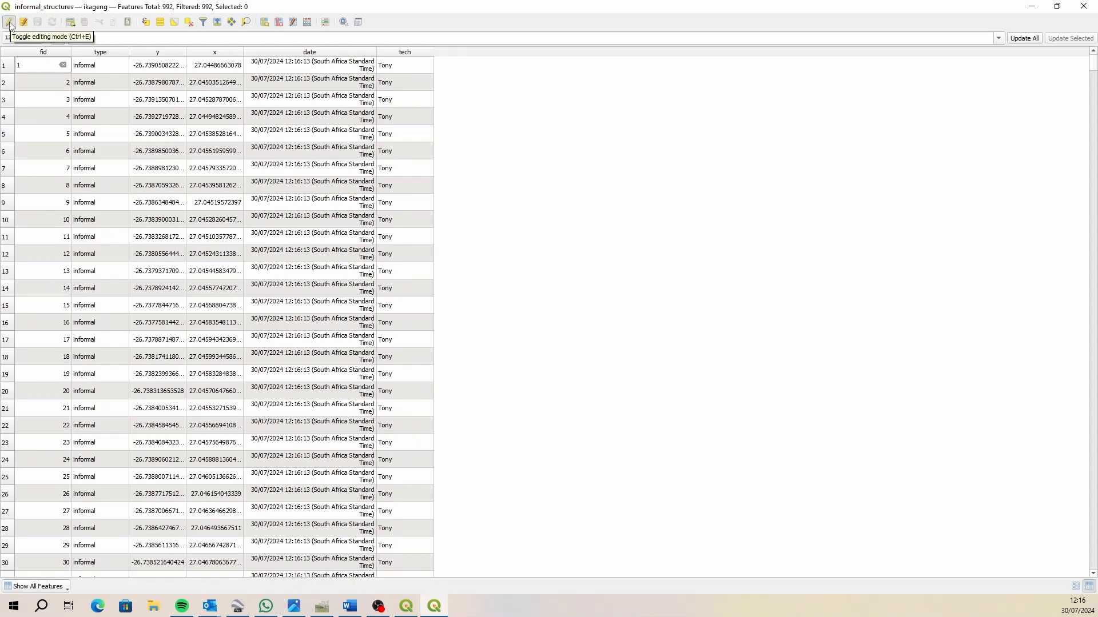
pyautogui.click(263, 23)
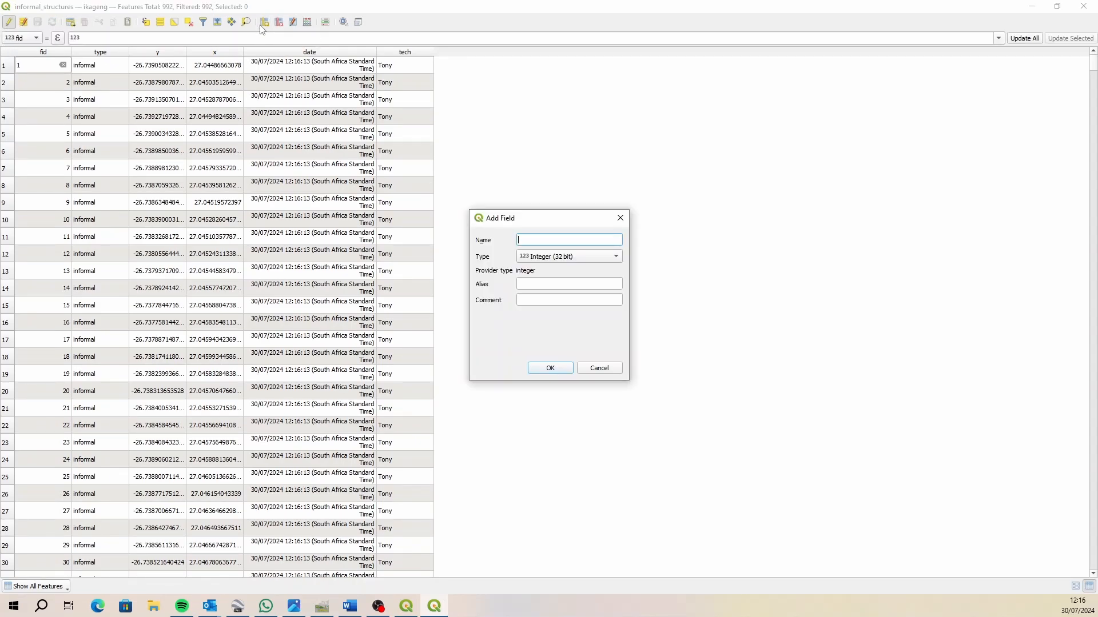
pyautogui.click(598, 257)
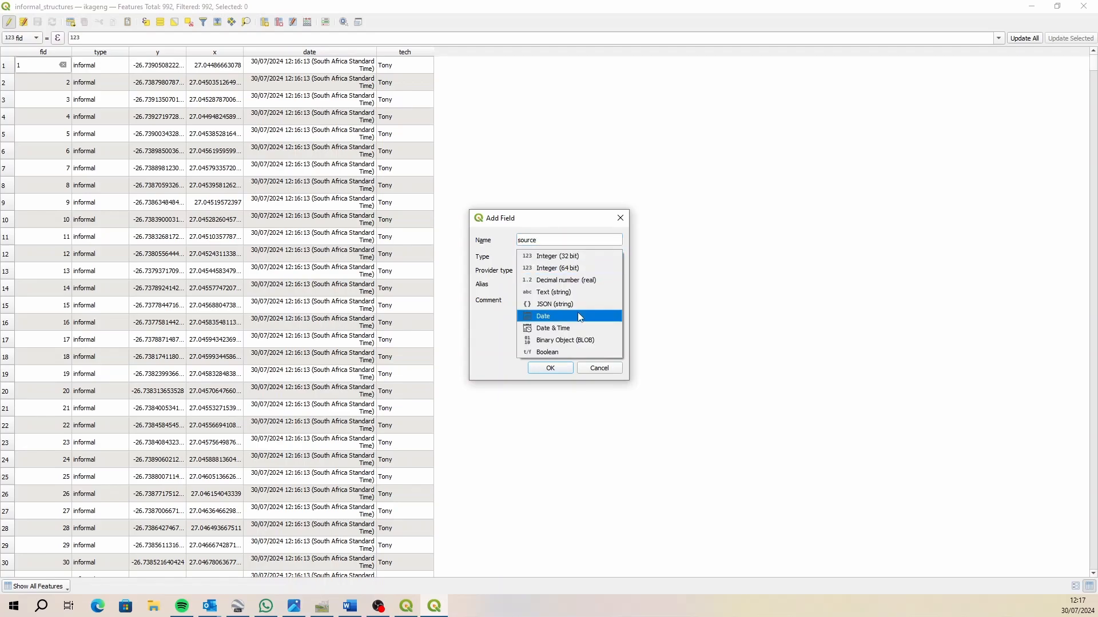
pyautogui.click(570, 291)
pyautogui.click(534, 284)
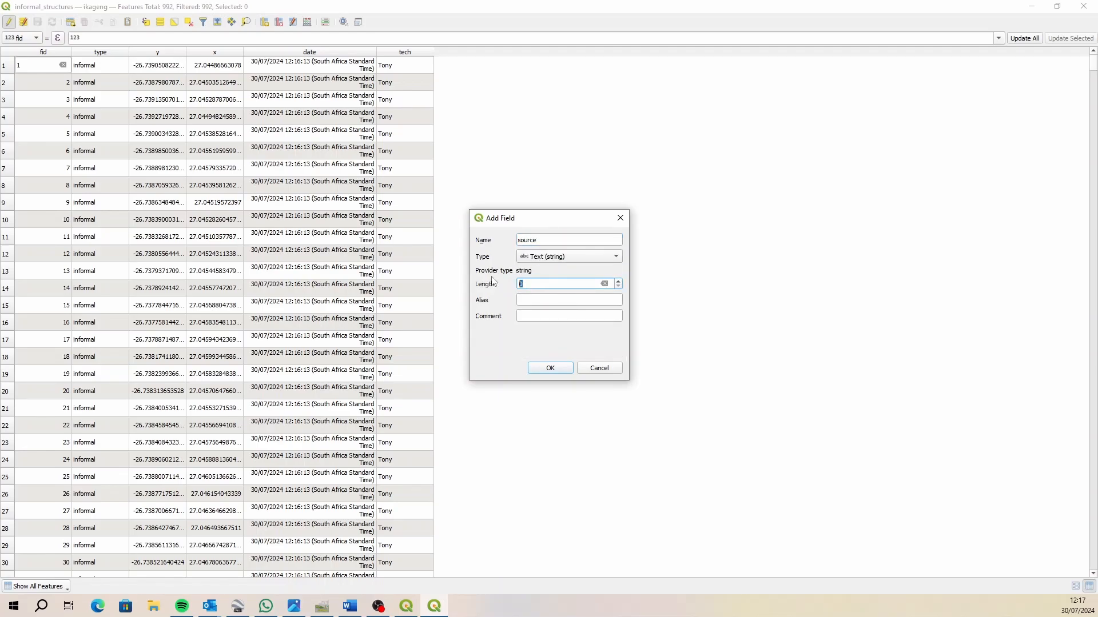
pyautogui.write('25')
pyautogui.click(540, 369)
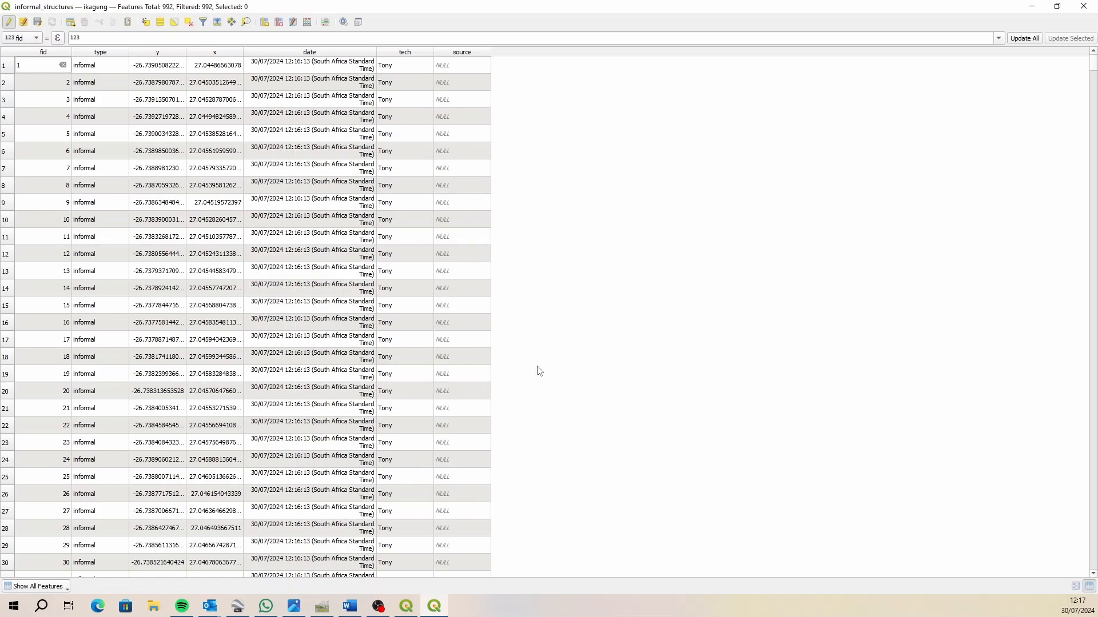
# Update the existing source field for all features with 'kml import' using the Field Calculator
pyautogui.click(307, 22)
pyautogui.click(554, 88)
pyautogui.click(589, 127)
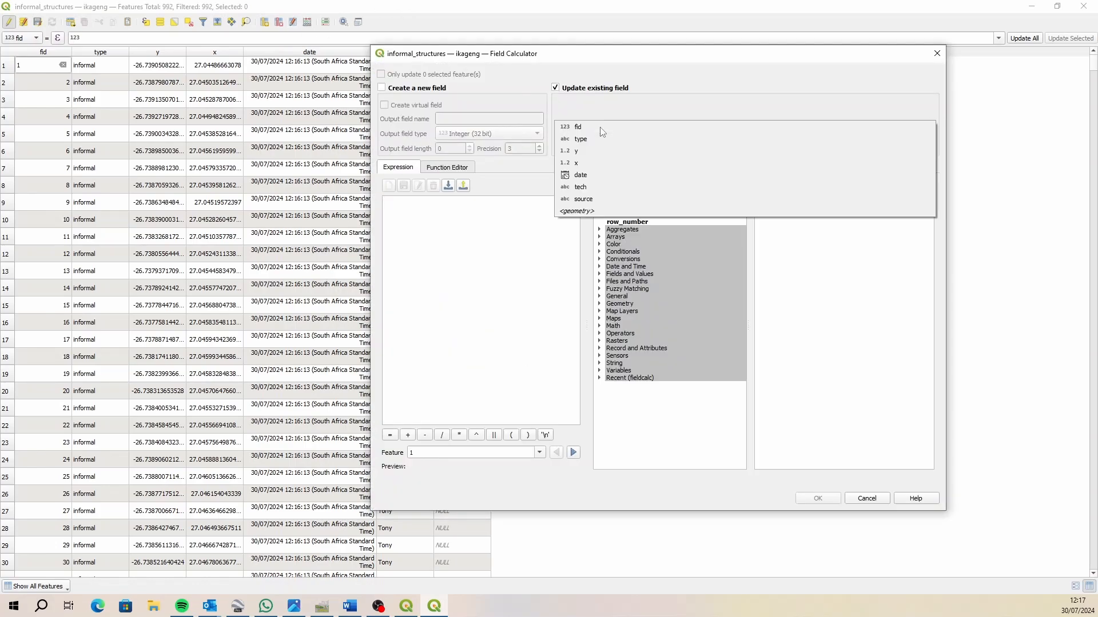
pyautogui.click(610, 196)
pyautogui.click(468, 247)
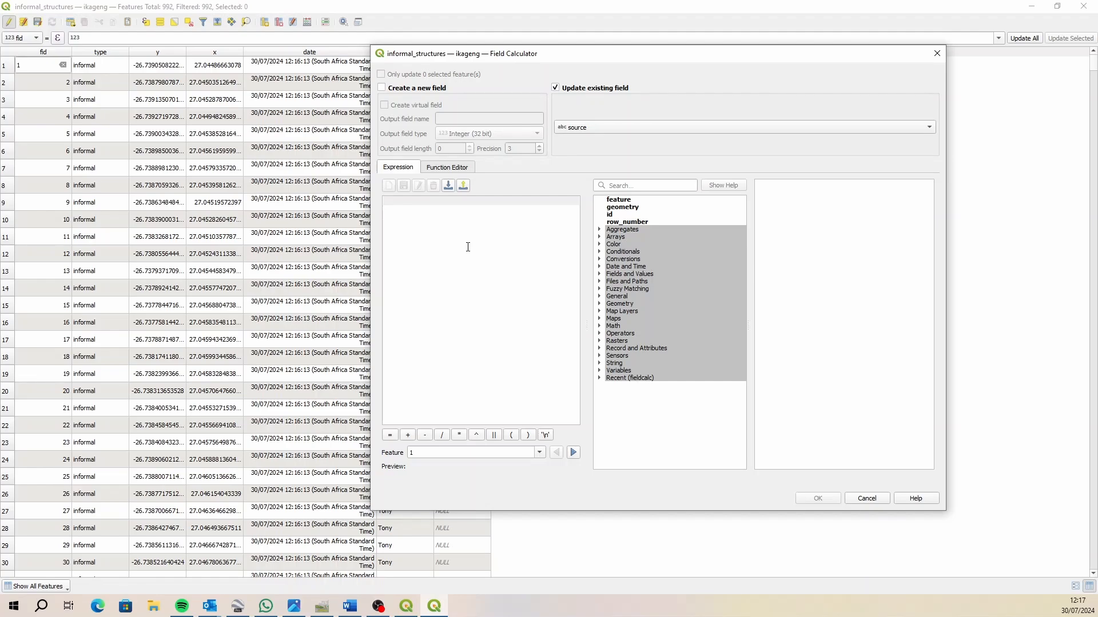
pyautogui.write("'")
pyautogui.write('kml inoi')
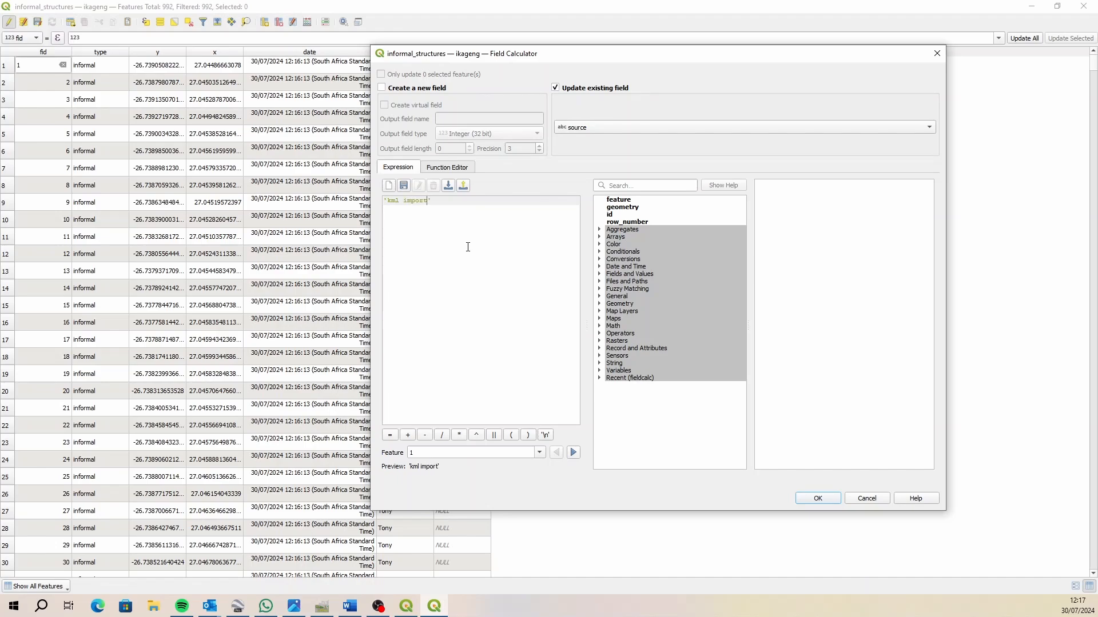
pyautogui.click(816, 498)
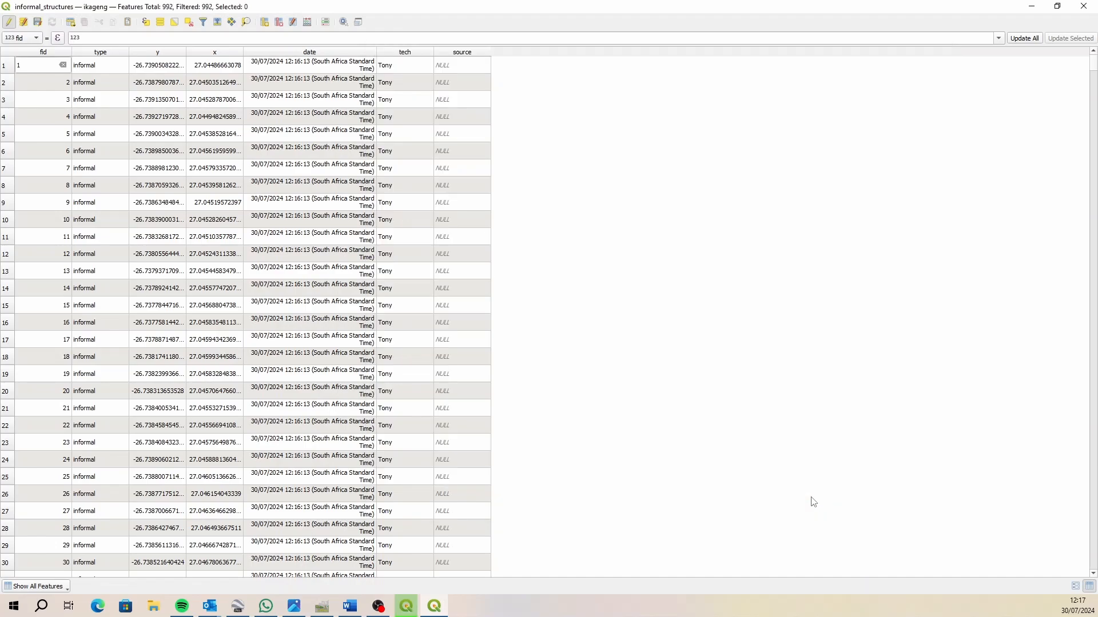
# Save the ikageng table edits, end editing and close the table, and hide the Google Satellite layer
pyautogui.click(39, 26)
pyautogui.click(9, 22)
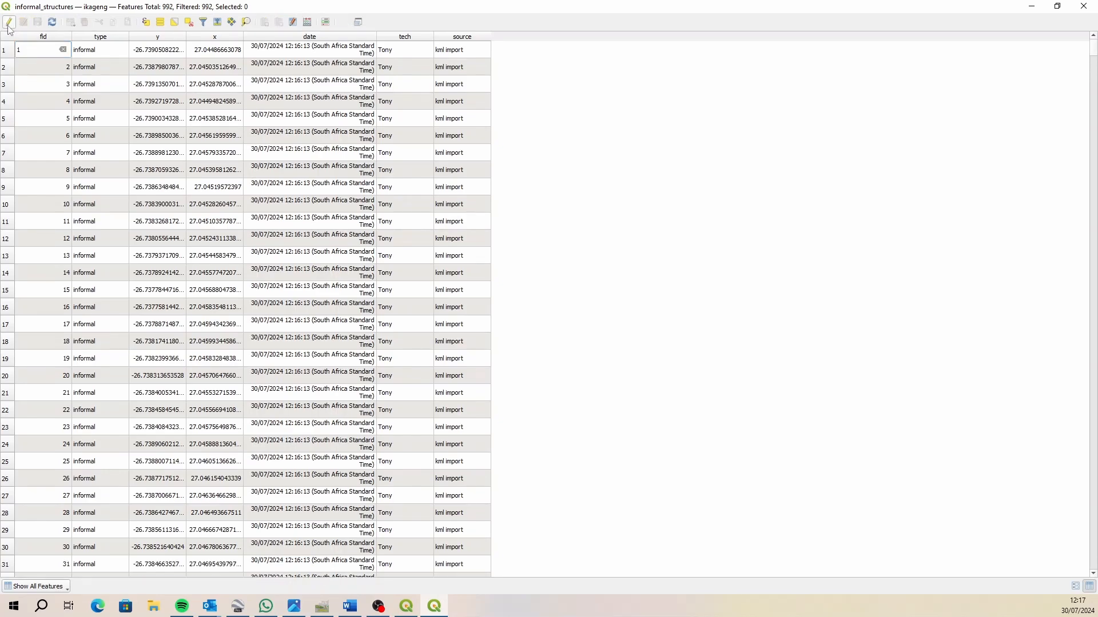
pyautogui.click(1084, 7)
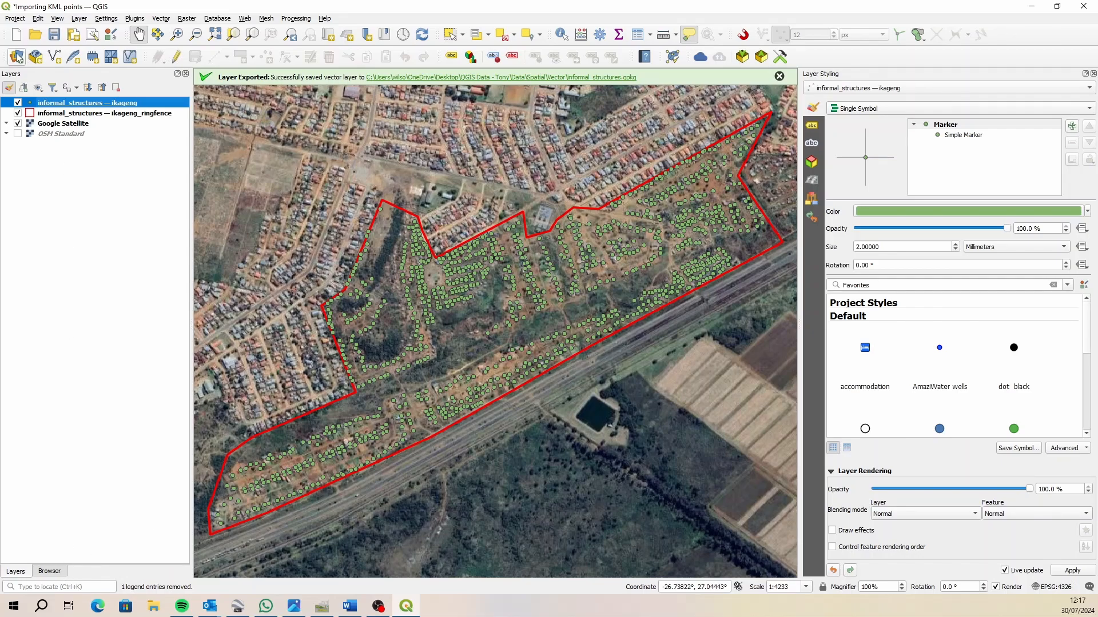
pyautogui.click(18, 123)
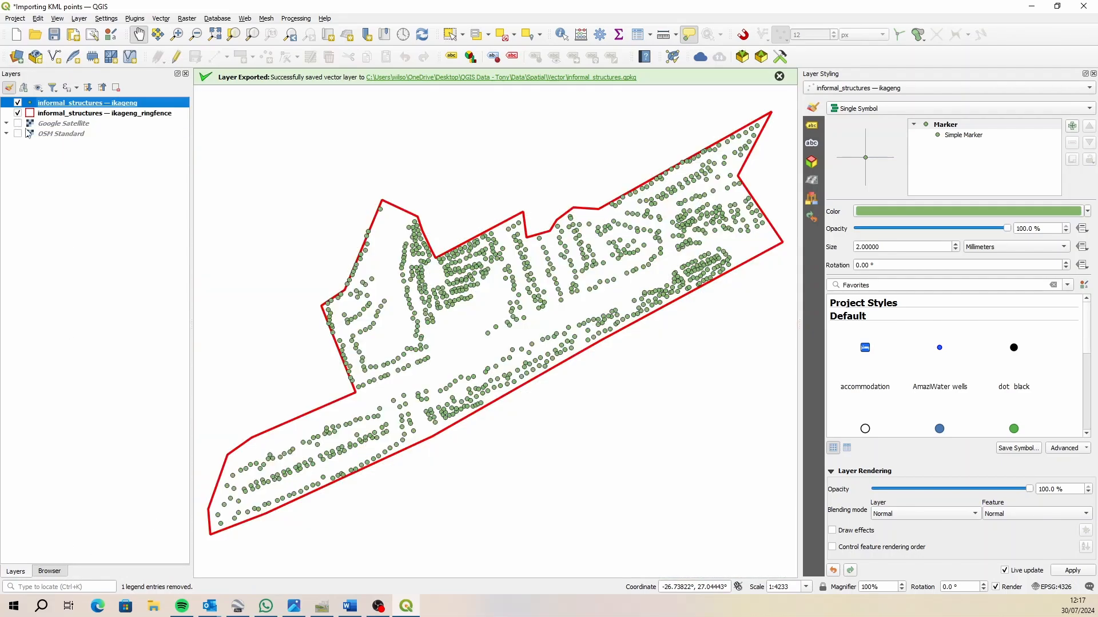
# Browse the Module 2 and GIS Data\Mr Sid Imagery folders of QGIS Training for a vector dataset to load
pyautogui.click(16, 57)
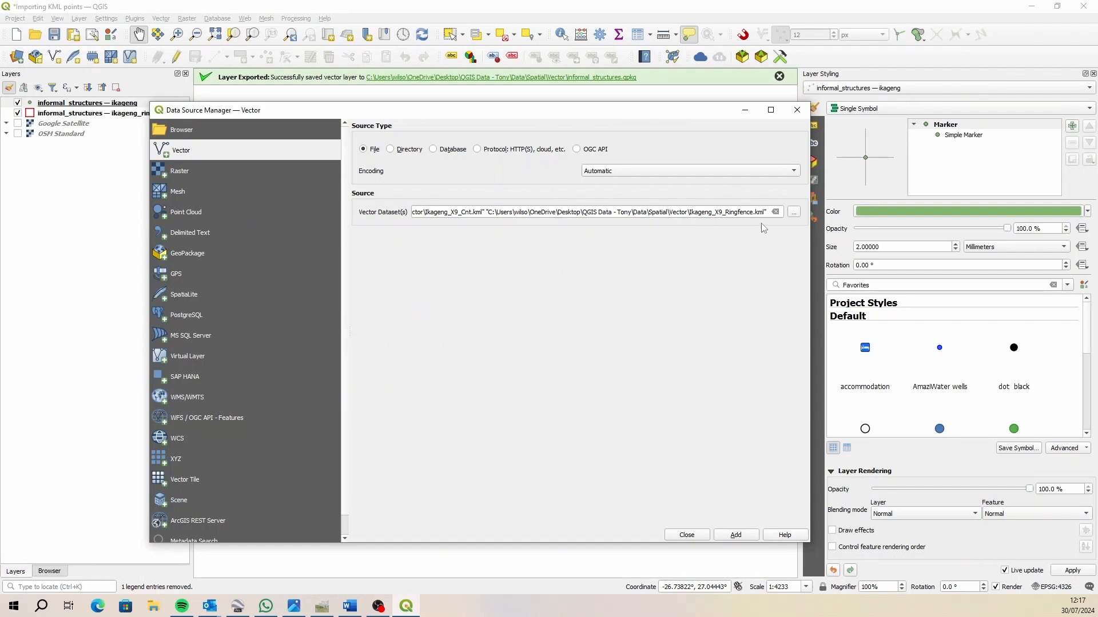
pyautogui.click(793, 212)
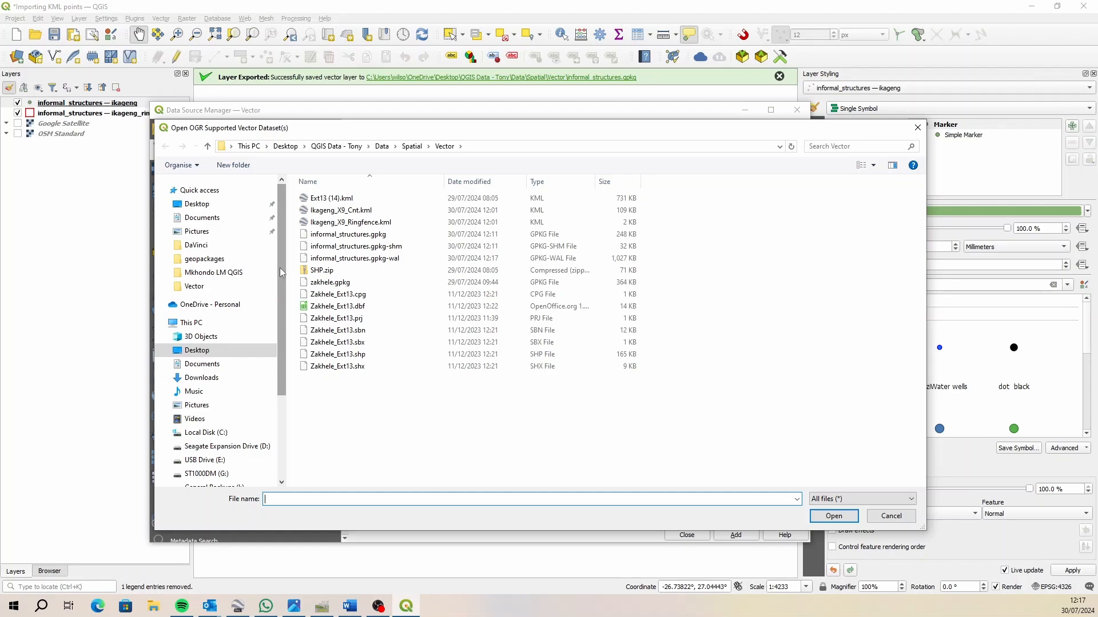
pyautogui.click(285, 146)
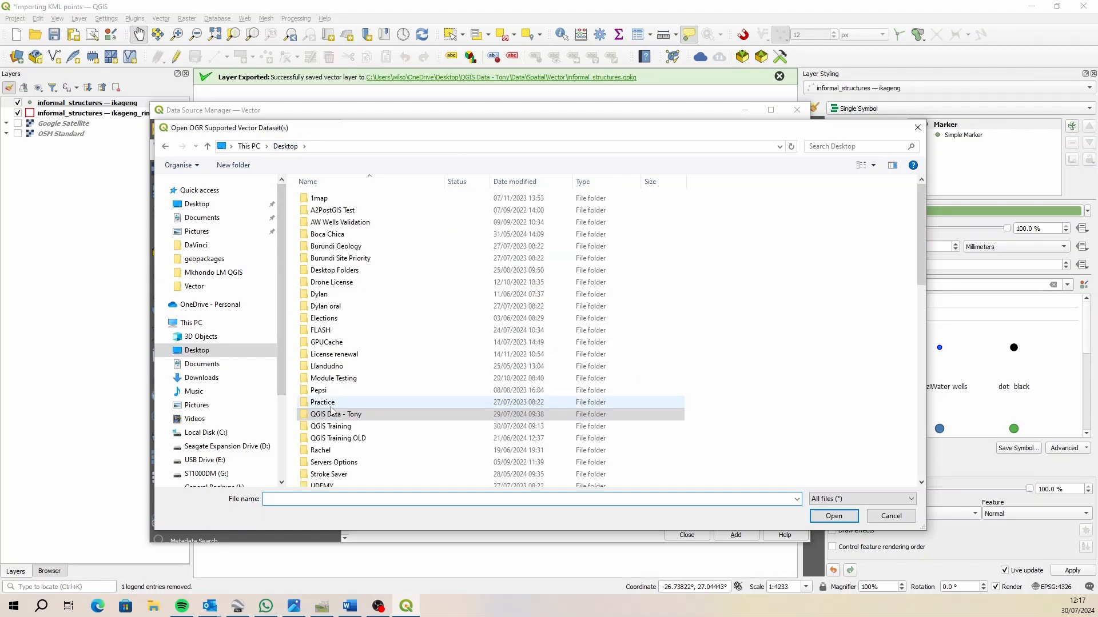
pyautogui.doubleClick(361, 430)
pyautogui.doubleClick(340, 222)
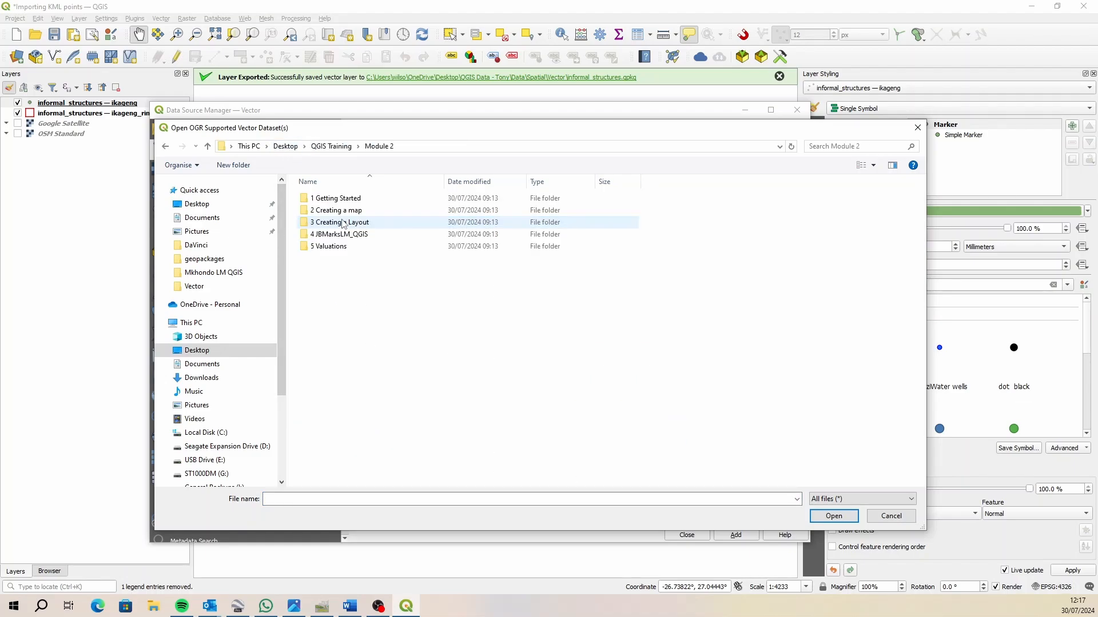
pyautogui.click(332, 146)
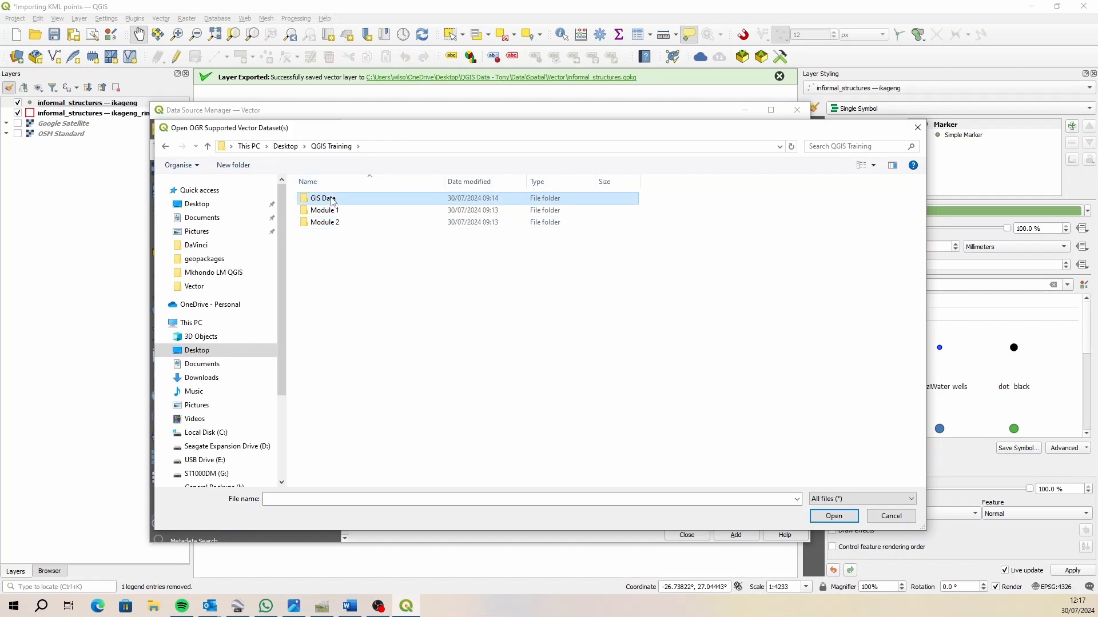
pyautogui.doubleClick(337, 198)
pyautogui.doubleClick(335, 199)
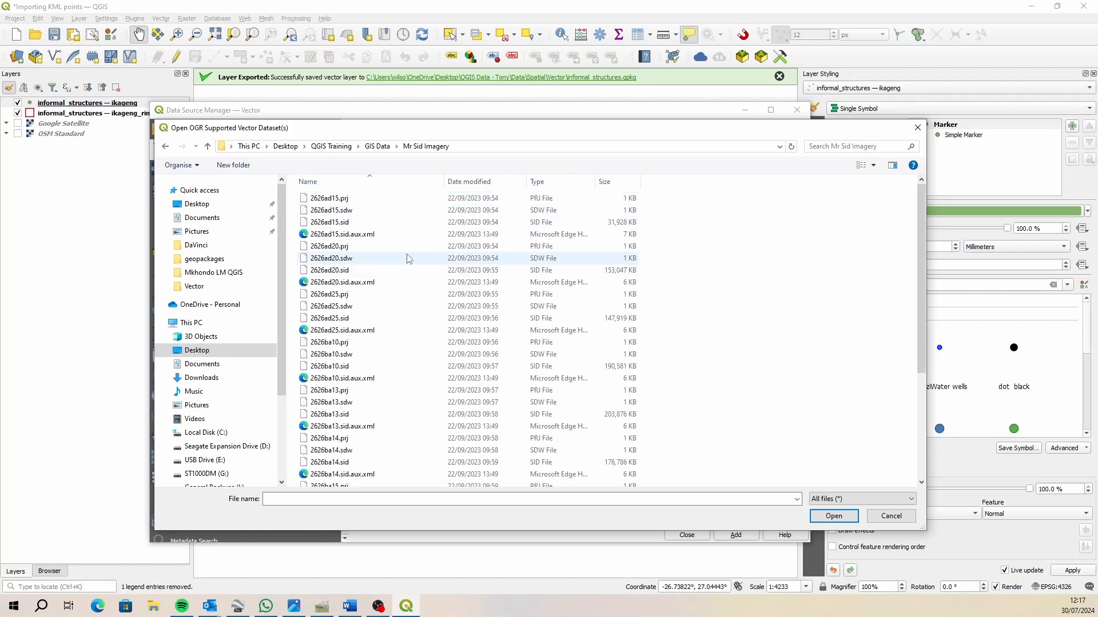
pyautogui.moveTo(921, 202); pyautogui.dragTo(913, 325)
# Examine the layers stored in geopackage.gpkg in the GIS Data folder and the GeoPackage connections listed in the browser
pyautogui.click(378, 147)
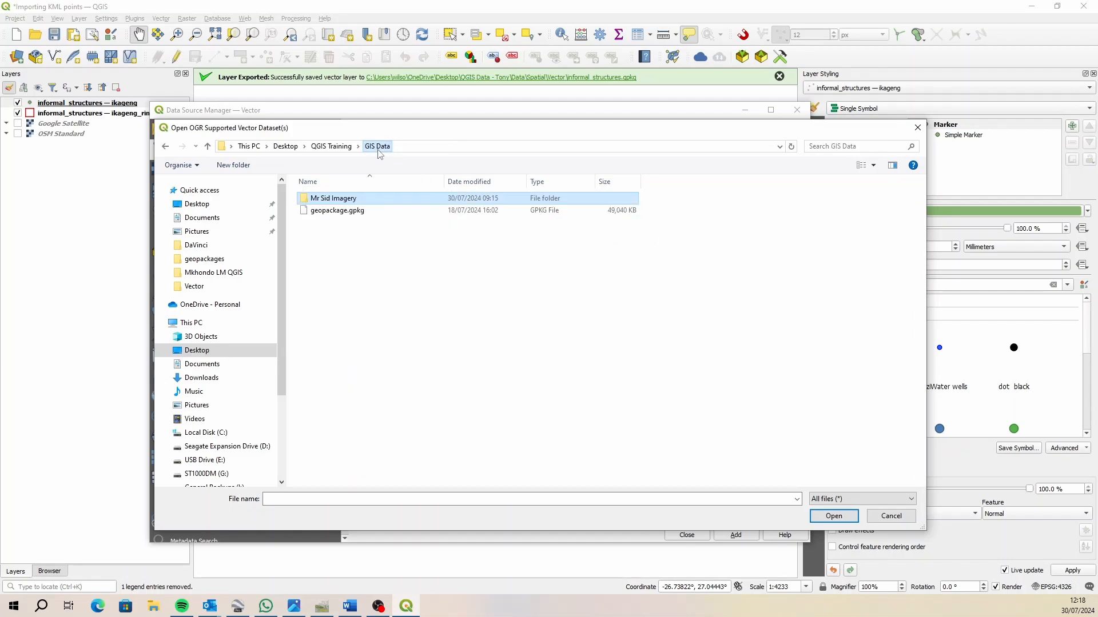
pyautogui.doubleClick(337, 211)
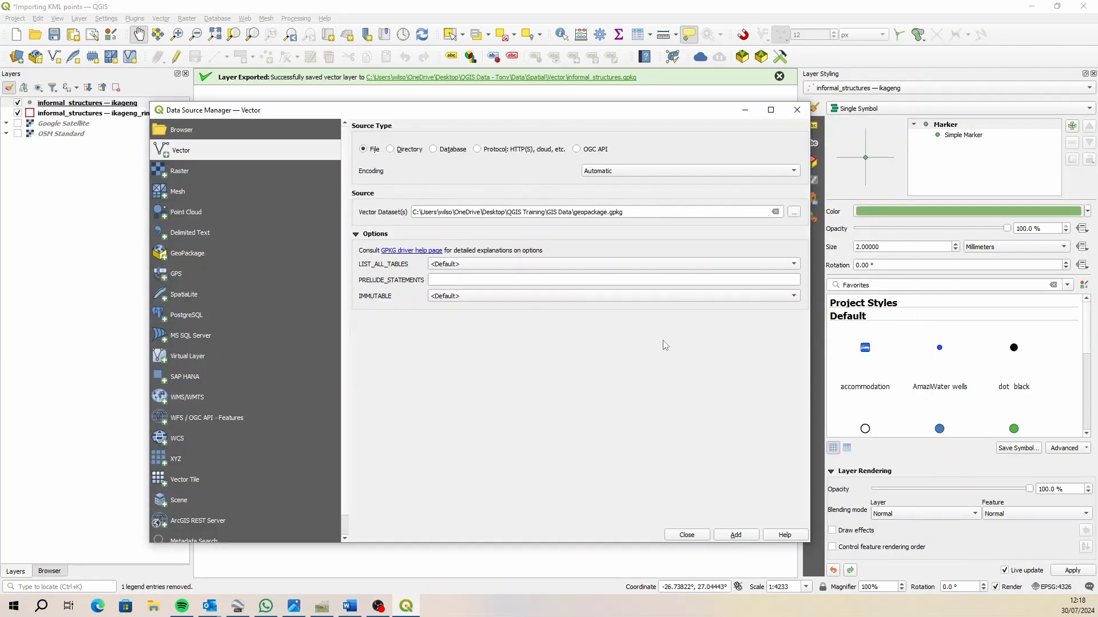
pyautogui.click(725, 538)
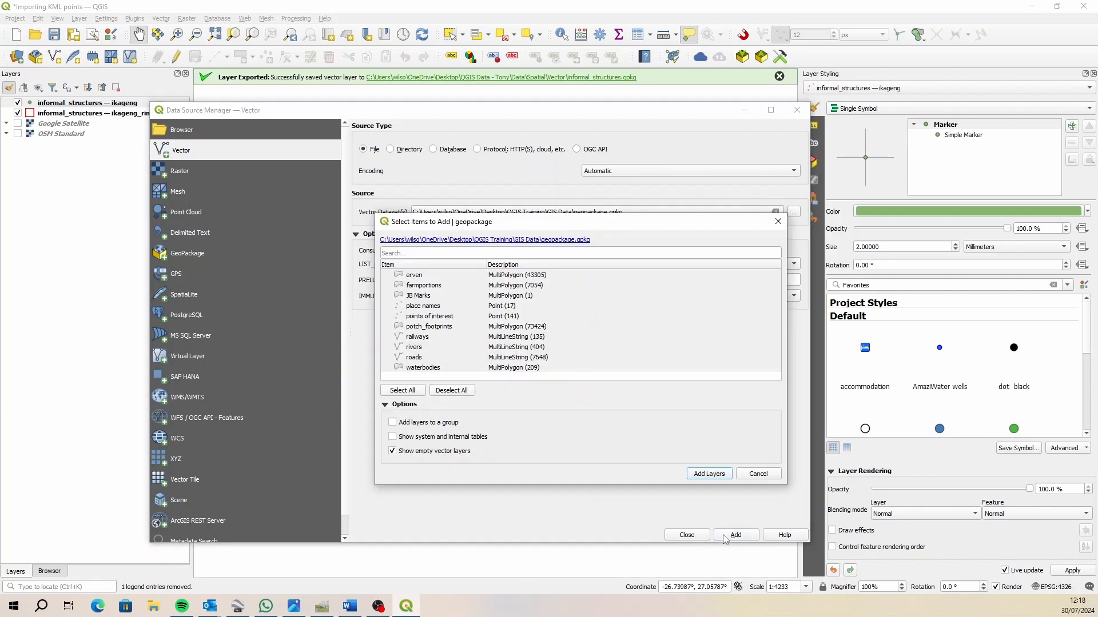
pyautogui.click(759, 475)
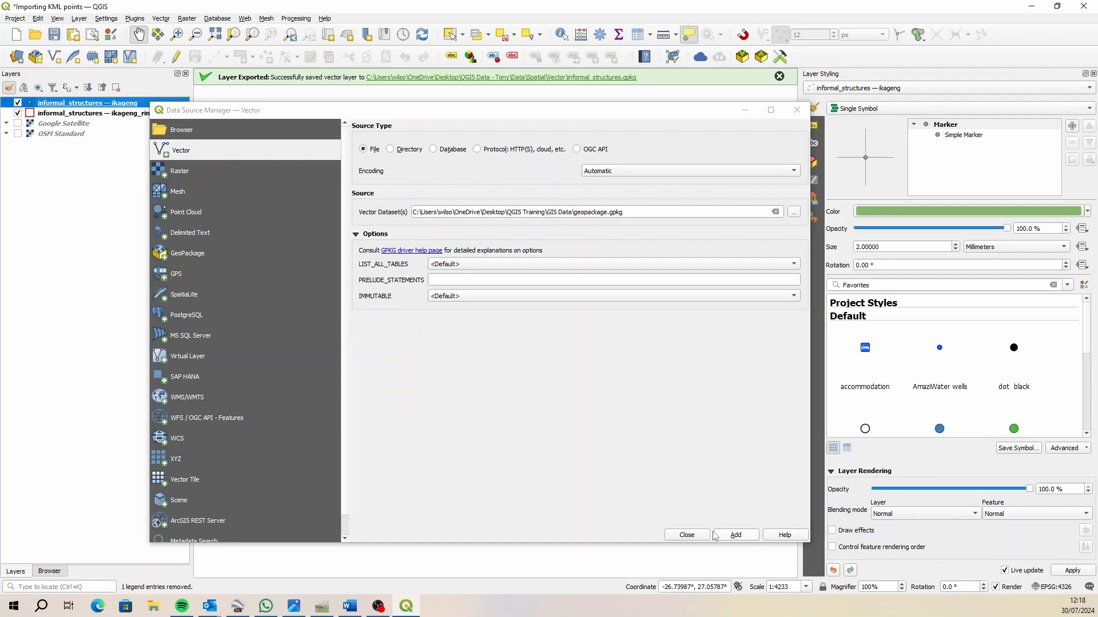
pyautogui.click(797, 110)
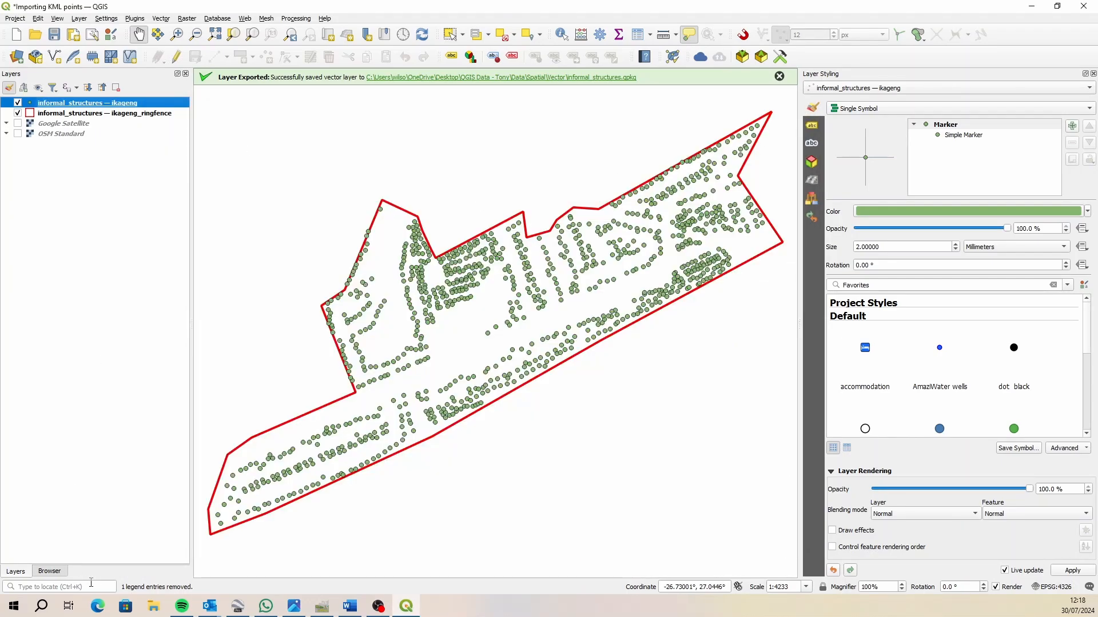
pyautogui.click(52, 572)
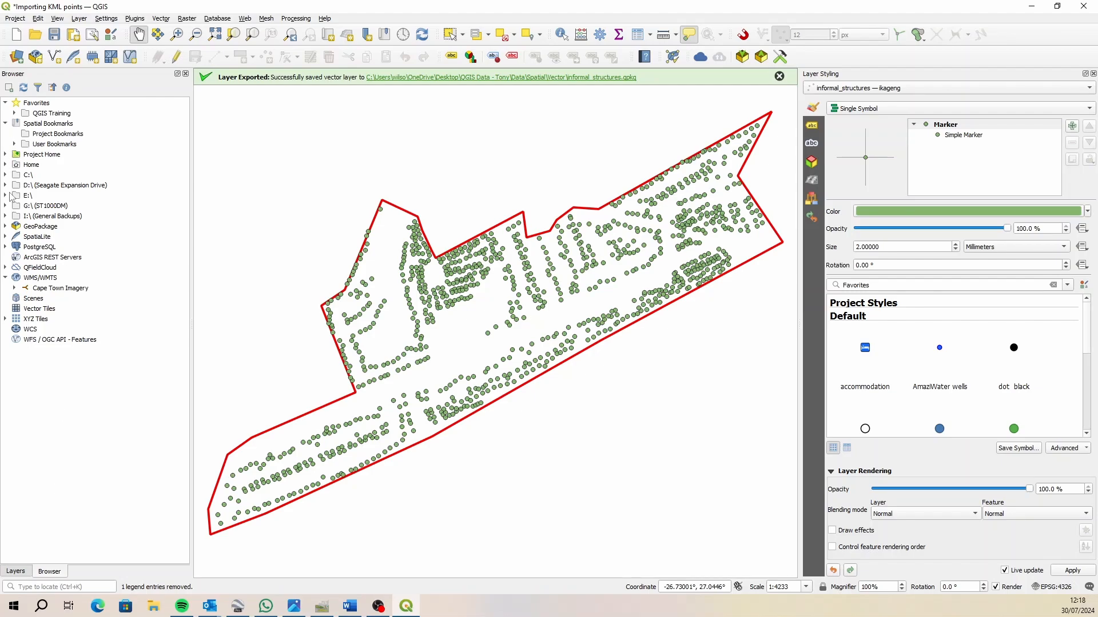
pyautogui.click(6, 227)
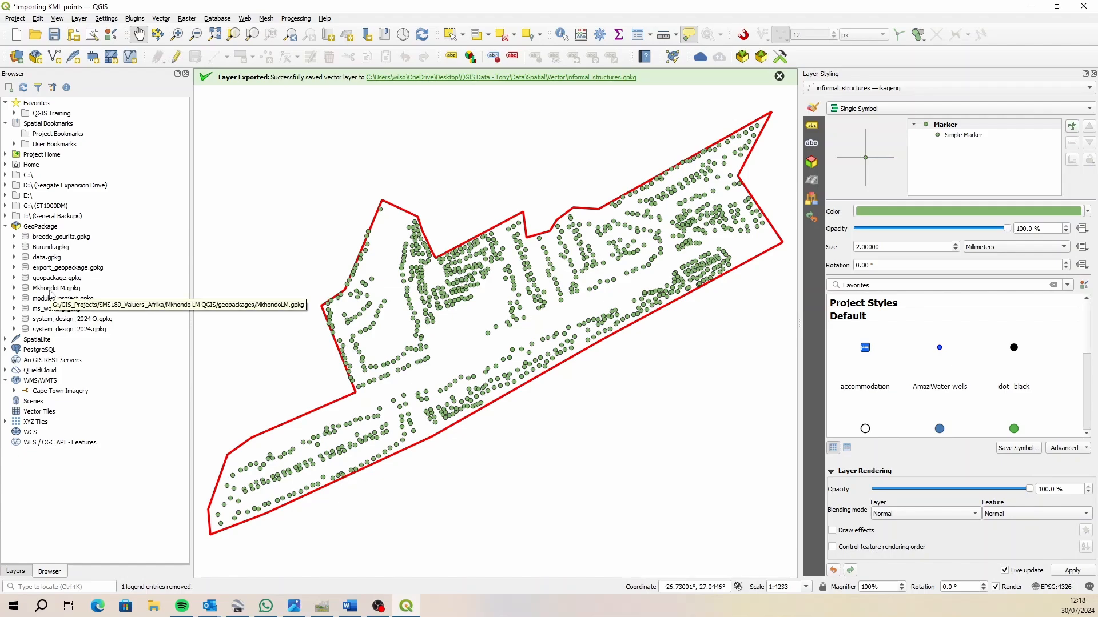
pyautogui.click(24, 573)
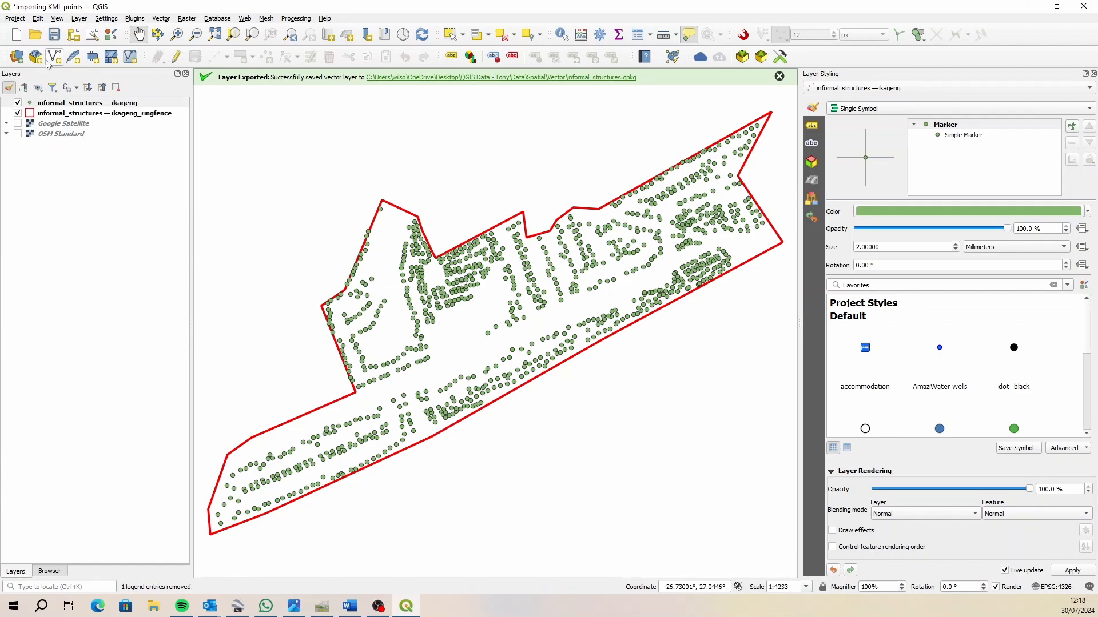
# Add L08274_DataTiles.shp from Module 2\4 JBMarksLM_QGIS\Shapefiles as a vector layer, filtering the files to ESRI Shapefiles
pyautogui.click(16, 57)
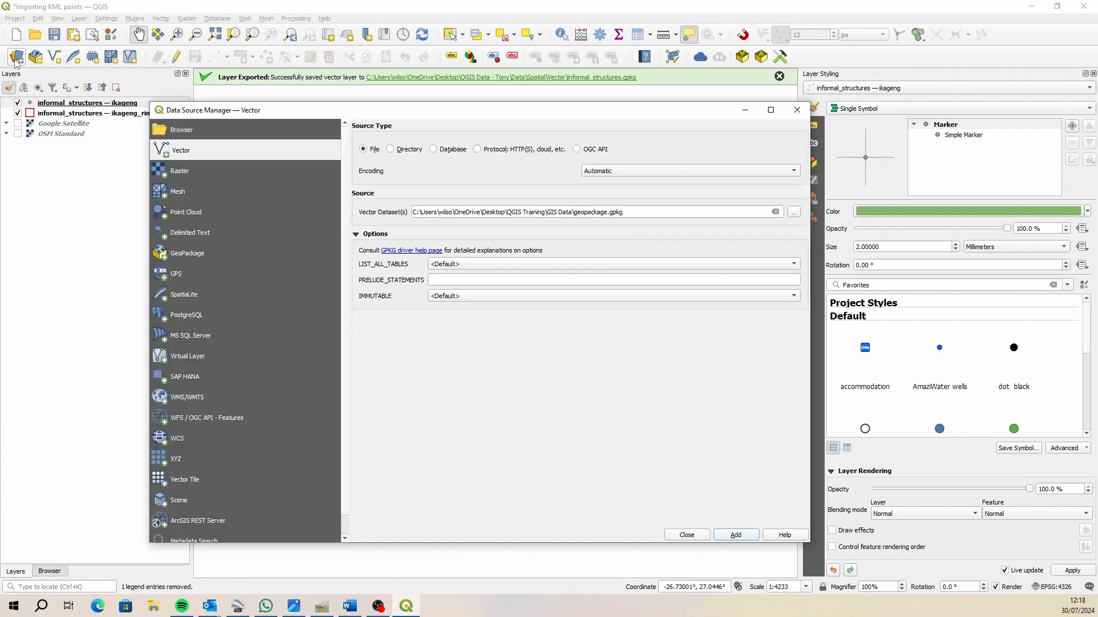
pyautogui.click(793, 213)
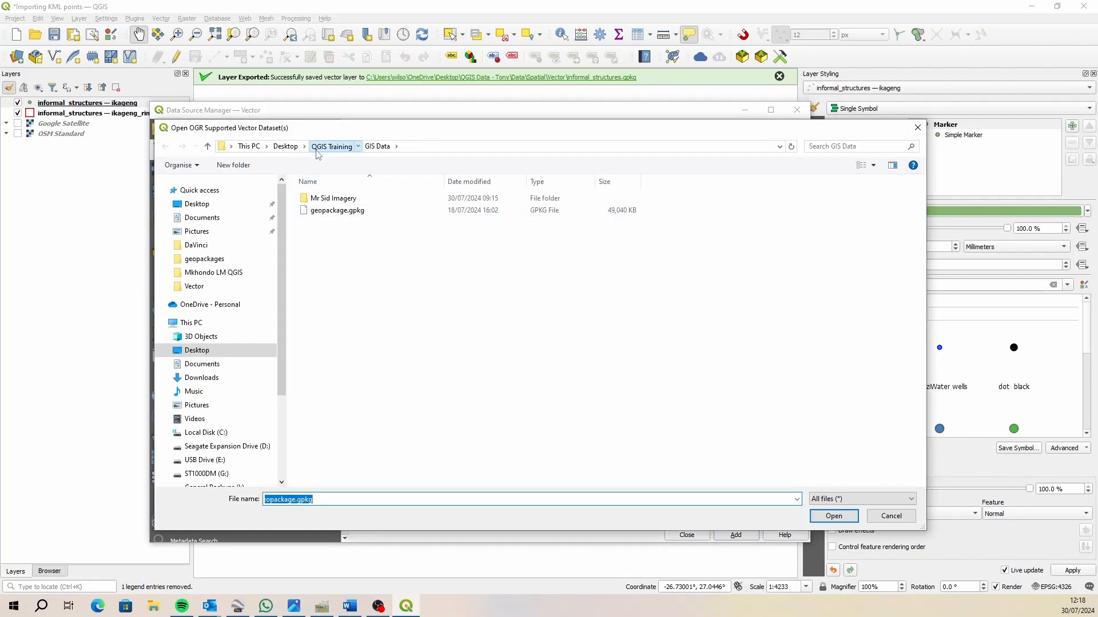
pyautogui.click(331, 146)
pyautogui.doubleClick(342, 226)
pyautogui.doubleClick(342, 234)
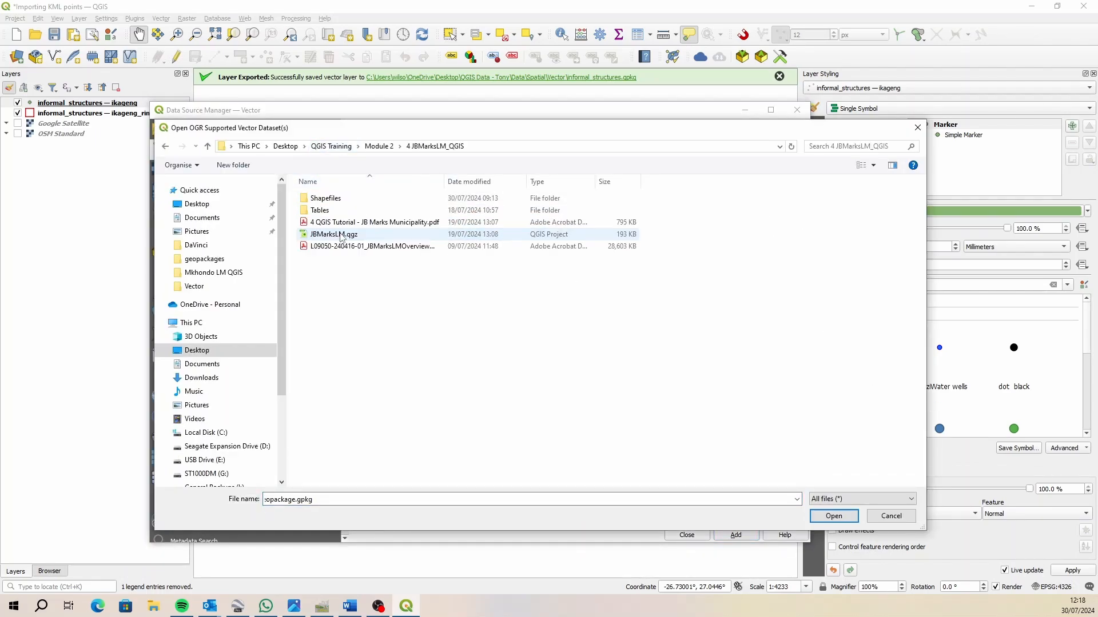
pyautogui.doubleClick(326, 198)
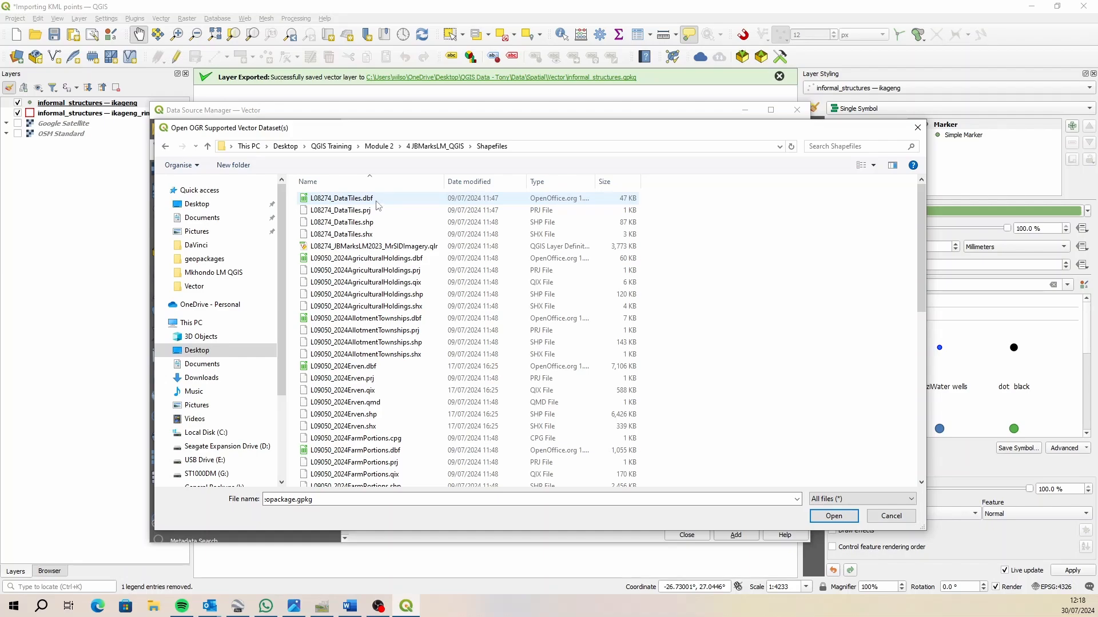
pyautogui.click(840, 499)
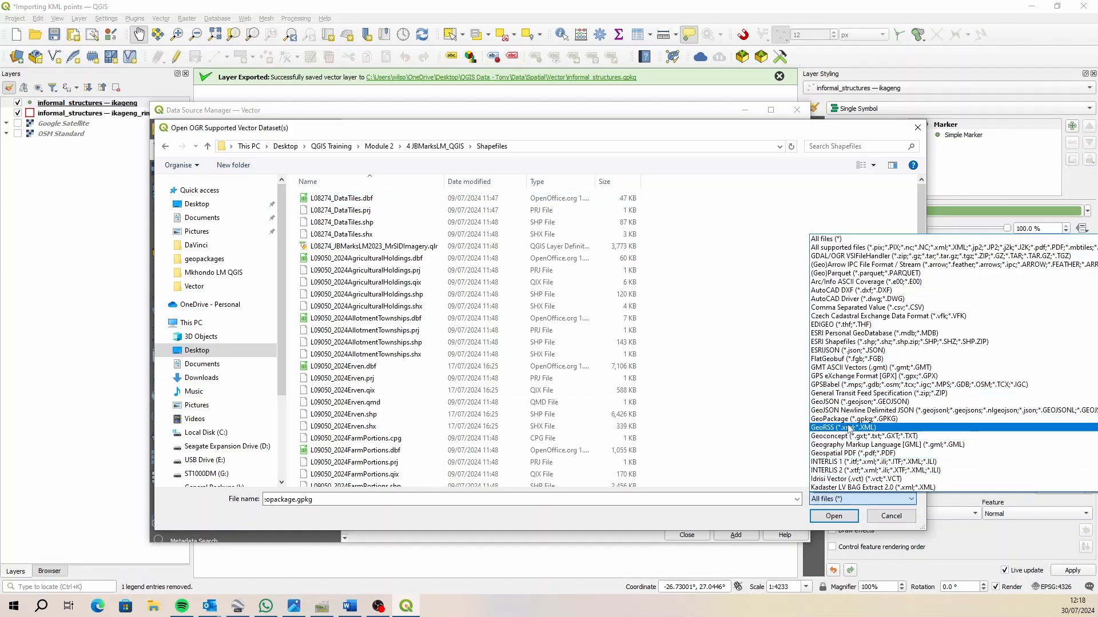
pyautogui.click(842, 342)
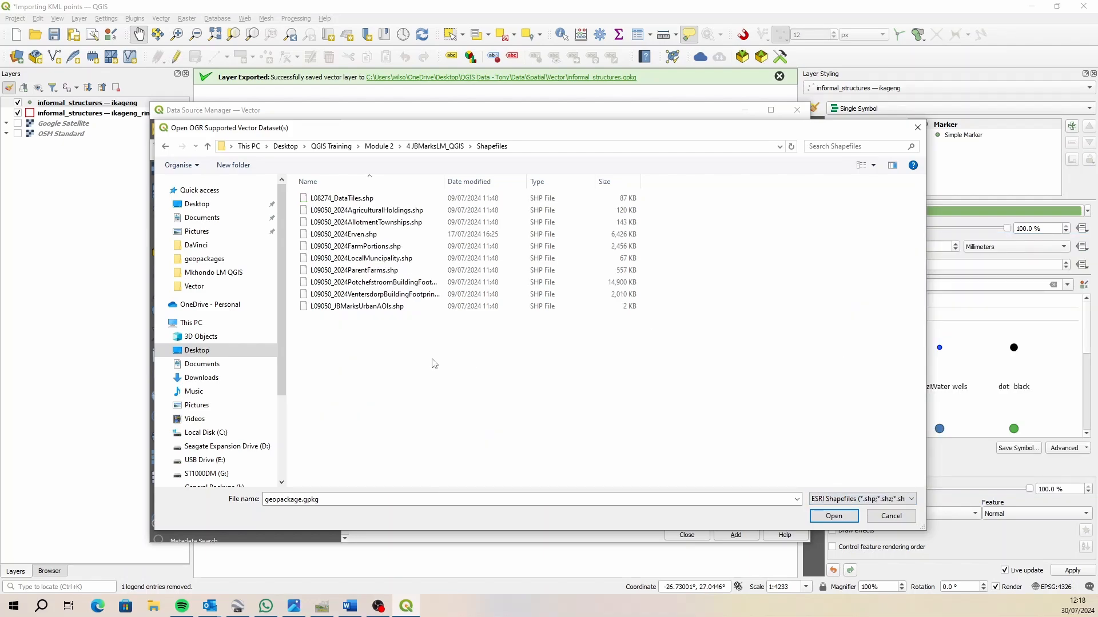
pyautogui.click(362, 198)
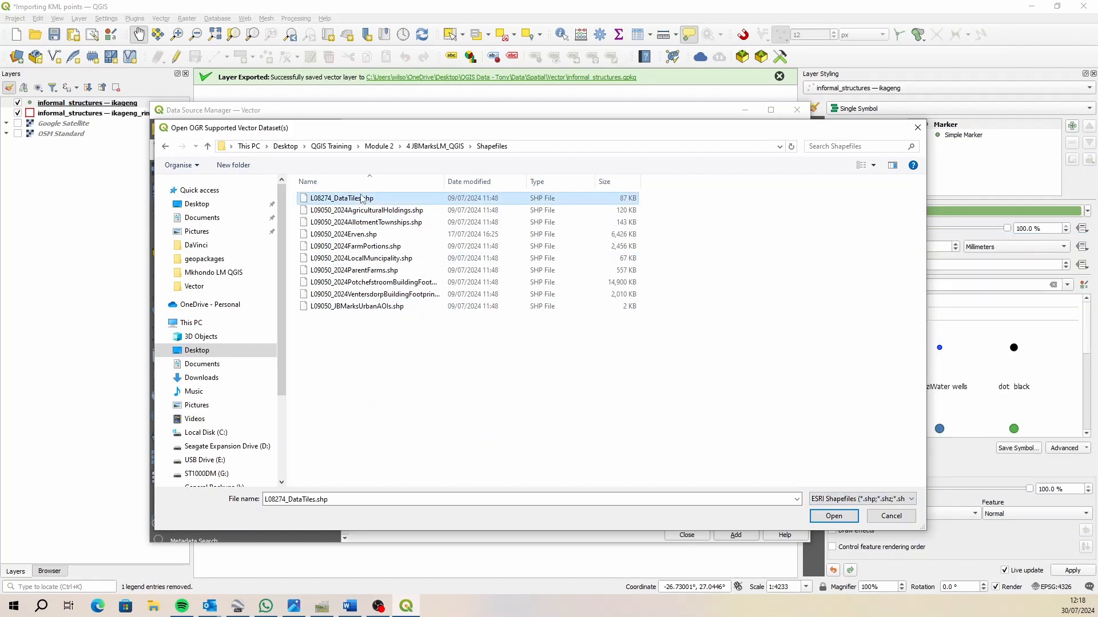
pyautogui.click(823, 516)
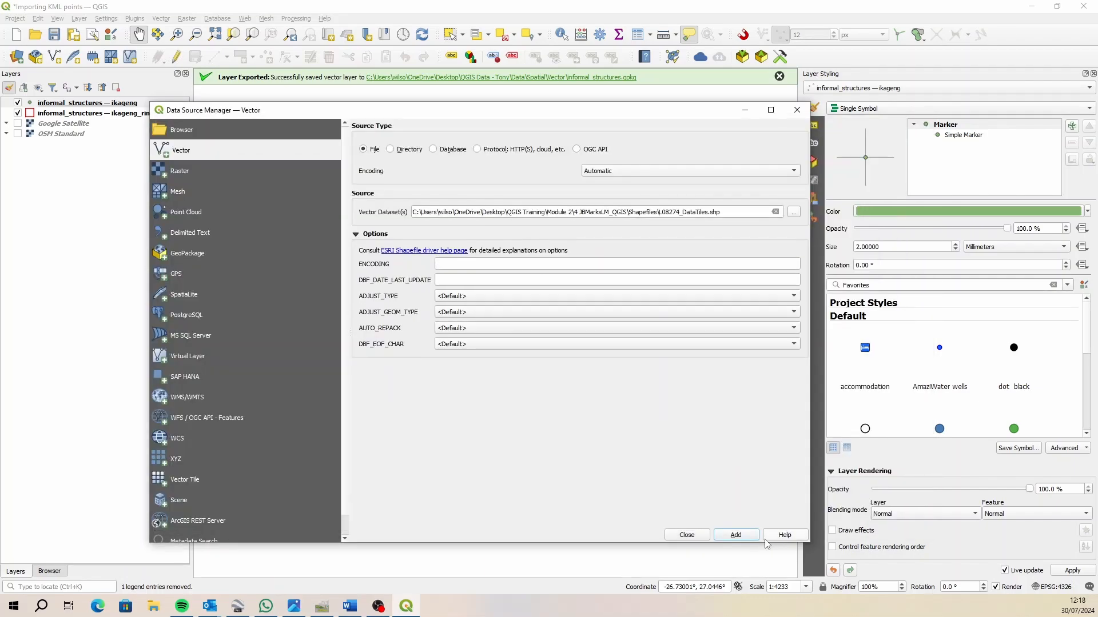
pyautogui.click(687, 534)
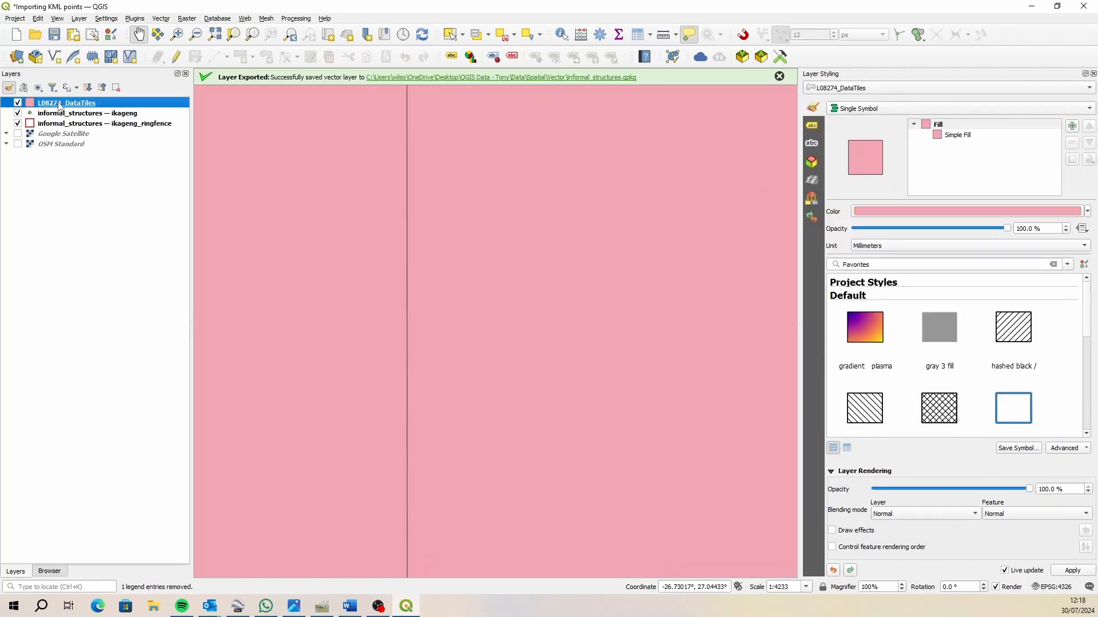
# Move the L08274_DataTiles layer below the ikageng_ringfence layer and set its simple fill style to No Brush
pyautogui.moveTo(60, 105); pyautogui.dragTo(55, 134)
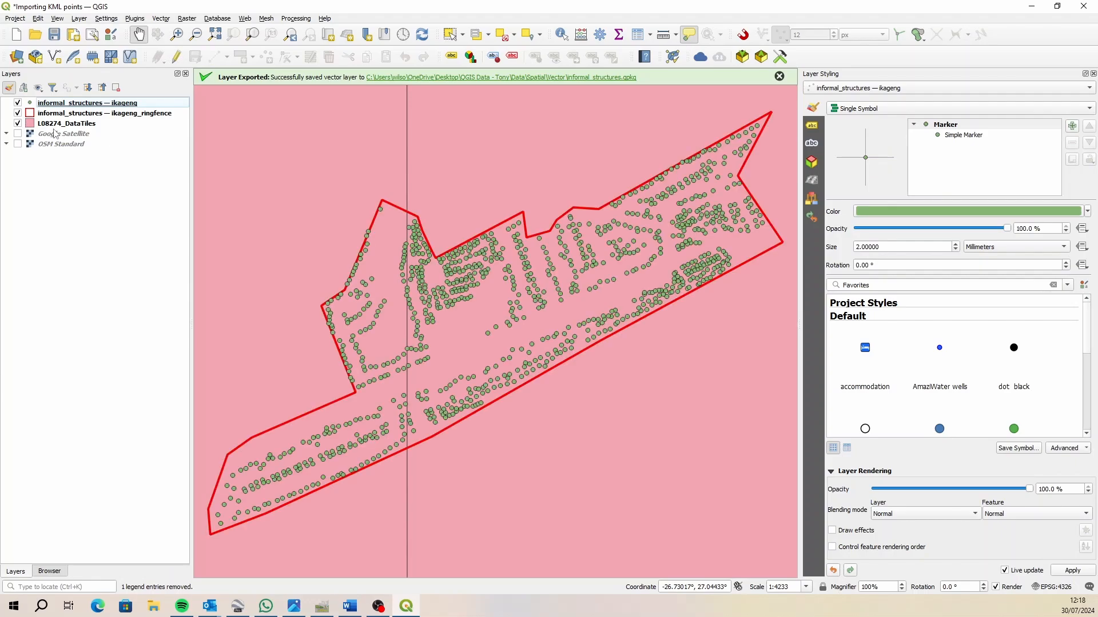
pyautogui.click(55, 123)
pyautogui.click(958, 138)
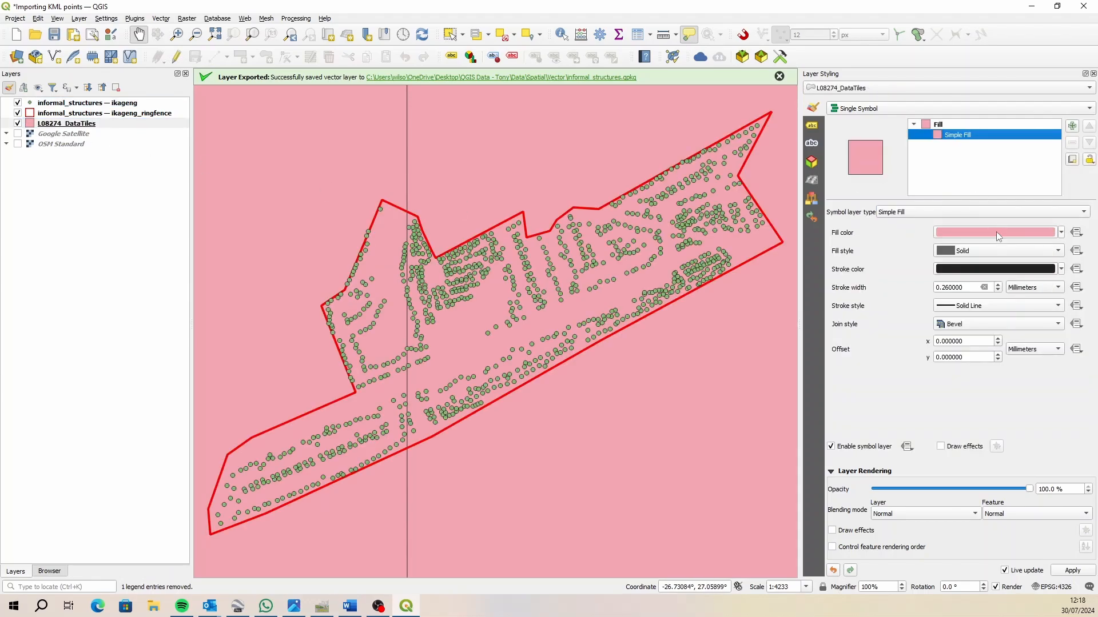
pyautogui.click(995, 251)
pyautogui.click(972, 262)
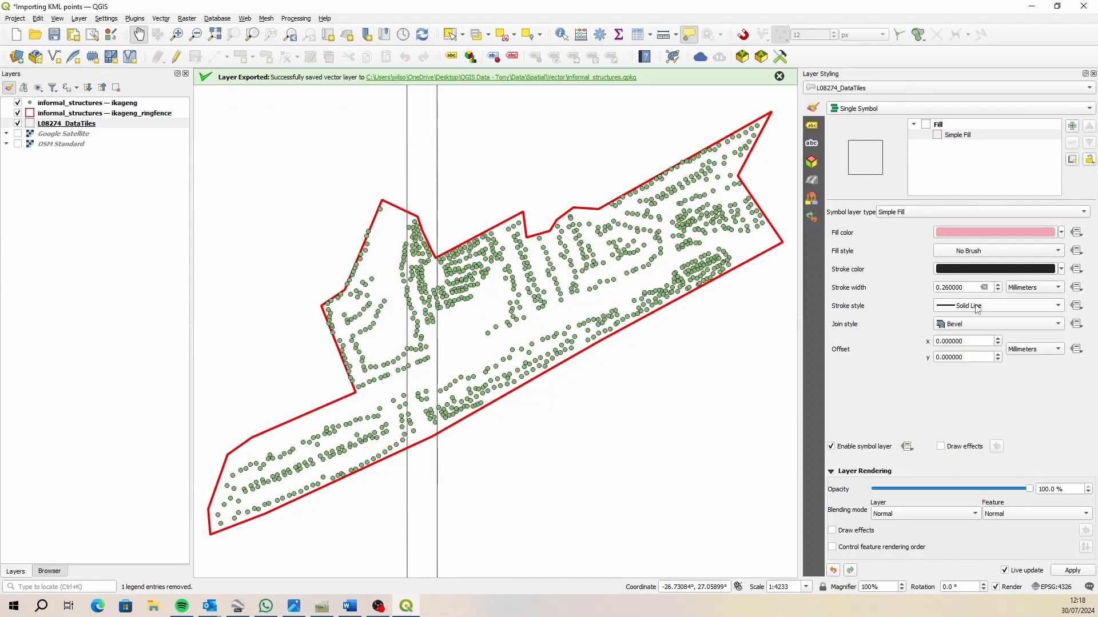
# Change the stroke color of the L08274_DataTiles polygons to bright blue
pyautogui.click(982, 273)
pyautogui.click(925, 261)
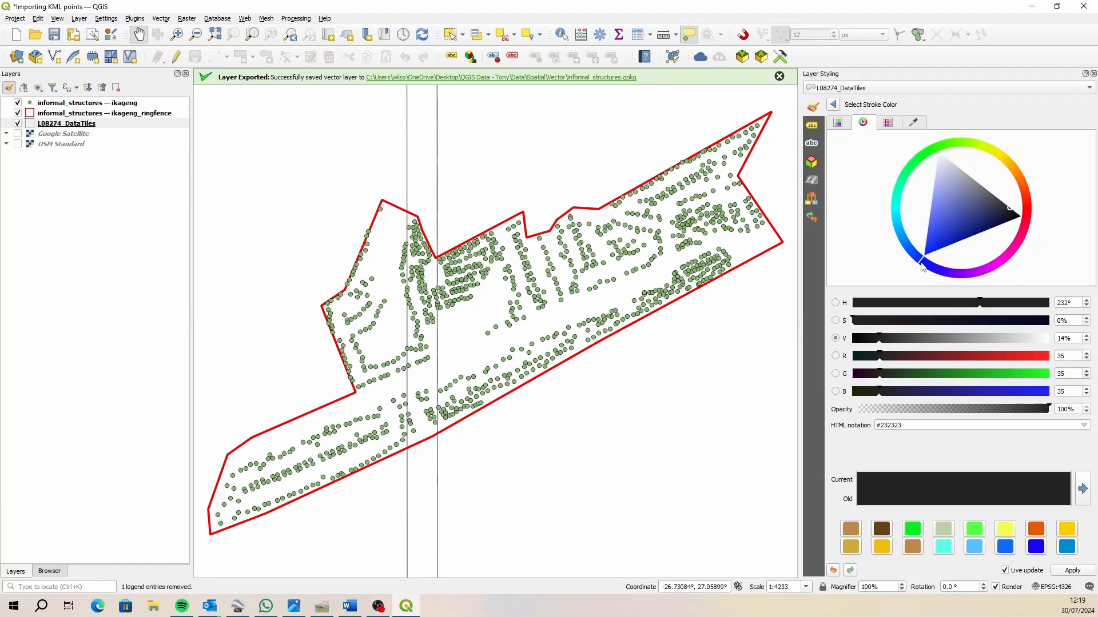
pyautogui.click(932, 248)
pyautogui.click(833, 104)
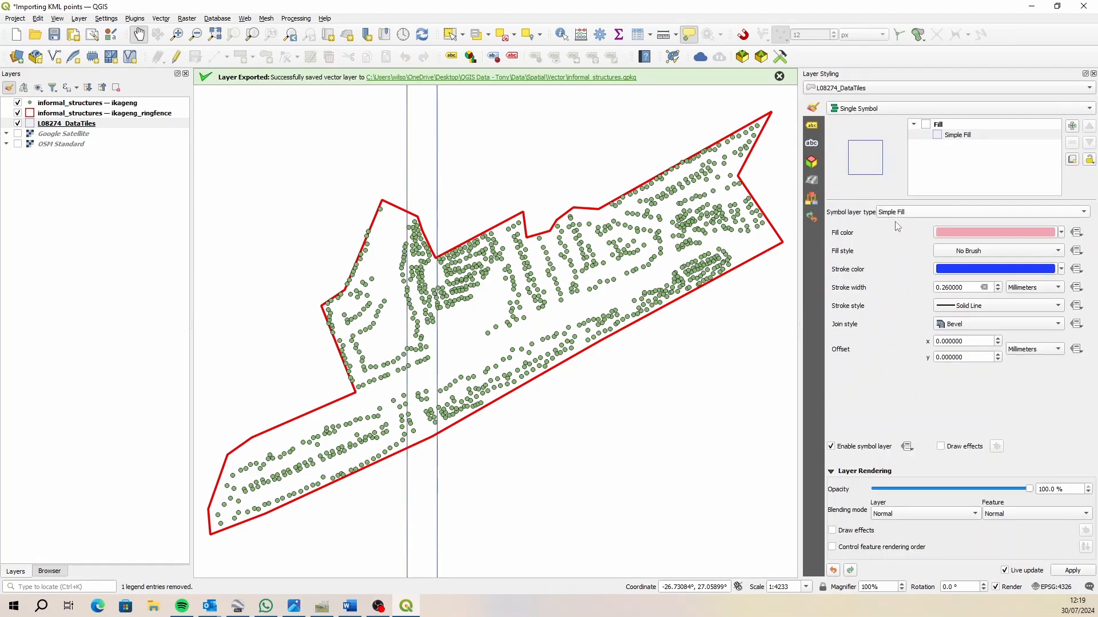
# Label the L08274_DataTiles polygons with single labels from the NAME field and enable a text buffer around them
pyautogui.click(812, 126)
pyautogui.click(949, 108)
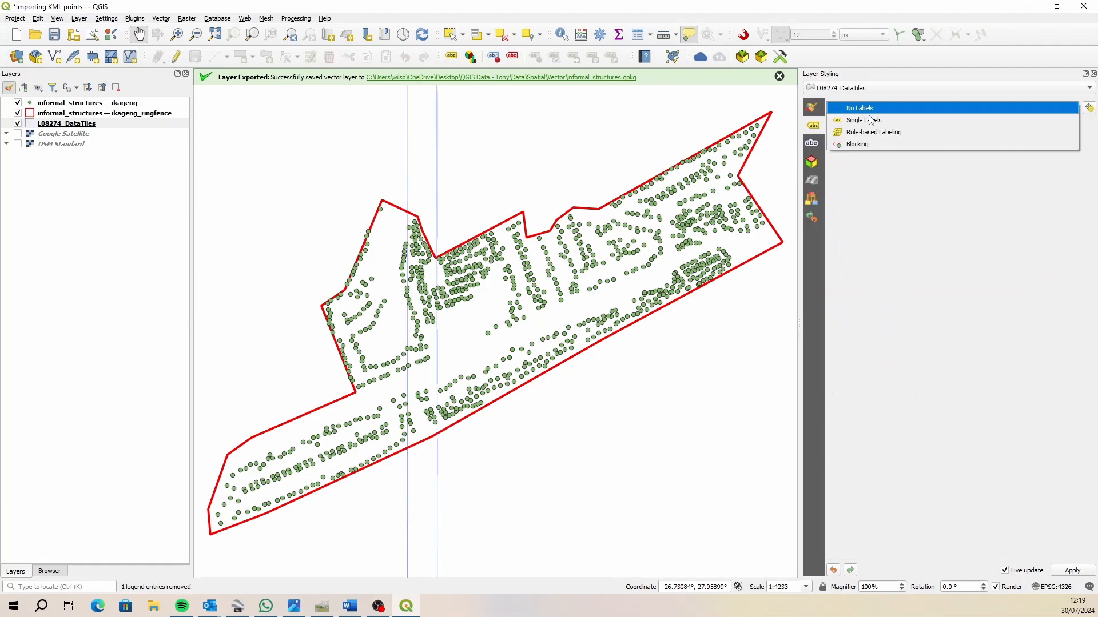
pyautogui.click(858, 120)
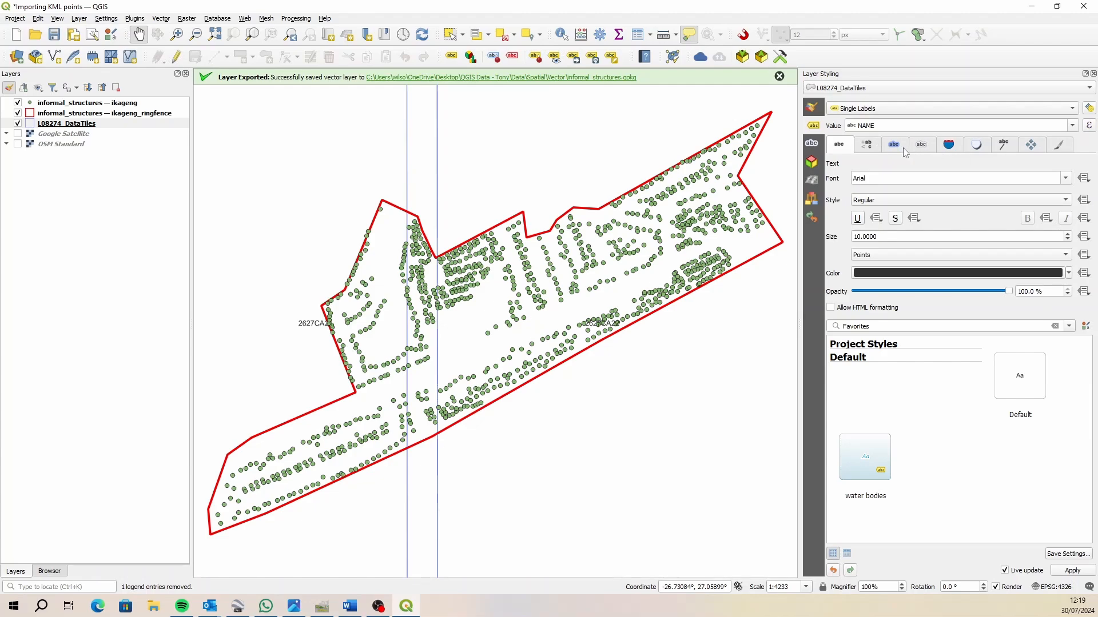
pyautogui.click(895, 145)
pyautogui.click(830, 177)
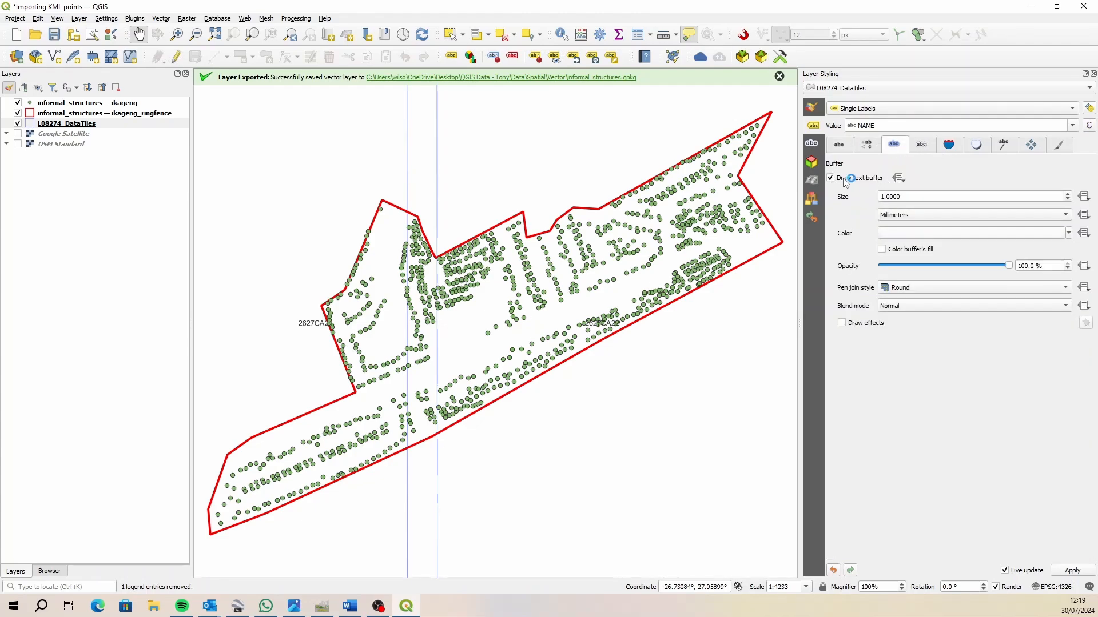
# Set the text color of the L08274_DataTiles labels to bright blue (#0919ff) and check the tile labels around the ring-fenced area
pyautogui.click(839, 144)
pyautogui.click(896, 274)
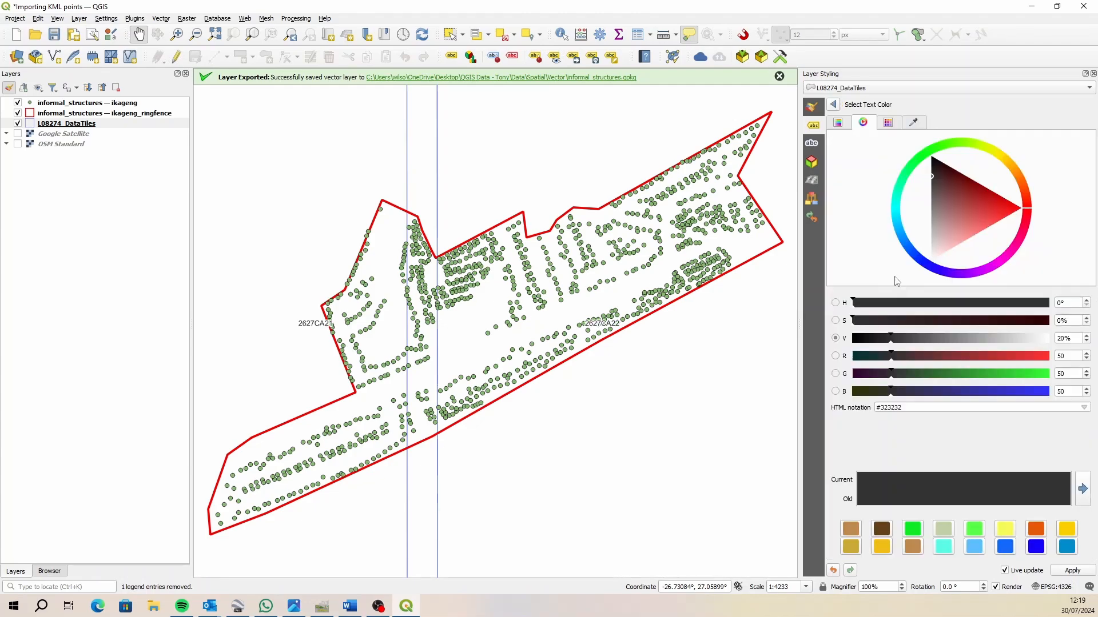
pyautogui.click(926, 269)
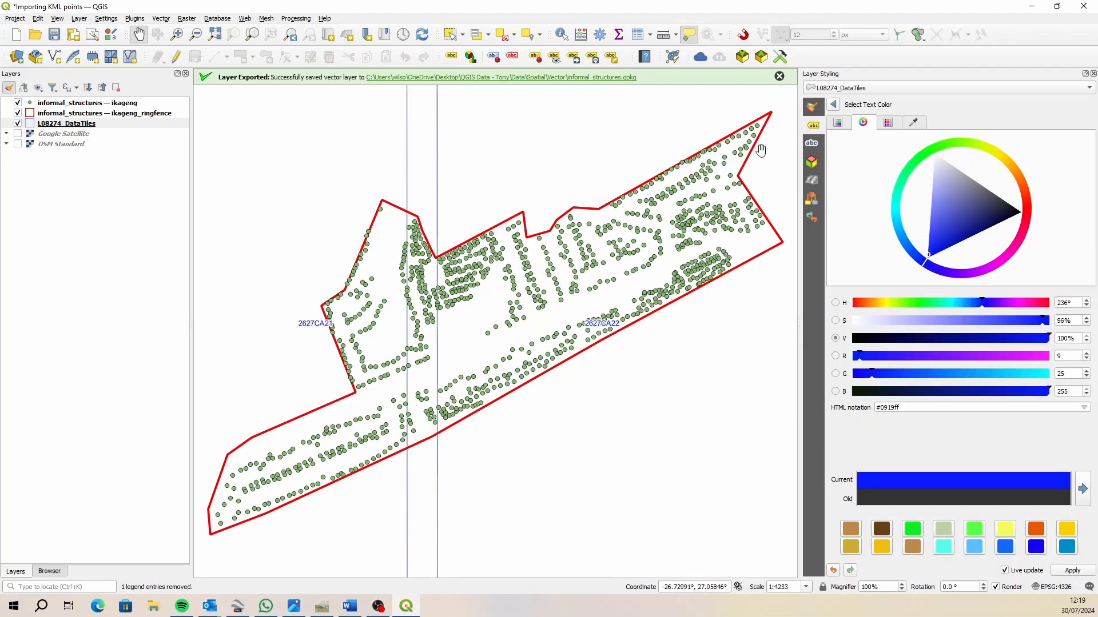
pyautogui.click(834, 105)
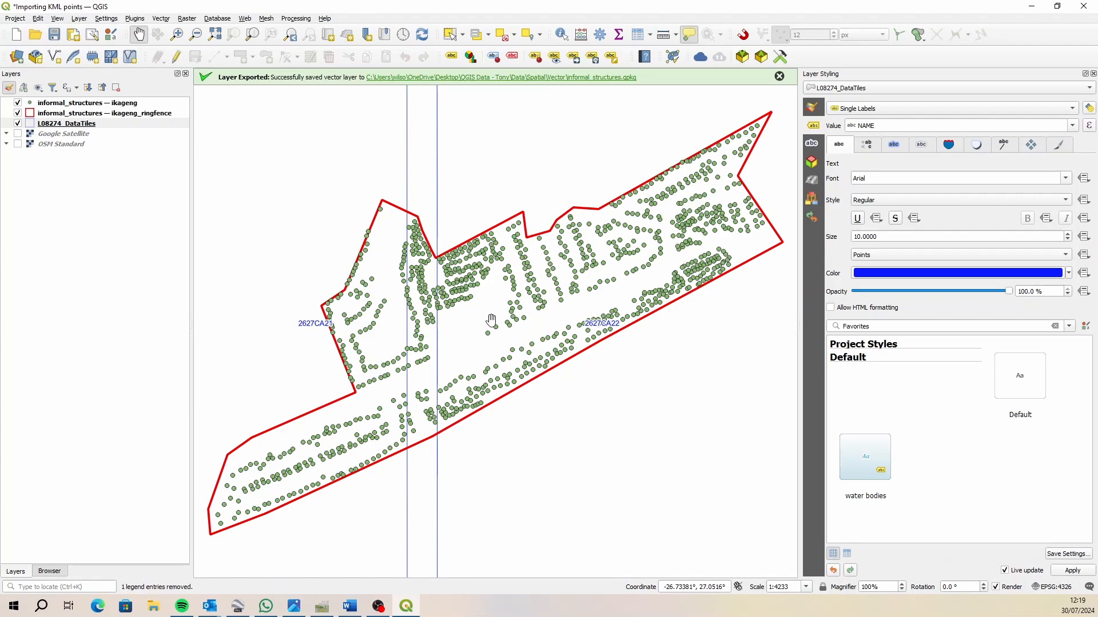
pyautogui.scroll(-1, 503, 334)
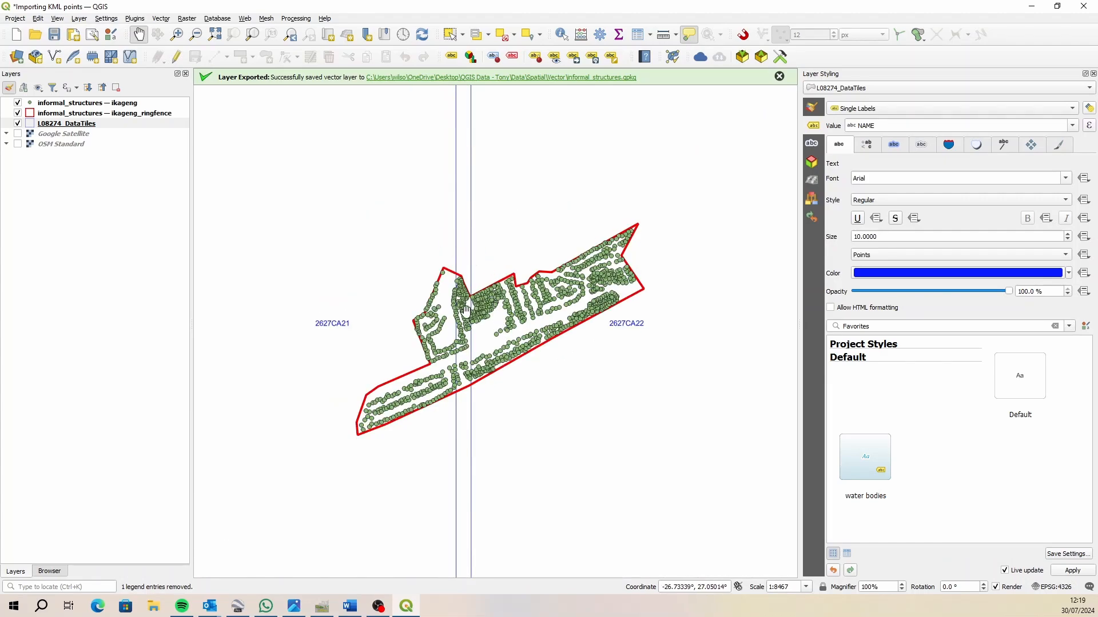
pyautogui.scroll(-1, 468, 315)
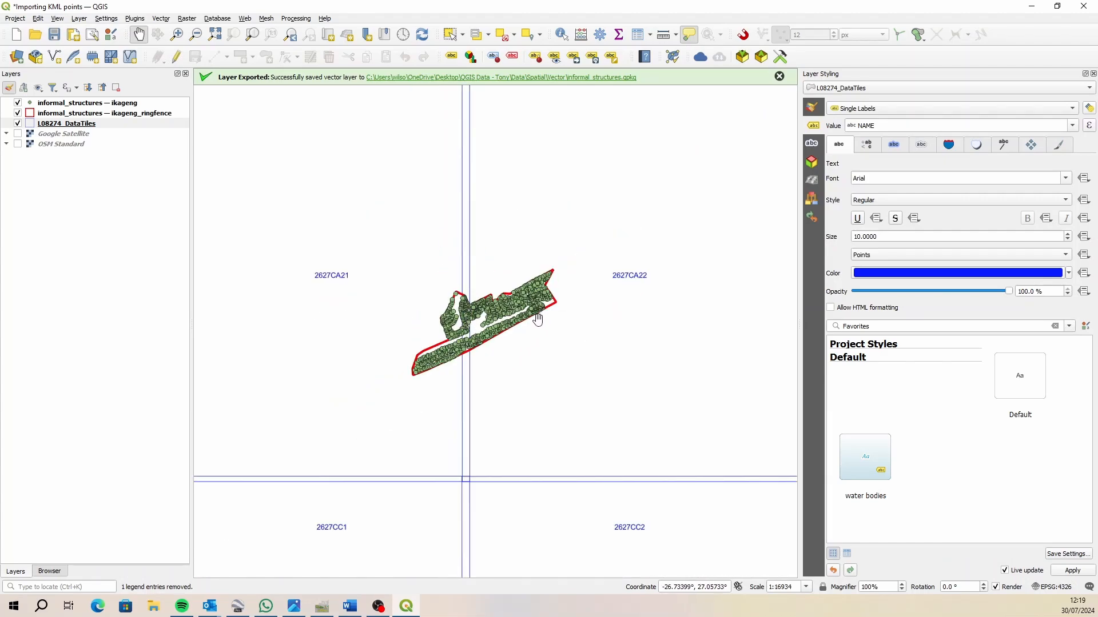
pyautogui.scroll(1, 536, 317)
pyautogui.moveTo(579, 349); pyautogui.dragTo(569, 343)
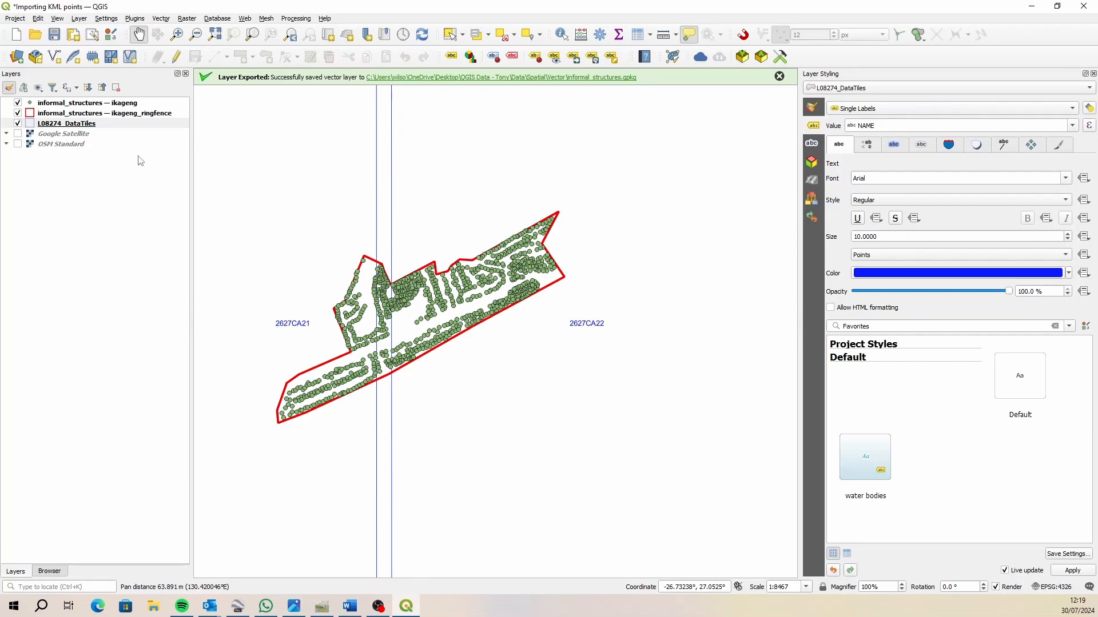
# Add the raster 2627ca22.sid from the Mr Sid Imagery folder to the project
pyautogui.click(17, 56)
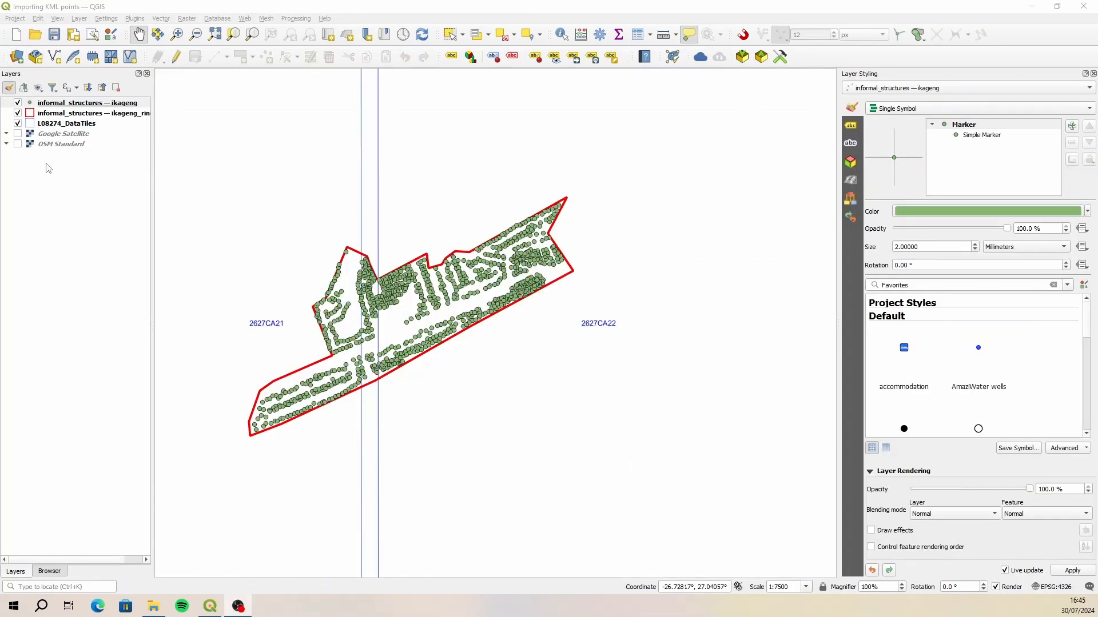
pyautogui.click(18, 58)
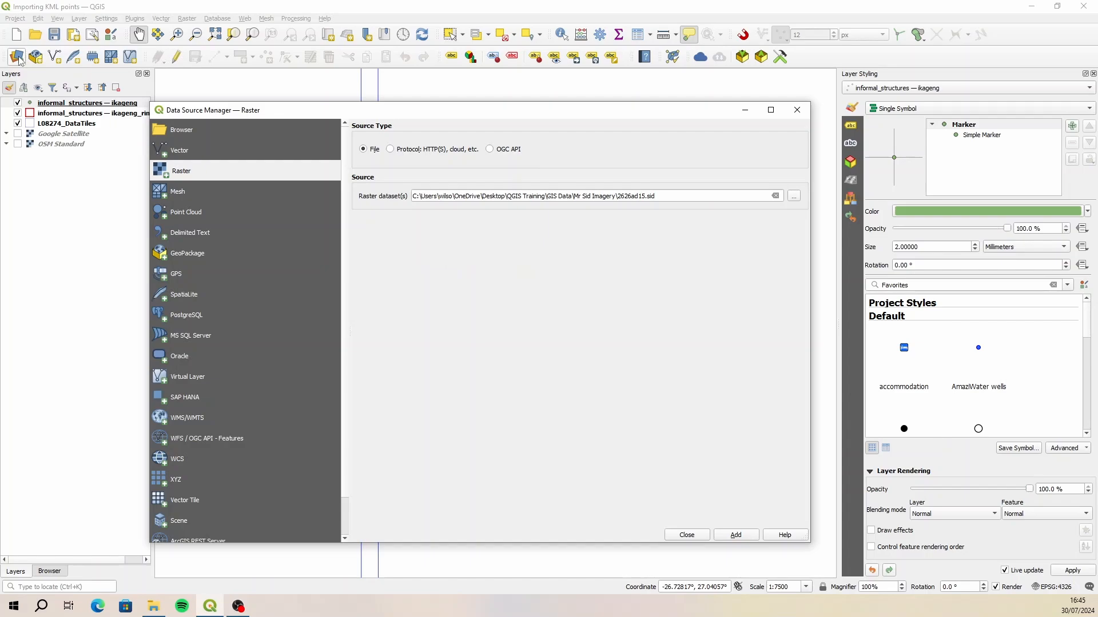
pyautogui.click(793, 197)
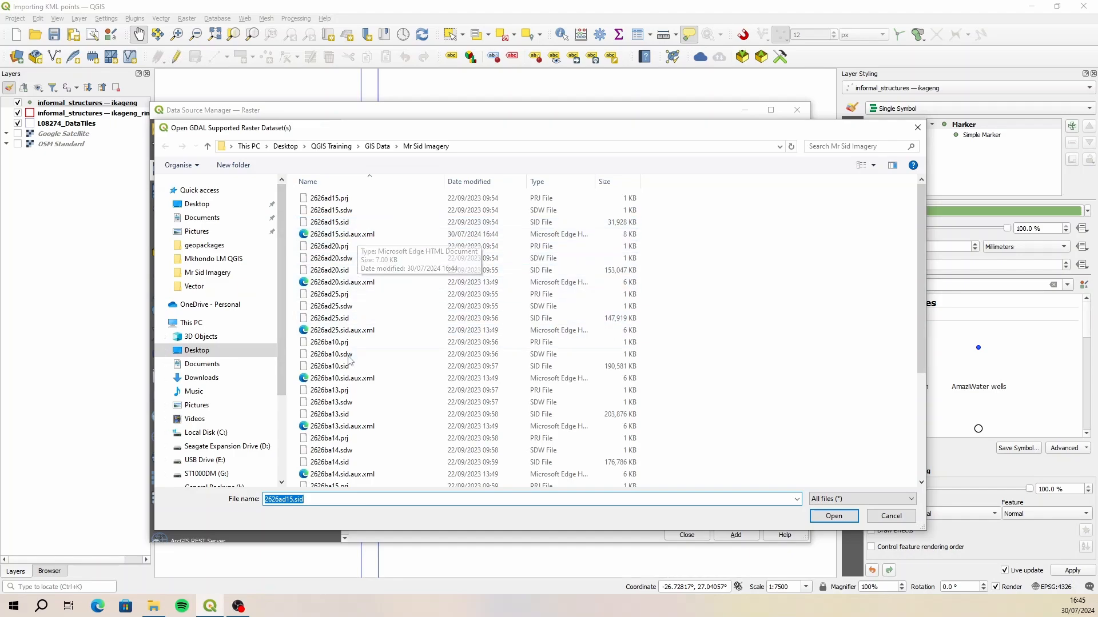
pyautogui.scroll(-4, 388, 425)
pyautogui.scroll(-1, 389, 424)
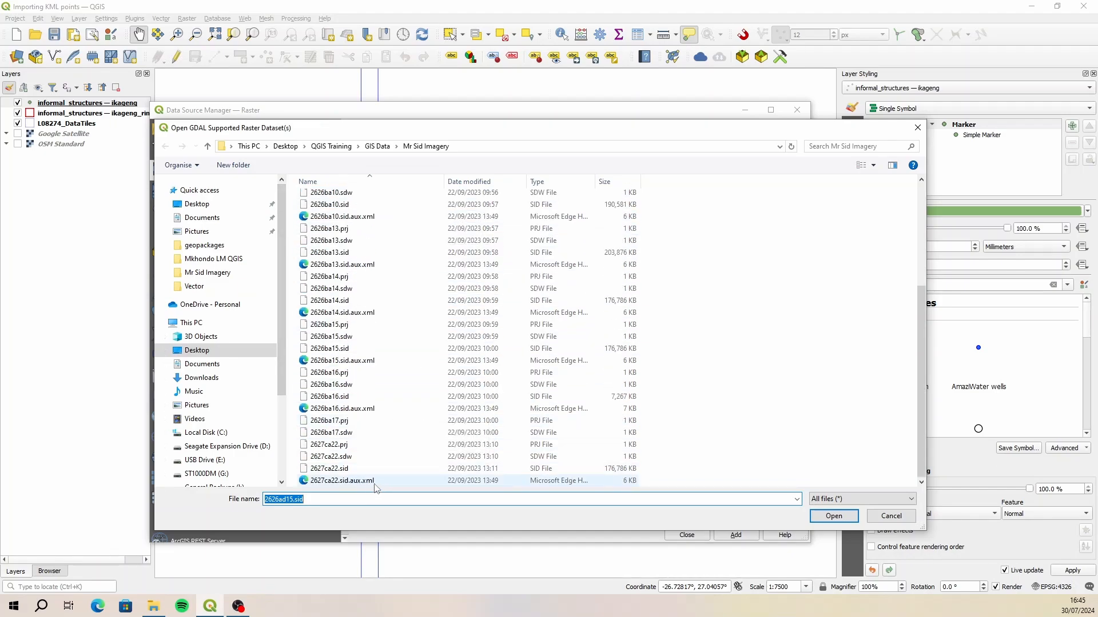
pyautogui.click(338, 470)
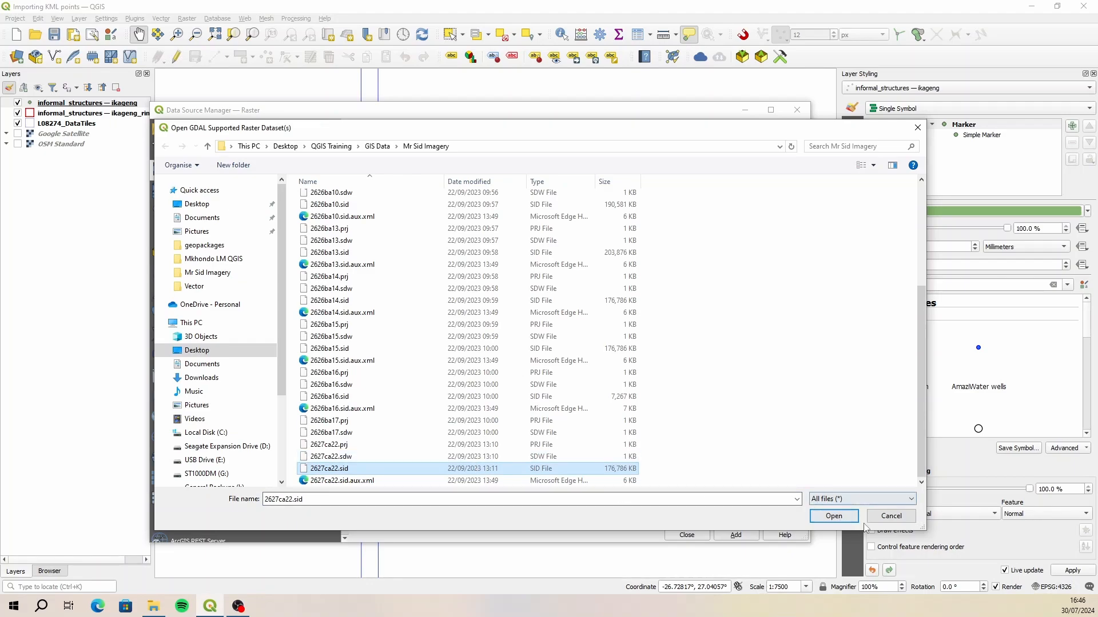
pyautogui.click(844, 517)
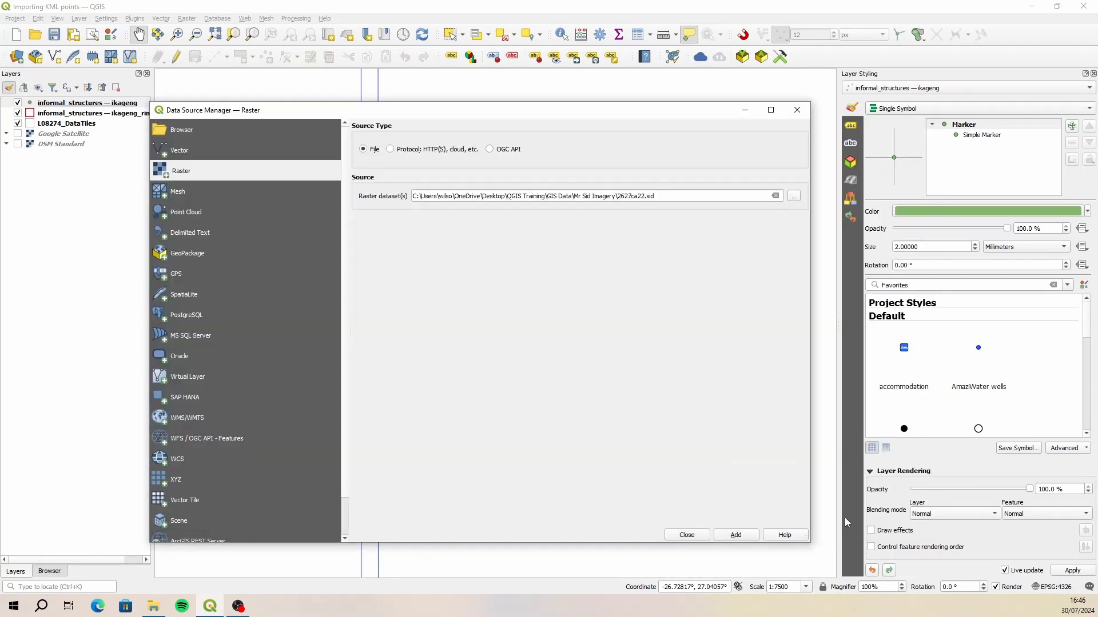
pyautogui.click(737, 535)
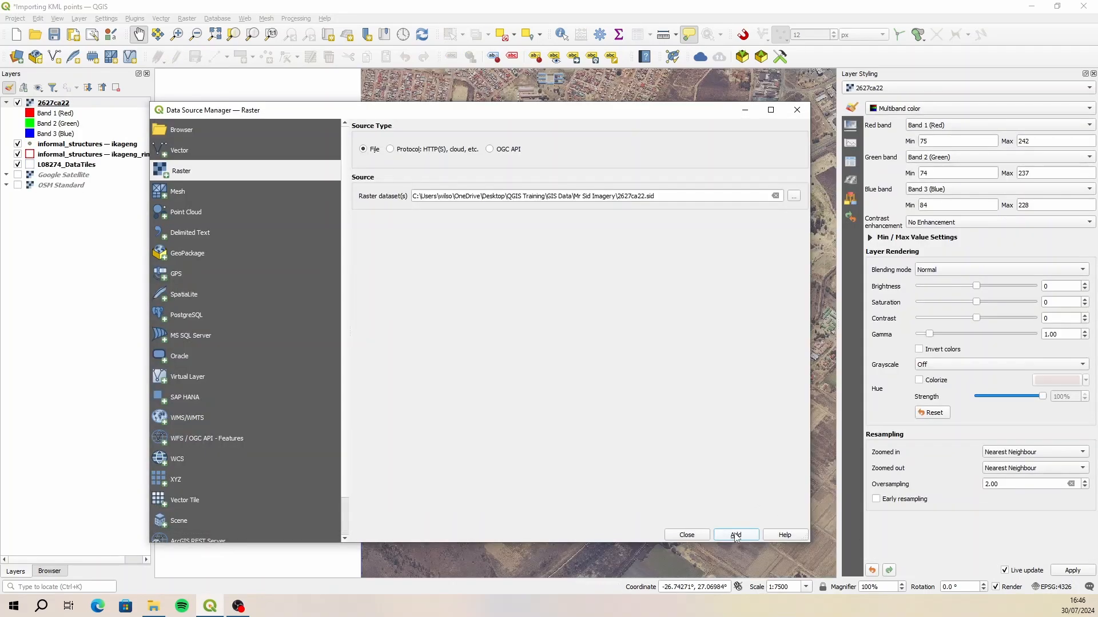
pyautogui.click(697, 536)
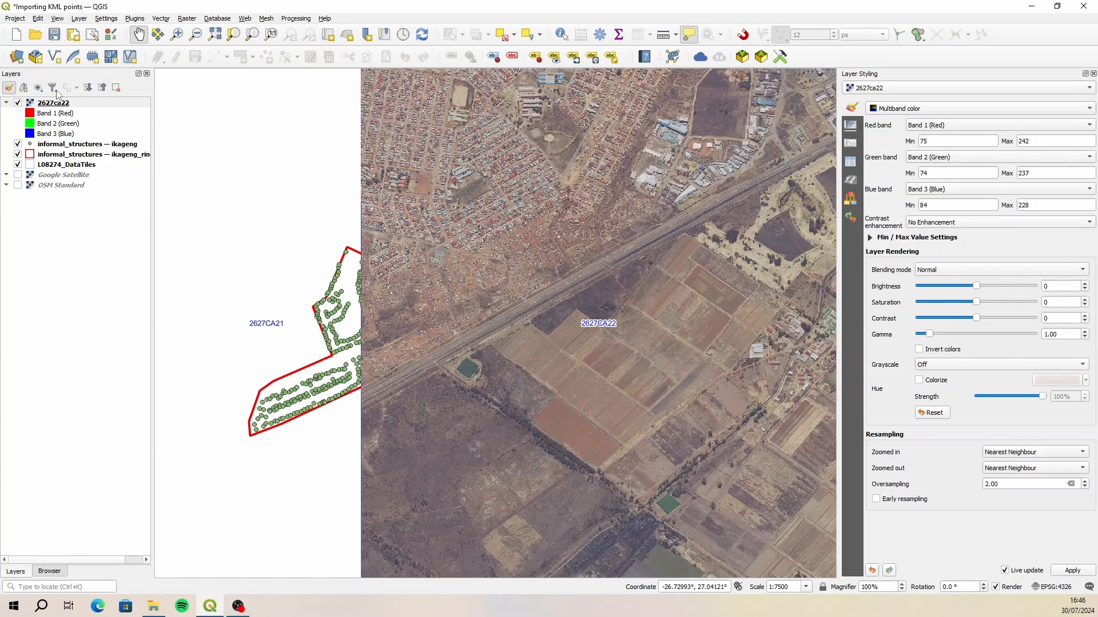
# Move the 2627ca22 raster directly beneath L08274_DataTiles and group the two layers under the name IMAGES
pyautogui.moveTo(70, 107); pyautogui.dragTo(49, 217)
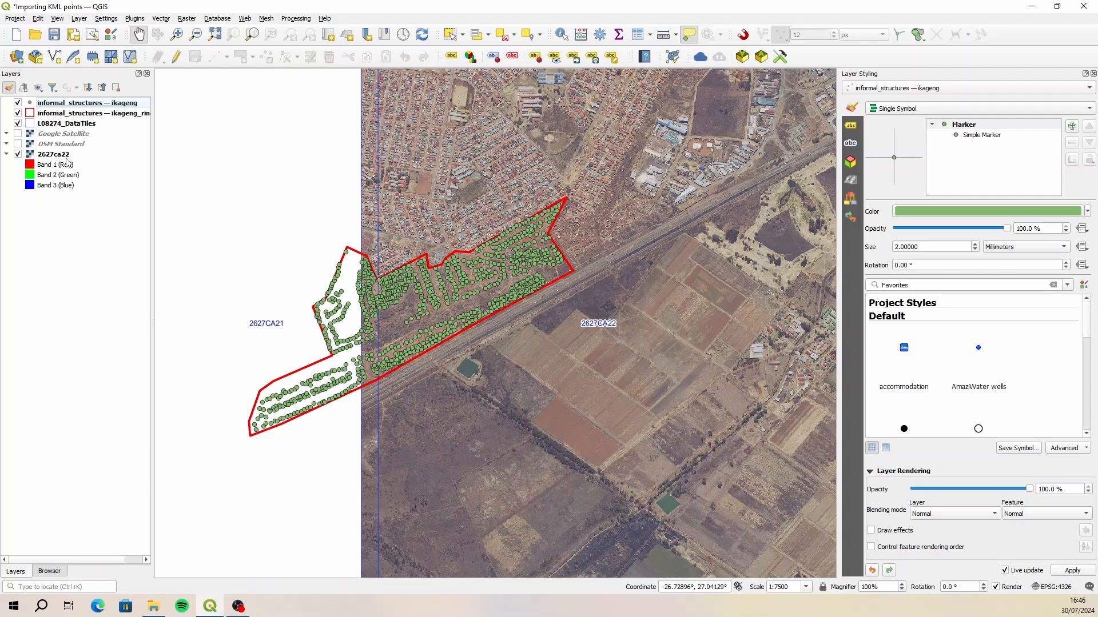
pyautogui.moveTo(58, 156); pyautogui.dragTo(95, 135)
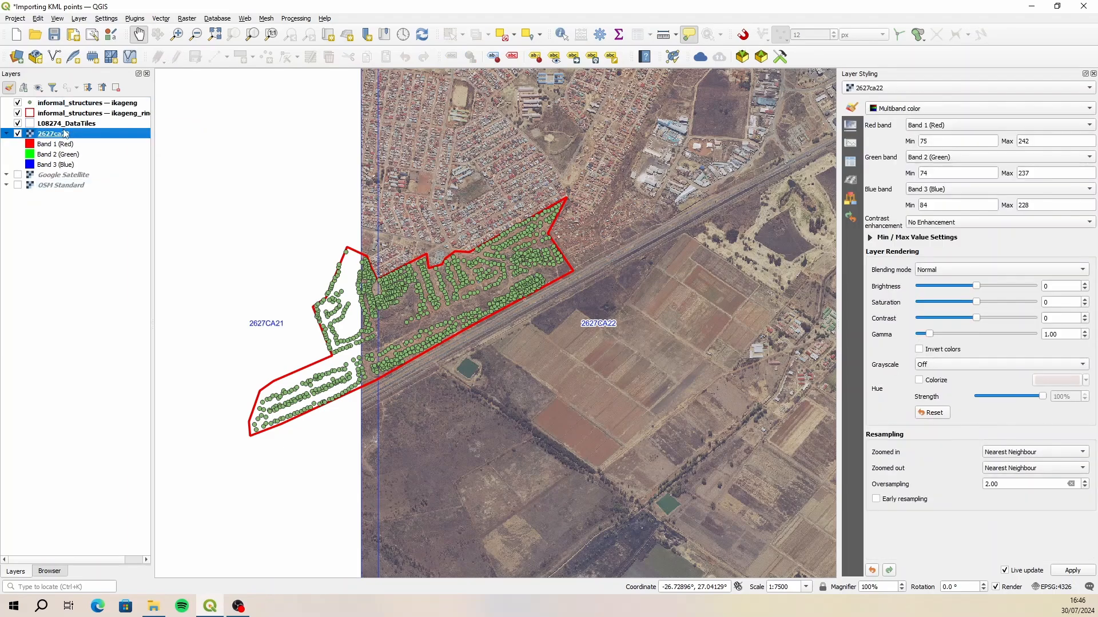
pyautogui.click(62, 124)
pyautogui.rightClick(64, 126)
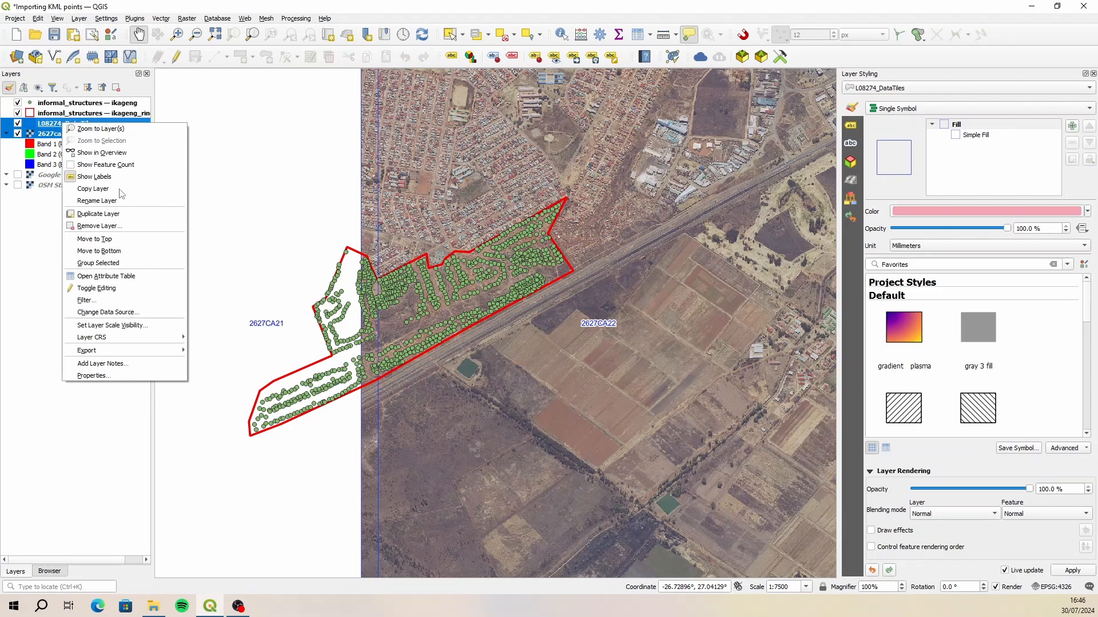
pyautogui.click(115, 263)
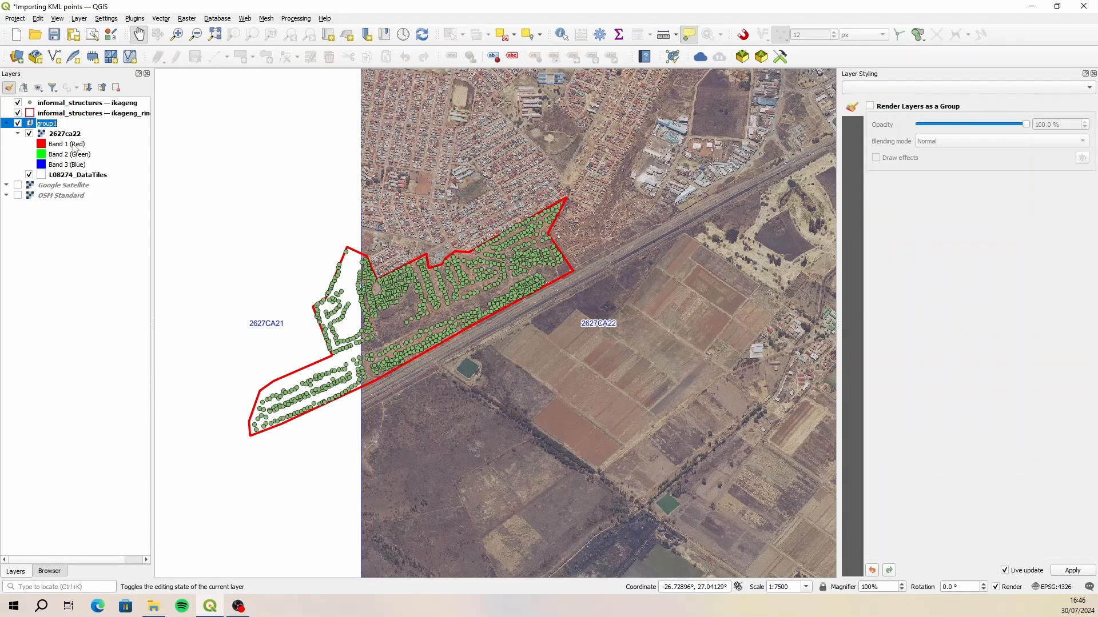
pyautogui.write('IMAGES')
pyautogui.press('Return')
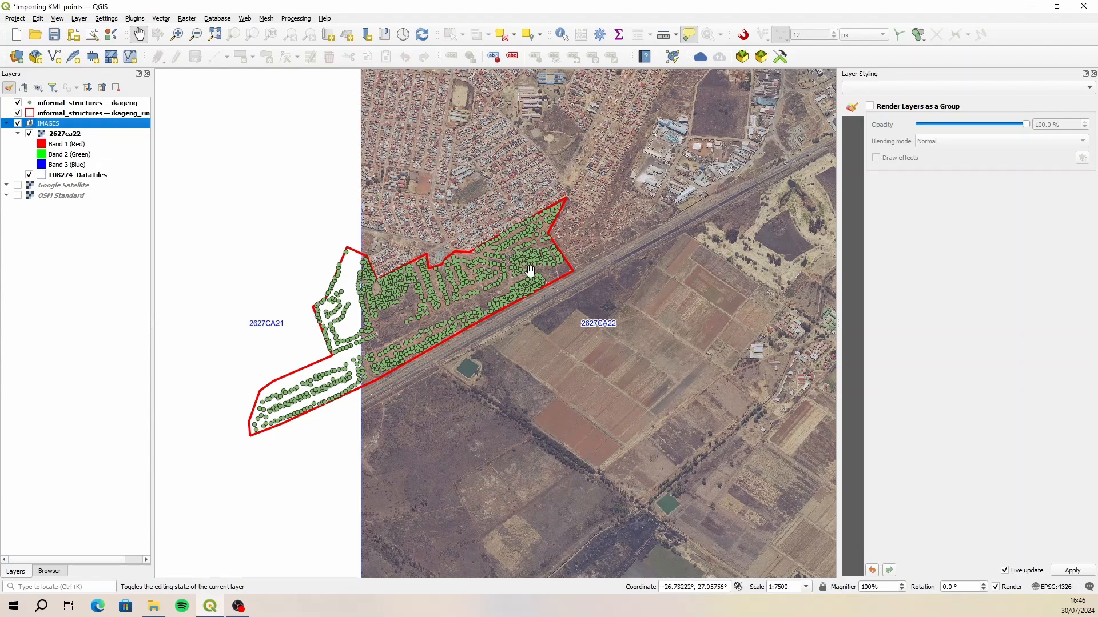
# Examine how the ikageng points and ring-fence line match the structures on the 2627ca22 imagery along the settlement's eastern part
pyautogui.scroll(3, 395, 300)
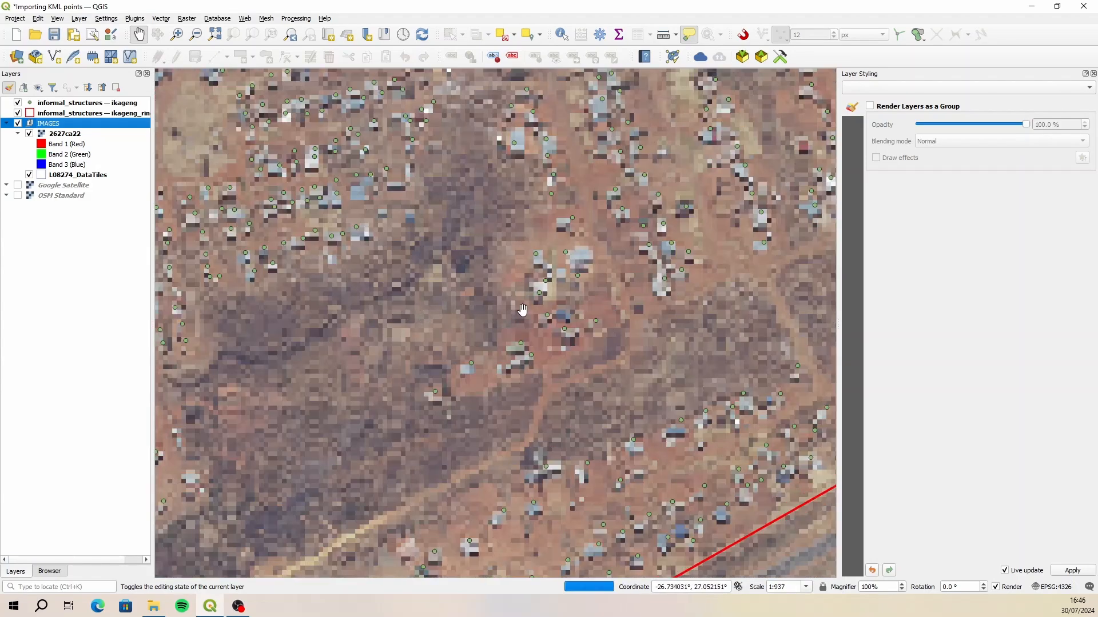
pyautogui.moveTo(720, 285); pyautogui.dragTo(539, 181)
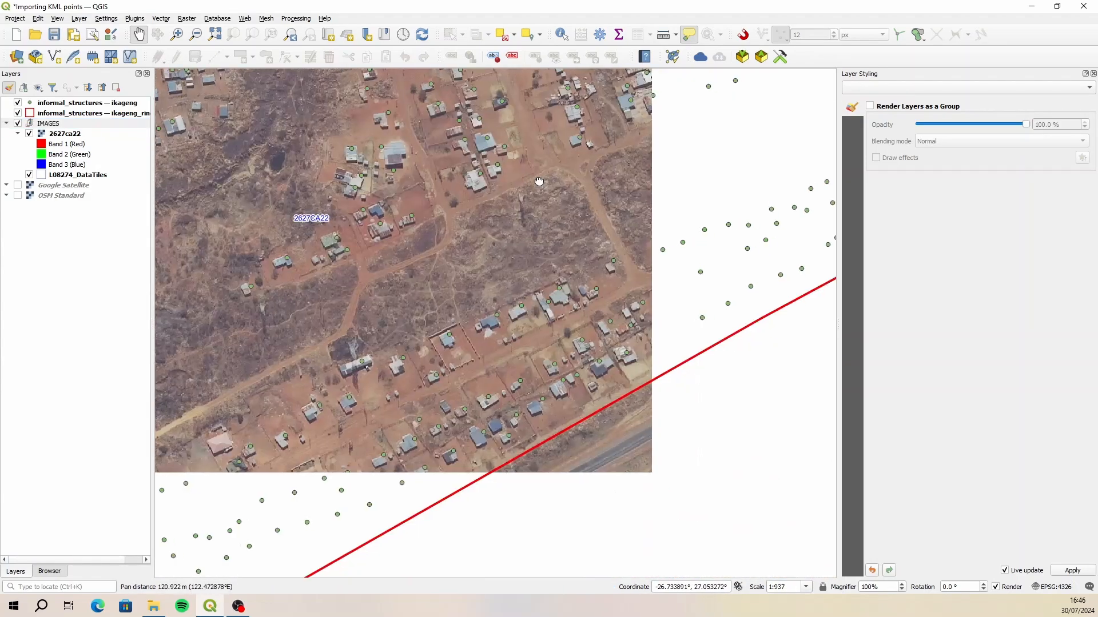
pyautogui.moveTo(690, 182); pyautogui.dragTo(377, 311)
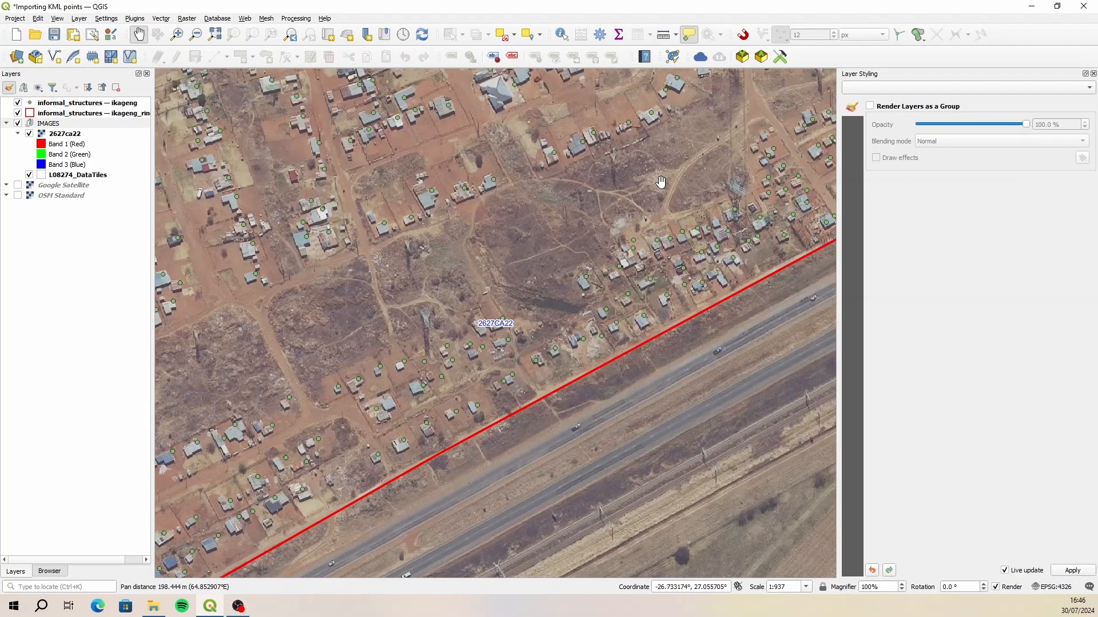
pyautogui.moveTo(676, 164); pyautogui.dragTo(427, 349)
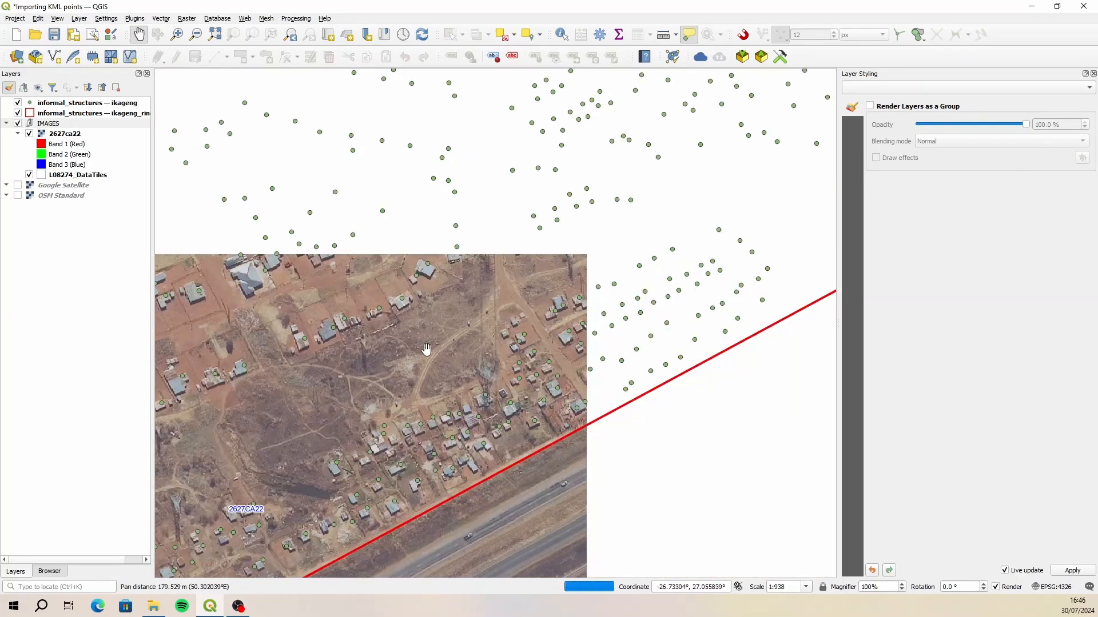
pyautogui.moveTo(680, 240); pyautogui.dragTo(484, 338)
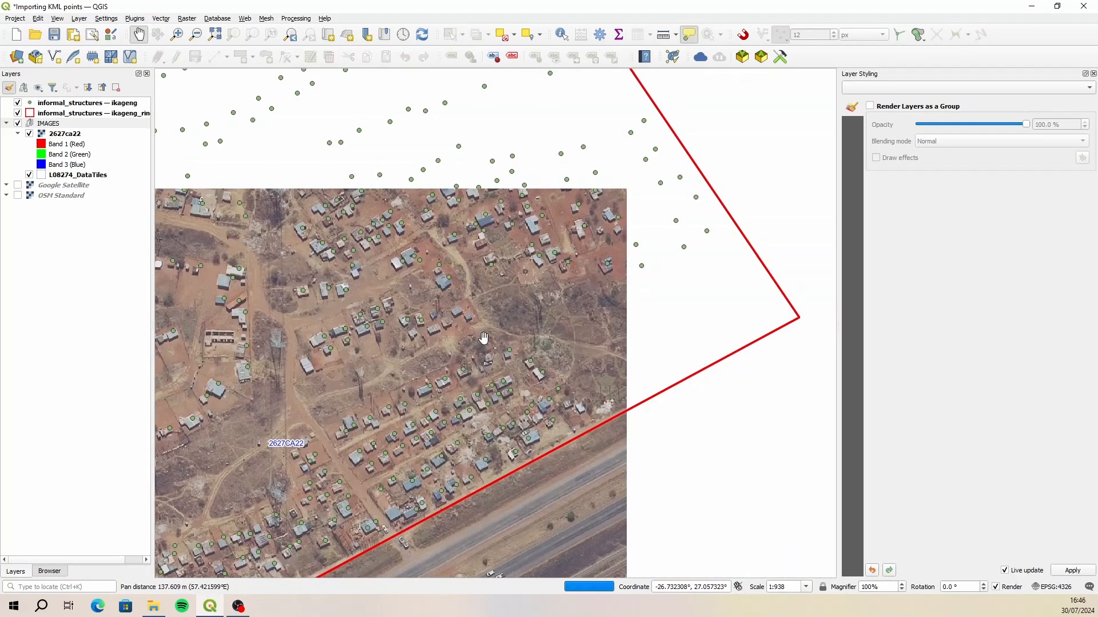
pyautogui.moveTo(573, 181); pyautogui.dragTo(486, 358)
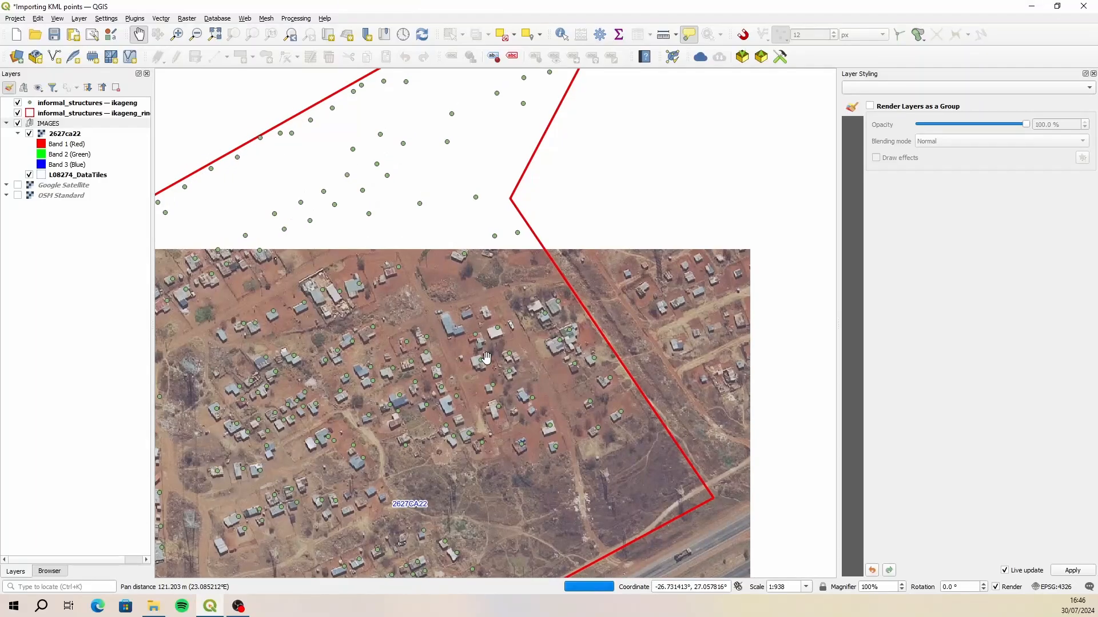
pyautogui.moveTo(244, 457); pyautogui.dragTo(477, 294)
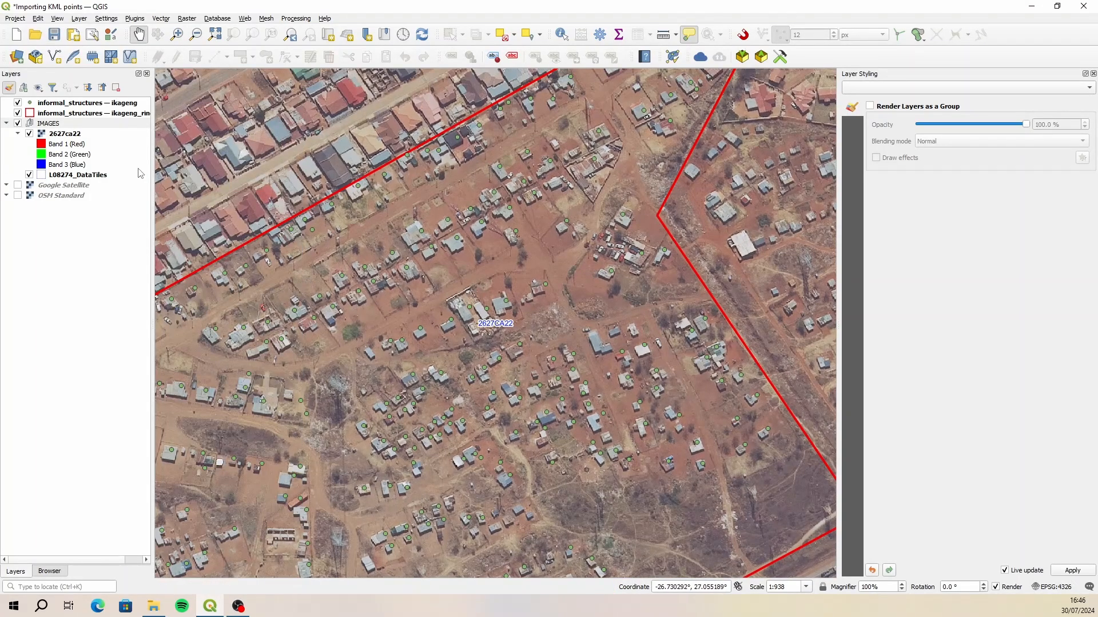
# Show the Google Satellite layer and switch the IMAGES group on and off to compare both images, leaving the group hidden
pyautogui.click(17, 186)
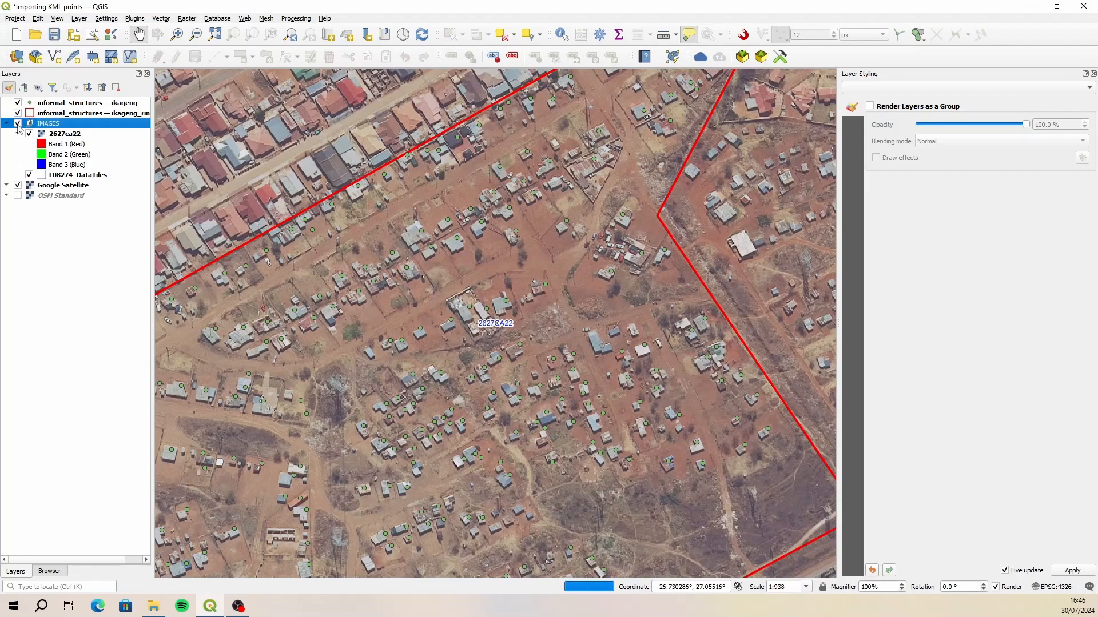
pyautogui.click(18, 124)
pyautogui.click(18, 124)
pyautogui.click(18, 124)
pyautogui.click(18, 124)
pyautogui.click(17, 124)
pyautogui.click(18, 124)
pyautogui.click(18, 124)
pyautogui.click(17, 124)
pyautogui.click(17, 124)
pyautogui.click(17, 124)
pyautogui.click(17, 124)
pyautogui.click(18, 125)
pyautogui.click(18, 124)
pyautogui.click(18, 124)
pyautogui.click(18, 124)
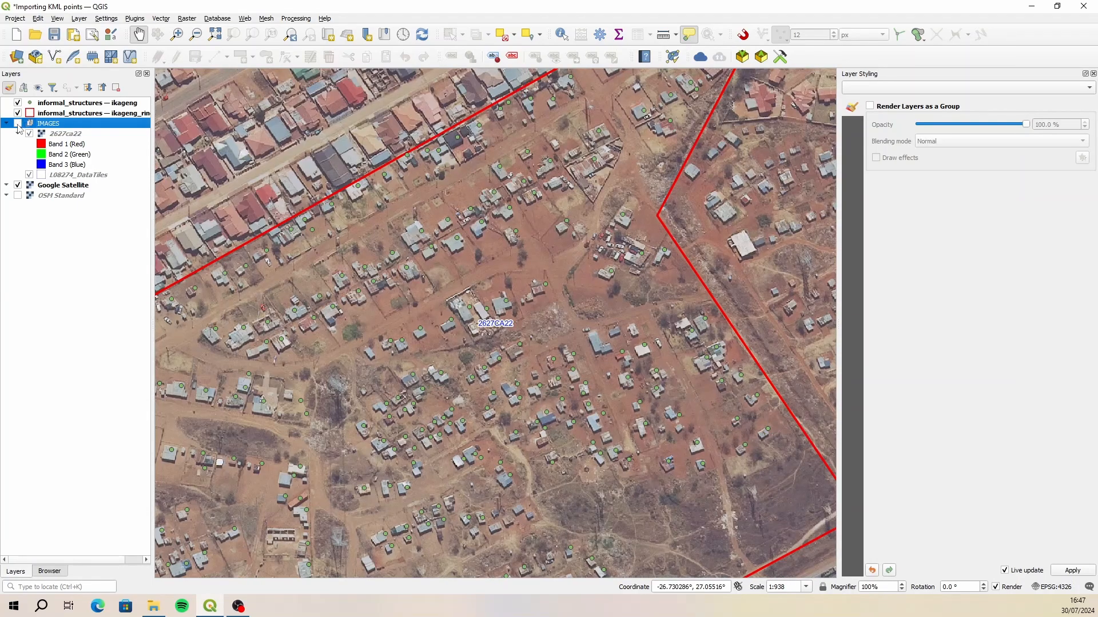
pyautogui.click(17, 124)
pyautogui.click(18, 124)
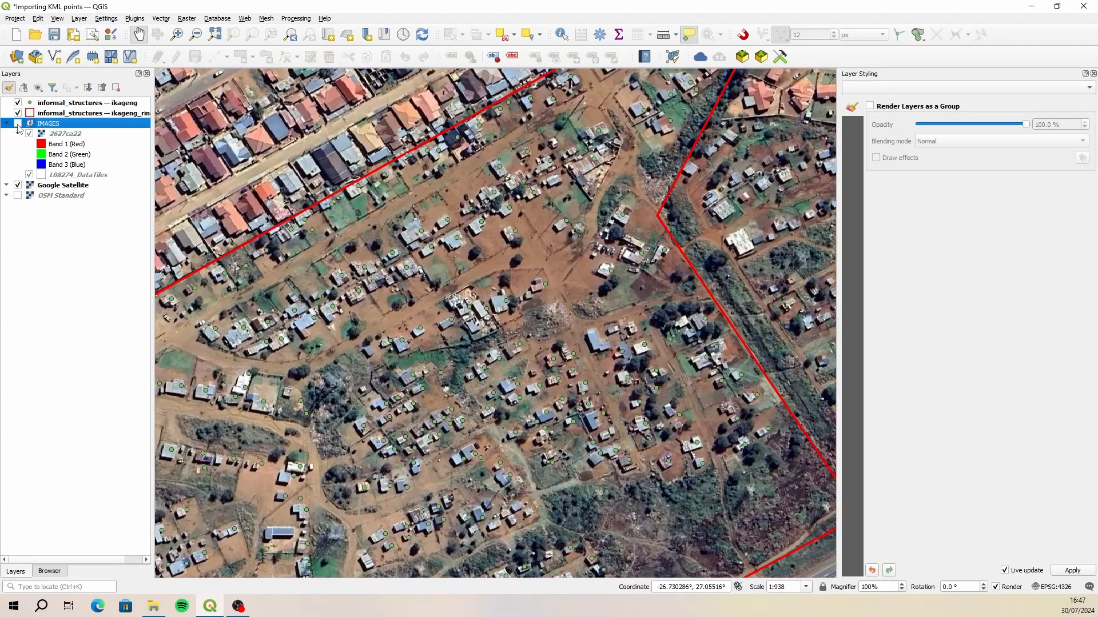
pyautogui.click(18, 124)
pyautogui.click(18, 124)
pyautogui.click(18, 124)
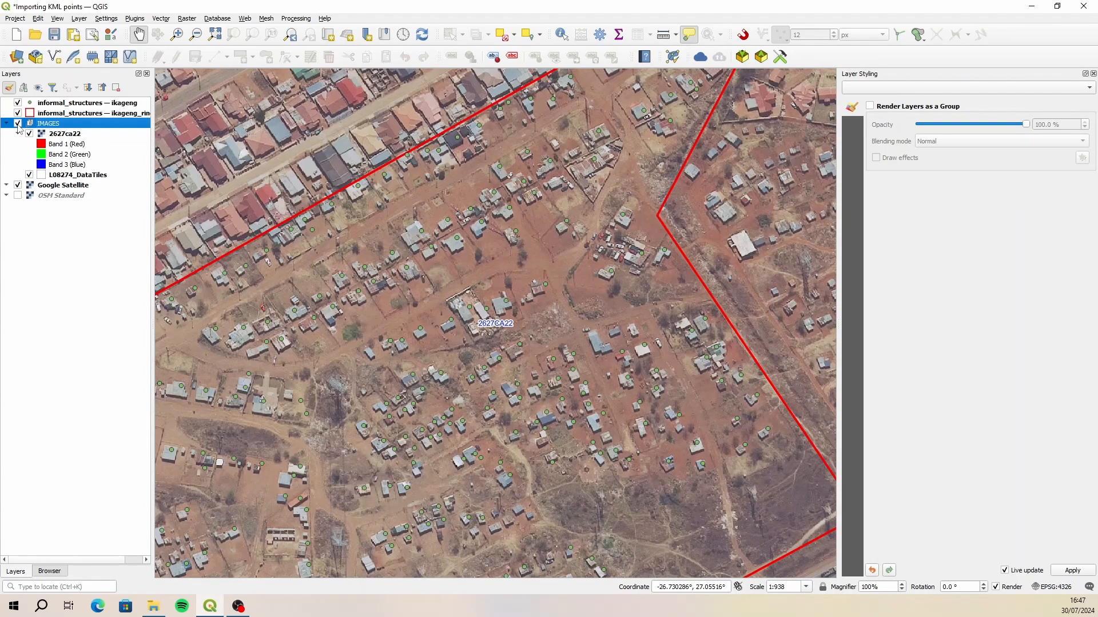
pyautogui.click(18, 124)
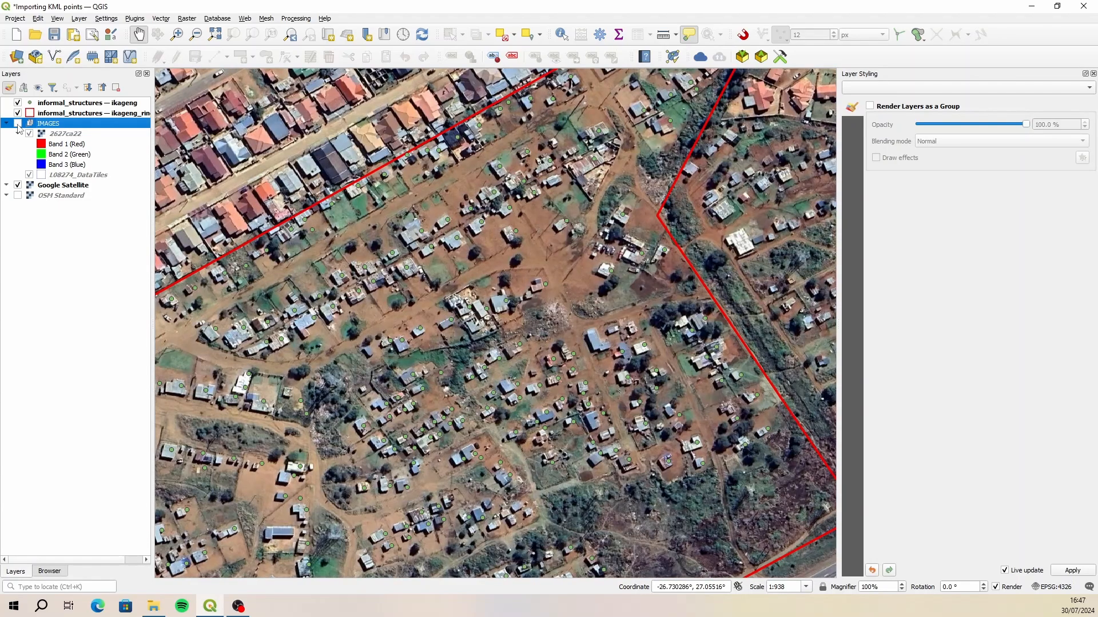
pyautogui.click(17, 124)
pyautogui.click(18, 124)
pyautogui.click(18, 124)
pyautogui.click(17, 124)
pyautogui.click(18, 124)
pyautogui.click(18, 124)
# Compare both images at close range by toggling the IMAGES group, and leave the group hidden and collapsed
pyautogui.scroll(1, 439, 343)
pyautogui.moveTo(556, 266); pyautogui.dragTo(522, 283)
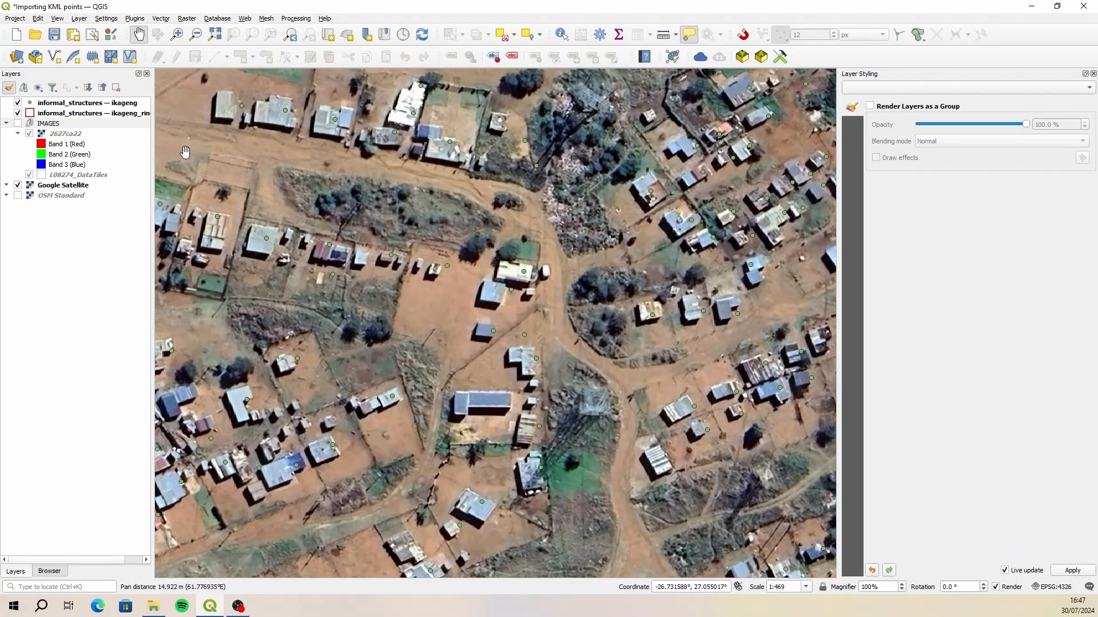
pyautogui.click(18, 124)
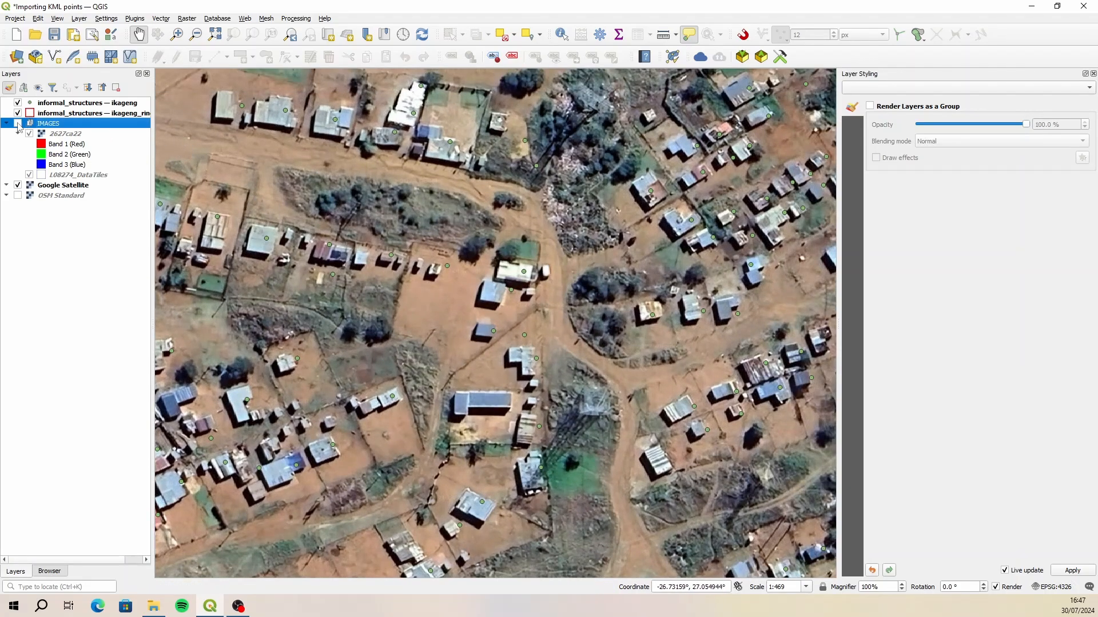
pyautogui.click(18, 123)
pyautogui.click(18, 124)
pyautogui.click(17, 124)
pyautogui.click(18, 123)
pyautogui.click(18, 124)
pyautogui.click(18, 123)
pyautogui.click(18, 124)
pyautogui.click(18, 123)
pyautogui.click(18, 124)
pyautogui.click(7, 123)
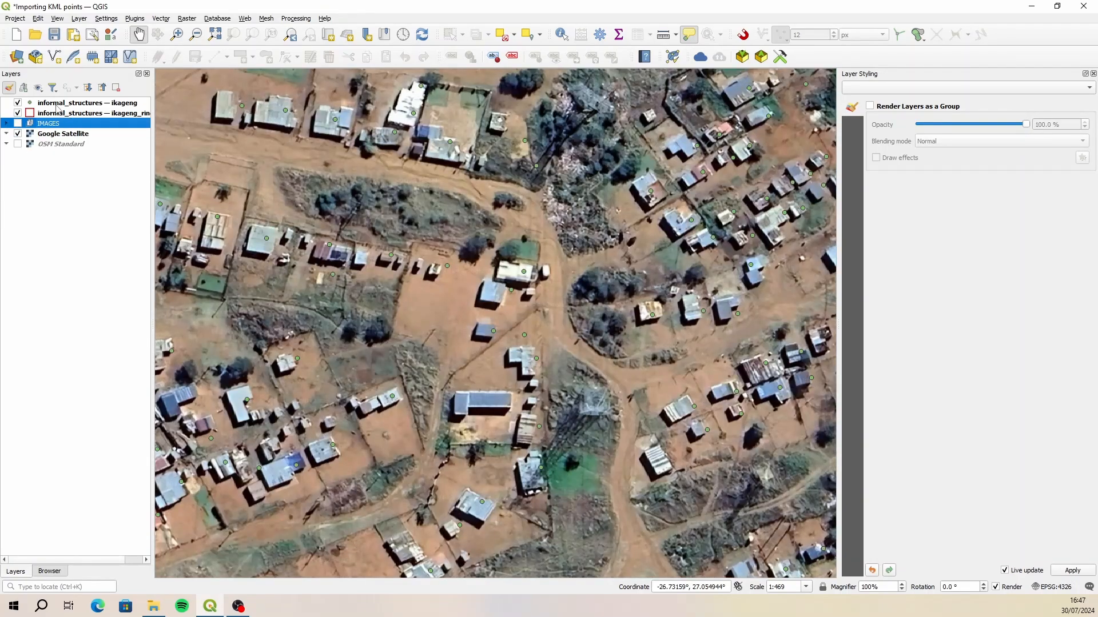
# Examine the ikageng points and ring-fence line over Google Satellite, including the structures east of the boundary
pyautogui.click(57, 106)
pyautogui.scroll(-2, 442, 305)
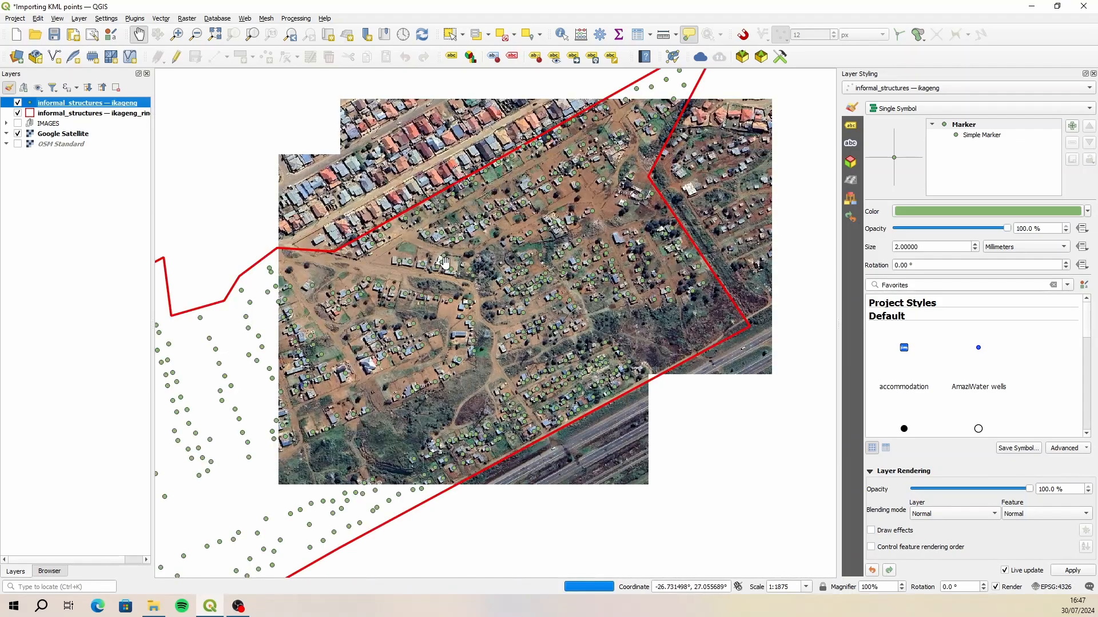
pyautogui.moveTo(466, 244); pyautogui.dragTo(487, 332)
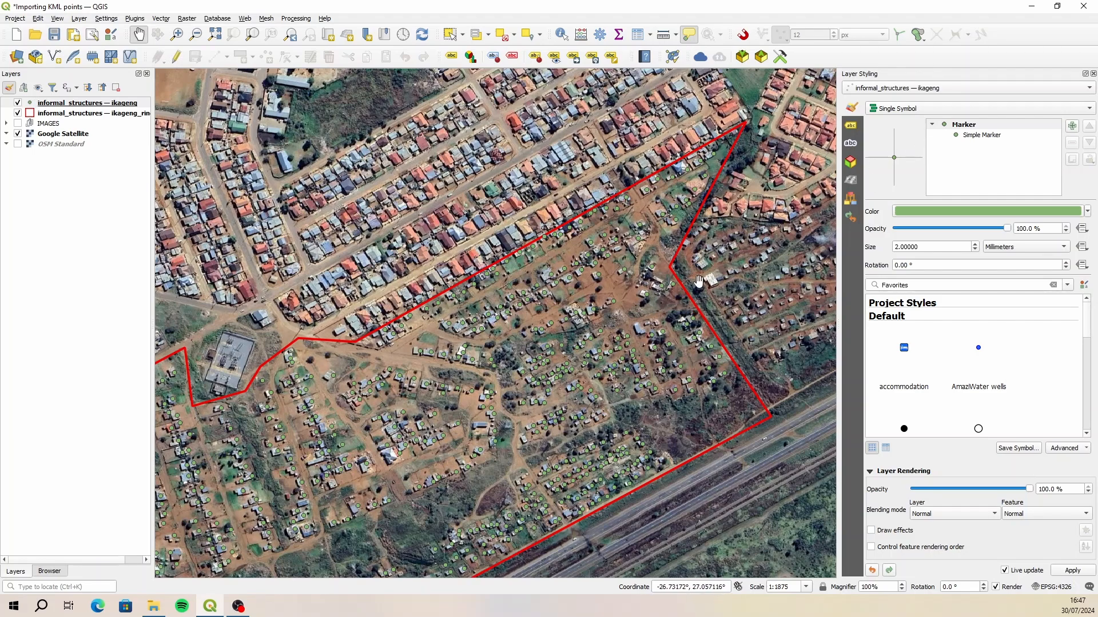
pyautogui.moveTo(630, 195)
pyautogui.moveTo(813, 210); pyautogui.dragTo(612, 190)
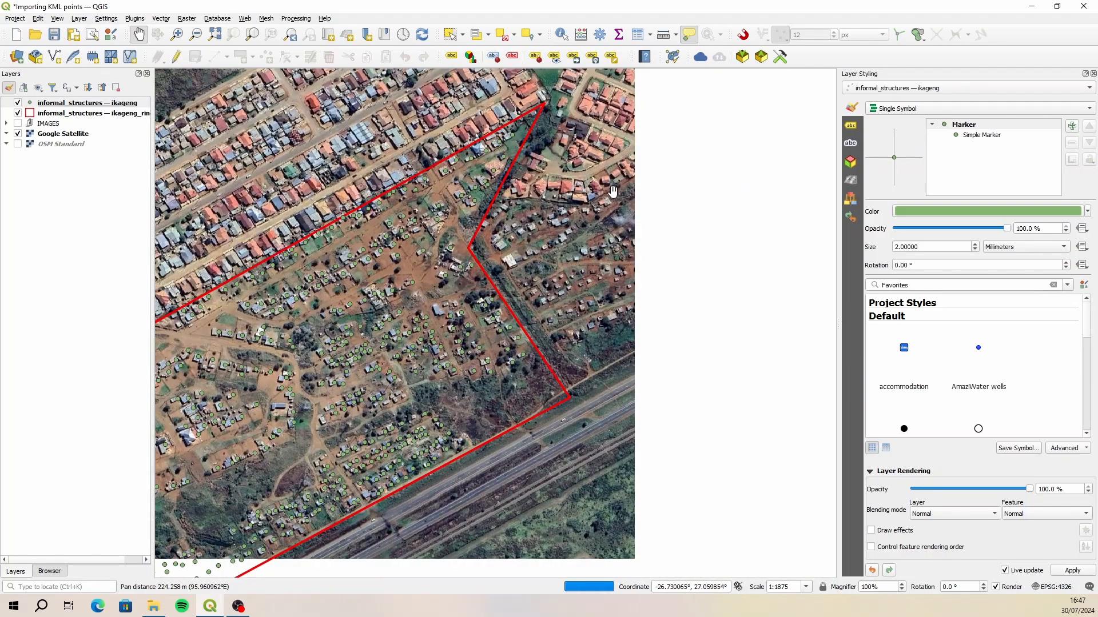
pyautogui.moveTo(495, 274); pyautogui.dragTo(558, 276)
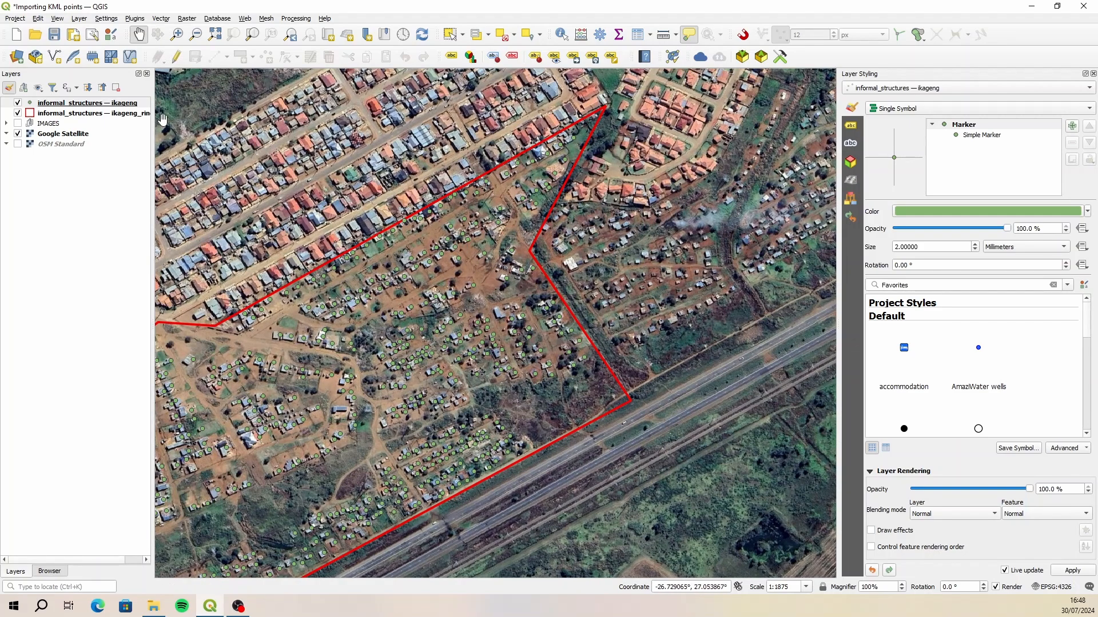
# Set the fill colour of the ikageng points' simple marker to bright cyan #02dff8
pyautogui.click(64, 103)
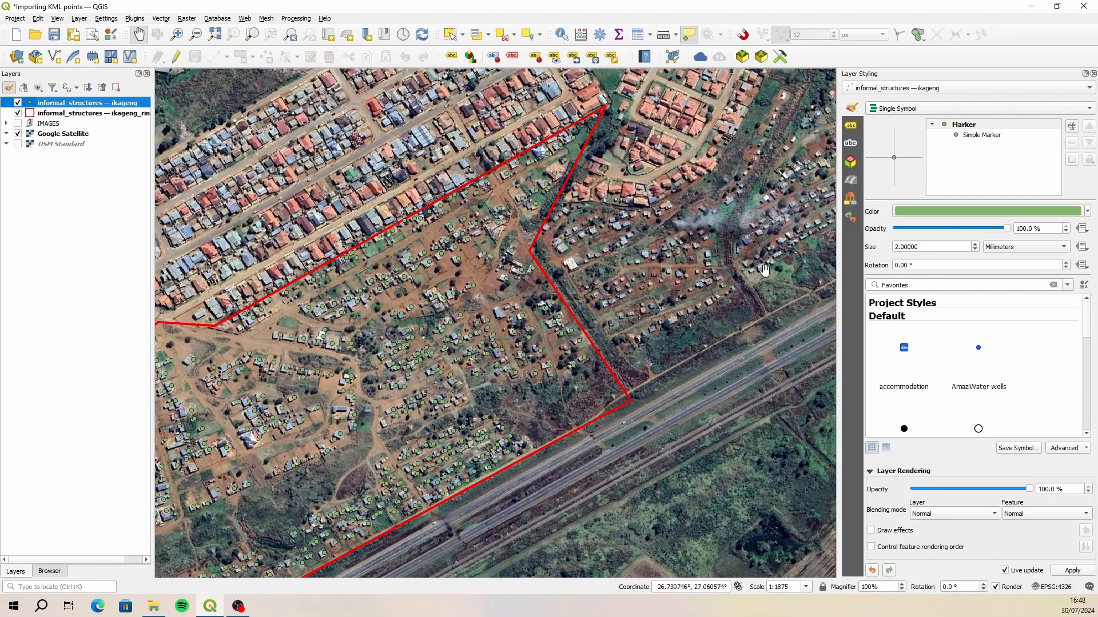
pyautogui.click(964, 137)
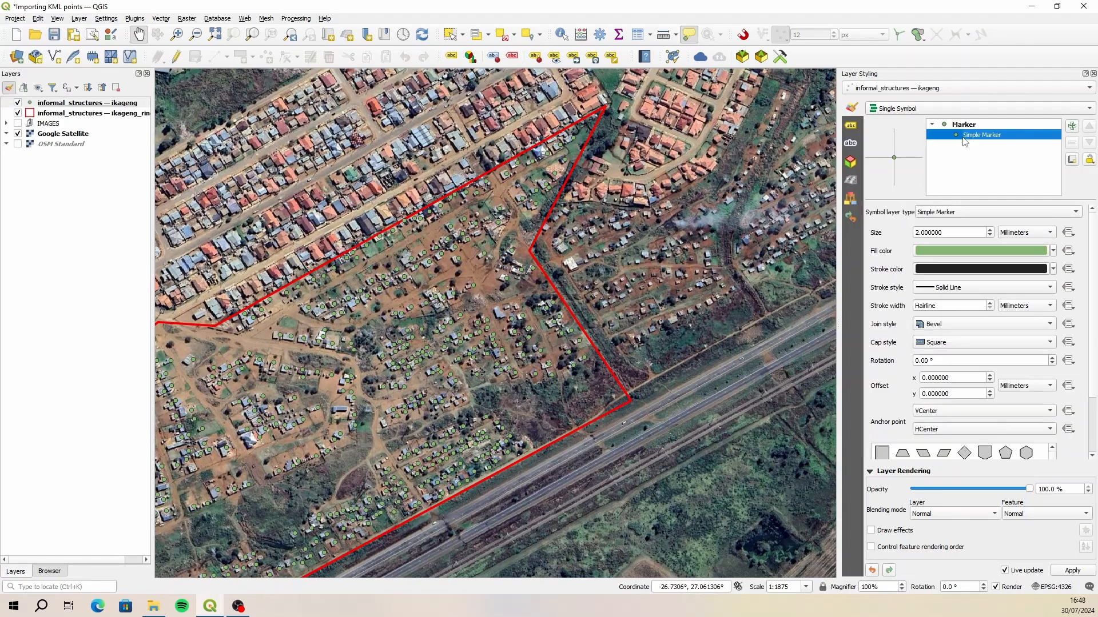
pyautogui.click(975, 251)
pyautogui.click(917, 220)
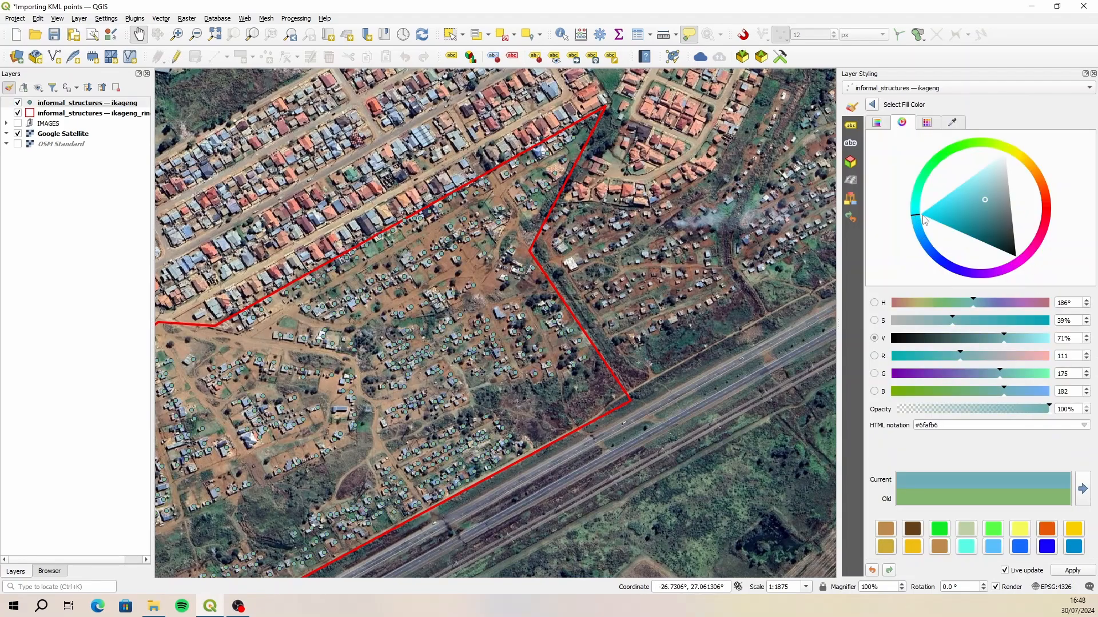
pyautogui.click(933, 222)
pyautogui.click(872, 105)
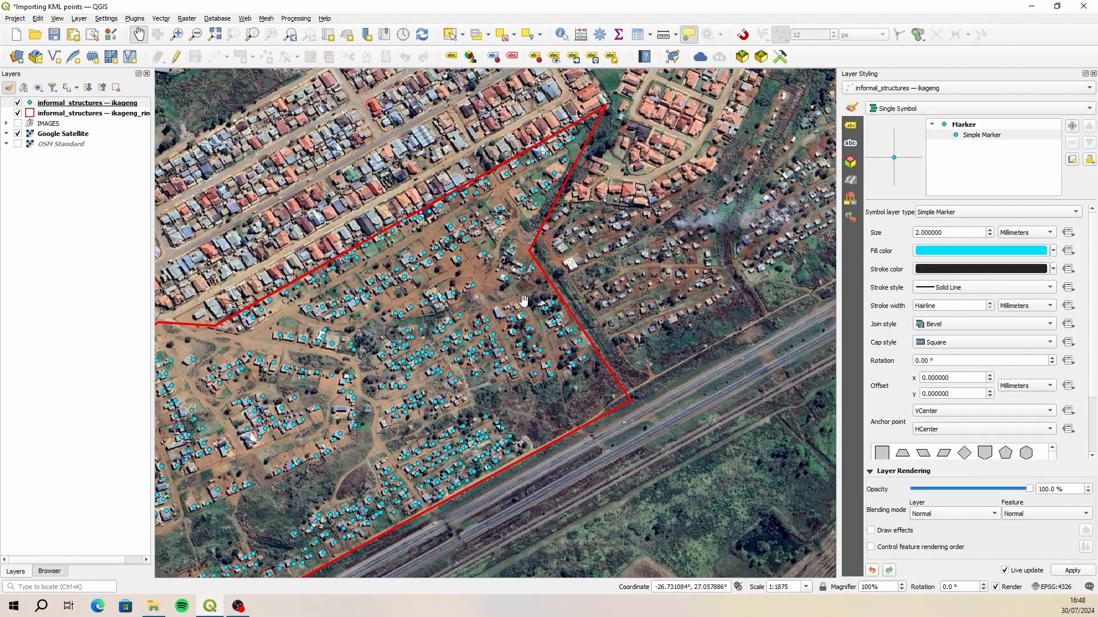
# Set the points' fill colour to light yellow #f7fc5a and check it against both images by toggling the IMAGES group
pyautogui.click(941, 252)
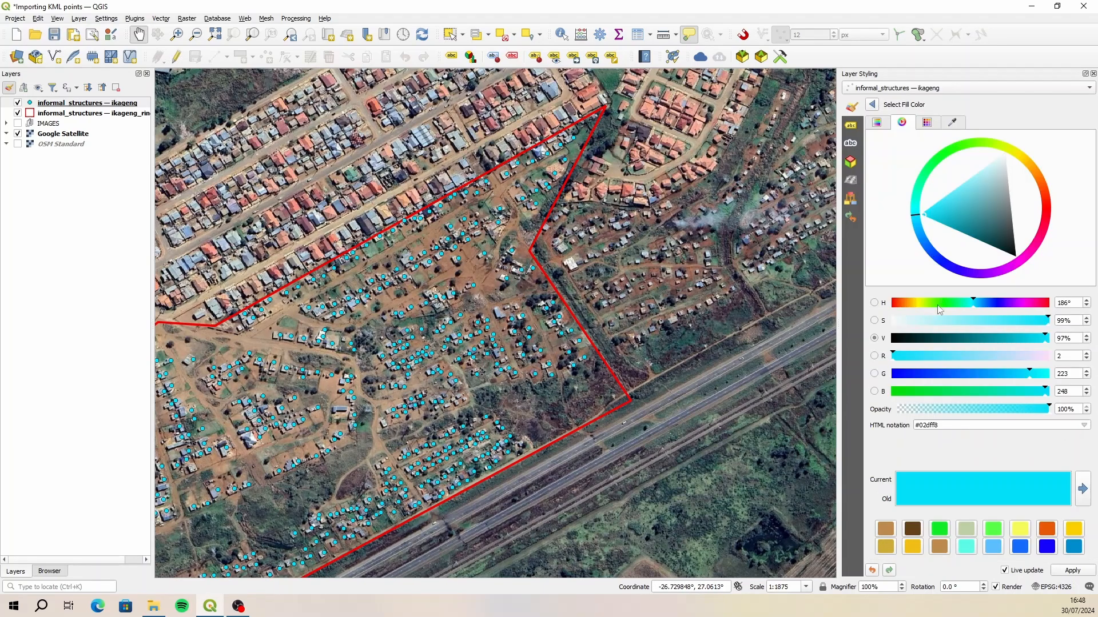
pyautogui.click(1021, 531)
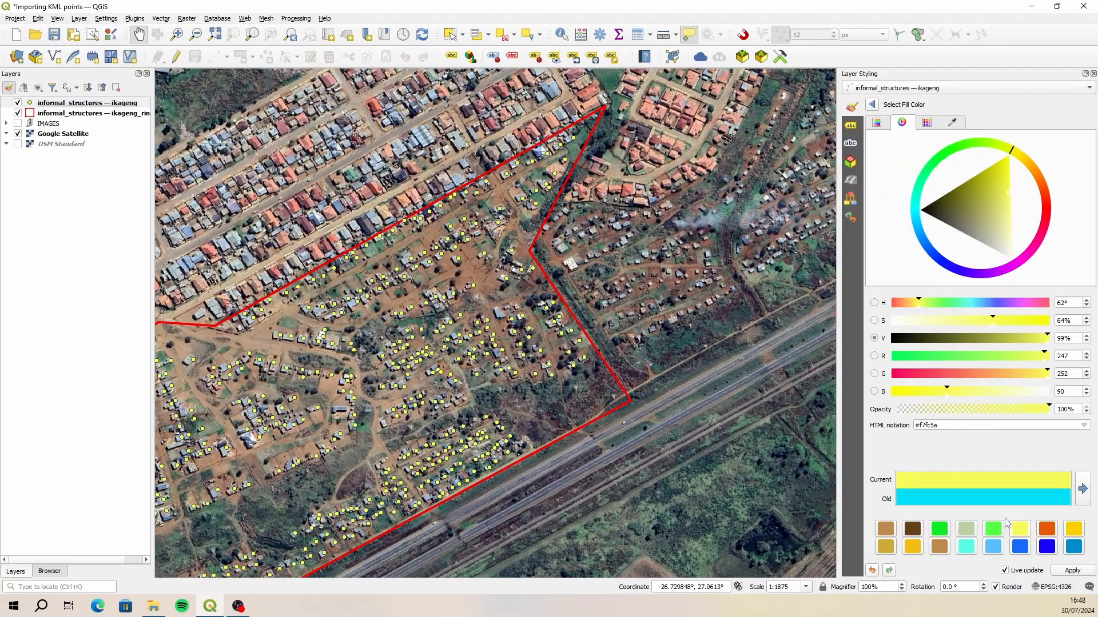
pyautogui.click(18, 124)
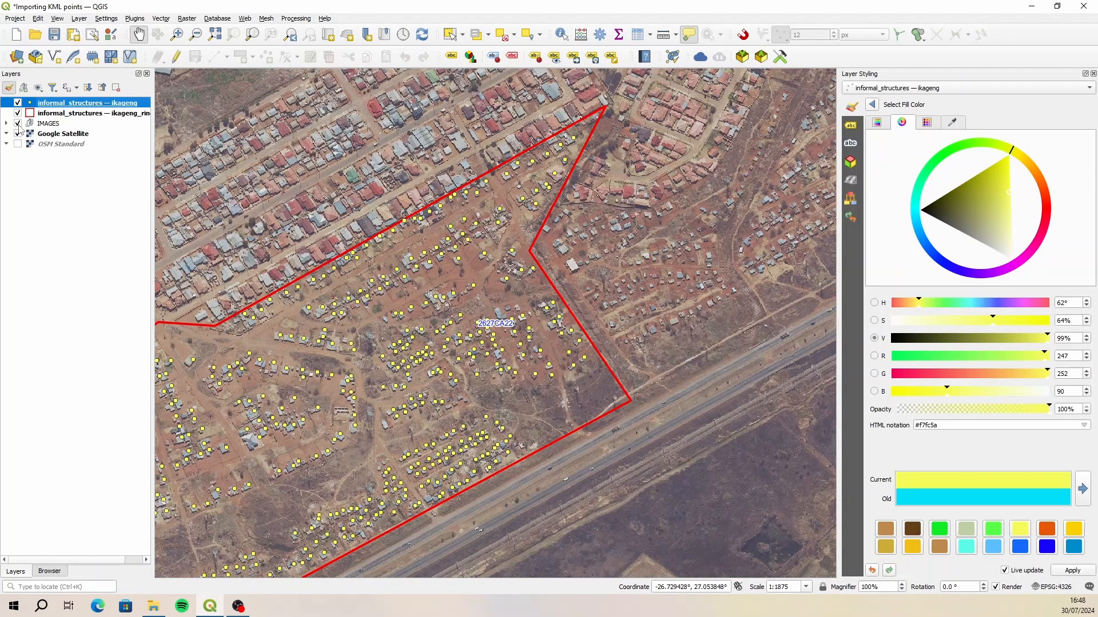
pyautogui.click(18, 124)
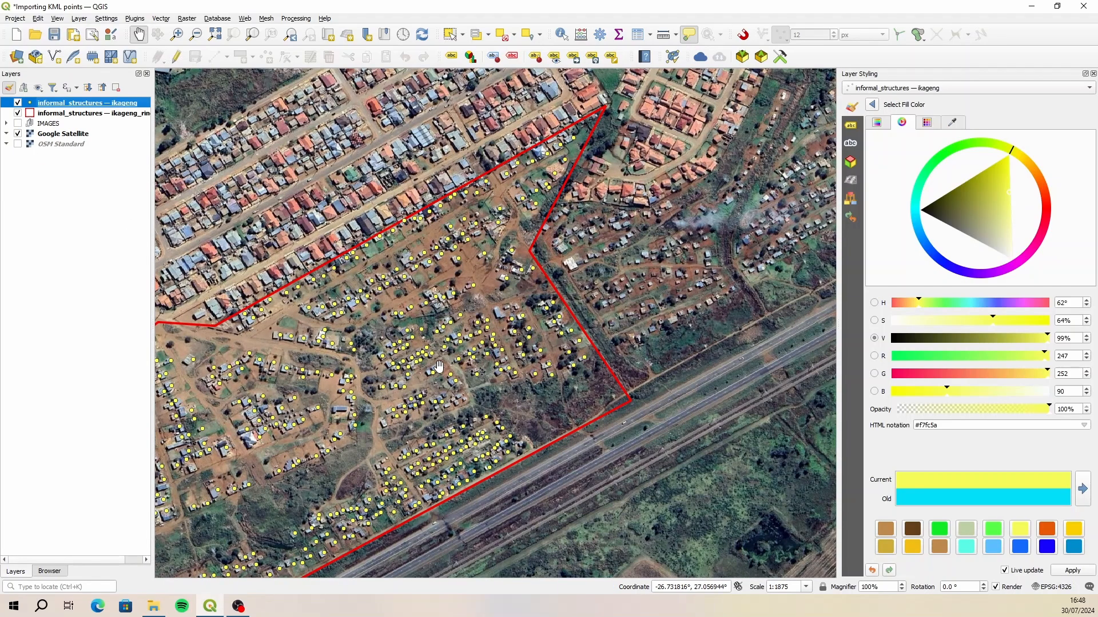
# Adjust the points' fill colour to a fully saturated yellow, #fcff00
pyautogui.moveTo(439, 366)
pyautogui.moveTo(998, 319); pyautogui.dragTo(1059, 319)
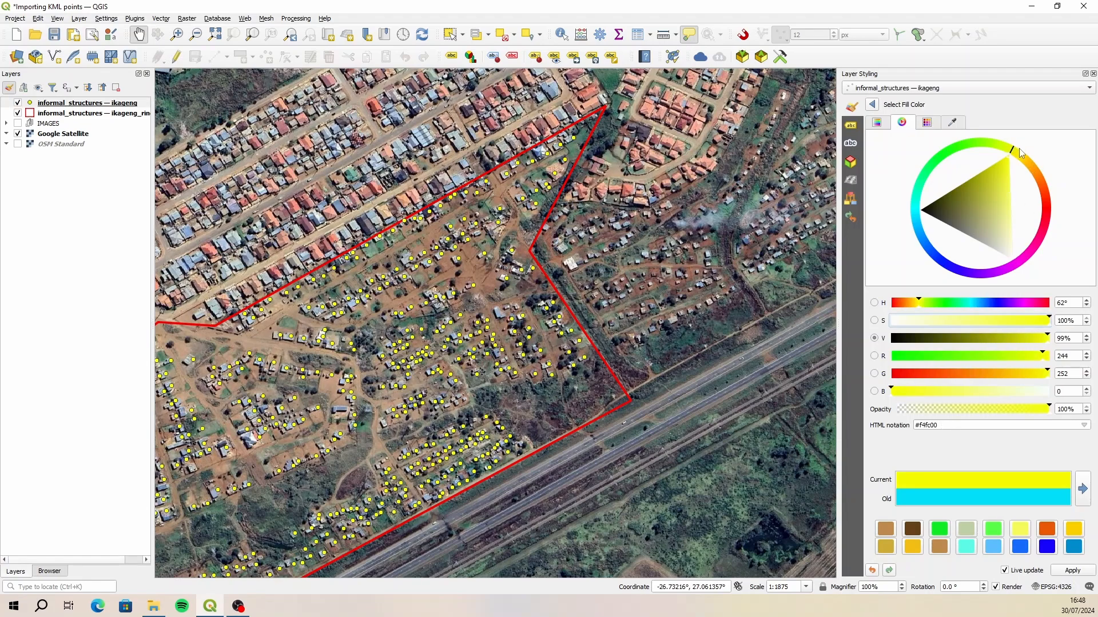
pyautogui.moveTo(1019, 149); pyautogui.dragTo(1018, 152)
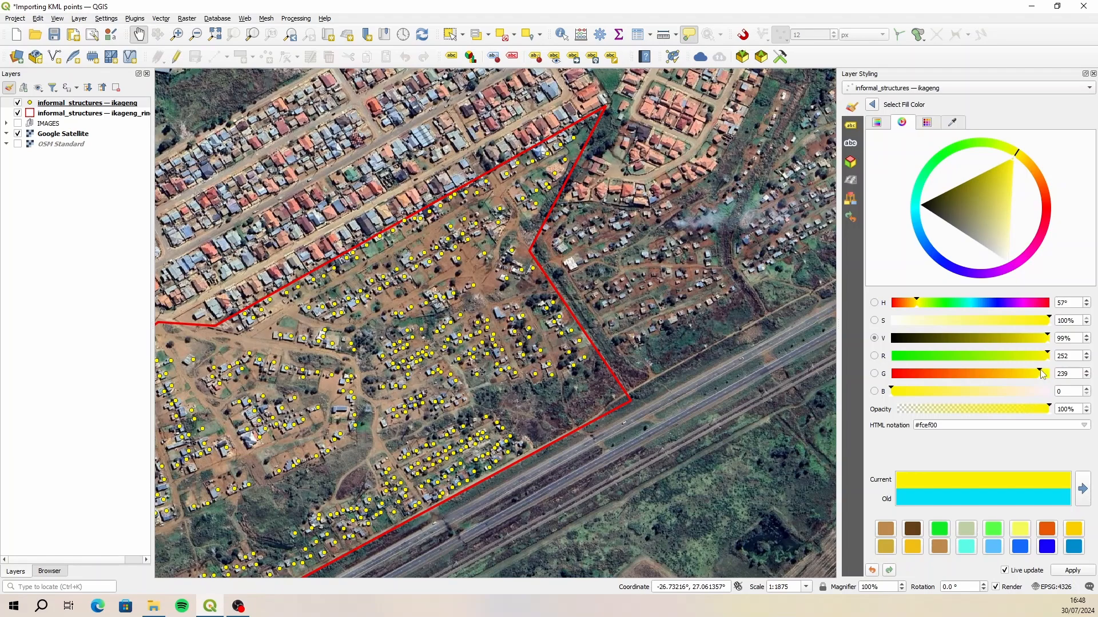
pyautogui.moveTo(1043, 374); pyautogui.dragTo(1061, 374)
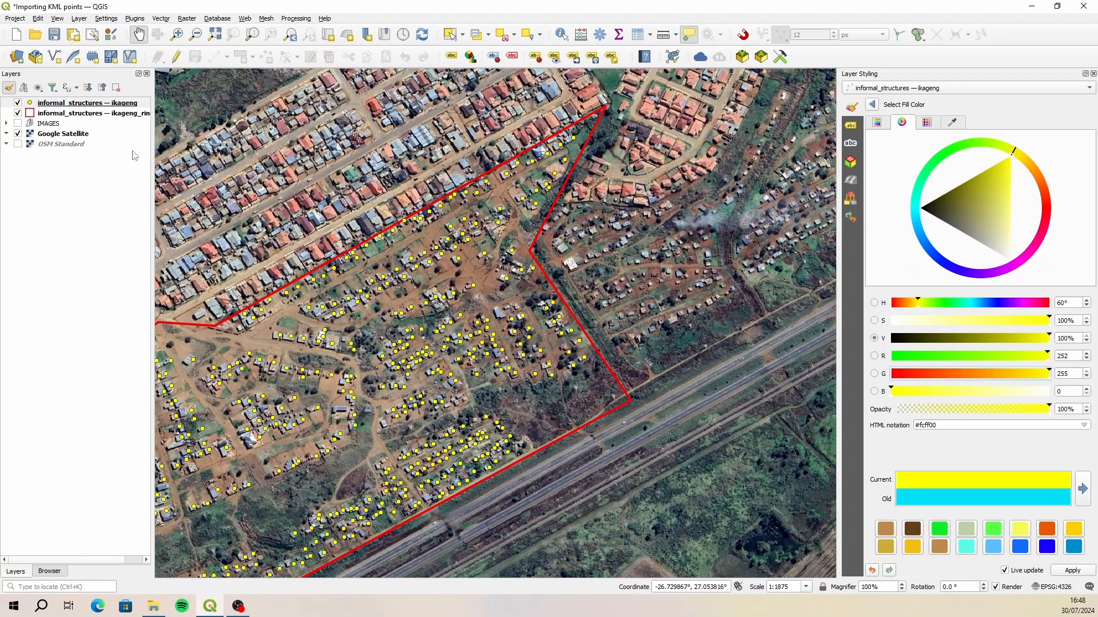
# Select several groups of ikageng points across the north-central settlement to check how the selection colour contrasts with their fill
pyautogui.click(82, 105)
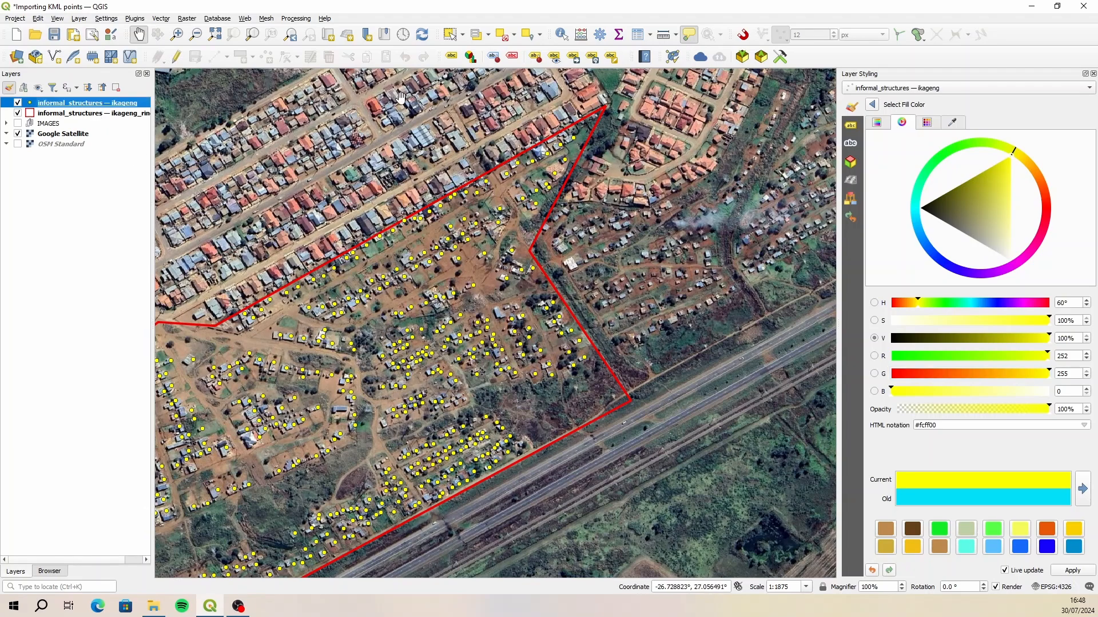
pyautogui.click(449, 34)
pyautogui.moveTo(602, 158); pyautogui.dragTo(380, 325)
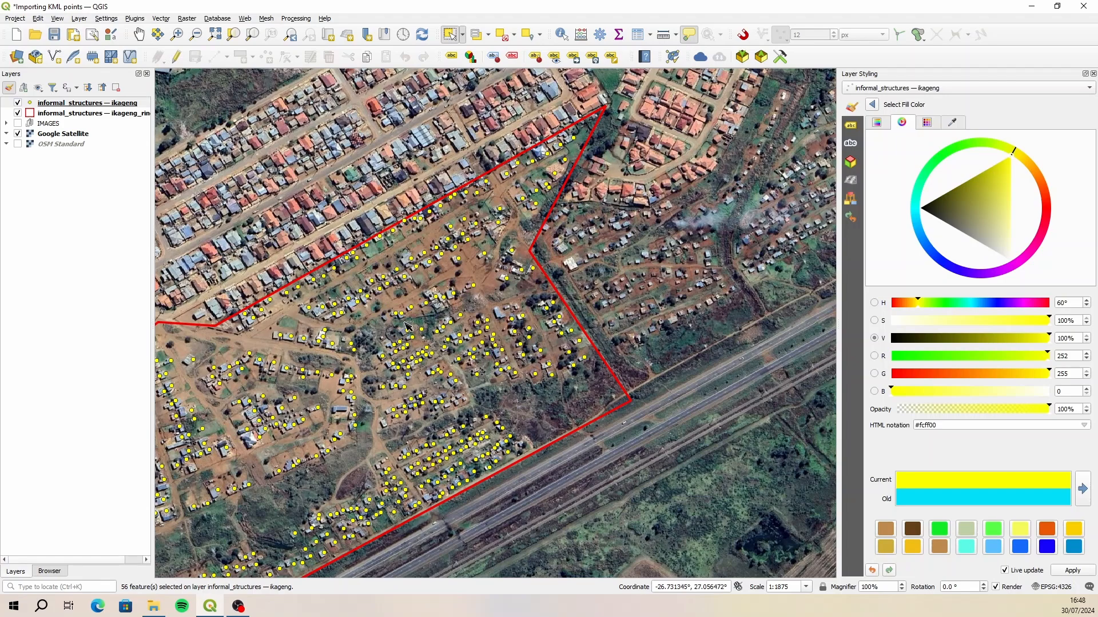
pyautogui.moveTo(562, 196); pyautogui.dragTo(383, 332)
pyautogui.moveTo(517, 208); pyautogui.dragTo(359, 375)
# Save the yellow as a custom colour, test point selection against a dark brown #634119 fill, and restore the yellow
pyautogui.click(1083, 490)
pyautogui.click(913, 529)
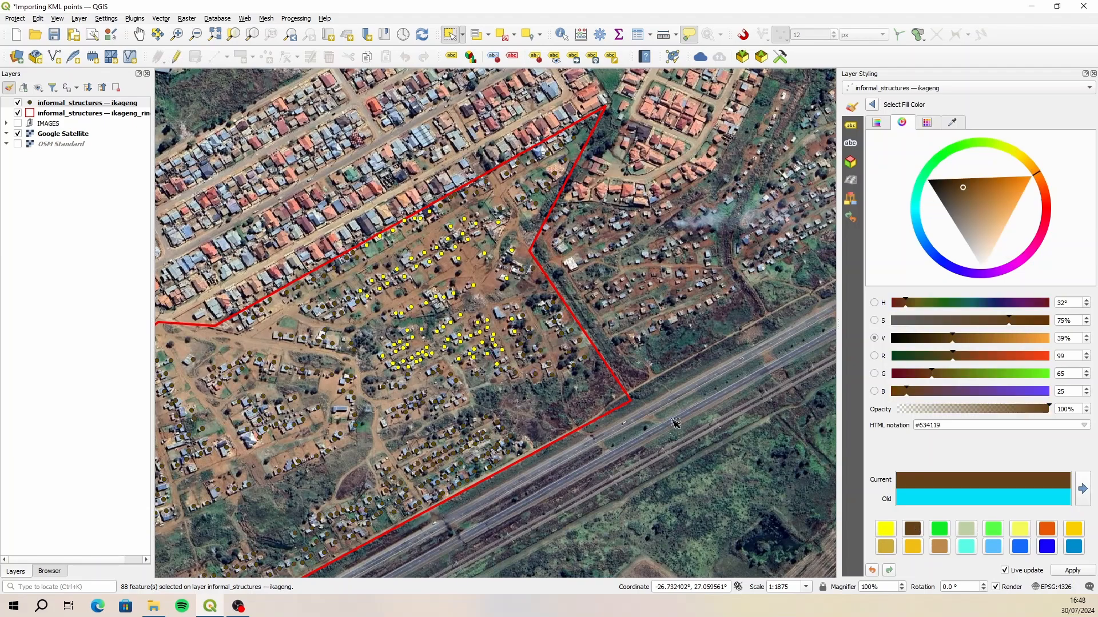
pyautogui.moveTo(643, 292); pyautogui.dragTo(455, 426)
pyautogui.moveTo(277, 400); pyautogui.dragTo(383, 292)
pyautogui.moveTo(507, 331); pyautogui.dragTo(386, 413)
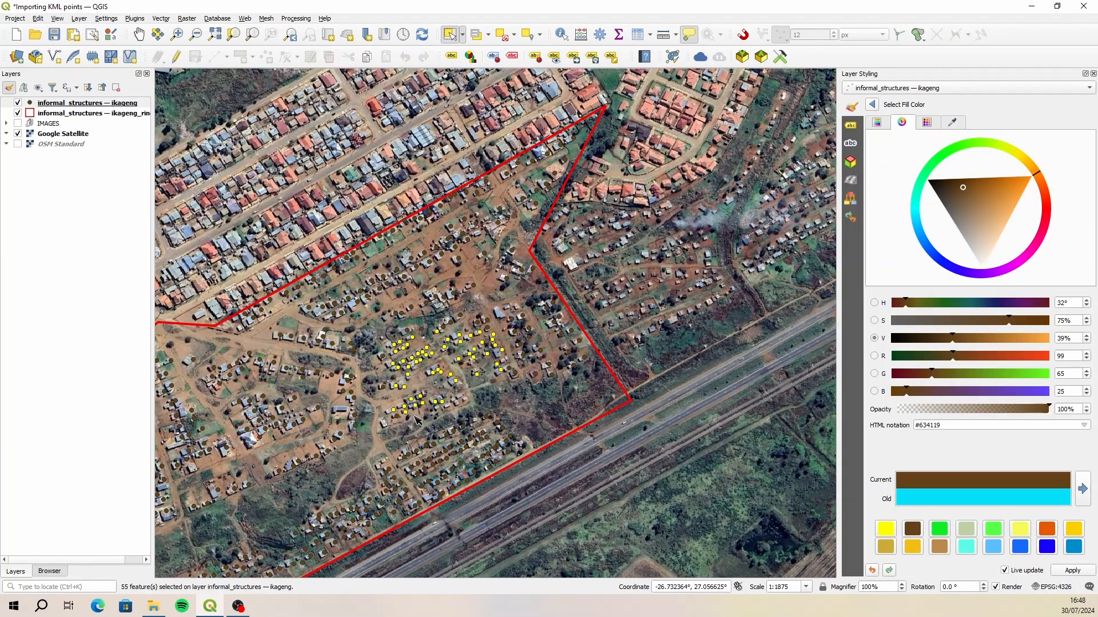
pyautogui.click(886, 529)
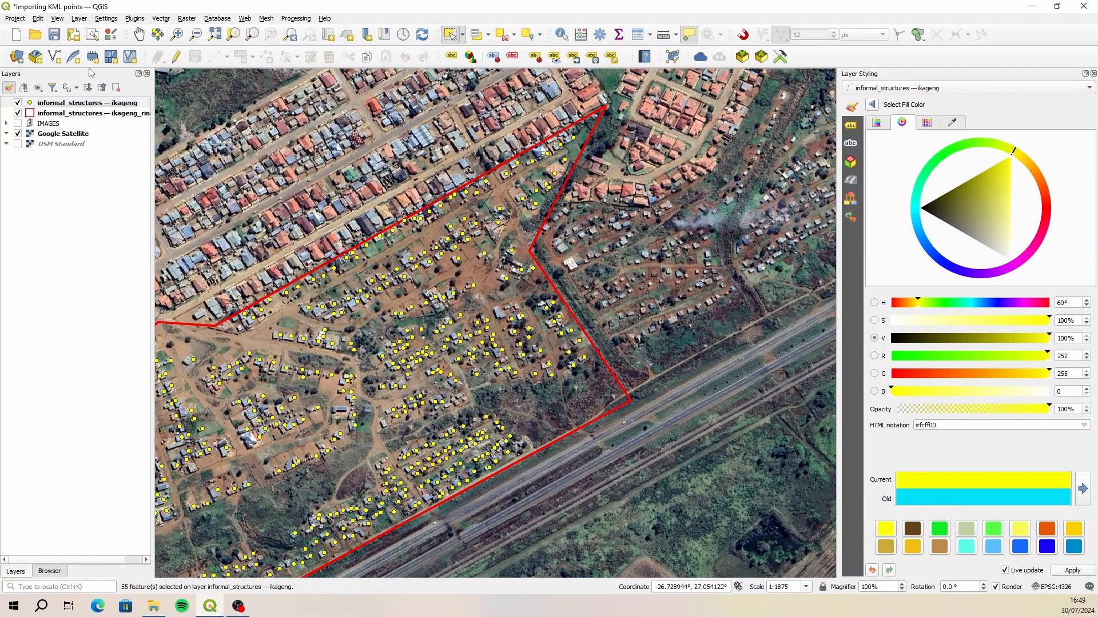
# Set the project's selection colour to light cyan #83f9ff and test it on points in the settlement's eastern part
pyautogui.click(16, 19)
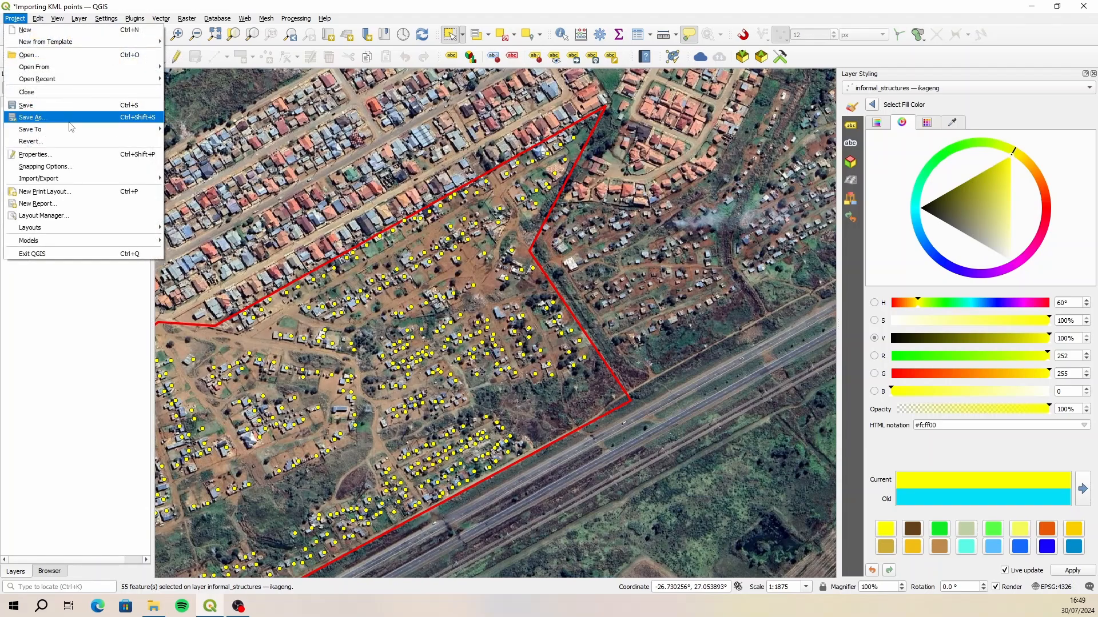
pyautogui.click(98, 152)
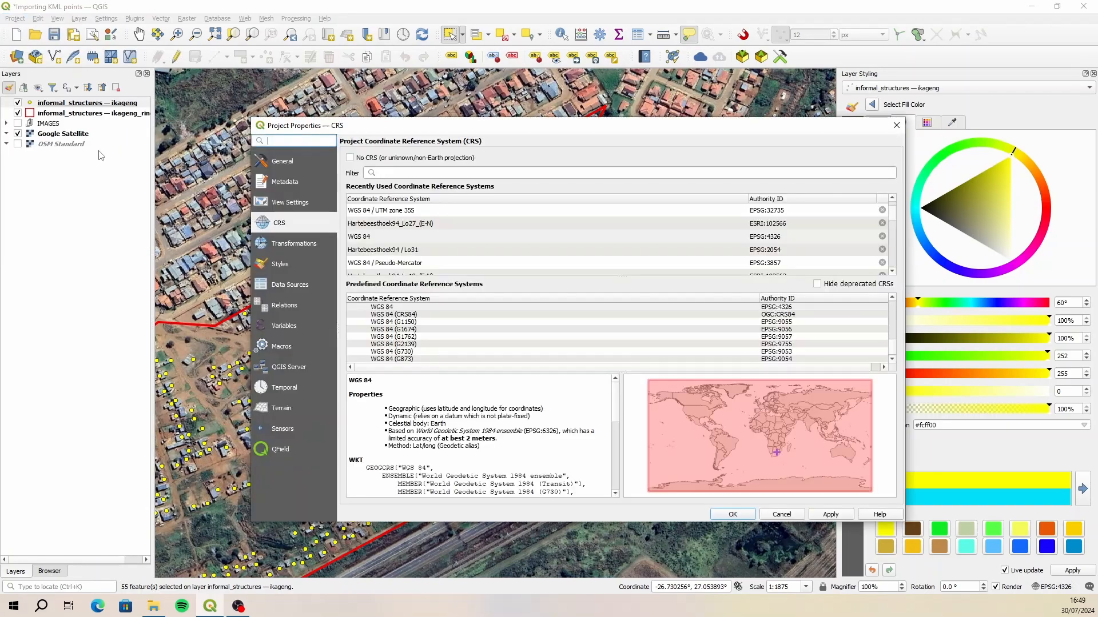
pyautogui.click(300, 161)
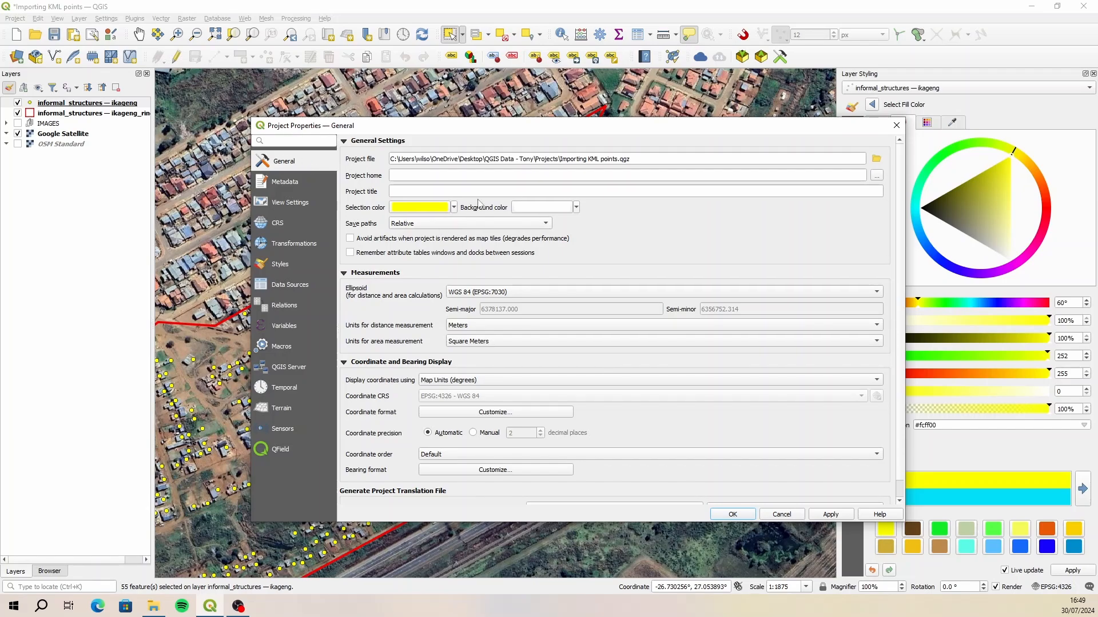
pyautogui.click(455, 207)
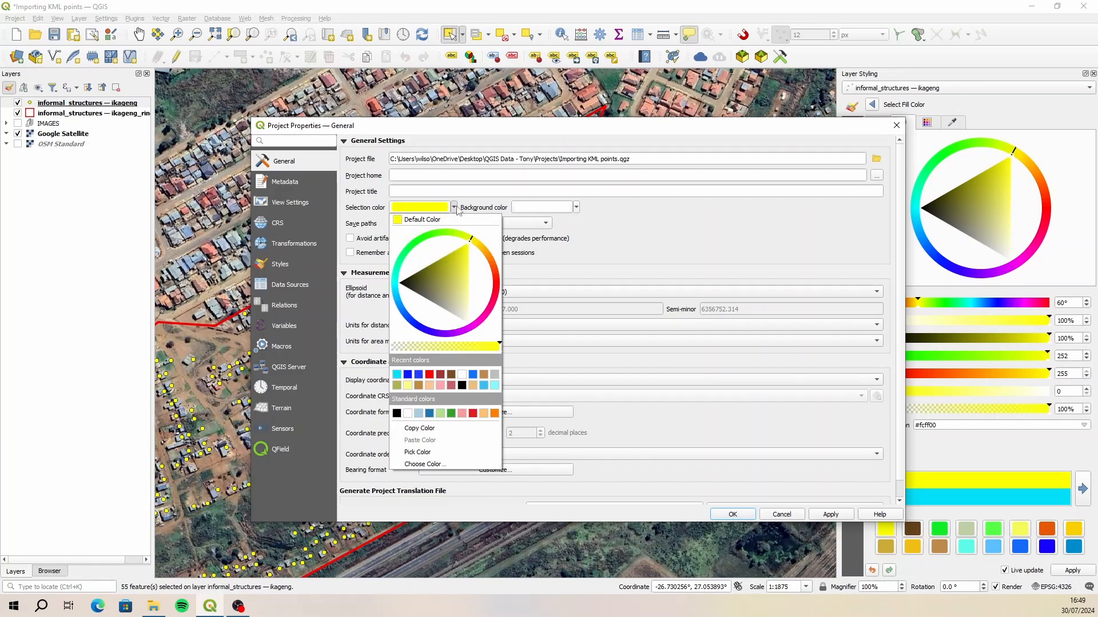
pyautogui.click(494, 386)
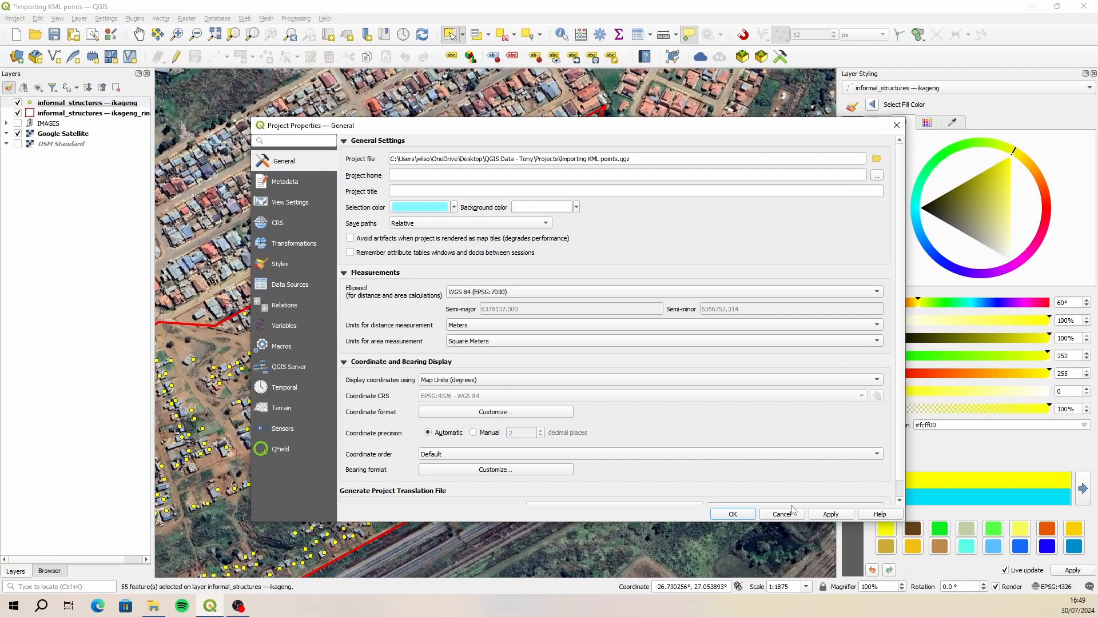
pyautogui.click(734, 516)
pyautogui.moveTo(451, 377); pyautogui.dragTo(490, 413)
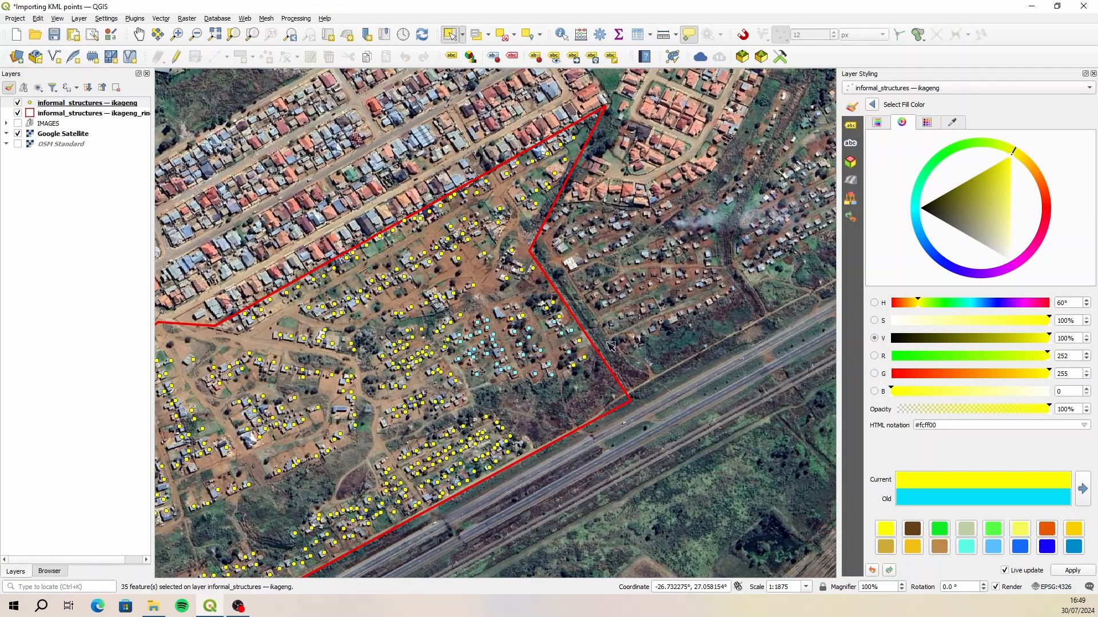
pyautogui.moveTo(607, 275); pyautogui.dragTo(465, 395)
# Set the project's selection colour to the stronger cyan #00effc
pyautogui.click(15, 18)
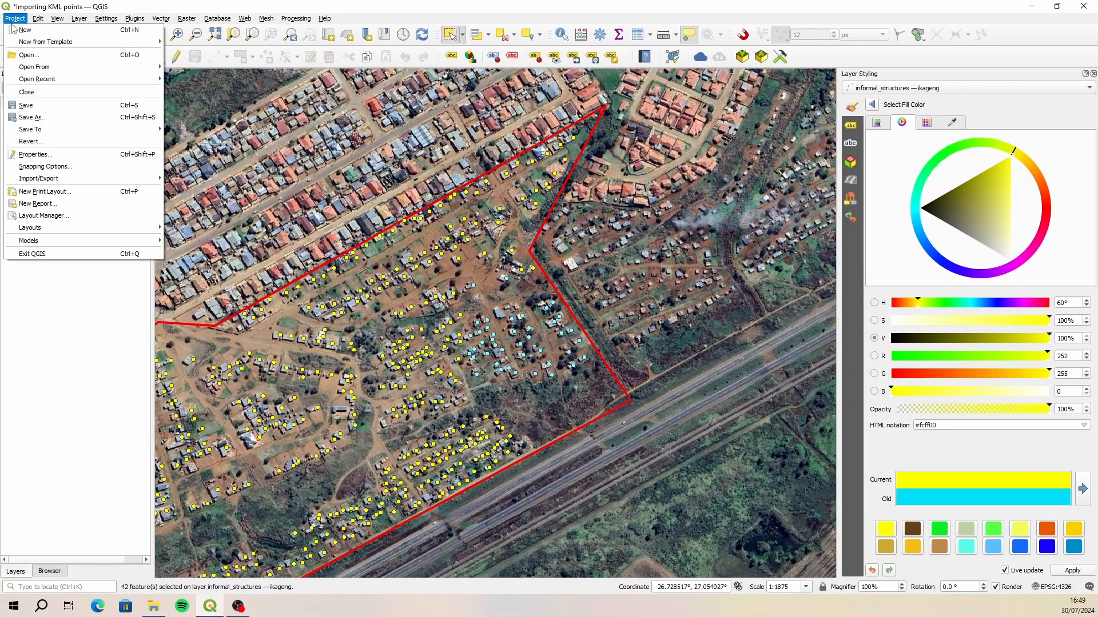
pyautogui.click(72, 158)
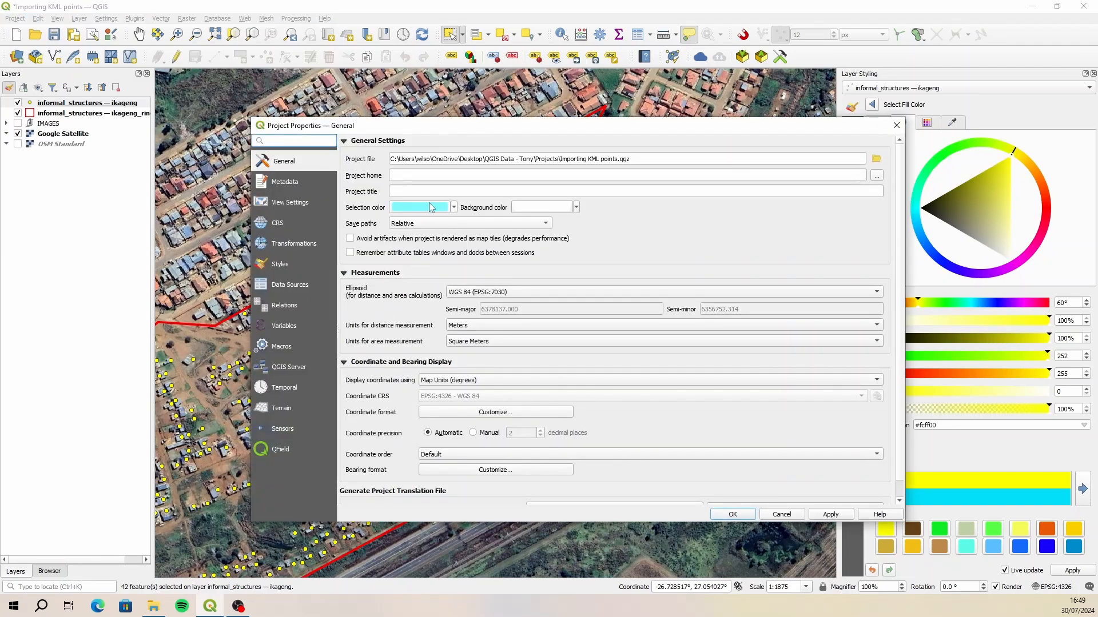
pyautogui.click(429, 210)
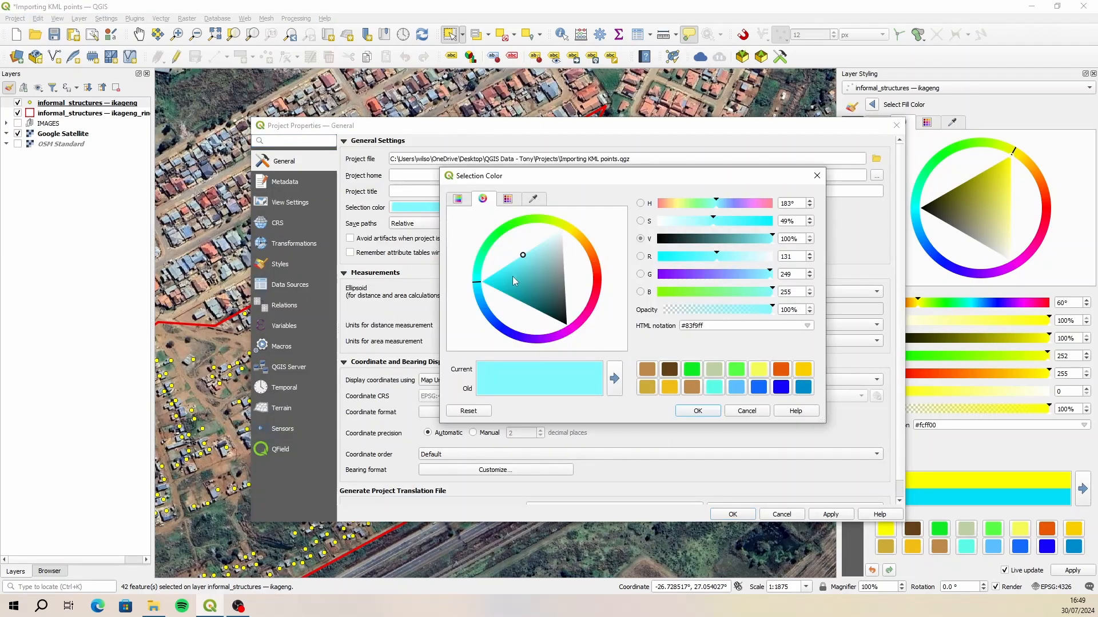
pyautogui.click(482, 282)
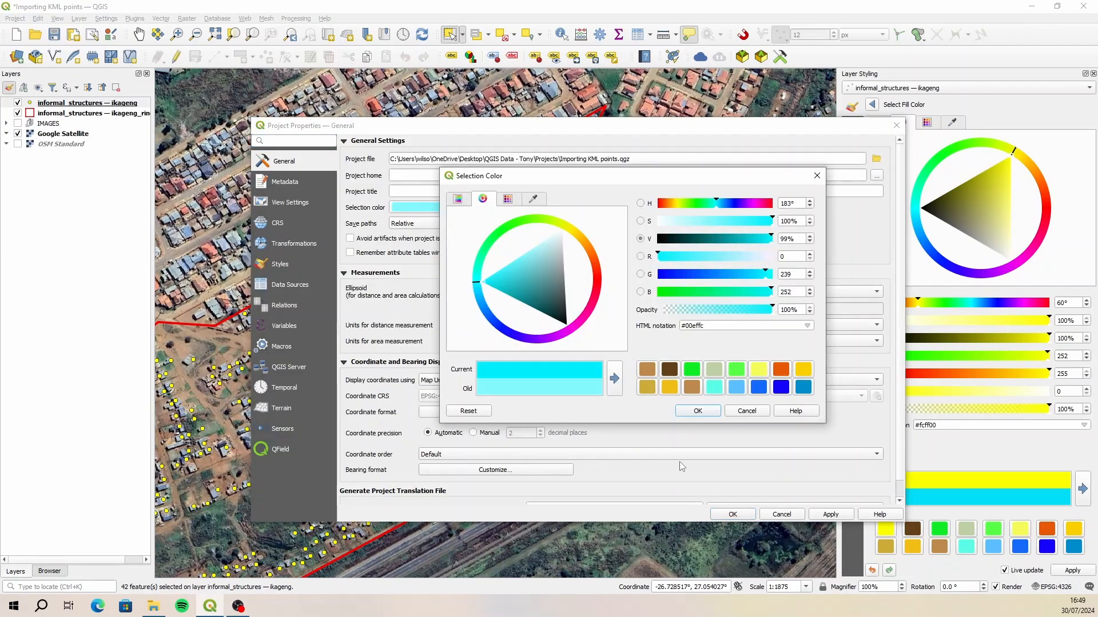
pyautogui.click(699, 411)
pyautogui.click(735, 515)
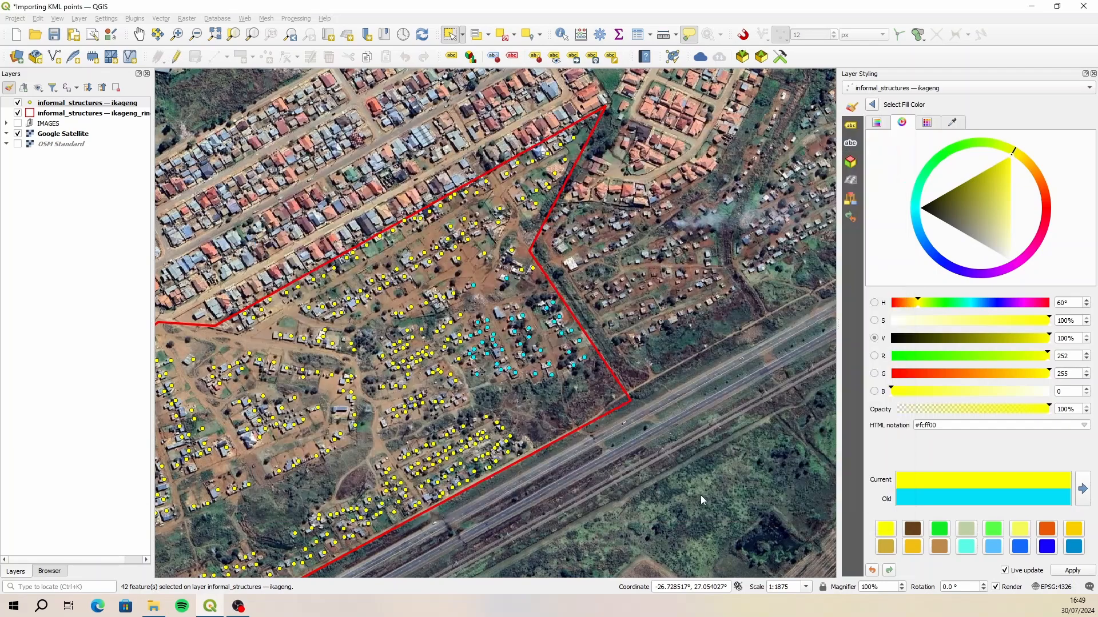
# Select groups of points in the central and eastern settlement to check the selection colour, and clear the selection
pyautogui.moveTo(554, 279); pyautogui.dragTo(391, 408)
pyautogui.click(535, 399)
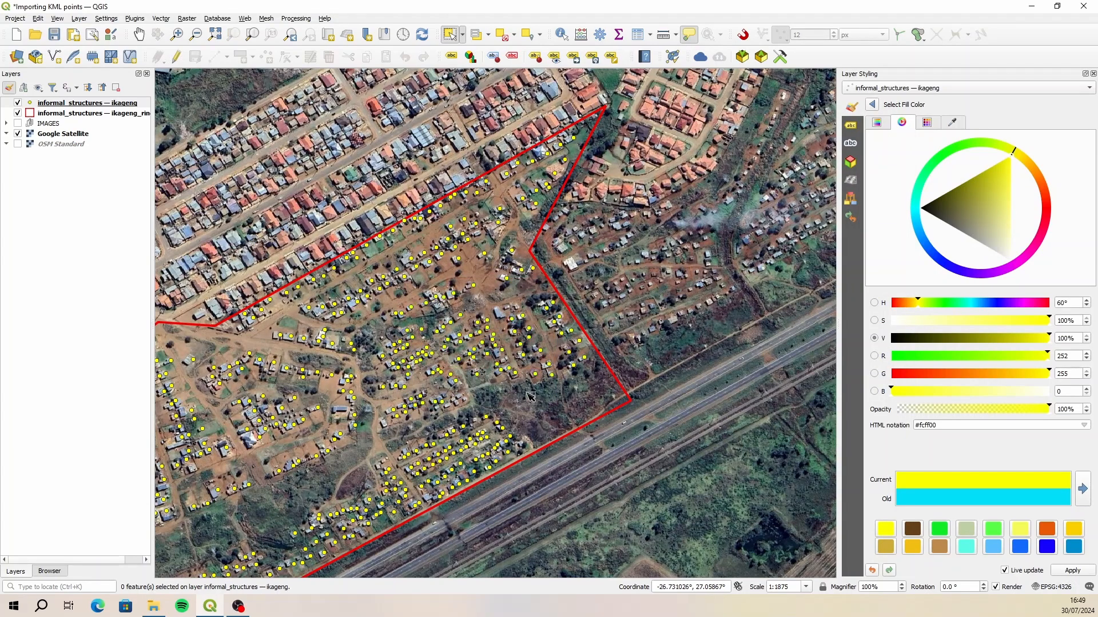
pyautogui.moveTo(596, 290); pyautogui.dragTo(525, 392)
pyautogui.moveTo(541, 252); pyautogui.dragTo(424, 384)
pyautogui.click(531, 407)
# Switch the attribute form of the ikageng points layer from Autogenerate to Drag and Drop Designer
pyautogui.rightClick(72, 104)
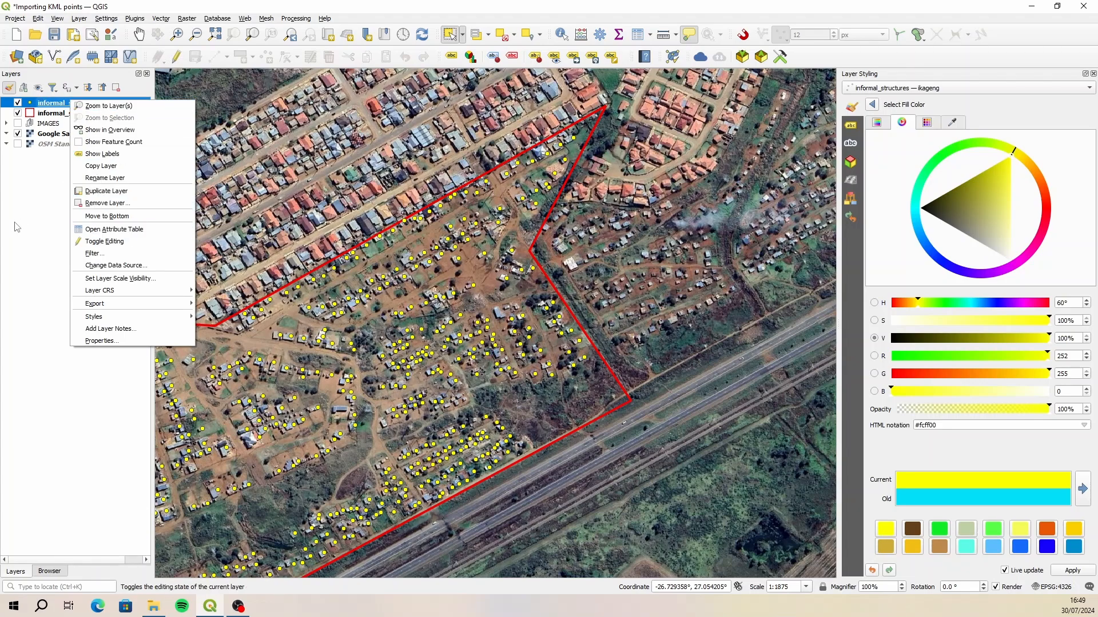
pyautogui.click(39, 199)
pyautogui.click(55, 104)
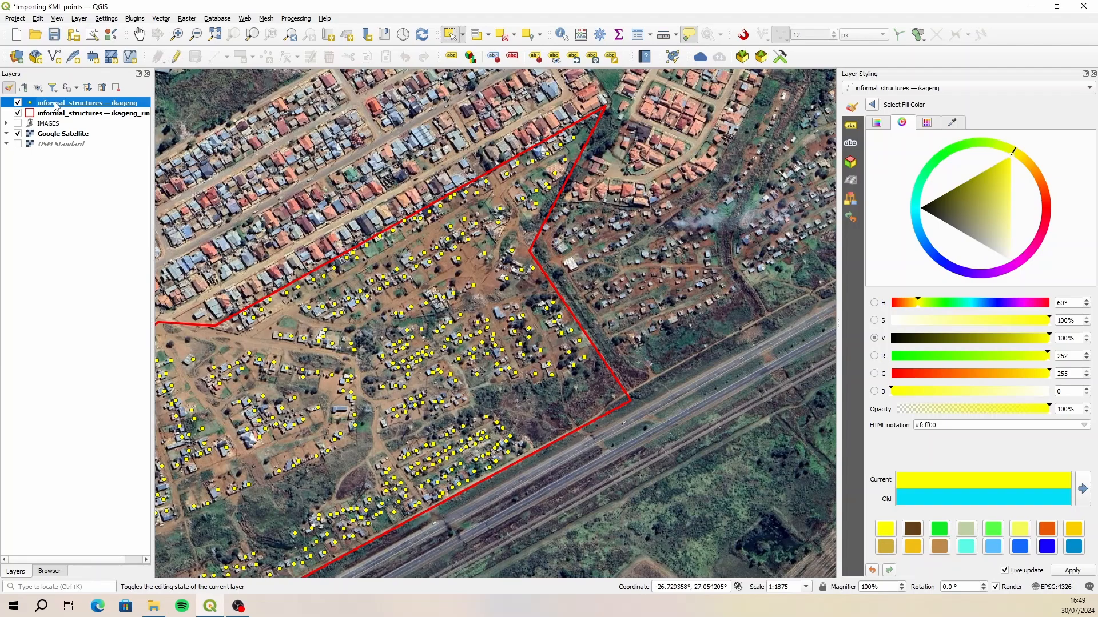
pyautogui.rightClick(55, 105)
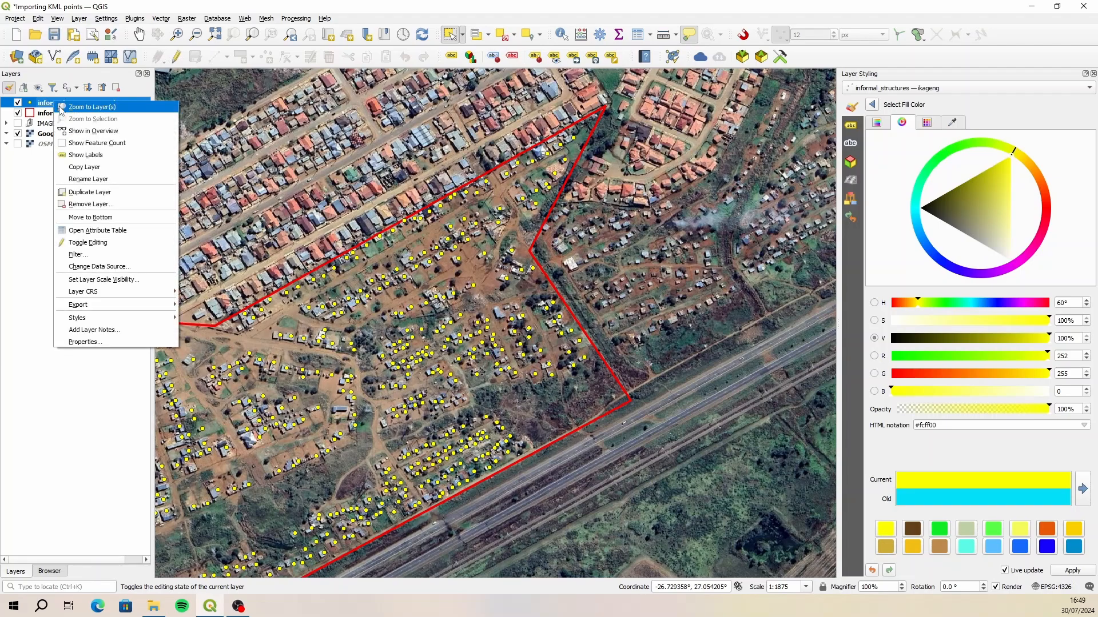
pyautogui.click(130, 342)
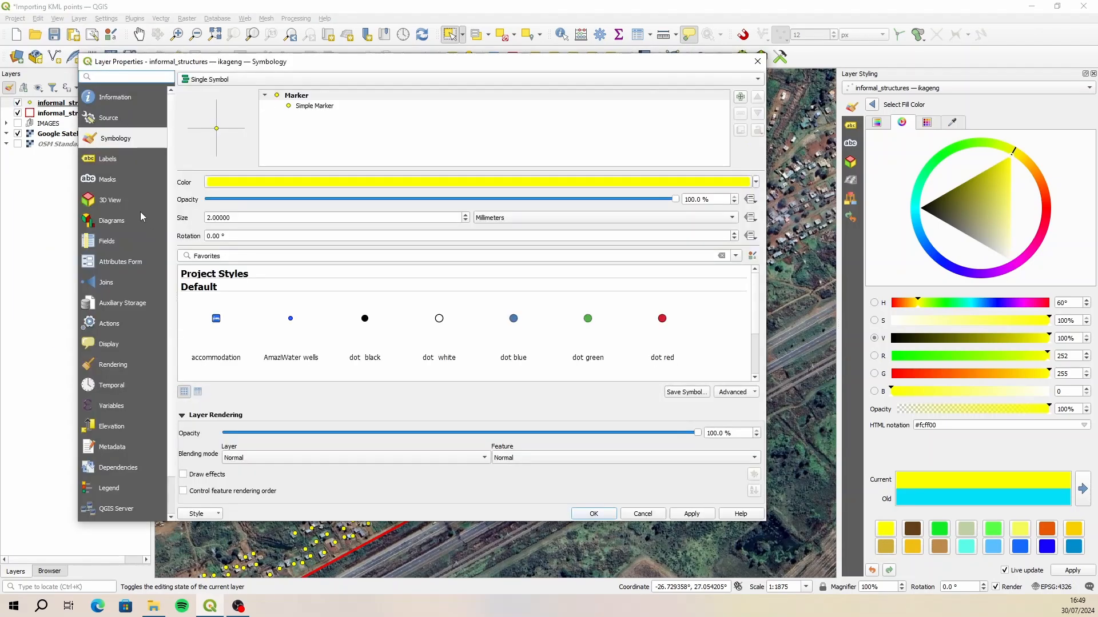
pyautogui.click(120, 263)
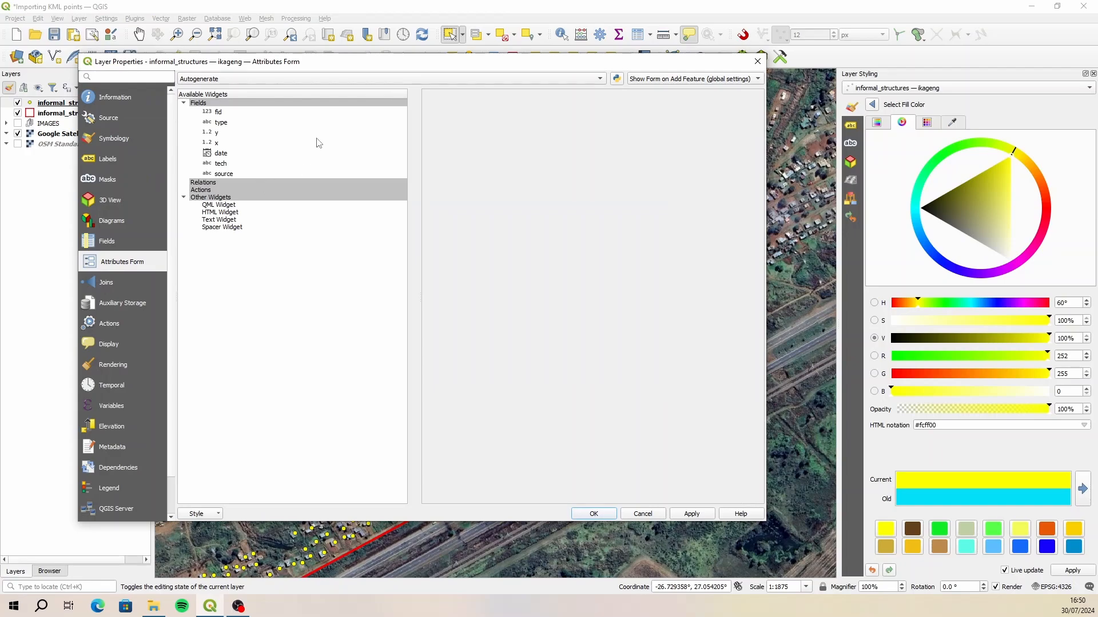
pyautogui.click(270, 83)
pyautogui.click(271, 92)
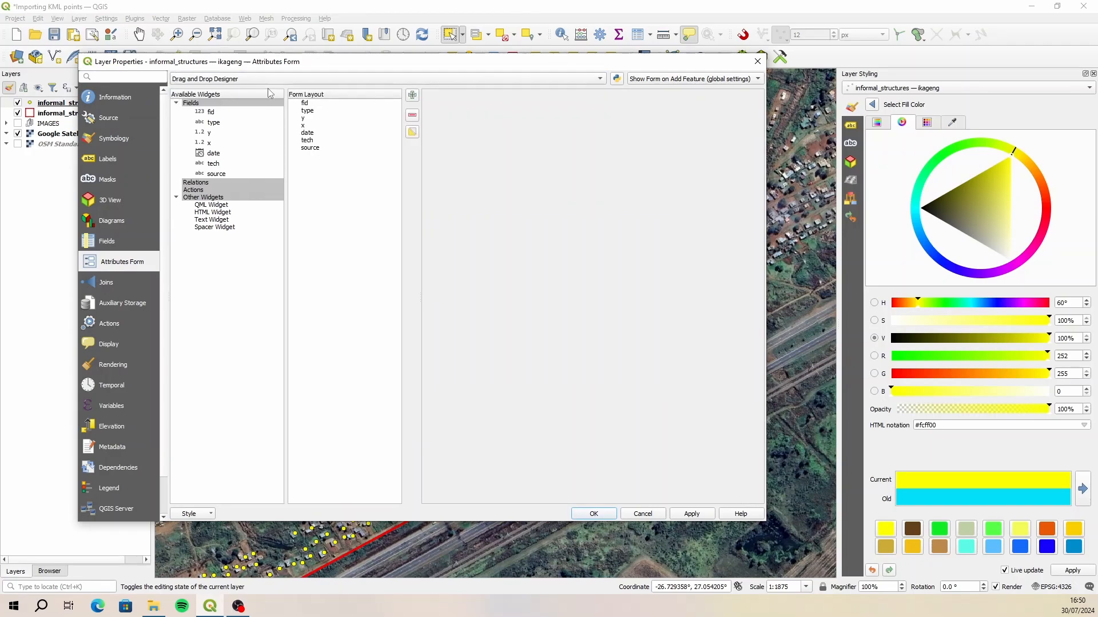
# Remove the fid field from the form layout and give the type field the alias "structure type"
pyautogui.click(320, 103)
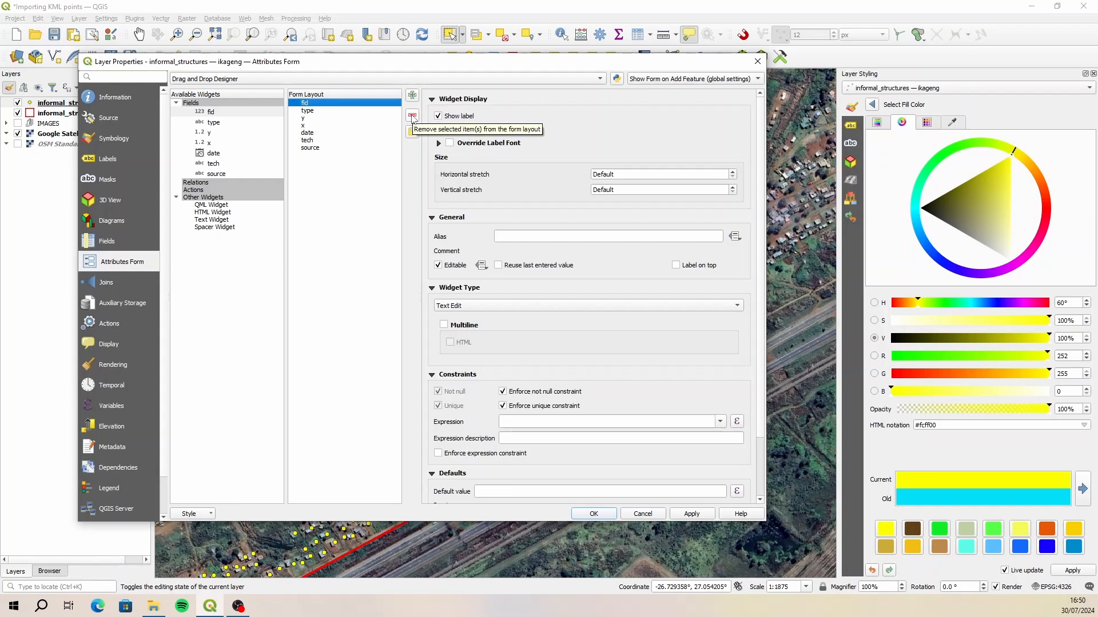
pyautogui.click(413, 116)
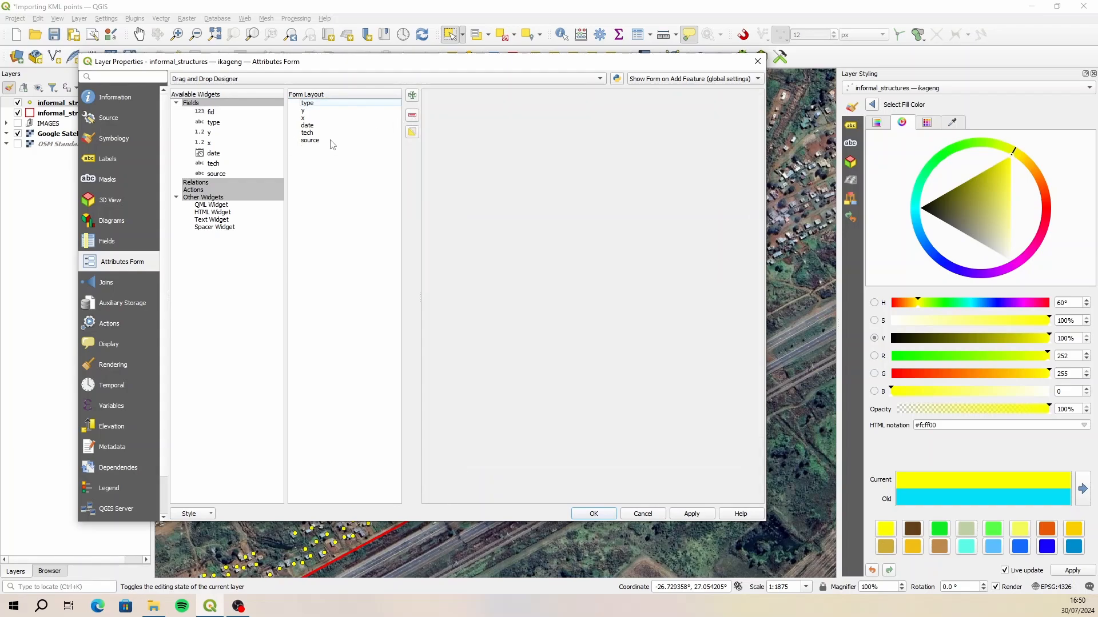
pyautogui.click(327, 104)
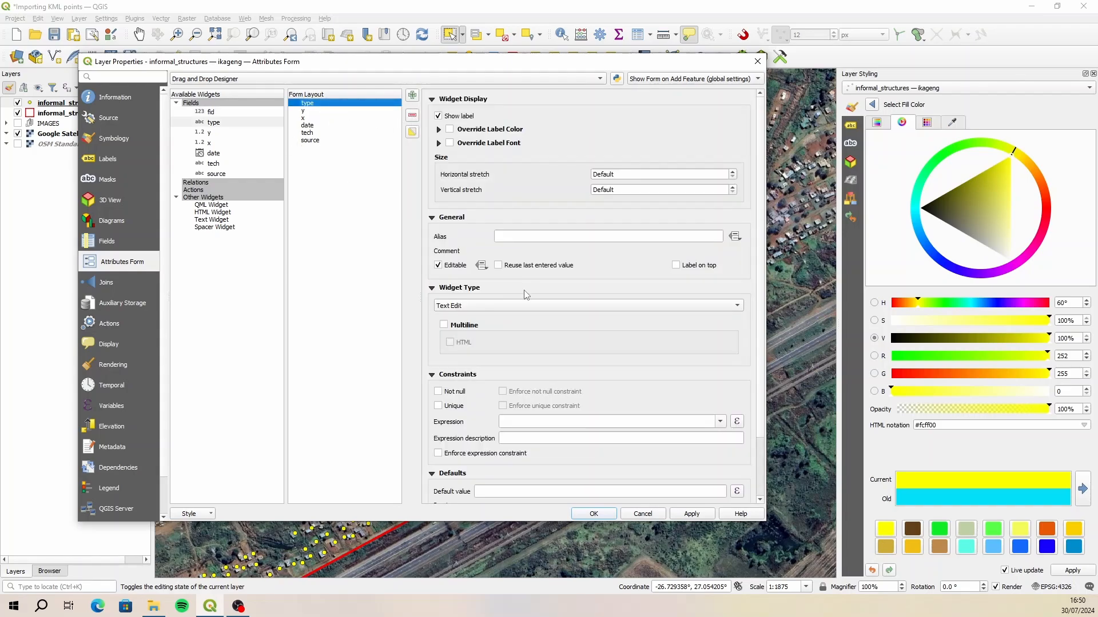
pyautogui.click(511, 237)
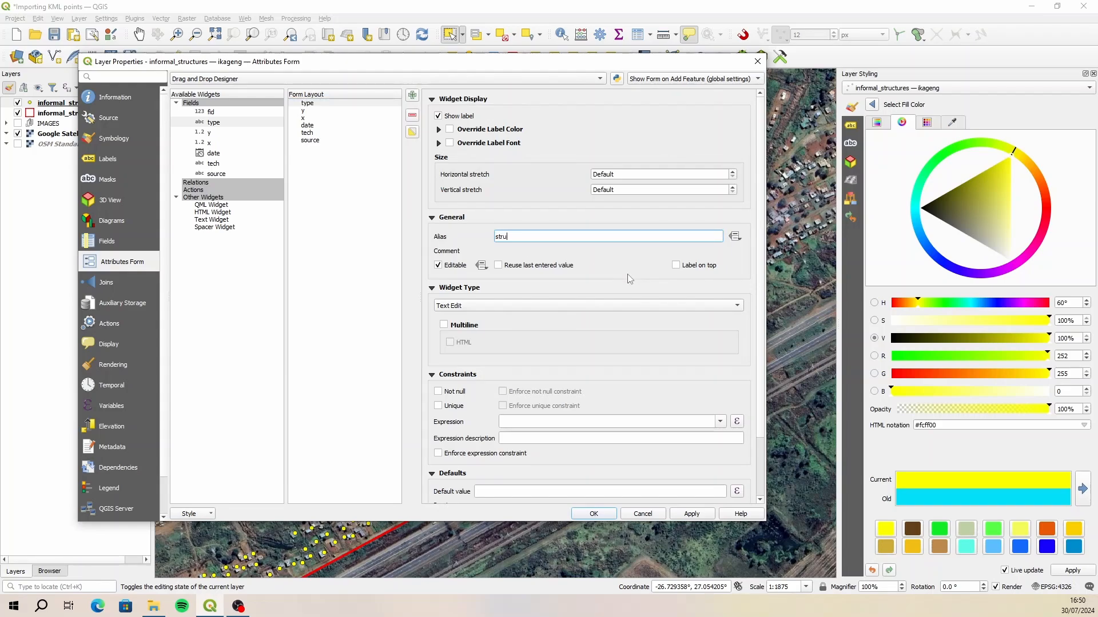
pyautogui.write('structure type')
# Change the type field's widget to Value Map with the values "informal" and "formal"
pyautogui.scroll(-1, 763, 327)
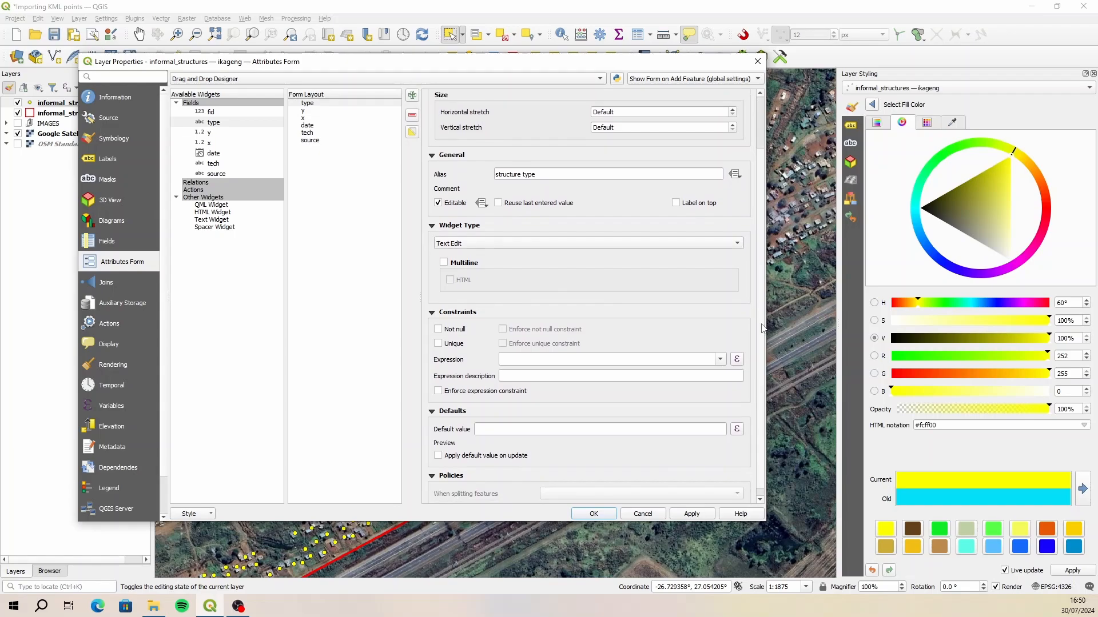
pyautogui.scroll(-1, 763, 331)
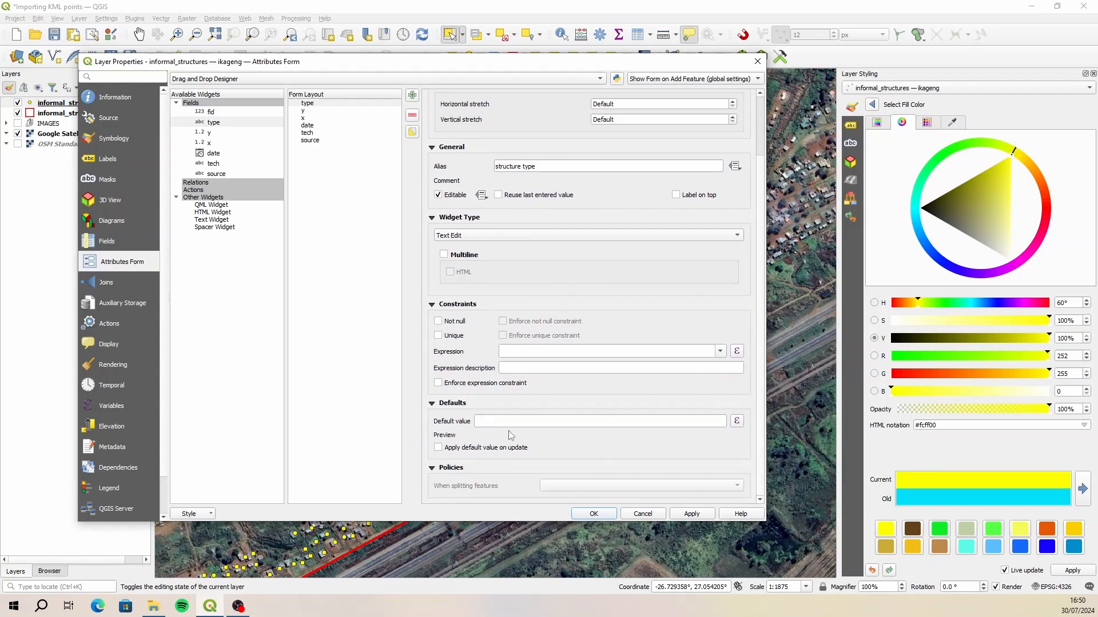
pyautogui.click(567, 236)
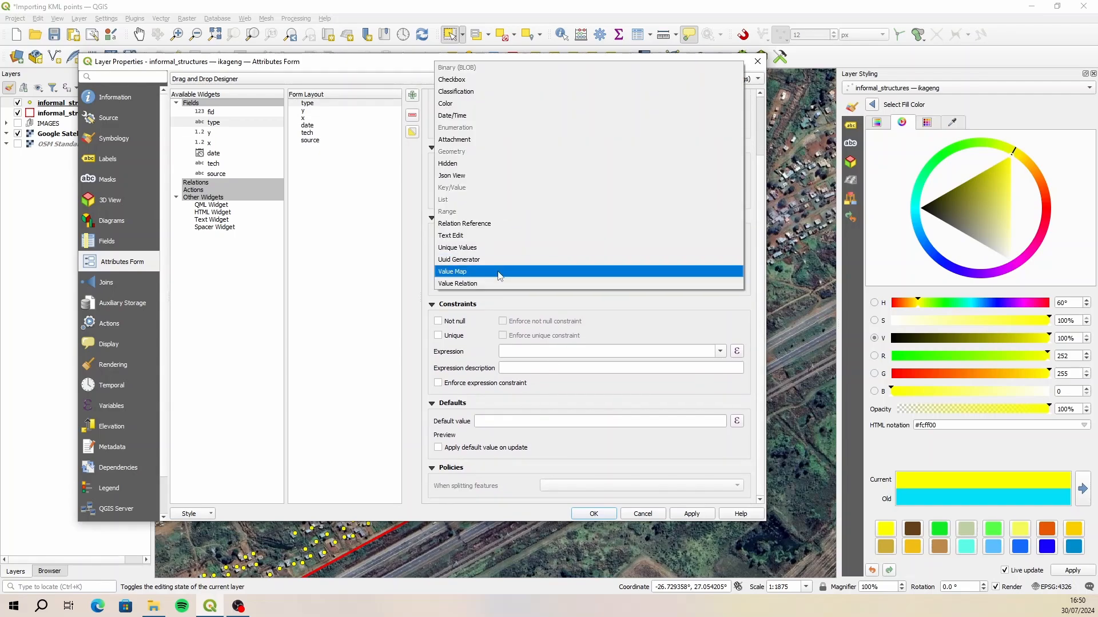
pyautogui.click(516, 285)
pyautogui.doubleClick(472, 322)
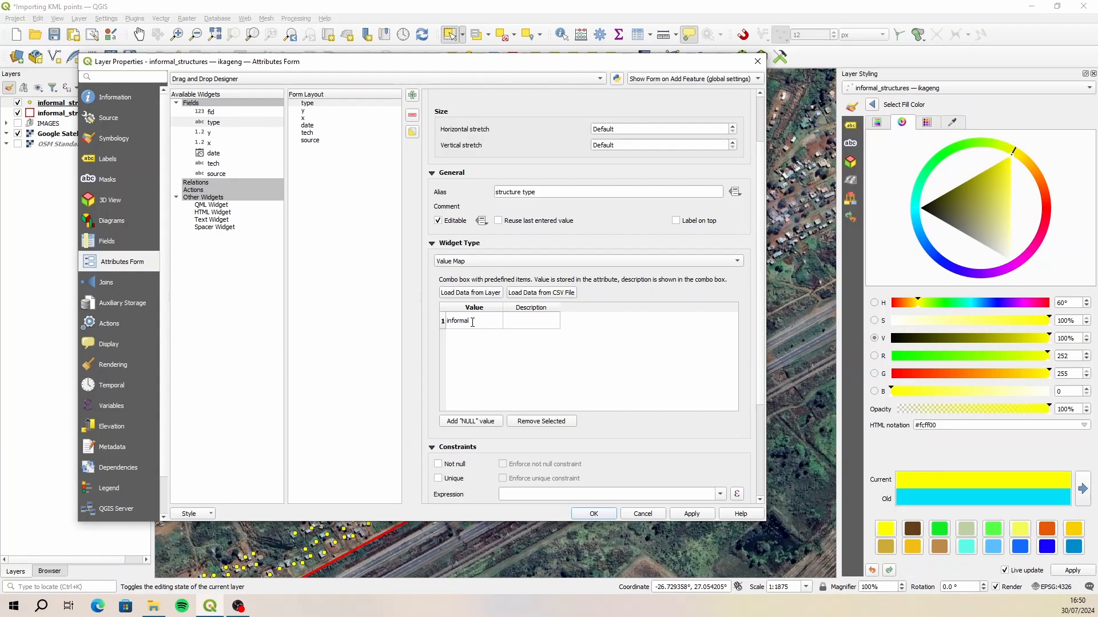
pyautogui.press('Tab')
pyautogui.doubleClick(476, 336)
pyautogui.press('Return')
# Set the type field's default value to 'informal'
pyautogui.scroll(-3, 623, 422)
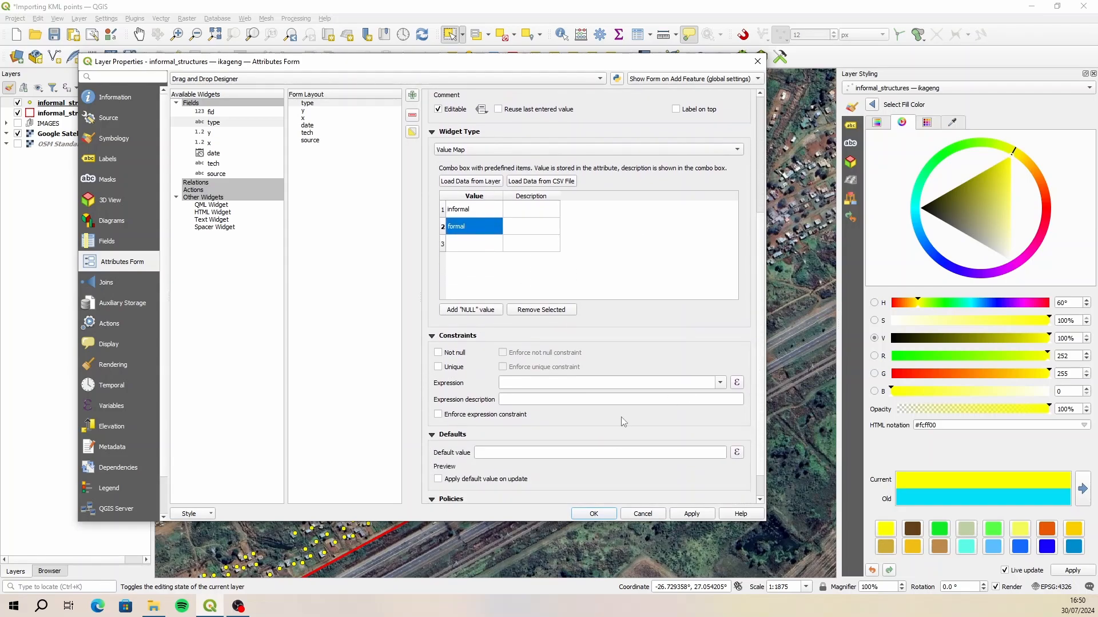
pyautogui.scroll(-1, 760, 400)
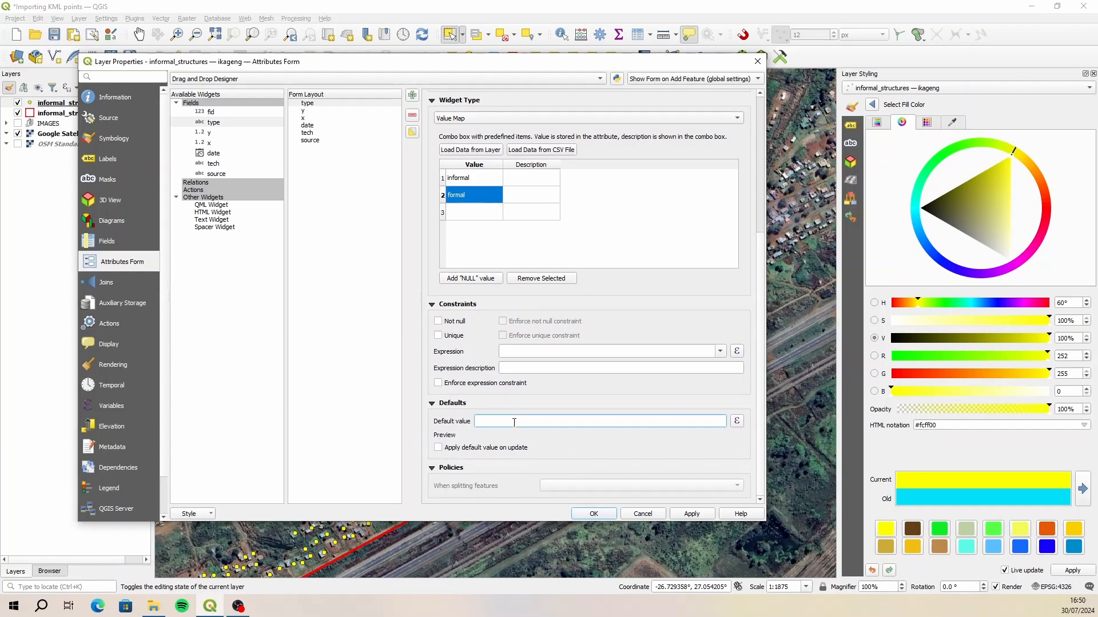
pyautogui.write("'informal")
# Give the y field the alias "latitude" and the default value $y, applied on update
pyautogui.click(313, 111)
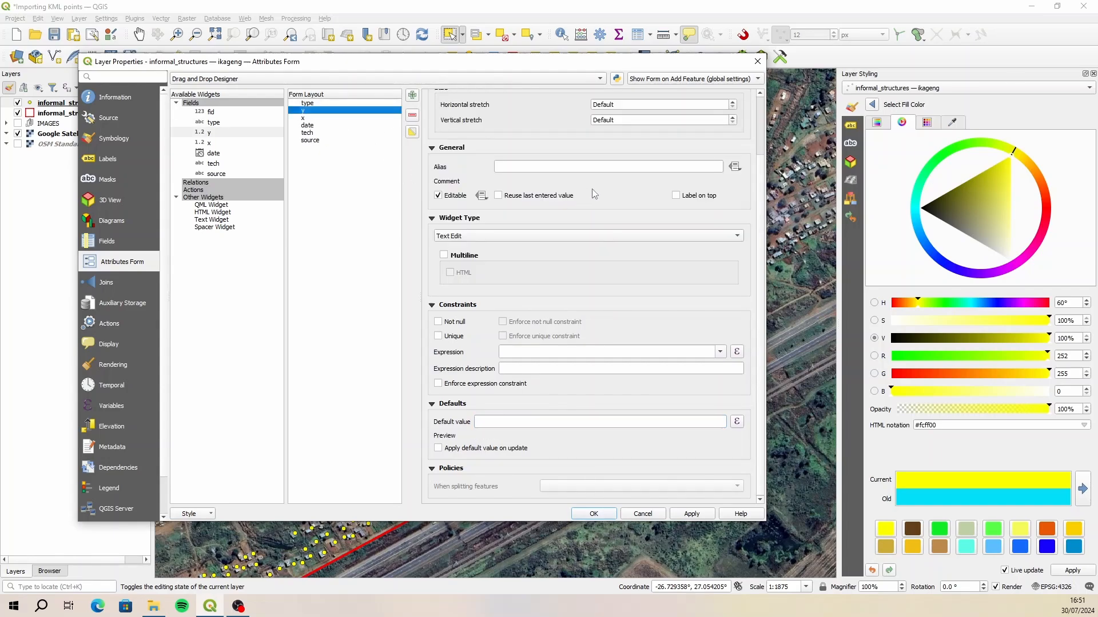
pyautogui.click(524, 167)
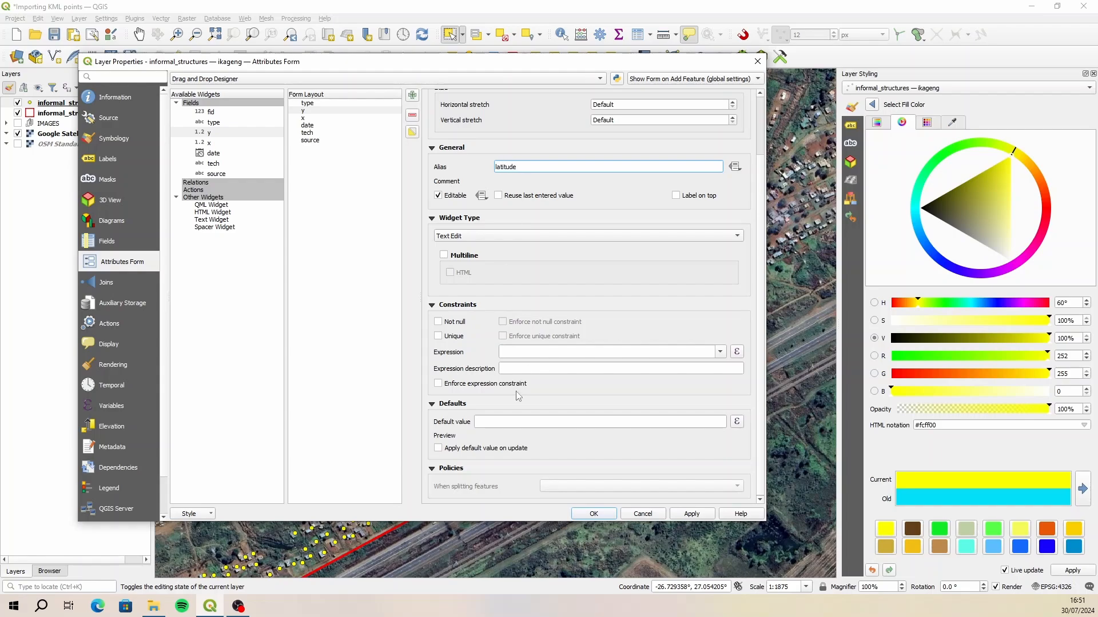
pyautogui.click(509, 426)
pyautogui.write('$')
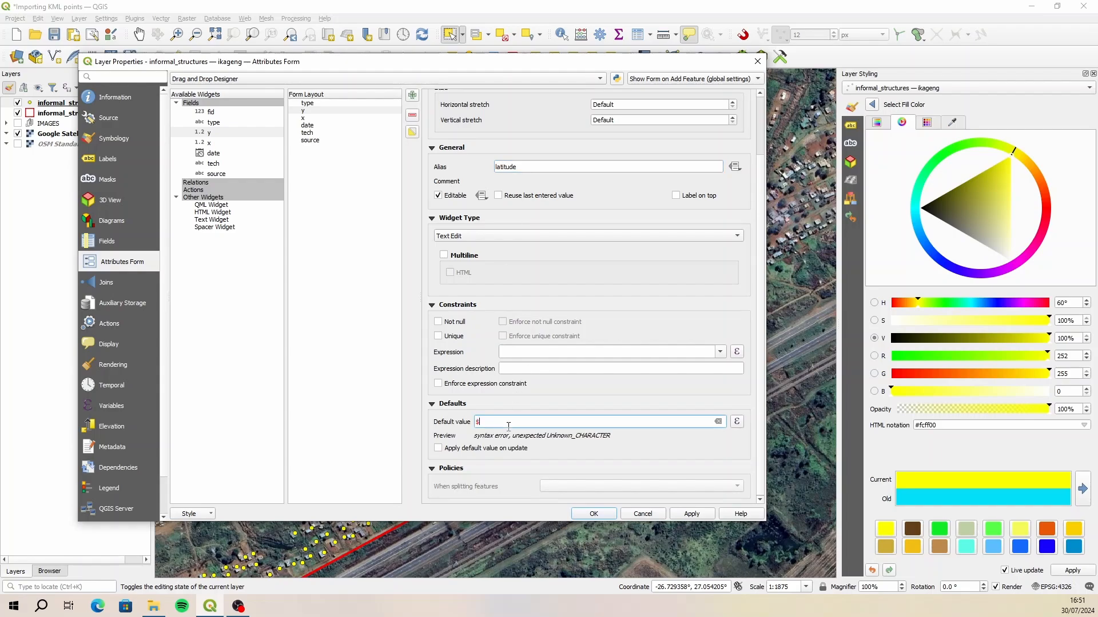
pyautogui.write('y')
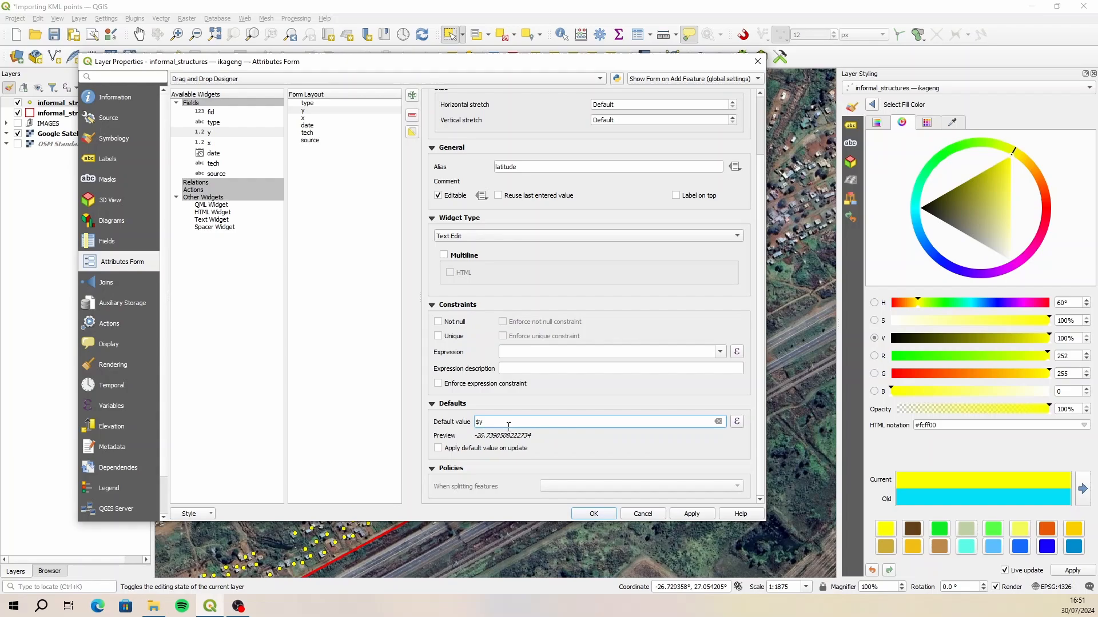
pyautogui.click(438, 448)
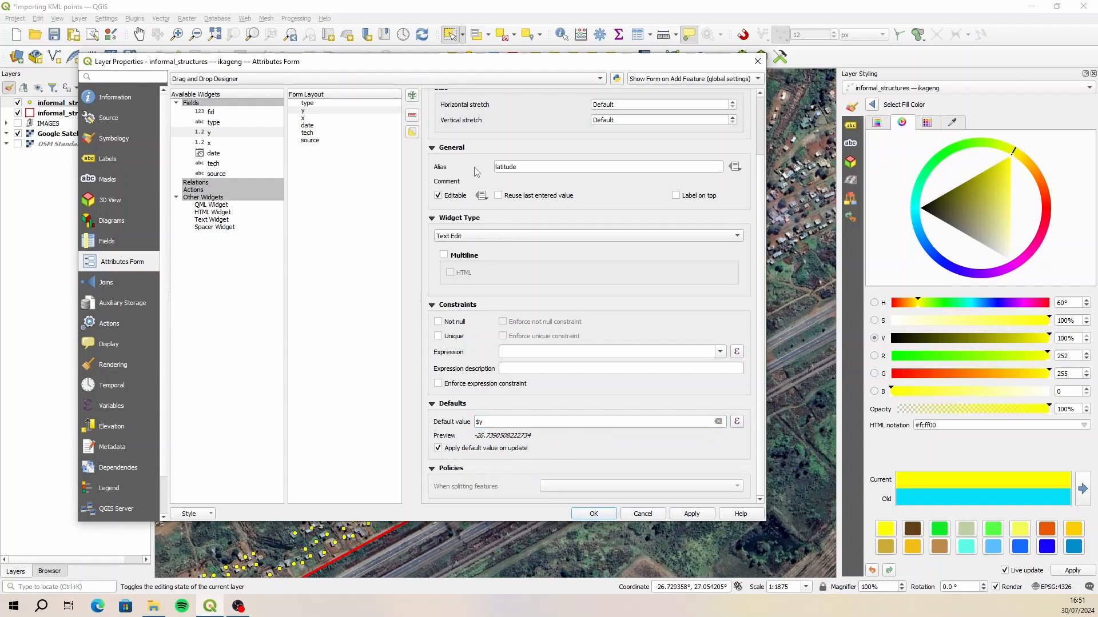
# Give the x field the alias "longitude" and the default value $x, applied on update
pyautogui.click(306, 117)
pyautogui.click(530, 168)
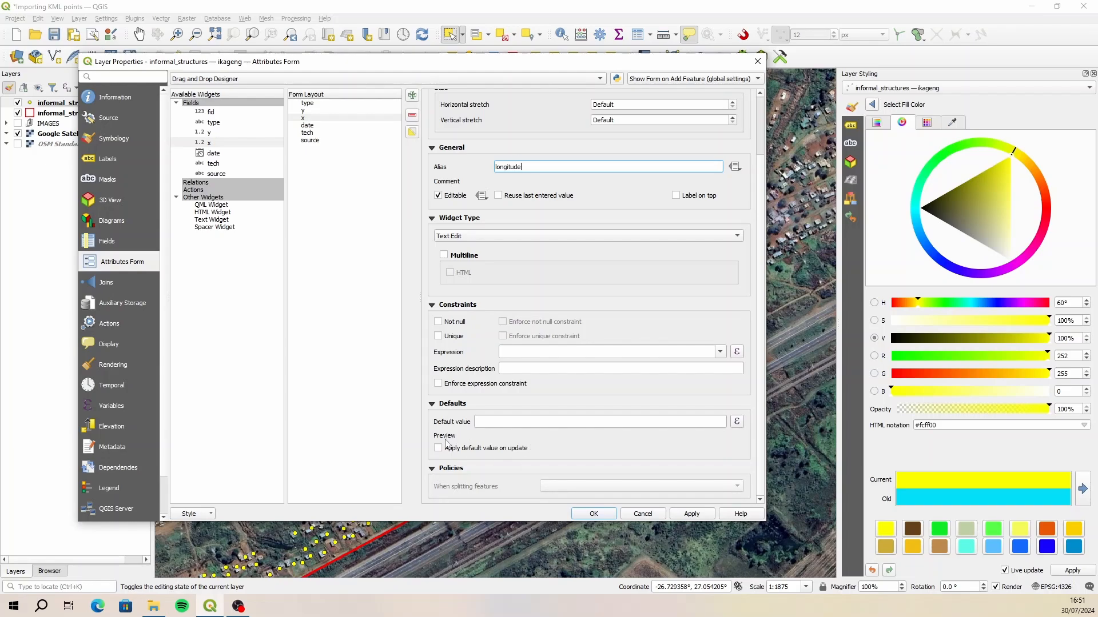
pyautogui.click(484, 420)
pyautogui.write('$')
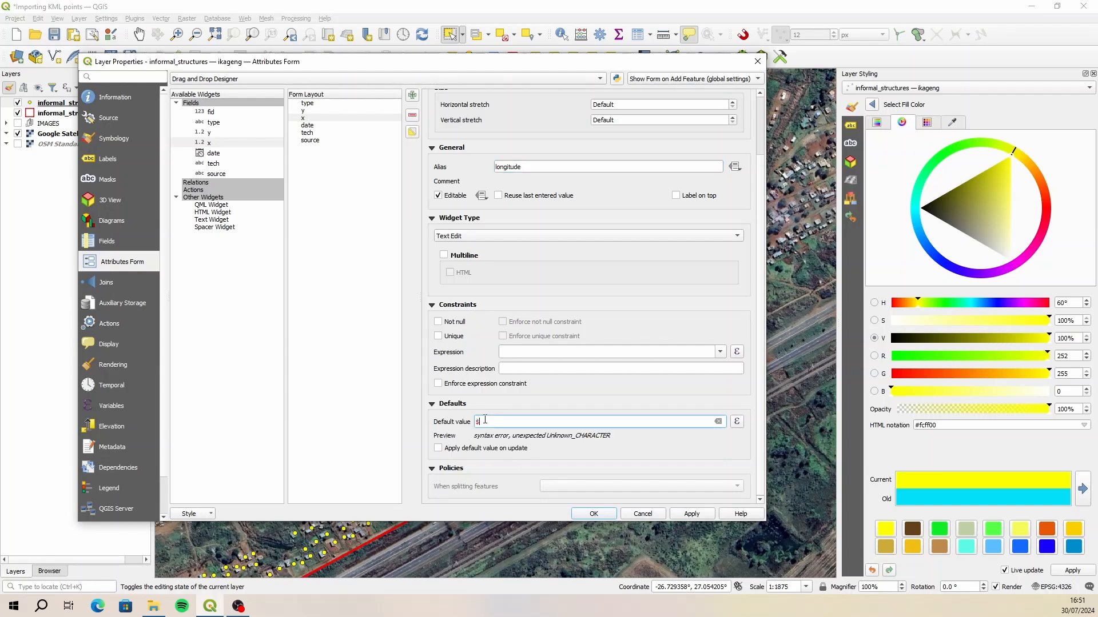
pyautogui.write('x')
pyautogui.click(440, 449)
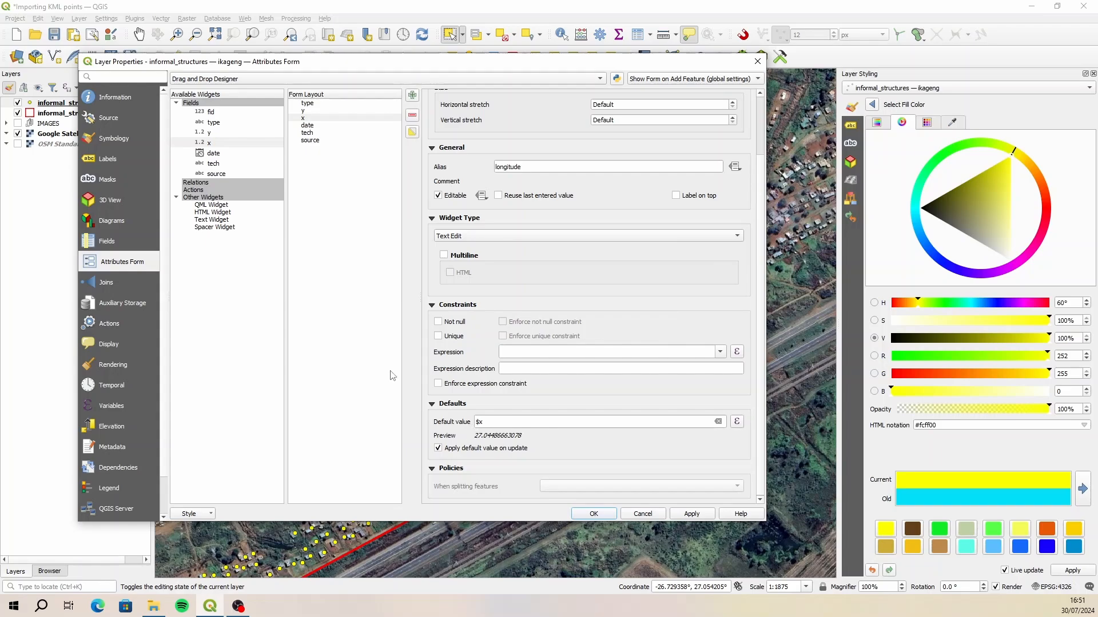
# Give the date field the alias "date" and the default value now(), applied on update, and apply the form changes
pyautogui.click(317, 125)
pyautogui.click(522, 167)
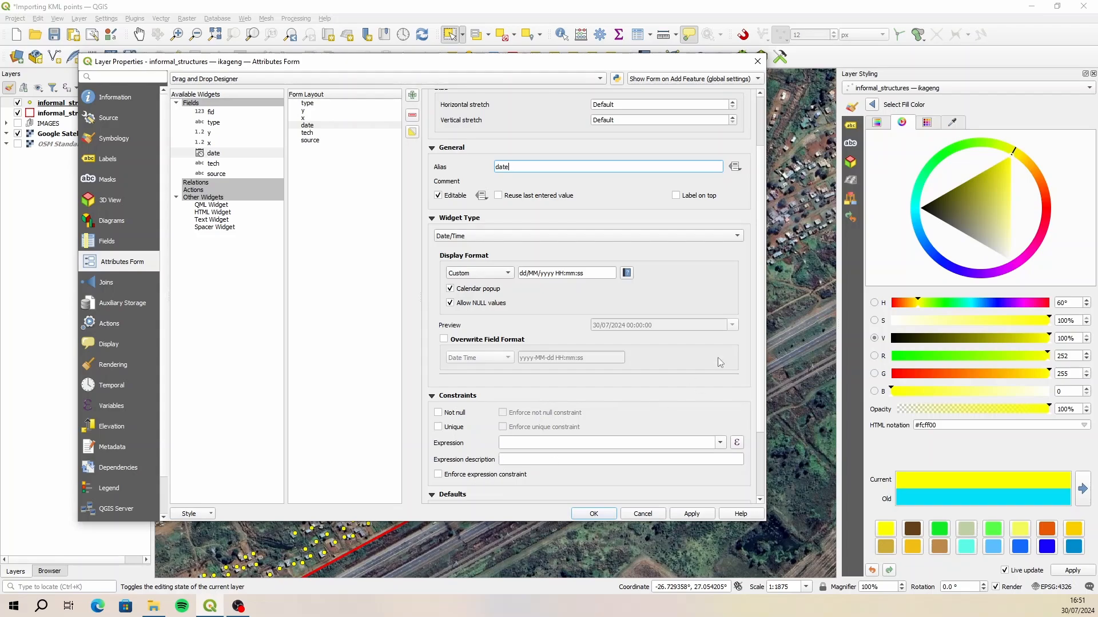
pyautogui.moveTo(761, 339); pyautogui.dragTo(761, 410)
pyautogui.click(440, 448)
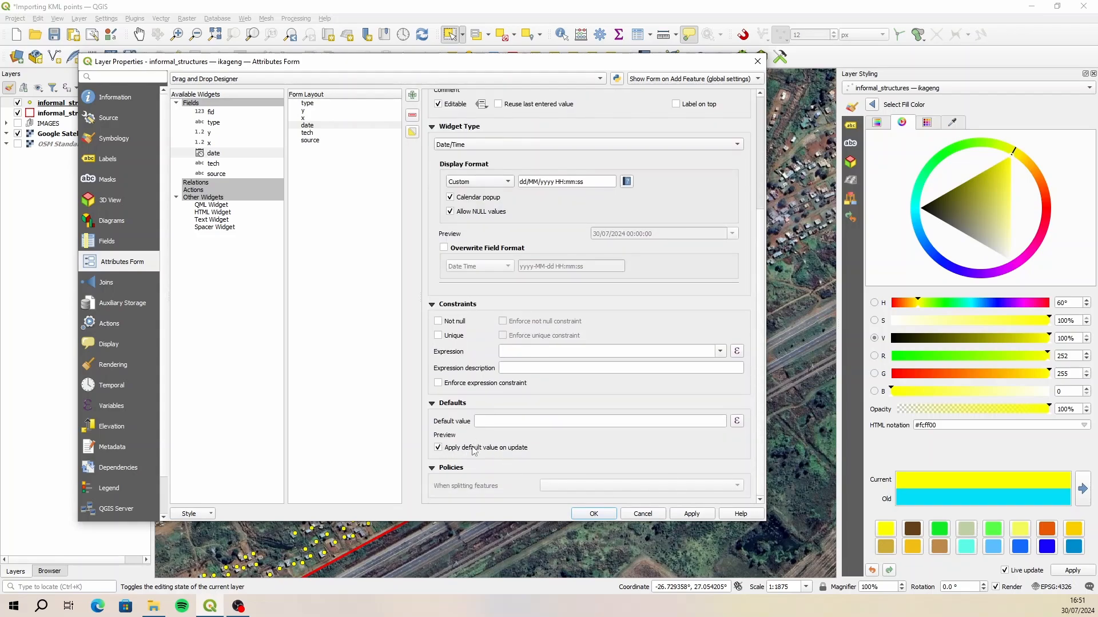
pyautogui.click(512, 422)
pyautogui.write('nopw')
pyautogui.write('()')
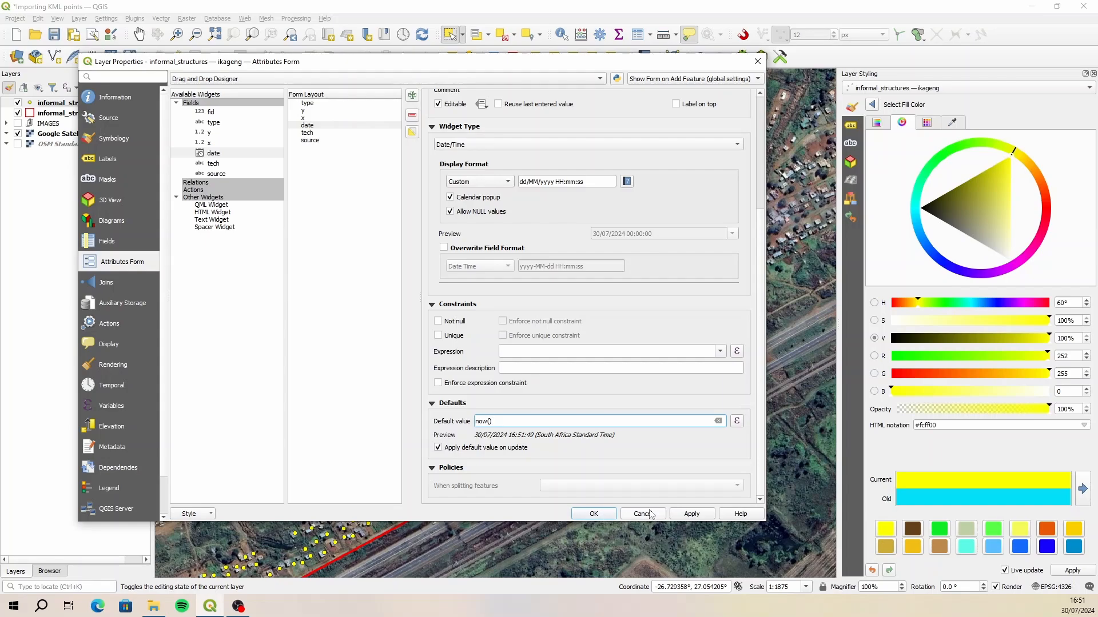
pyautogui.click(683, 517)
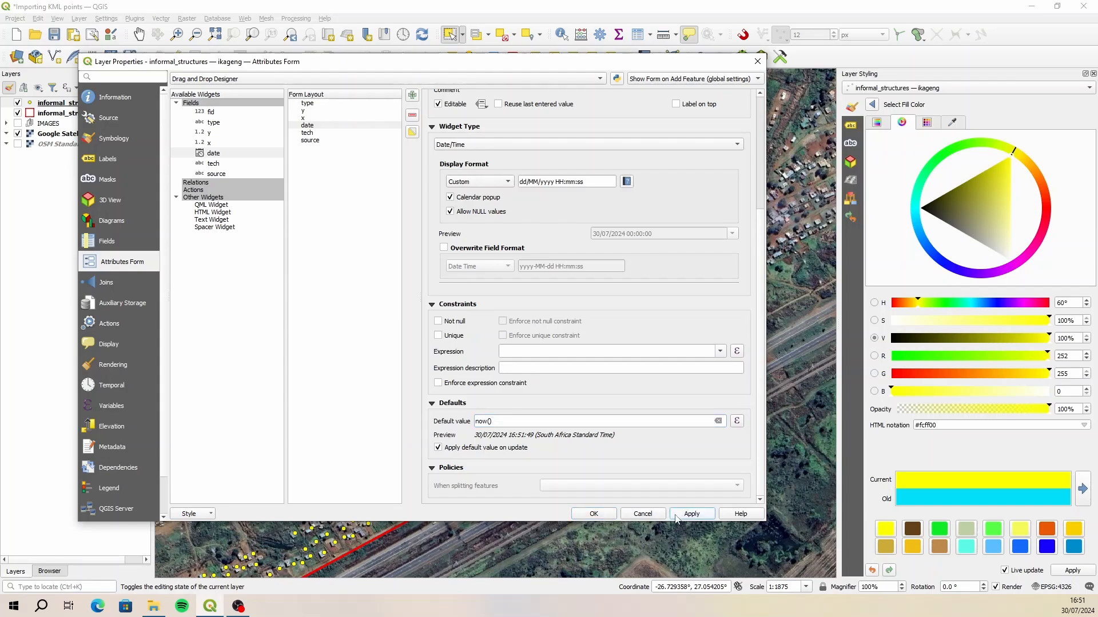
pyautogui.click(337, 133)
pyautogui.click(528, 422)
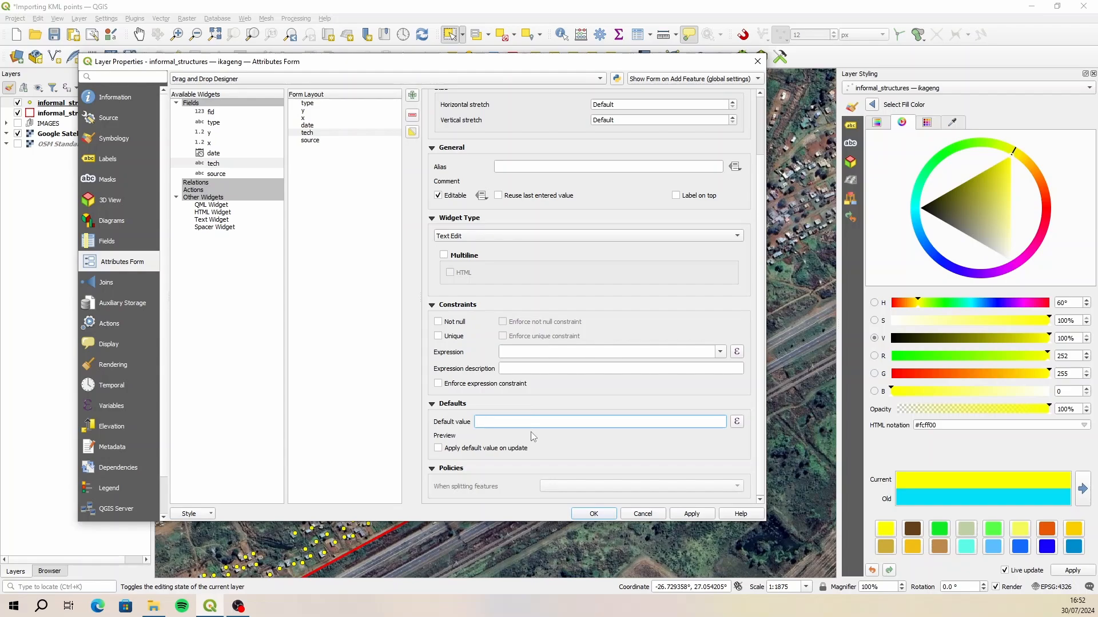
pyautogui.write('@user_full_')
pyautogui.write('name')
pyautogui.click(452, 450)
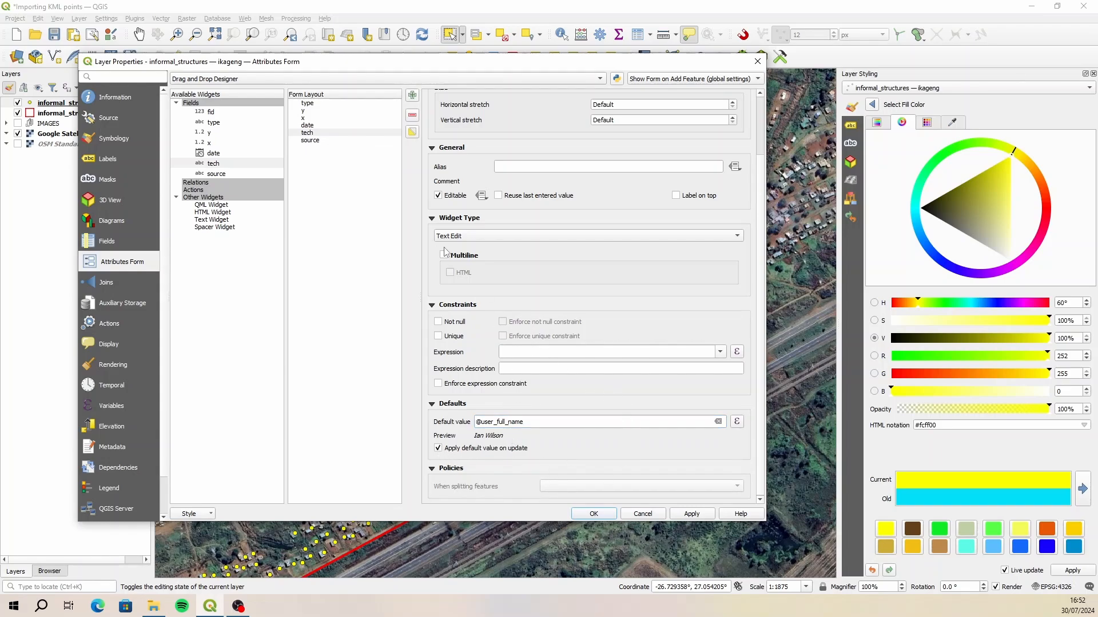
# Give the tech field the alias "captured by"
pyautogui.click(320, 142)
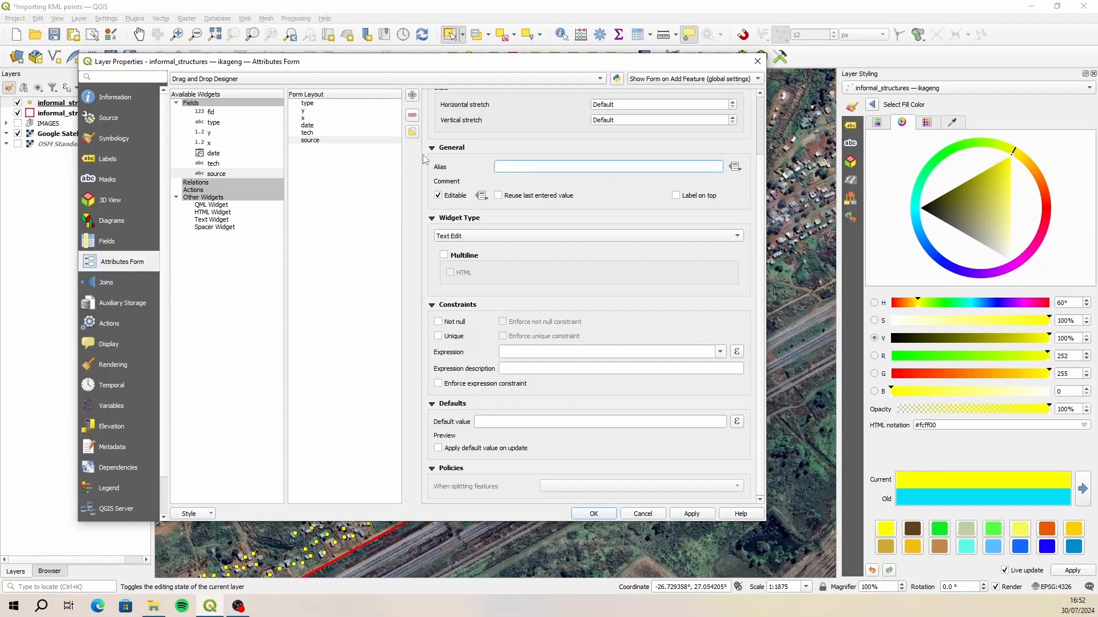
pyautogui.click(327, 133)
pyautogui.click(528, 170)
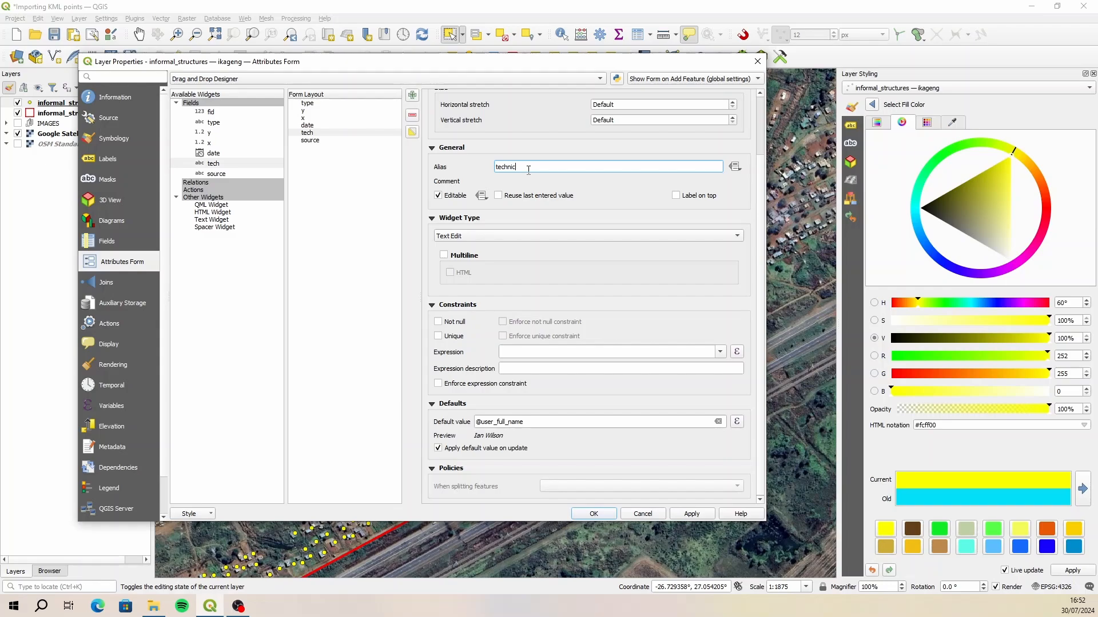
pyautogui.hotkey('ctrl', 'a')
pyautogui.write('c')
# Give the source field the alias "data source"
pyautogui.click(326, 140)
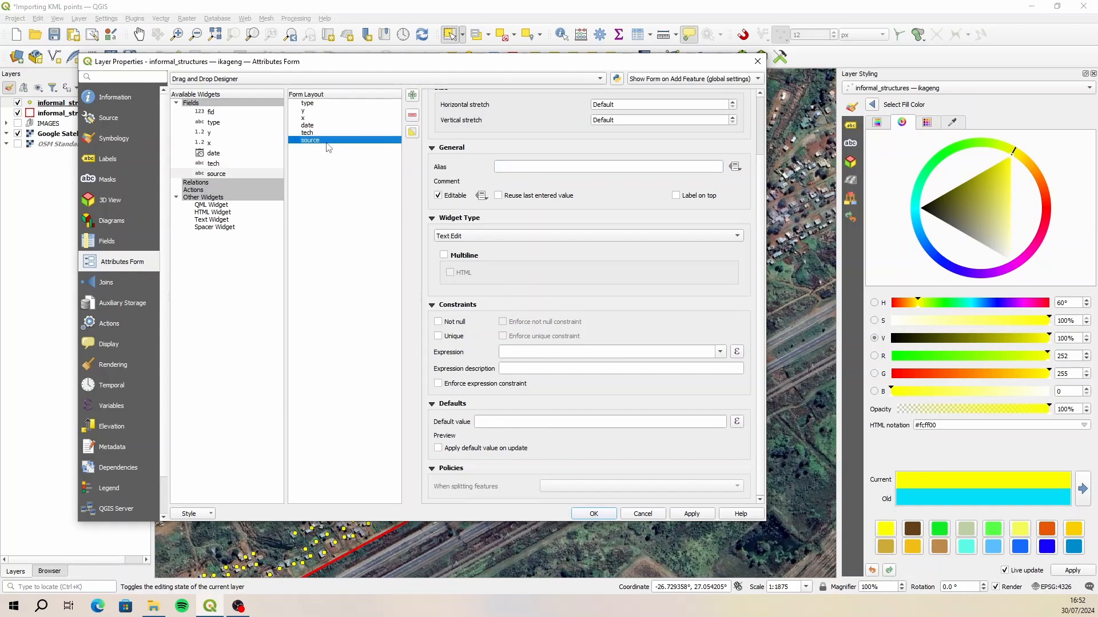
pyautogui.click(510, 166)
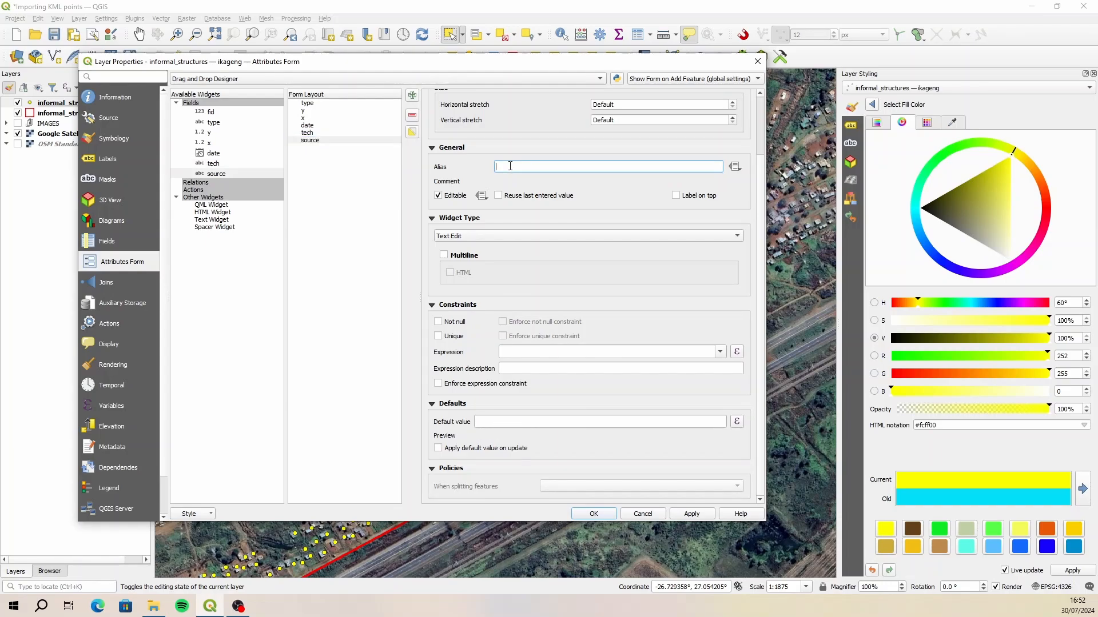
pyautogui.write('ata')
pyautogui.write('data')
# Change the source field's widget to Value Map with the values "digitized" and "kml", and save the layer properties
pyautogui.click(509, 239)
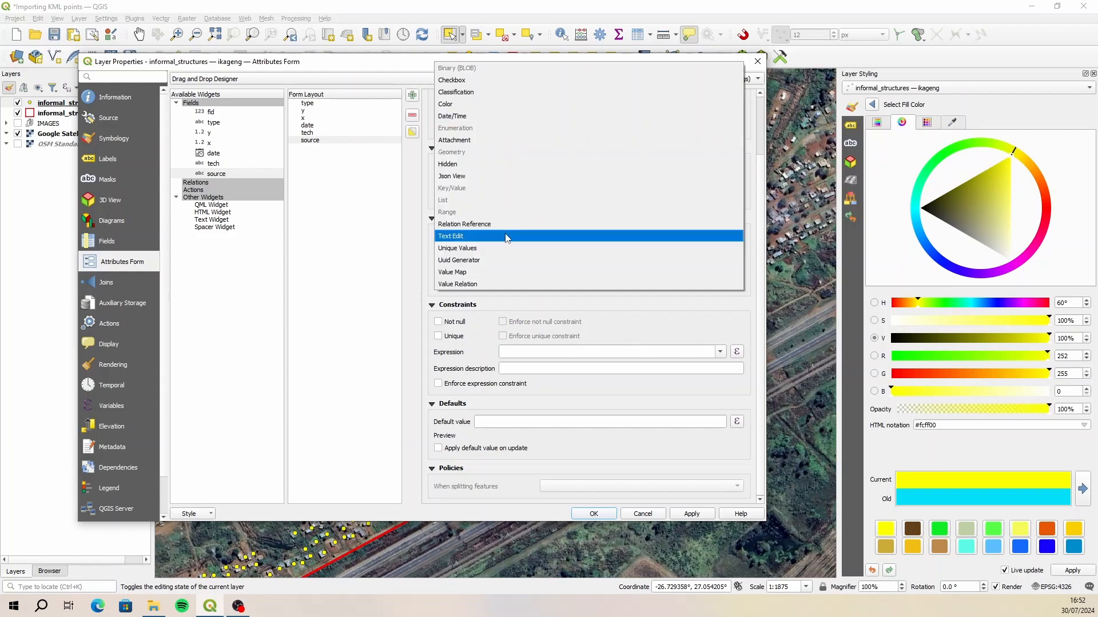
pyautogui.click(484, 273)
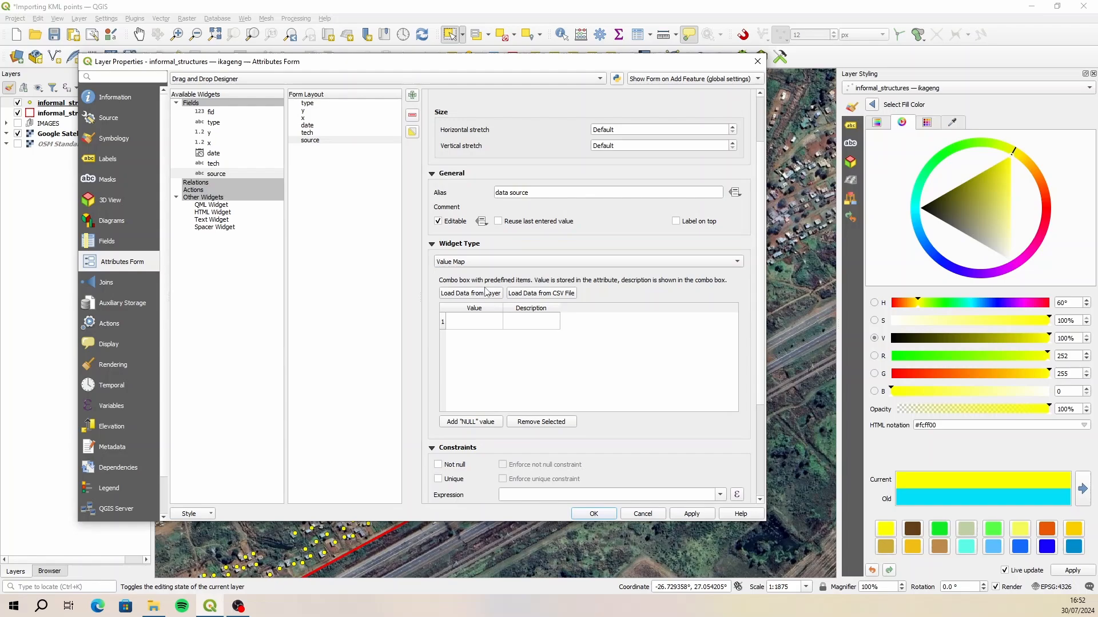
pyautogui.doubleClick(477, 322)
pyautogui.press('Tab')
pyautogui.doubleClick(467, 340)
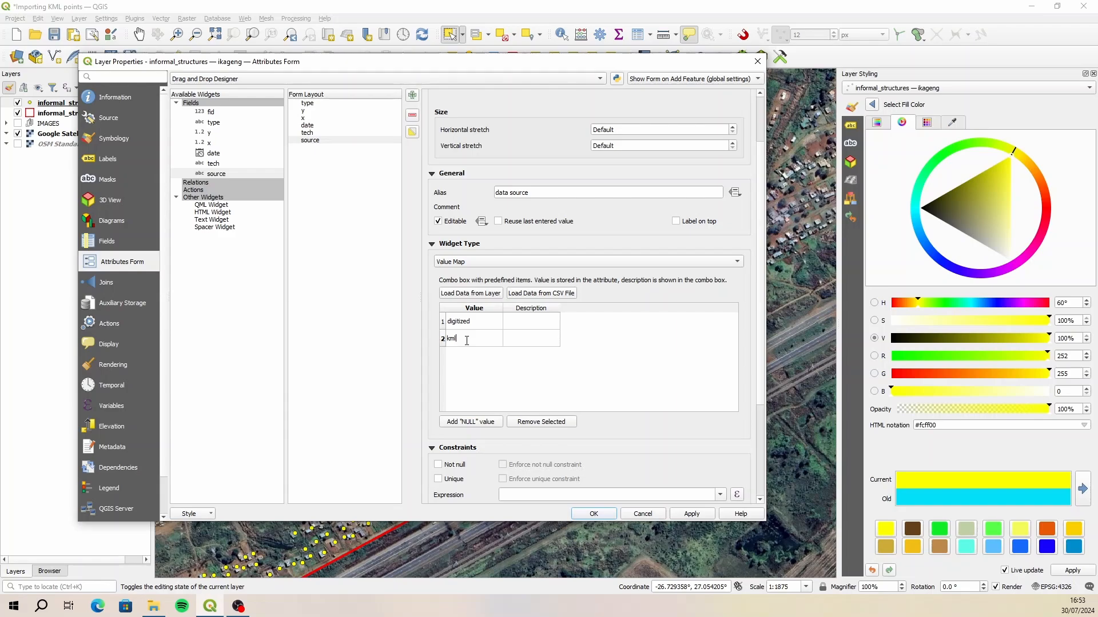
pyautogui.write('kml')
pyautogui.click(692, 513)
pyautogui.click(593, 513)
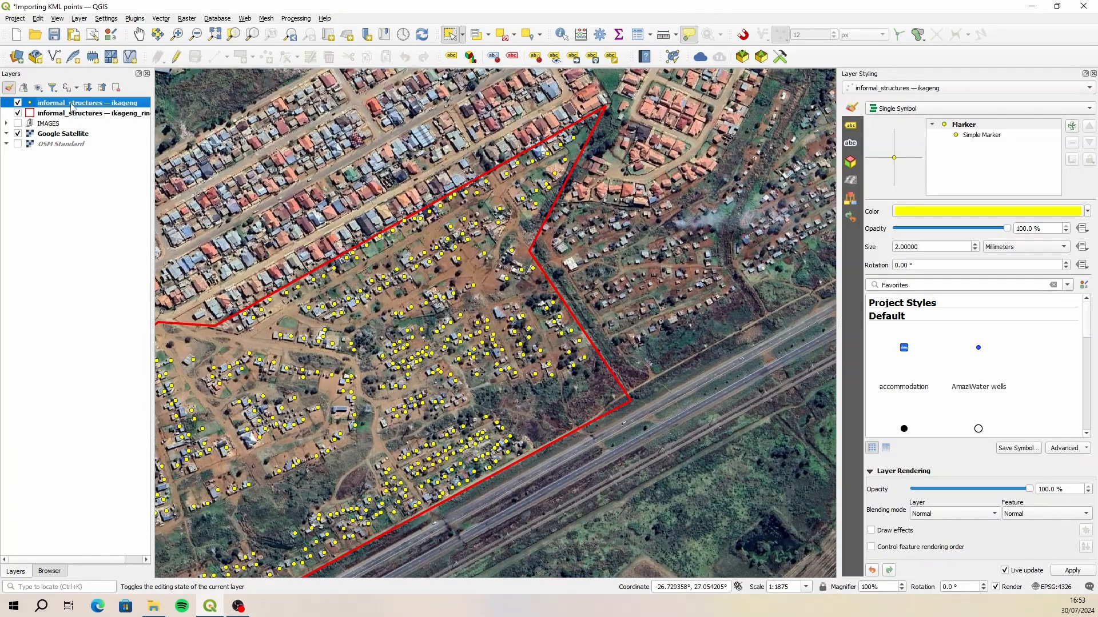
# Check the aliases and data source values in the ikageng points layer's attribute table, and close the table
pyautogui.rightClick(64, 101)
pyautogui.click(115, 230)
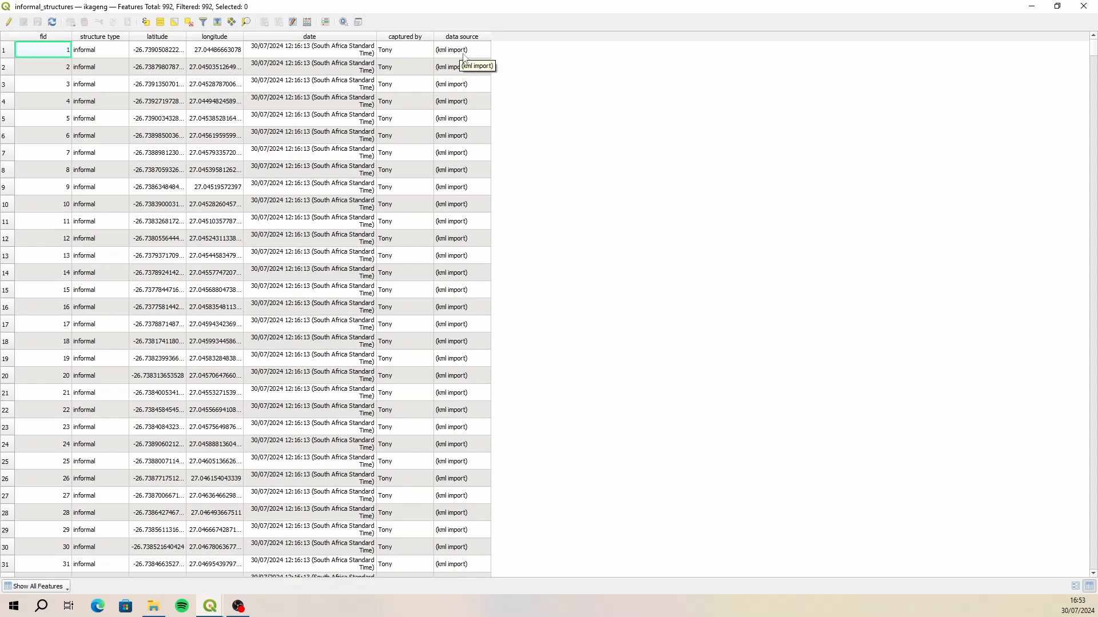
pyautogui.click(1083, 6)
# In the ikageng points layer's attribute form, change the source field's second value map entry to "kml import" for both value and description
pyautogui.rightClick(80, 103)
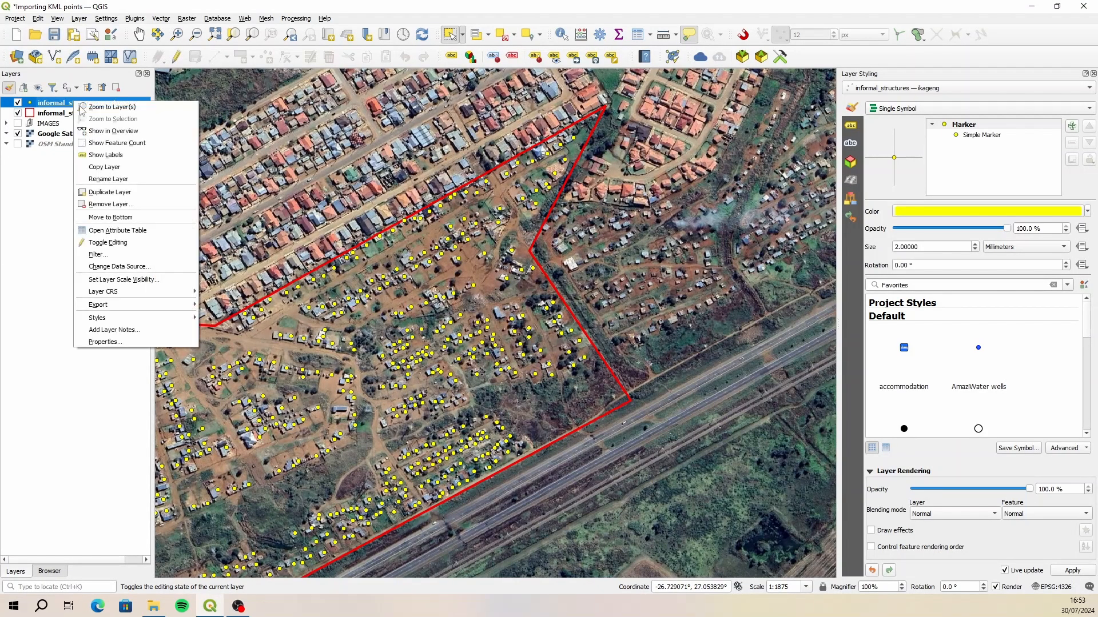
pyautogui.click(147, 343)
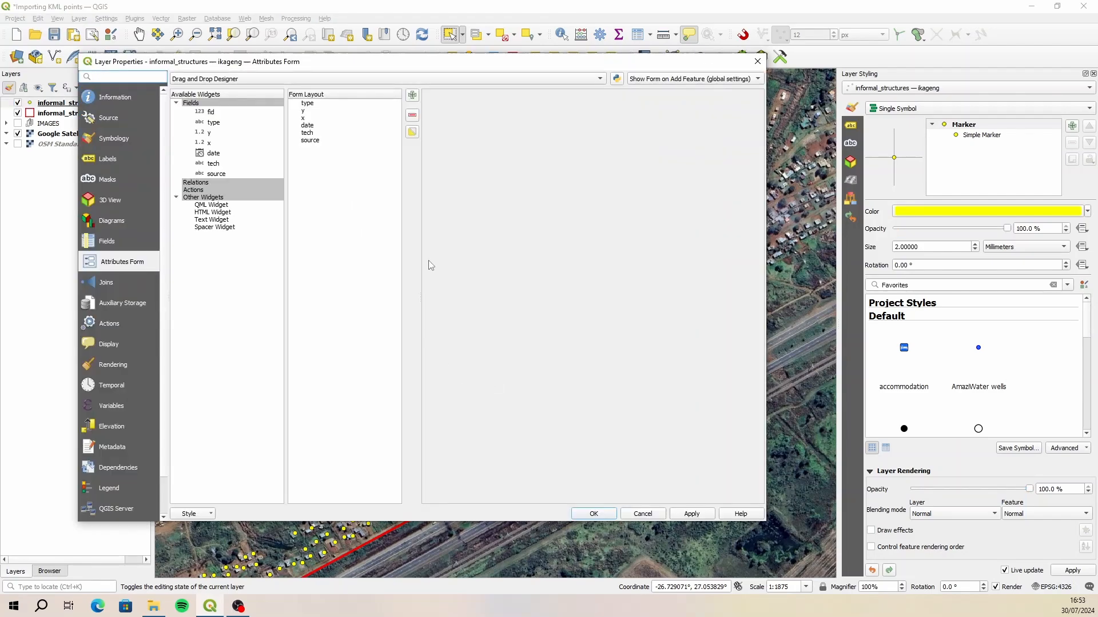
pyautogui.click(312, 141)
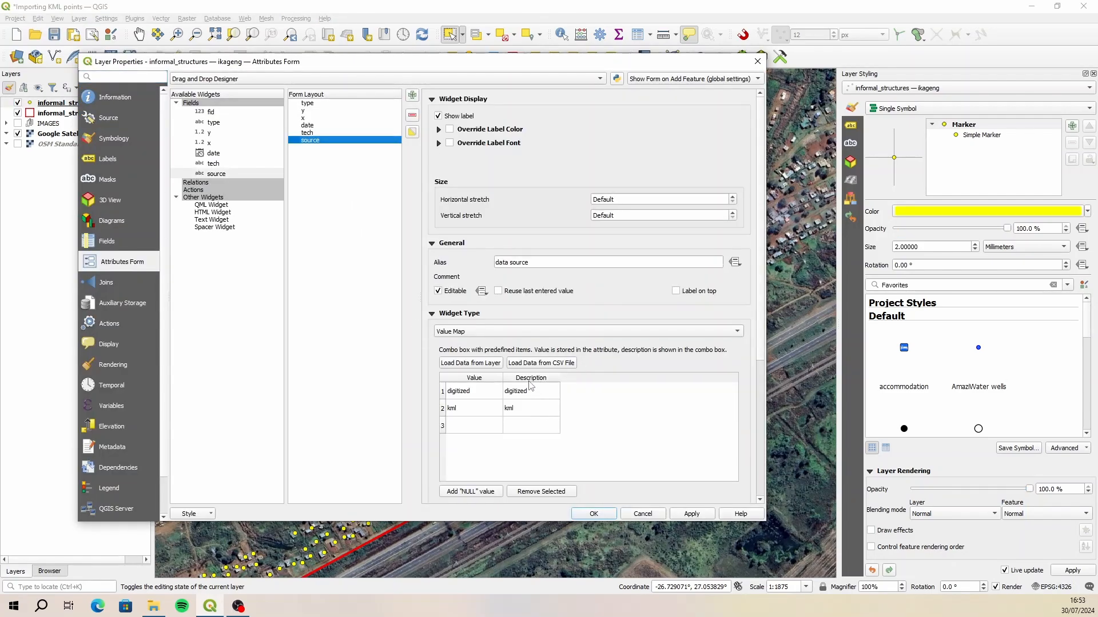
pyautogui.doubleClick(472, 410)
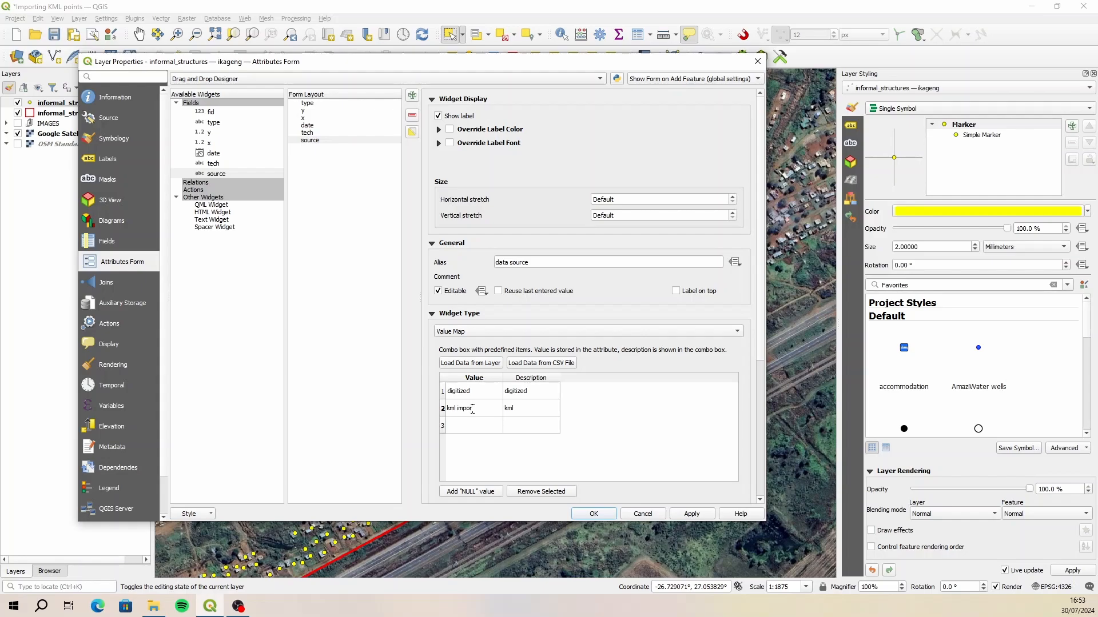
pyautogui.write('import')
pyautogui.click(524, 408)
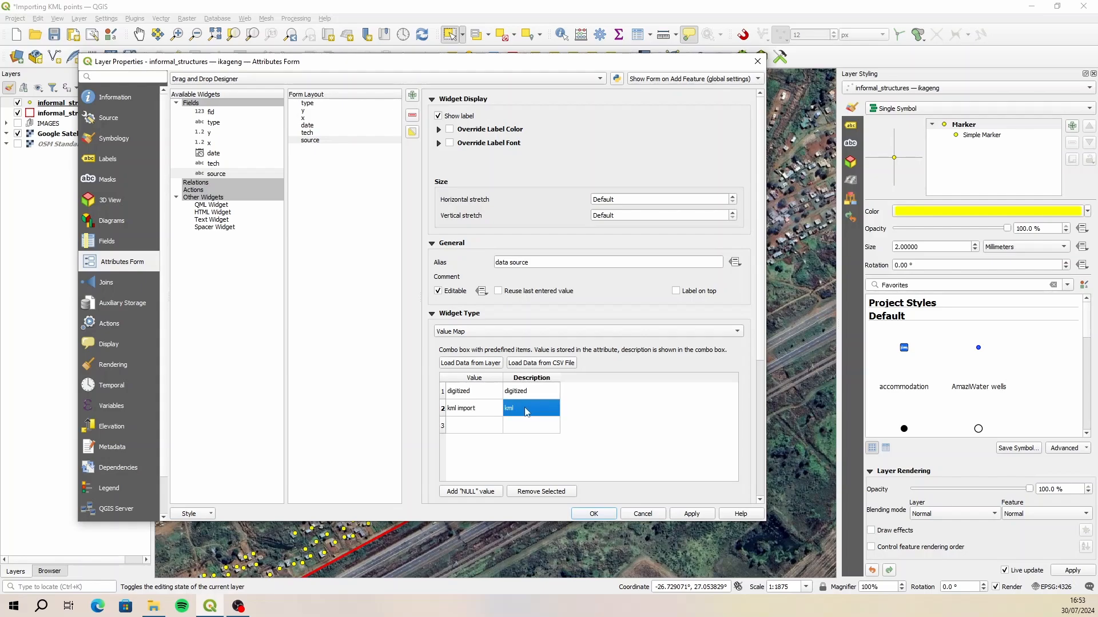
pyautogui.click(527, 408)
pyautogui.click(526, 408)
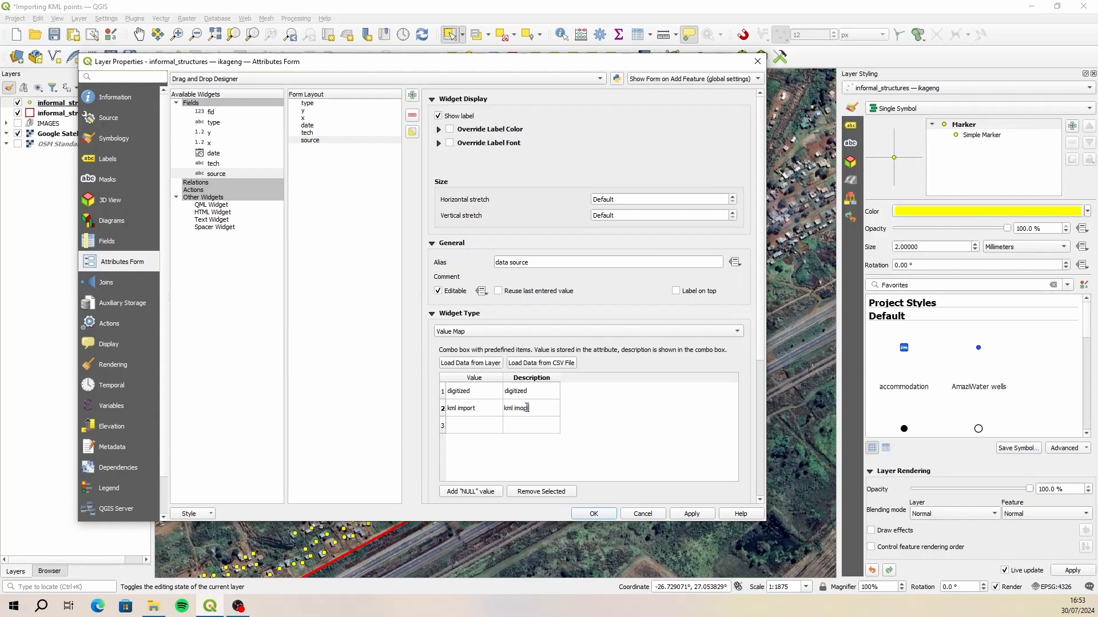
pyautogui.write('import')
# Set the source field's default value to 'digitized' and apply the change
pyautogui.moveTo(761, 348); pyautogui.dragTo(750, 481)
pyautogui.click(438, 451)
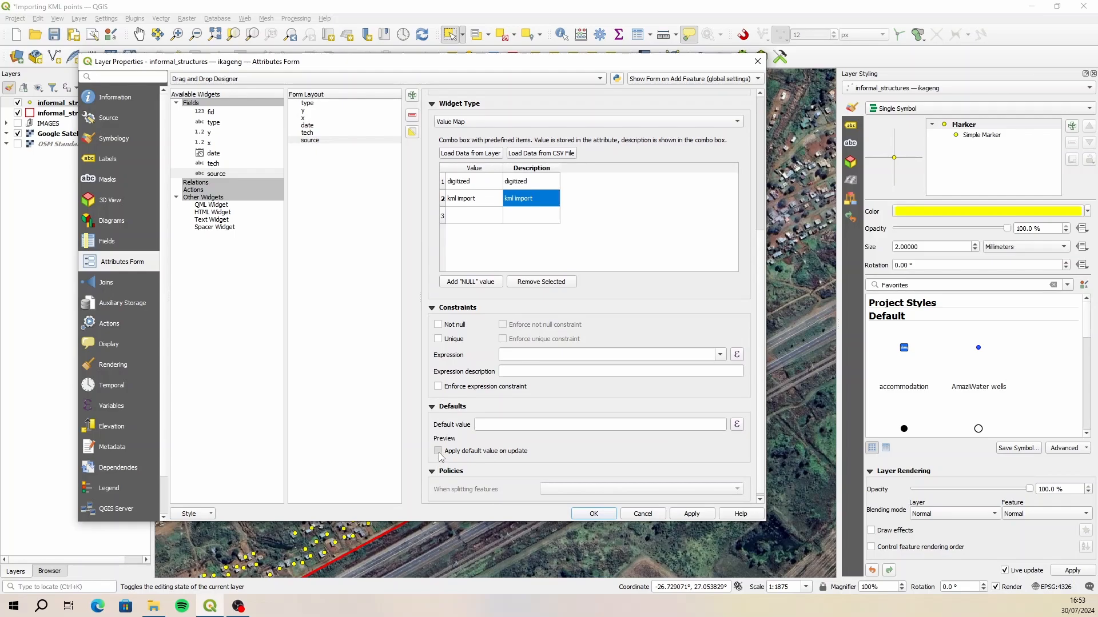
pyautogui.click(498, 428)
pyautogui.click(474, 449)
pyautogui.write('\\')
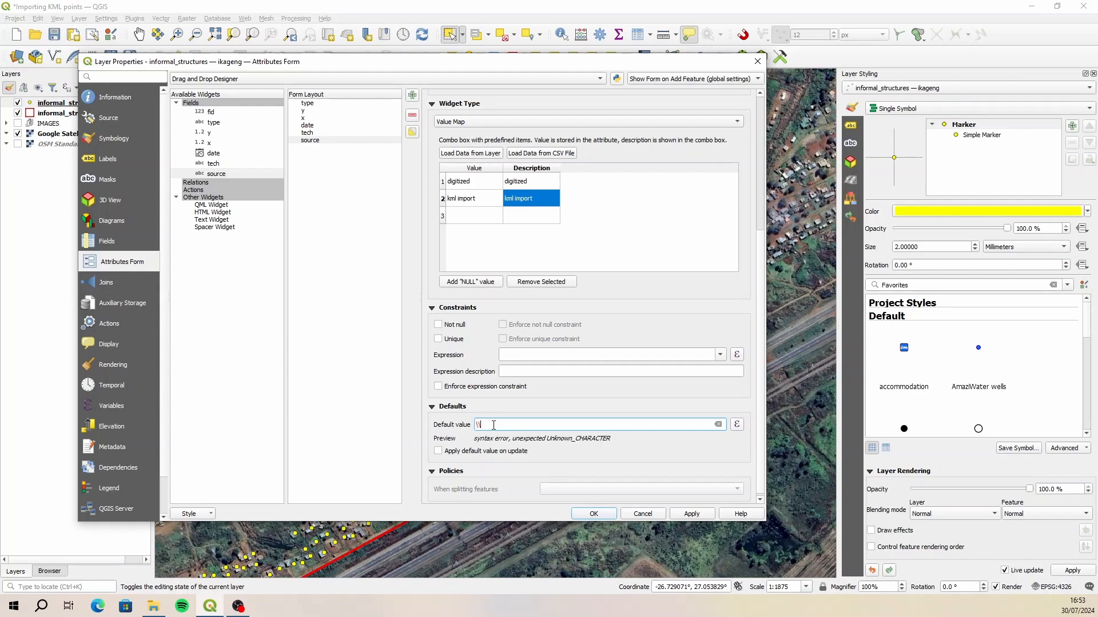
pyautogui.press('BackSpace')
pyautogui.press('BackSpace')
pyautogui.write("'digitized")
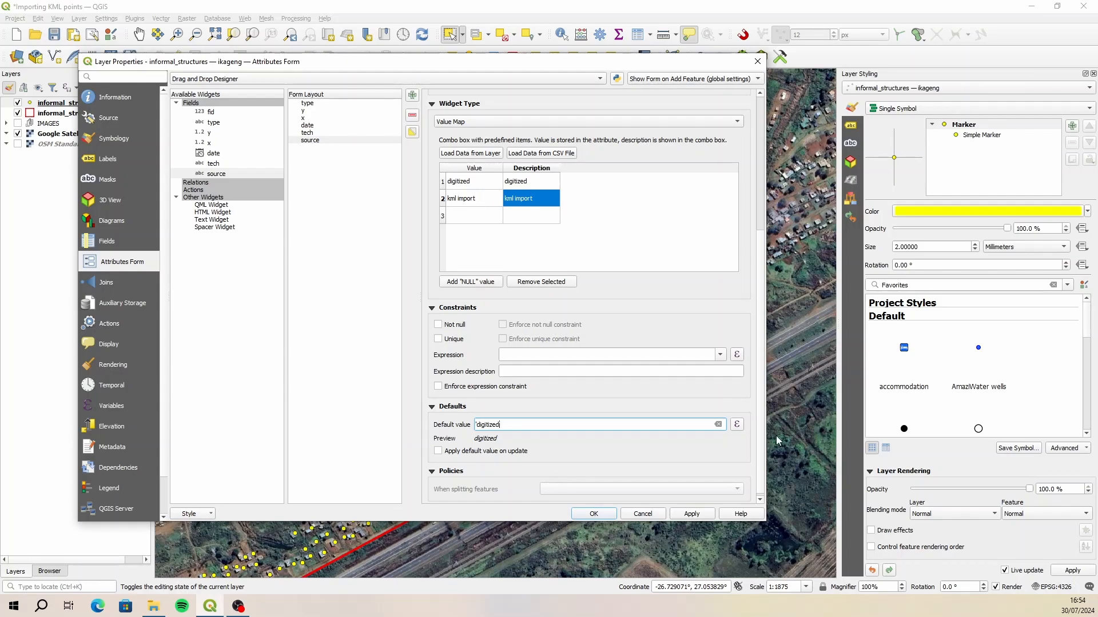
pyautogui.click(692, 519)
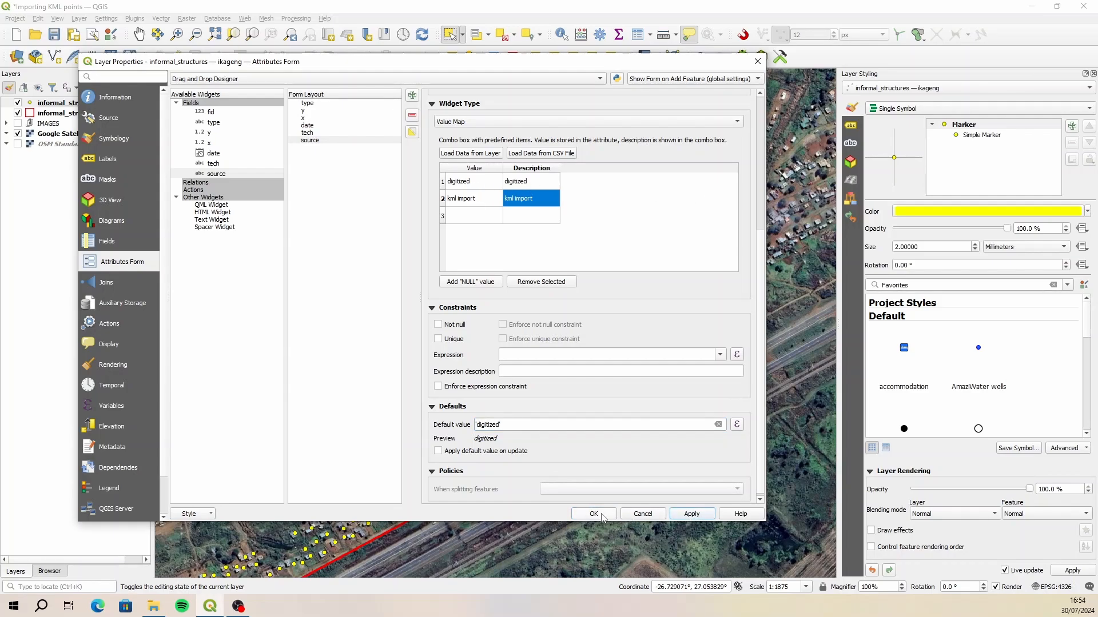
# Review the form settings of the tech, date and type fields, and save the layer properties
pyautogui.click(322, 134)
pyautogui.click(317, 126)
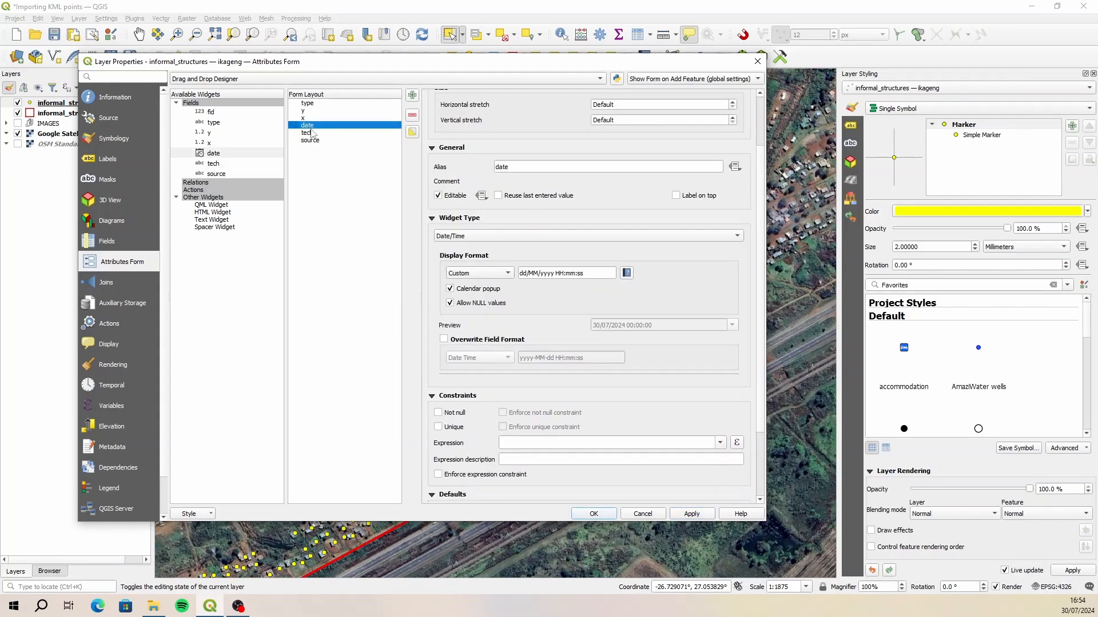
pyautogui.click(308, 103)
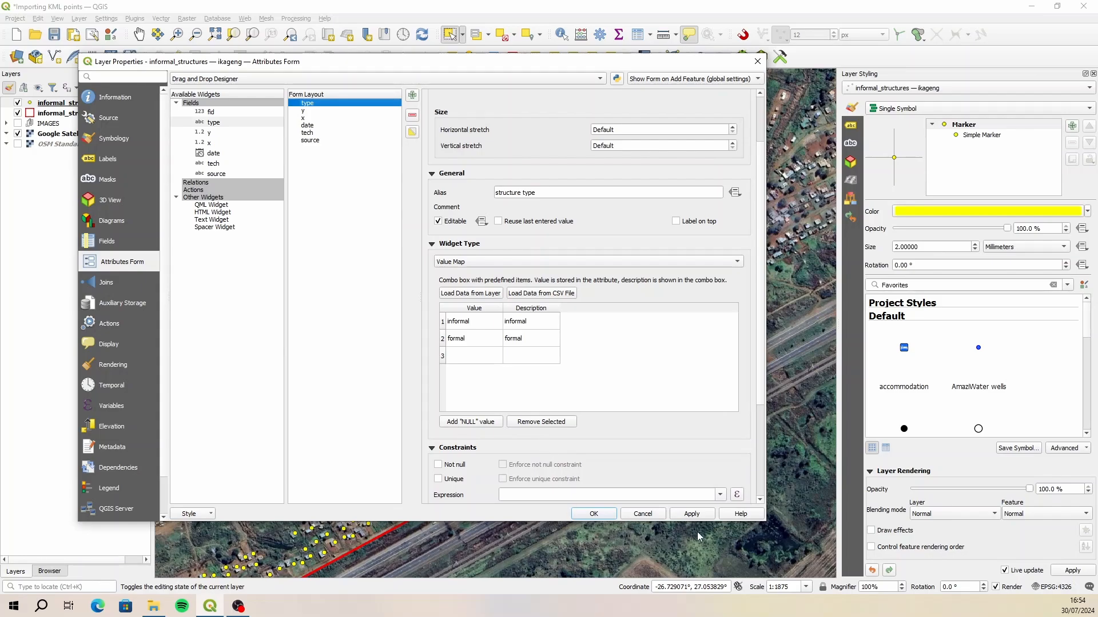
pyautogui.click(690, 514)
pyautogui.click(589, 514)
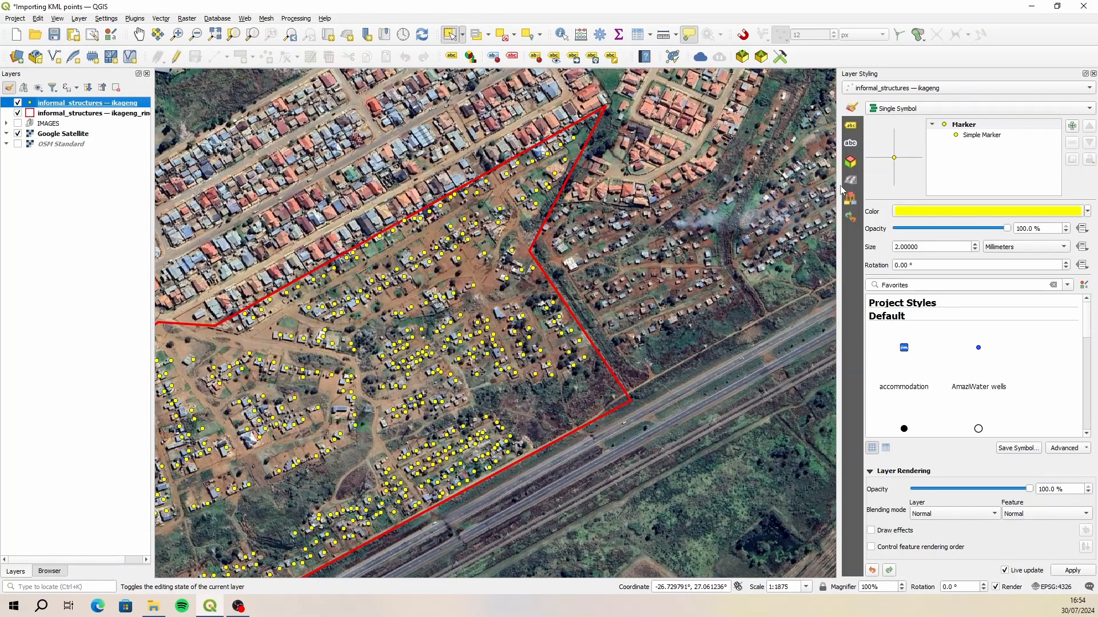
# Switch the points layer to Categorized symbology on the data source field and classify its values
pyautogui.click(929, 109)
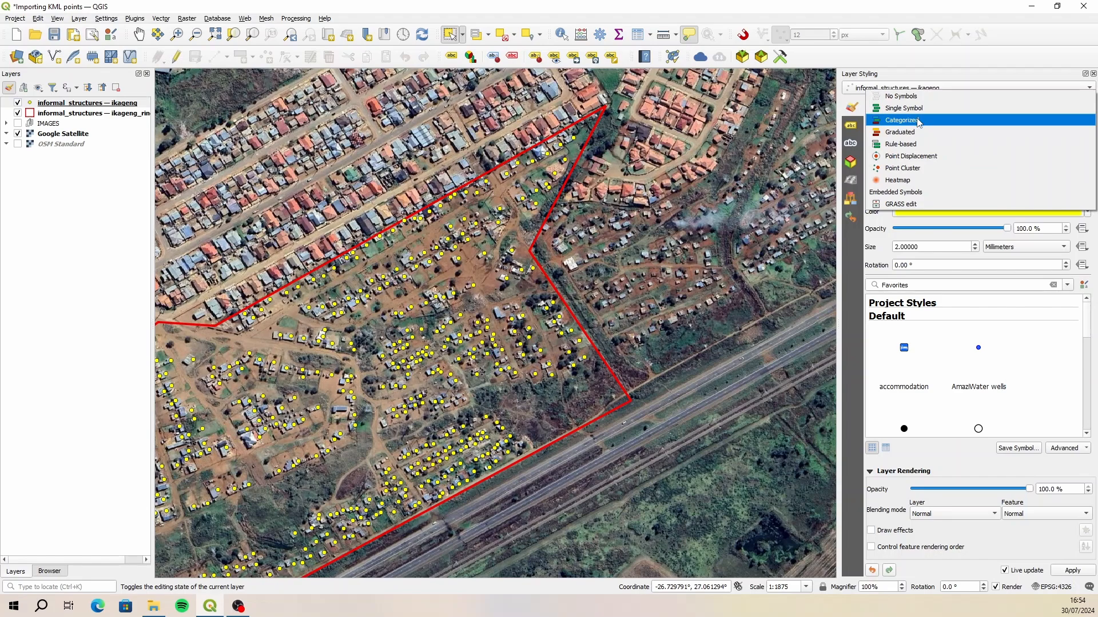
pyautogui.click(918, 120)
pyautogui.click(1072, 126)
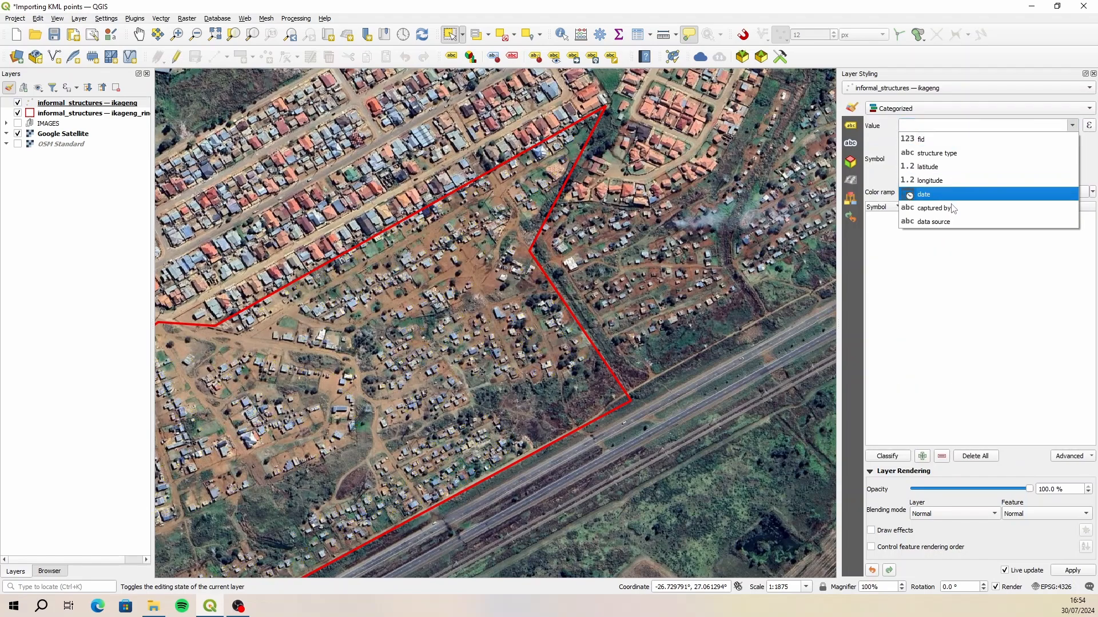
pyautogui.click(961, 223)
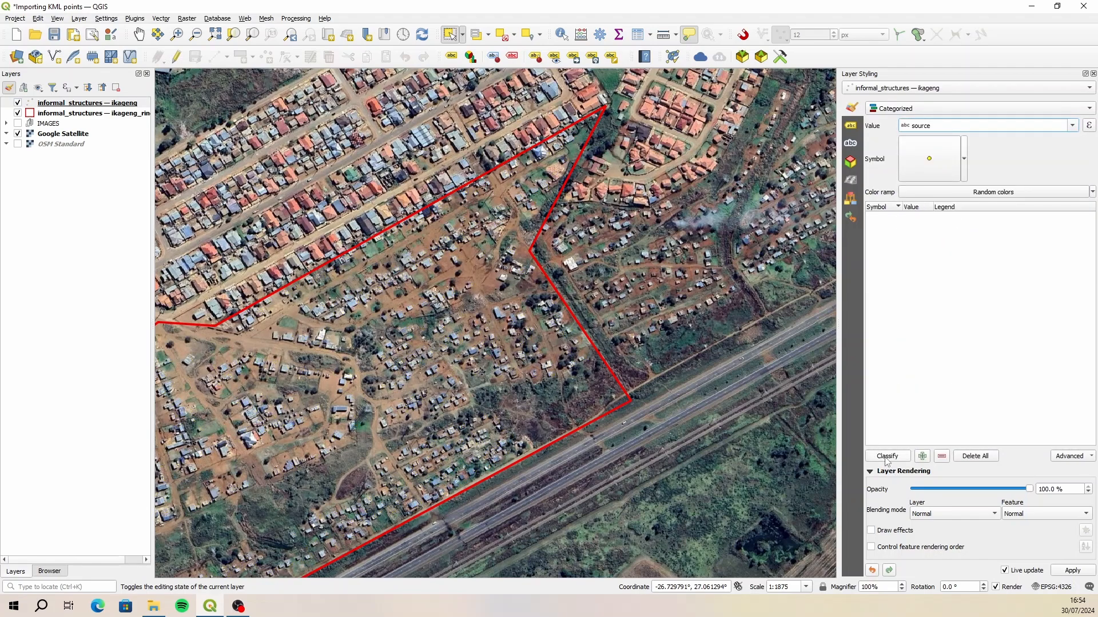
pyautogui.click(887, 457)
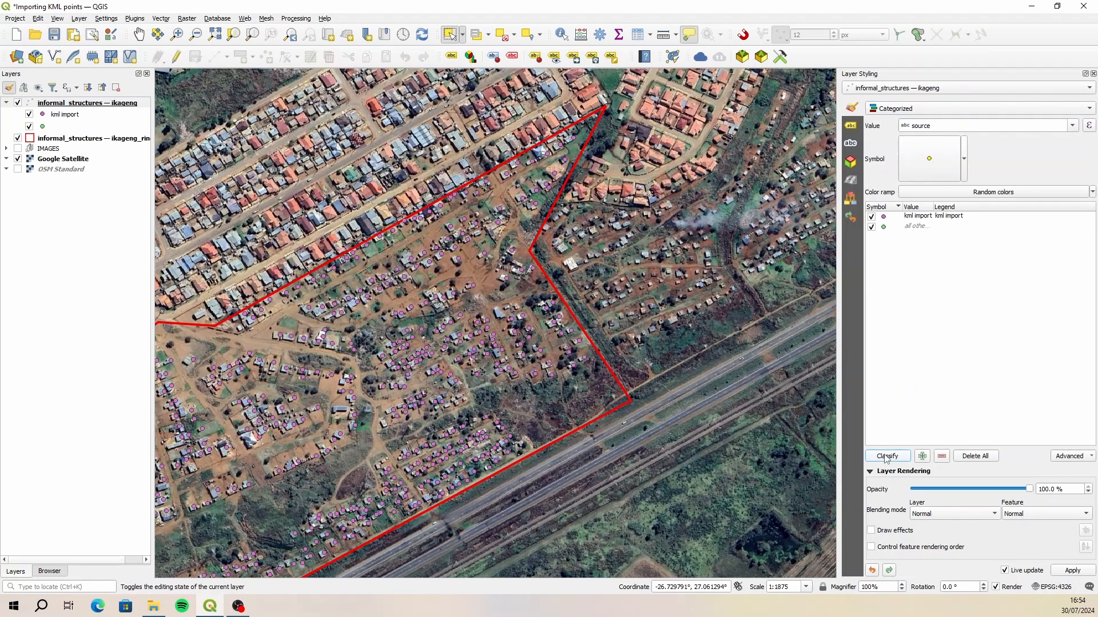
# Turn the catch-all category into a "digitized" category, with "digitized" as both value and legend
pyautogui.doubleClick(921, 227)
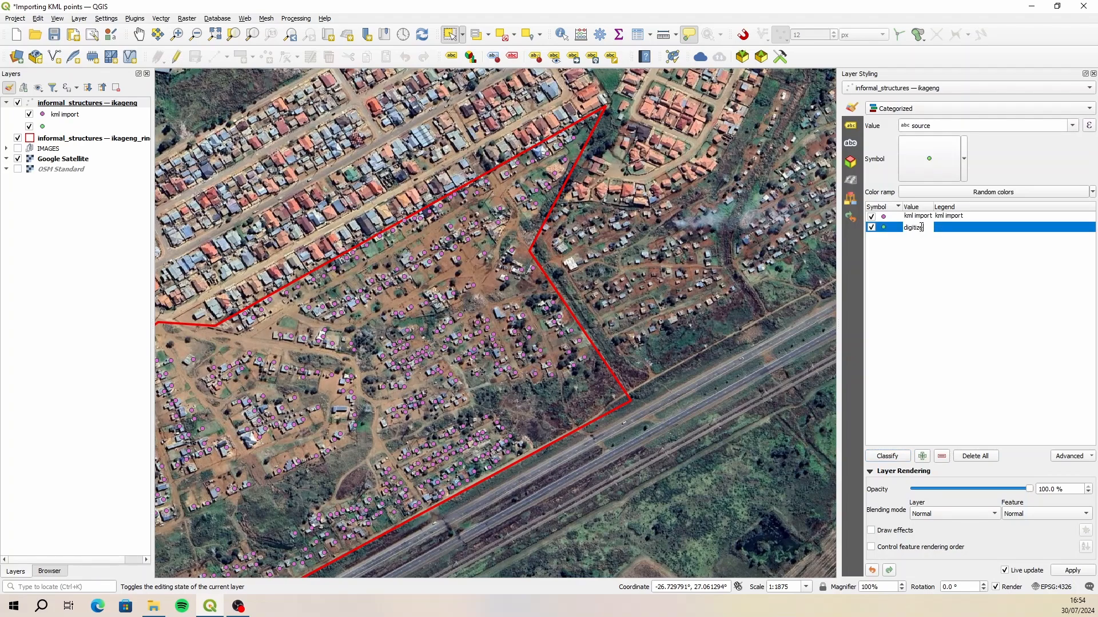
pyautogui.doubleClick(956, 228)
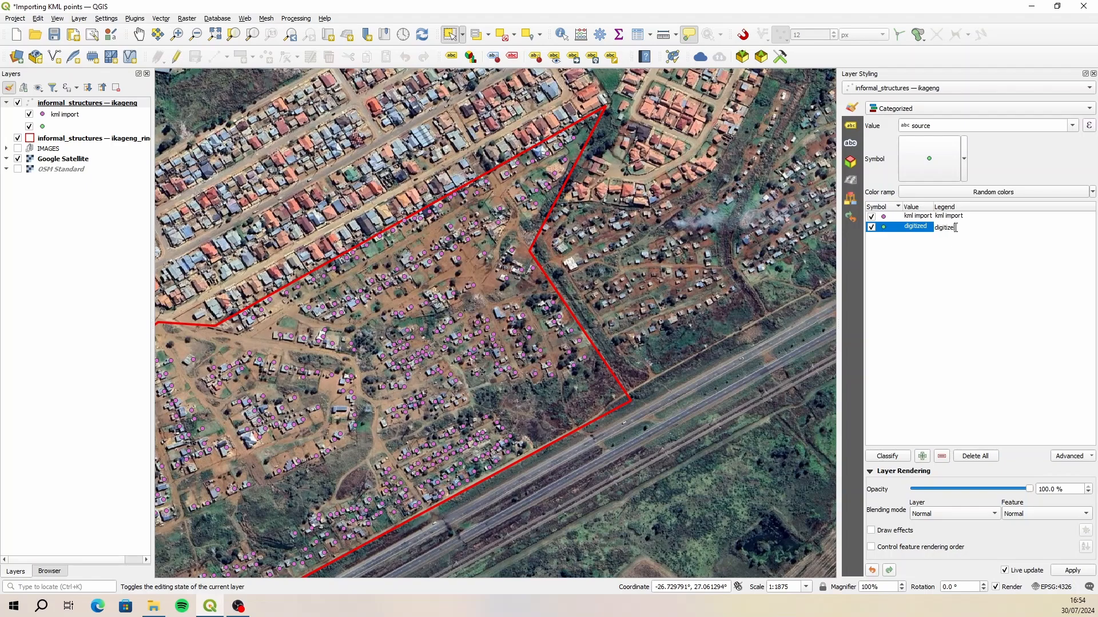
pyautogui.write('digitized')
# Add another category for all remaining values and give it the legend "other"
pyautogui.click(922, 456)
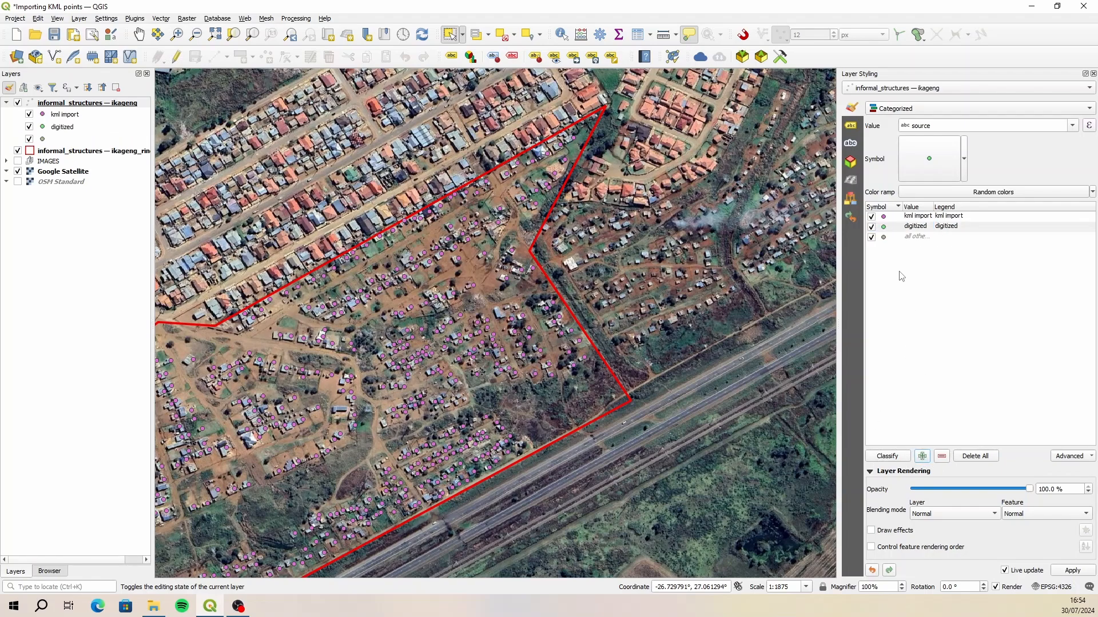
pyautogui.doubleClick(915, 238)
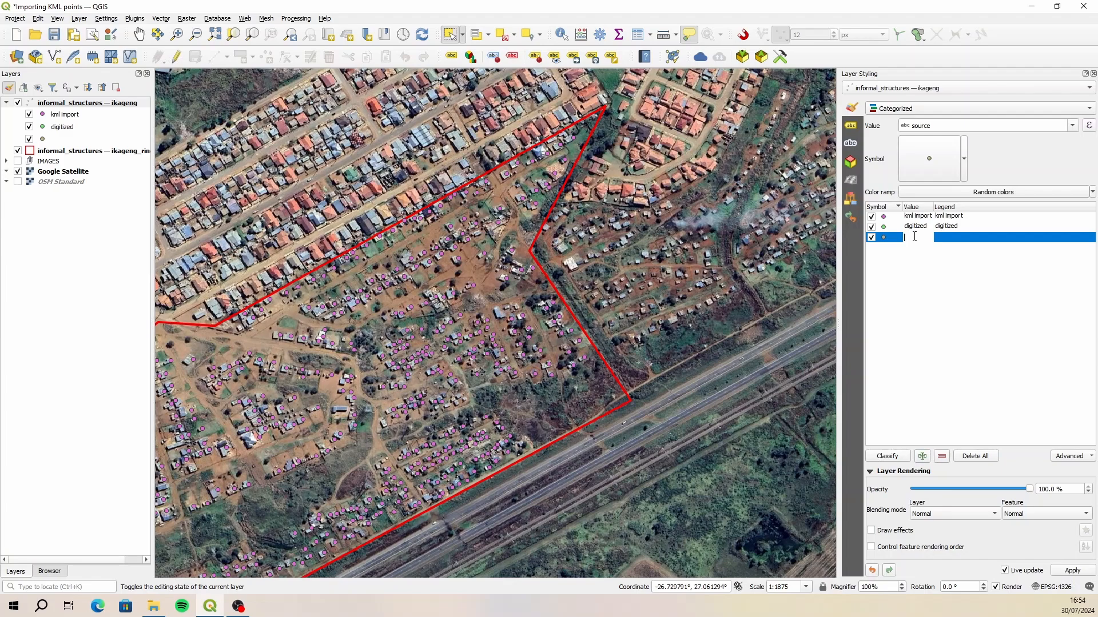
pyautogui.doubleClick(960, 238)
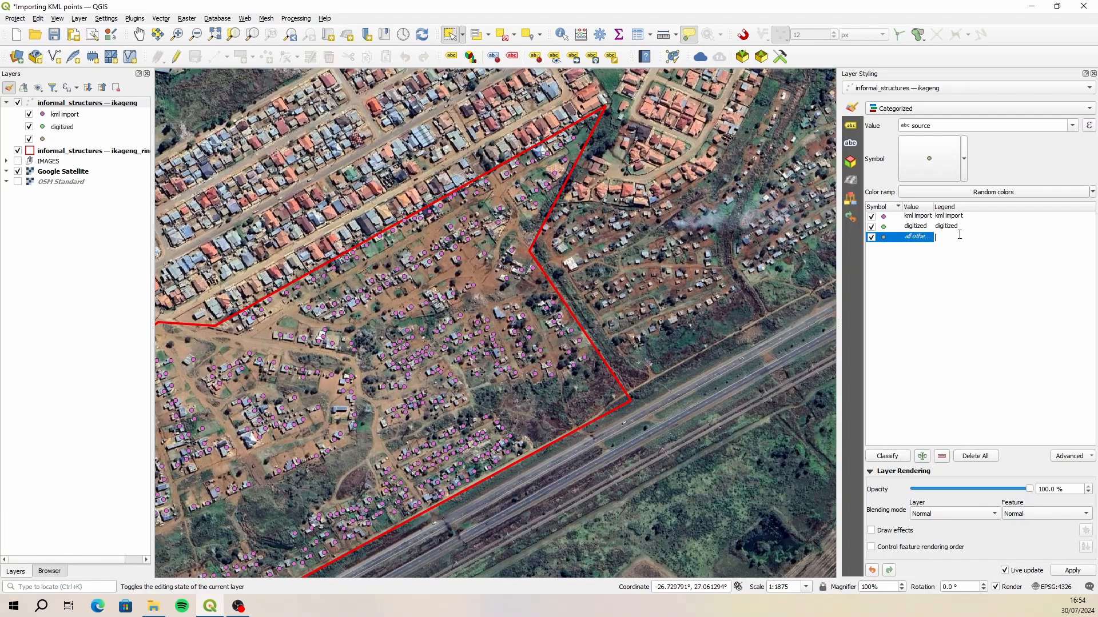
pyautogui.write('other')
pyautogui.click(936, 270)
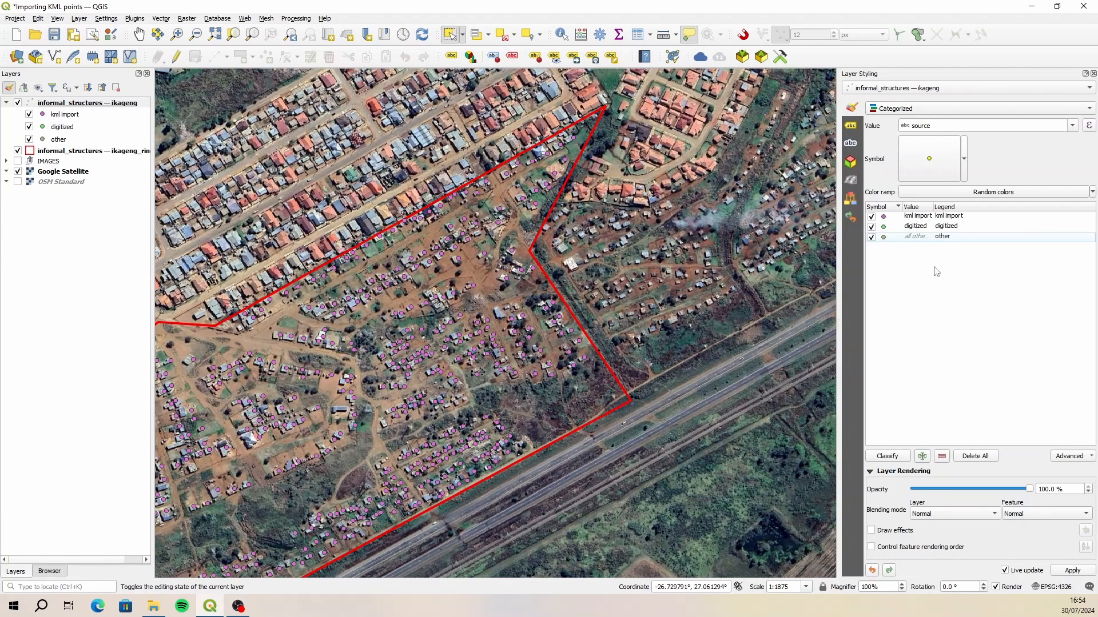
# Set the marker colour of the "other" category to red (#fe1509)
pyautogui.doubleClick(885, 238)
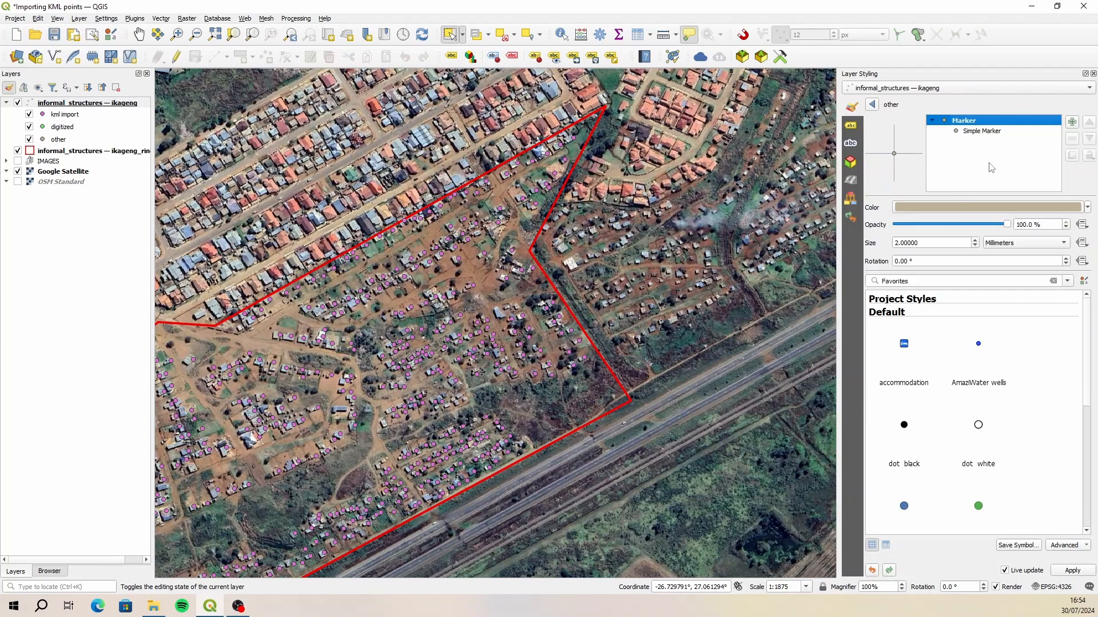
pyautogui.click(986, 207)
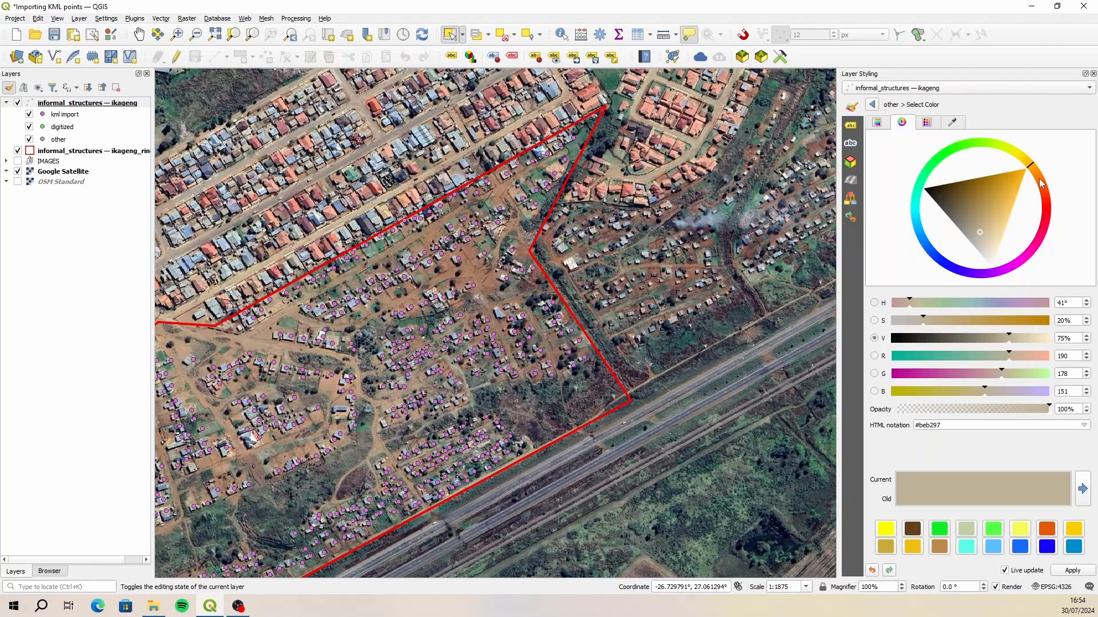
pyautogui.click(1042, 204)
pyautogui.click(1039, 211)
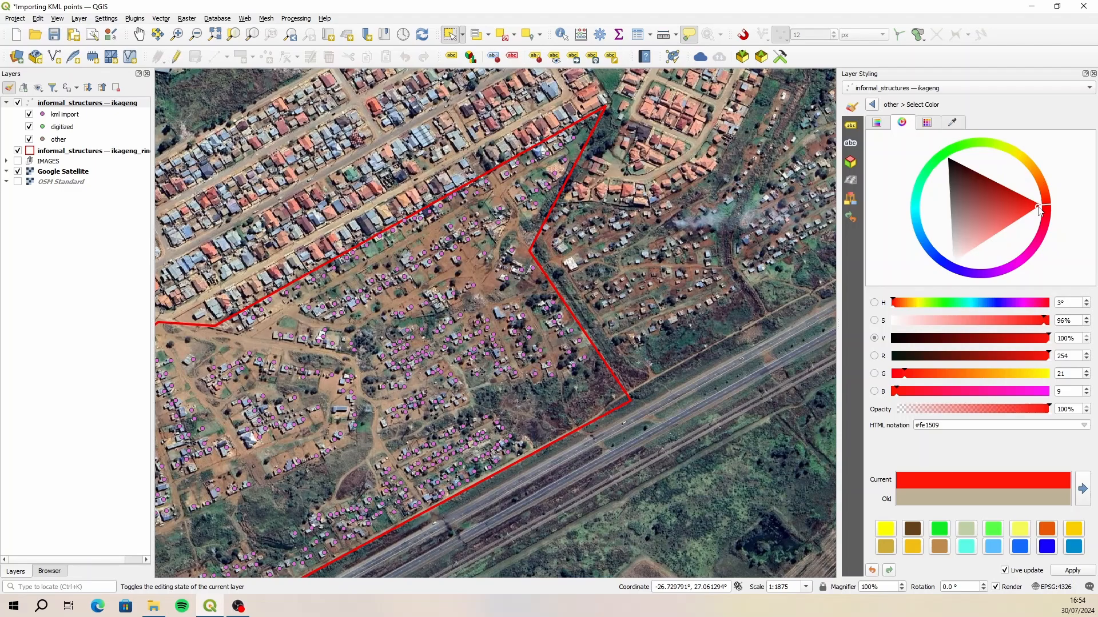
pyautogui.click(872, 104)
pyautogui.click(872, 105)
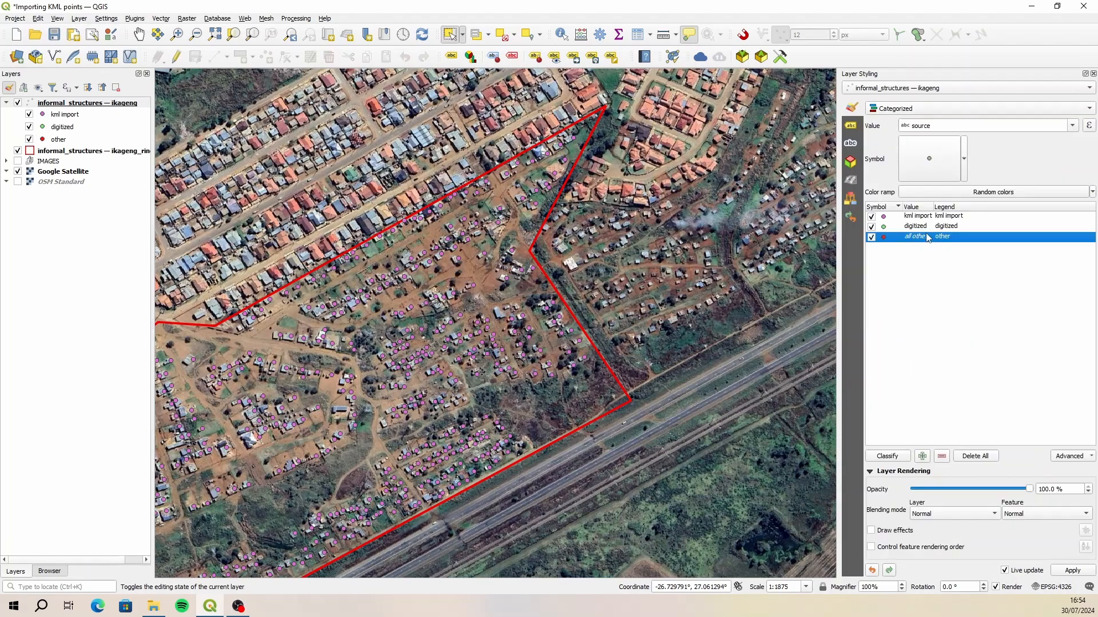
# Set the marker colour of the "digitized" category to bright green (#02e214)
pyautogui.click(888, 228)
pyautogui.doubleClick(887, 228)
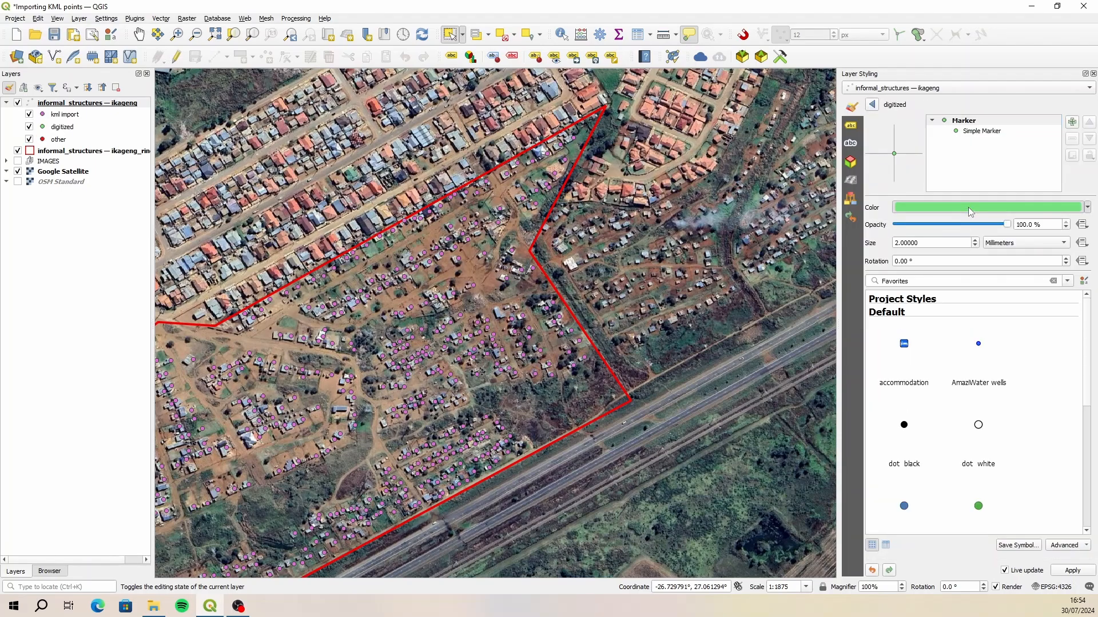
pyautogui.click(970, 218)
pyautogui.click(1049, 320)
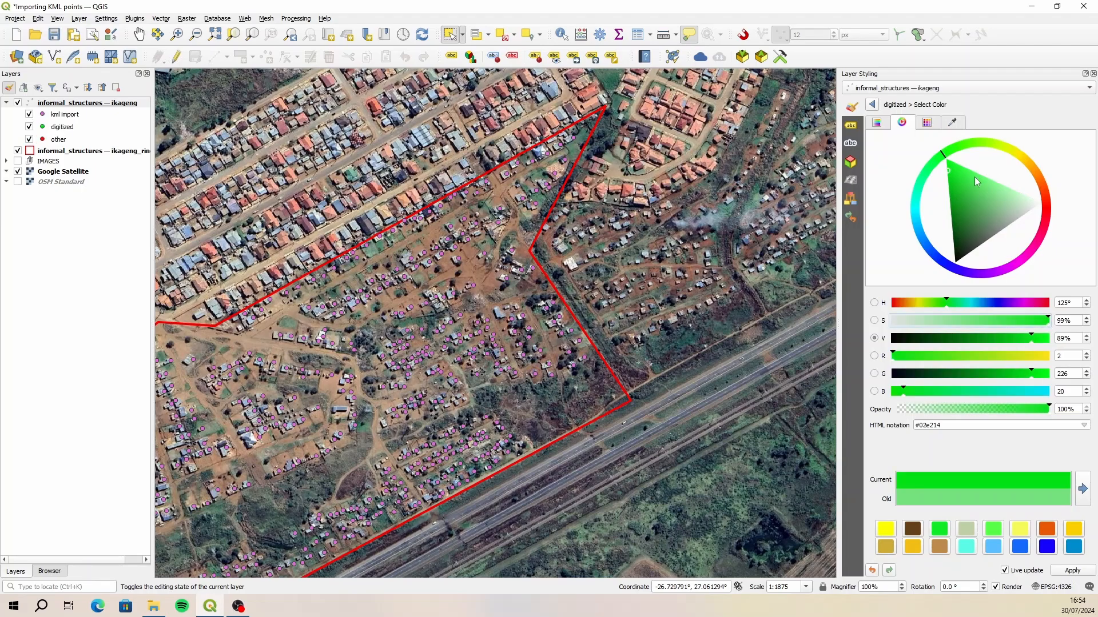
pyautogui.click(871, 104)
pyautogui.click(872, 105)
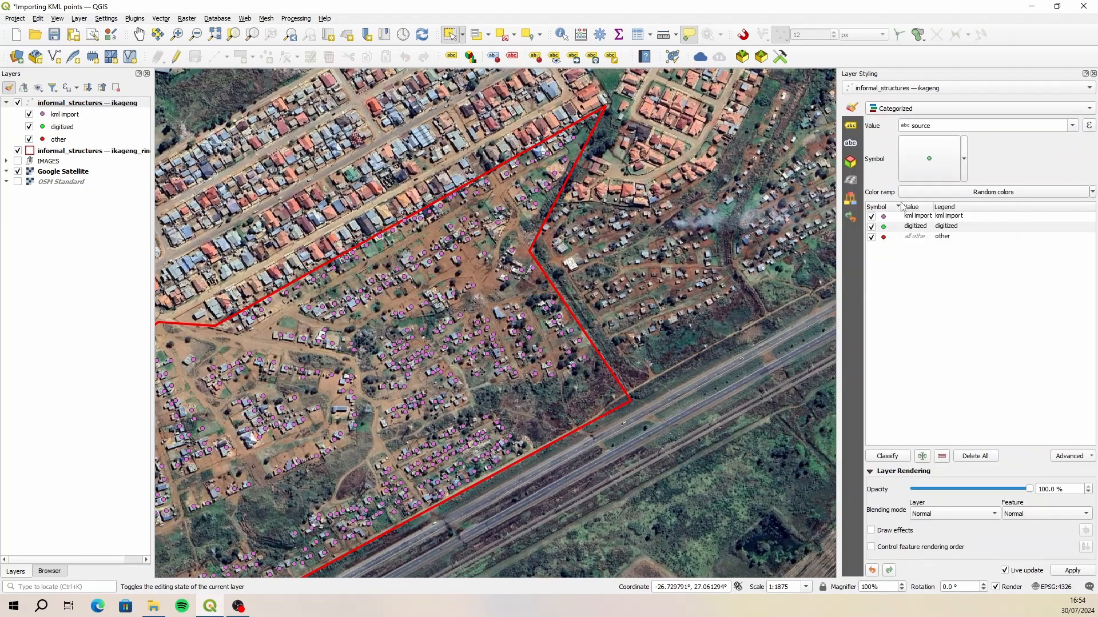
# Set the marker colour of the "kml import" category to yellow (#fcff00)
pyautogui.doubleClick(886, 221)
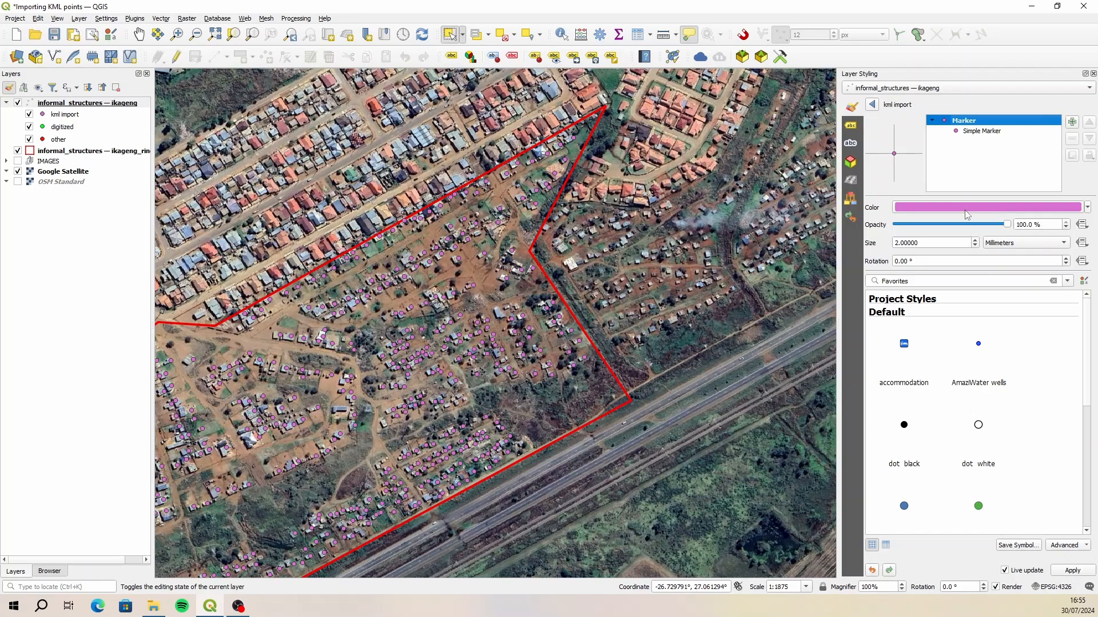
pyautogui.click(966, 210)
pyautogui.click(886, 528)
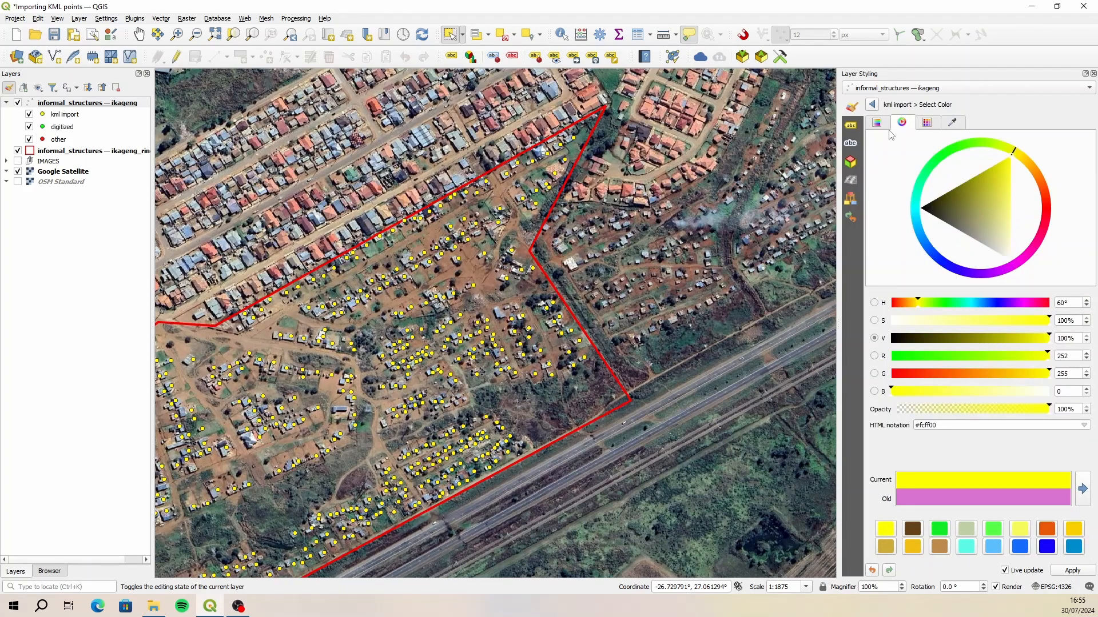
pyautogui.click(872, 105)
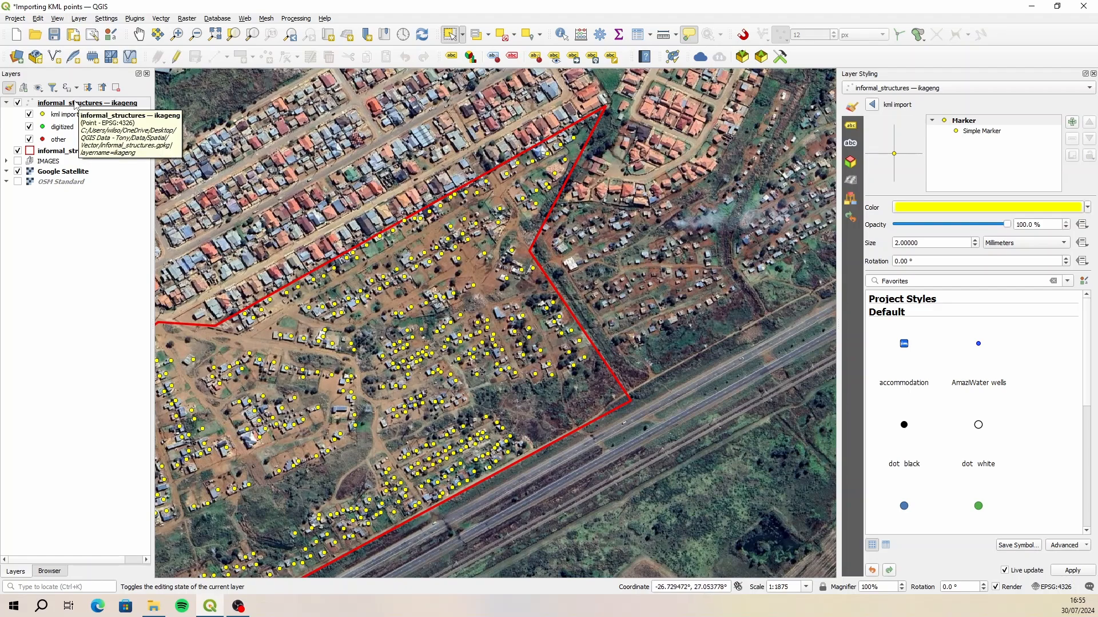
# Review the attribute form layout in the properties of the informal_structures — ikageng layer
pyautogui.rightClick(75, 103)
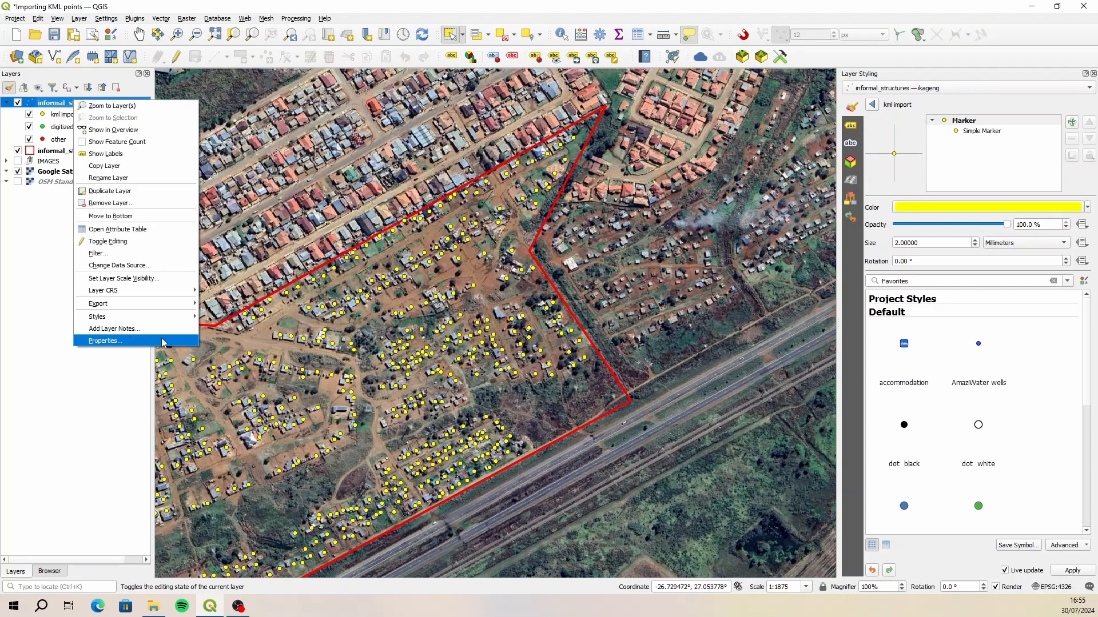
pyautogui.click(162, 342)
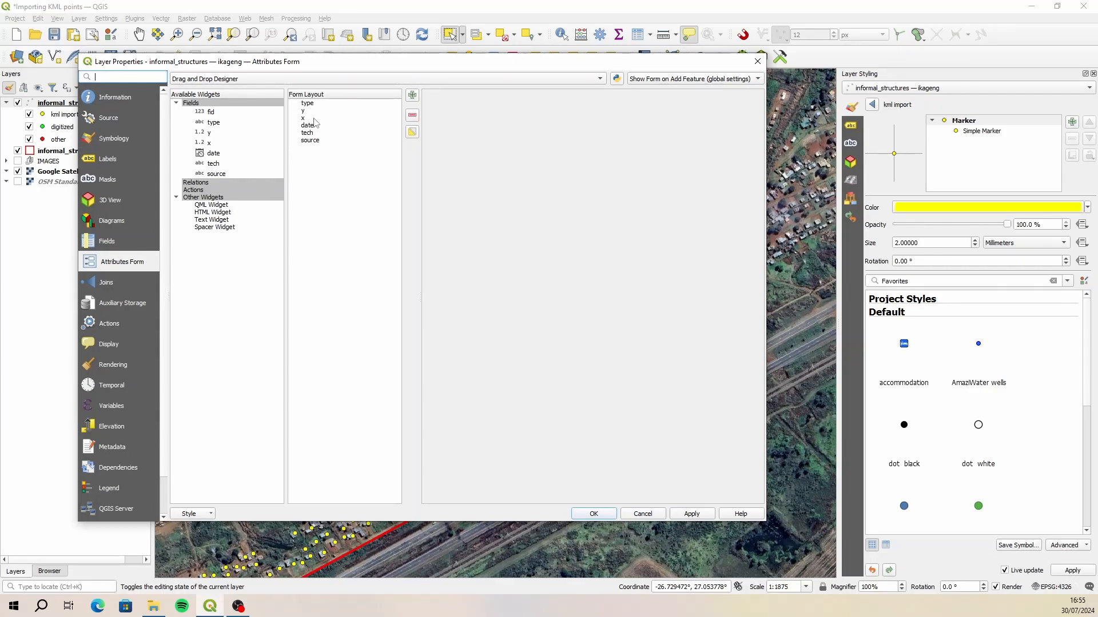
pyautogui.moveTo(365, 65); pyautogui.dragTo(503, 89)
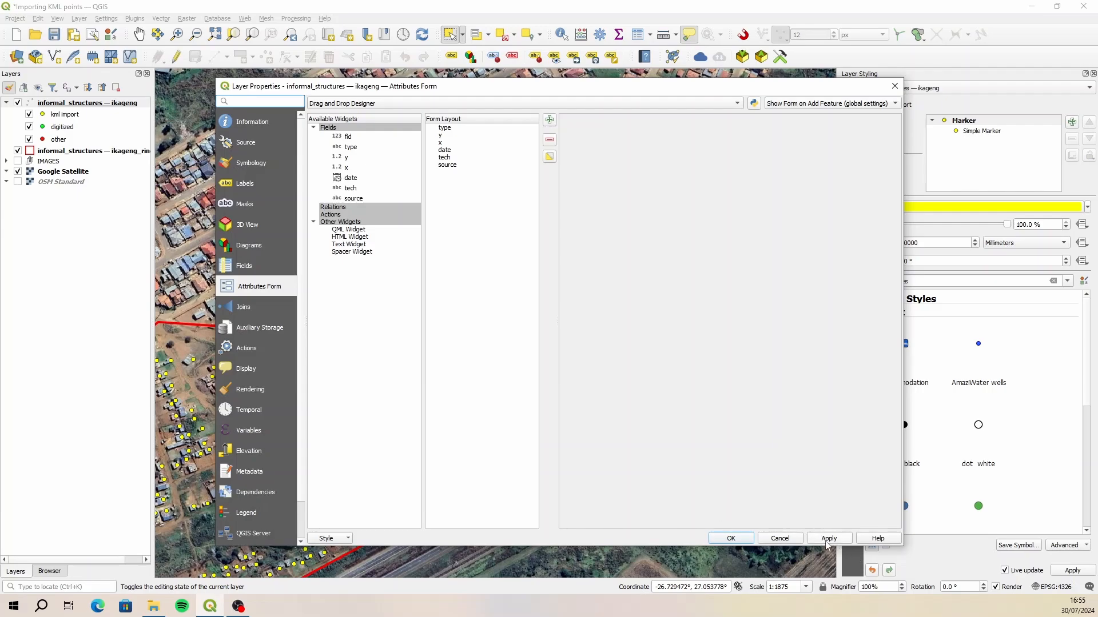
pyautogui.click(732, 545)
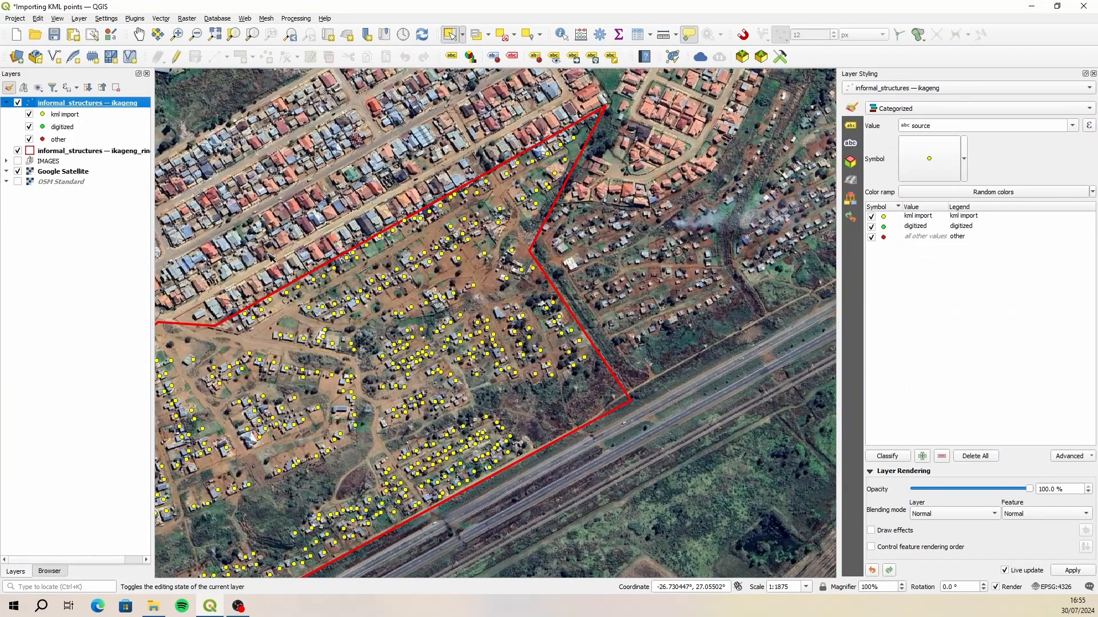
# Start editing the informal_structures — ikageng points layer
pyautogui.click(176, 58)
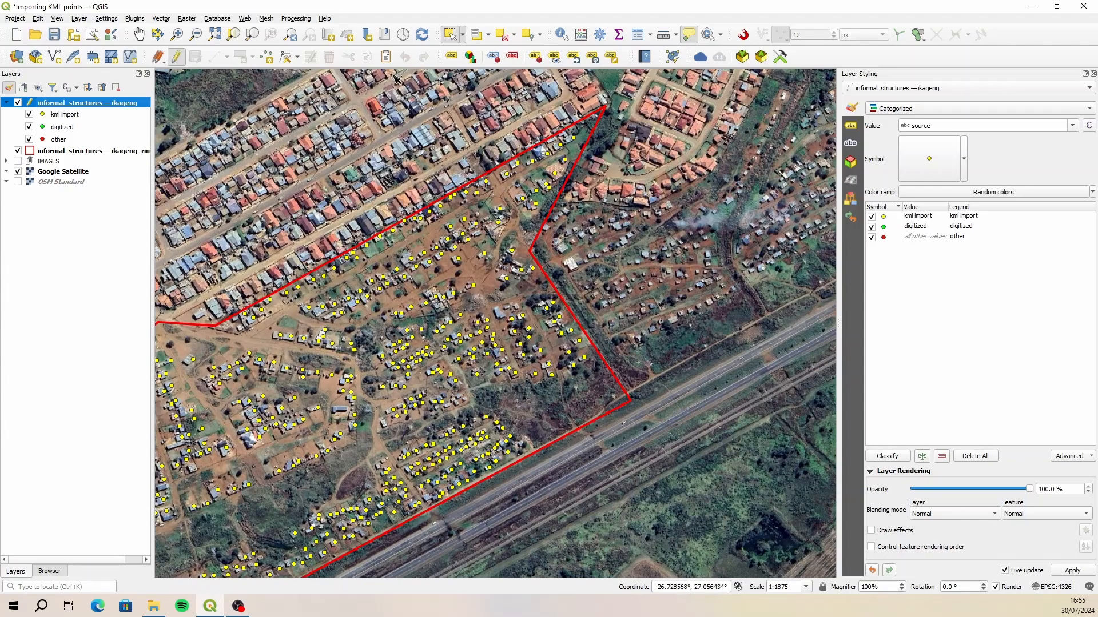
pyautogui.scroll(3, 457, 405)
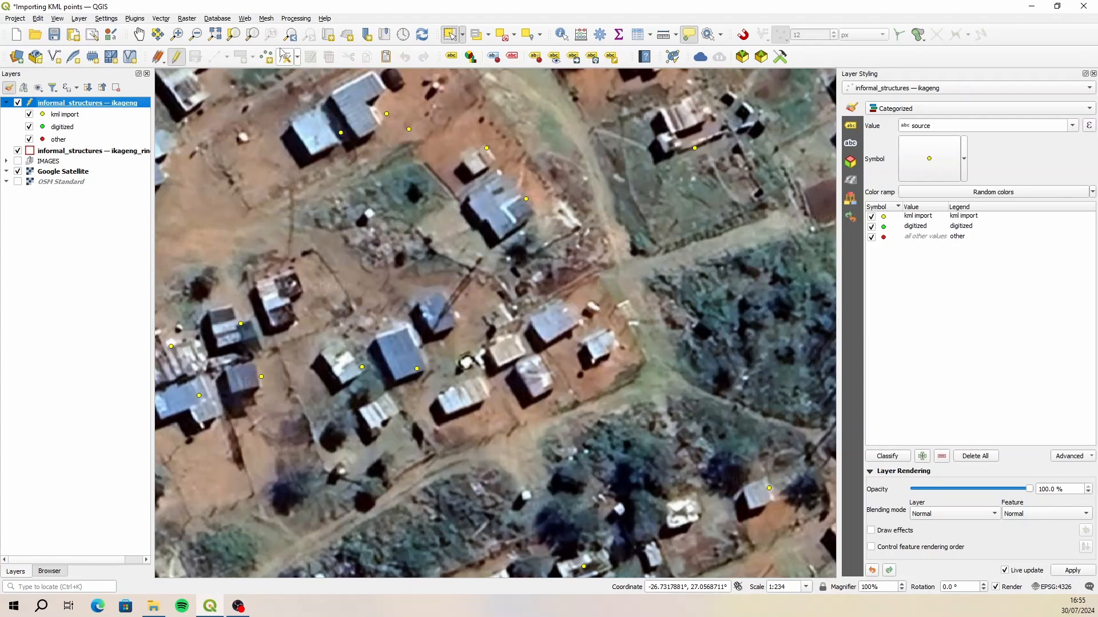
pyautogui.rightClick(814, 59)
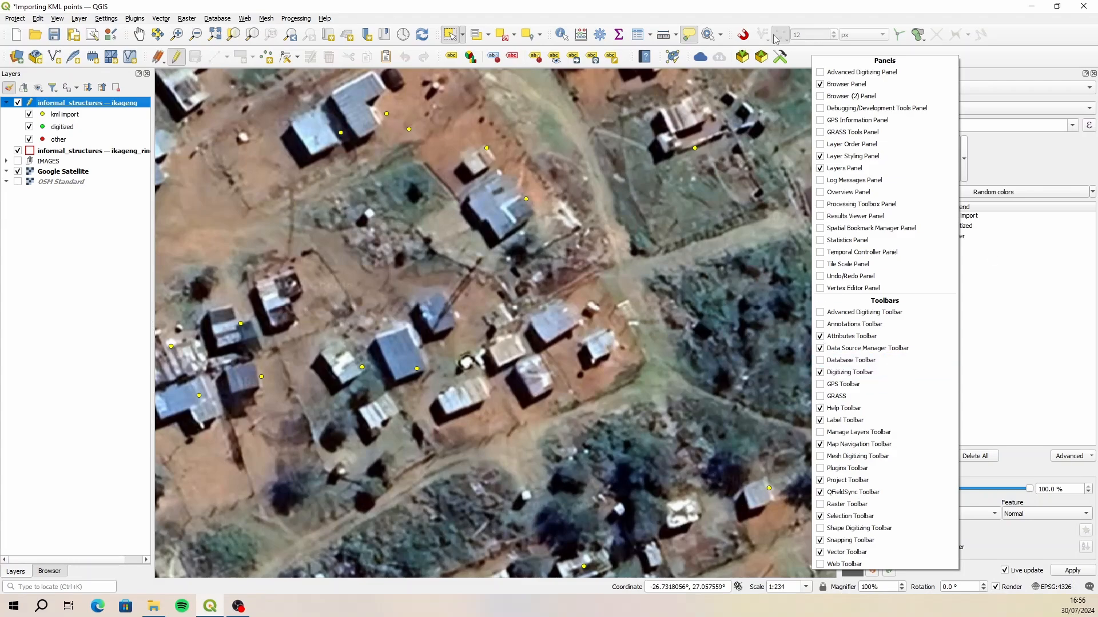
pyautogui.click(988, 61)
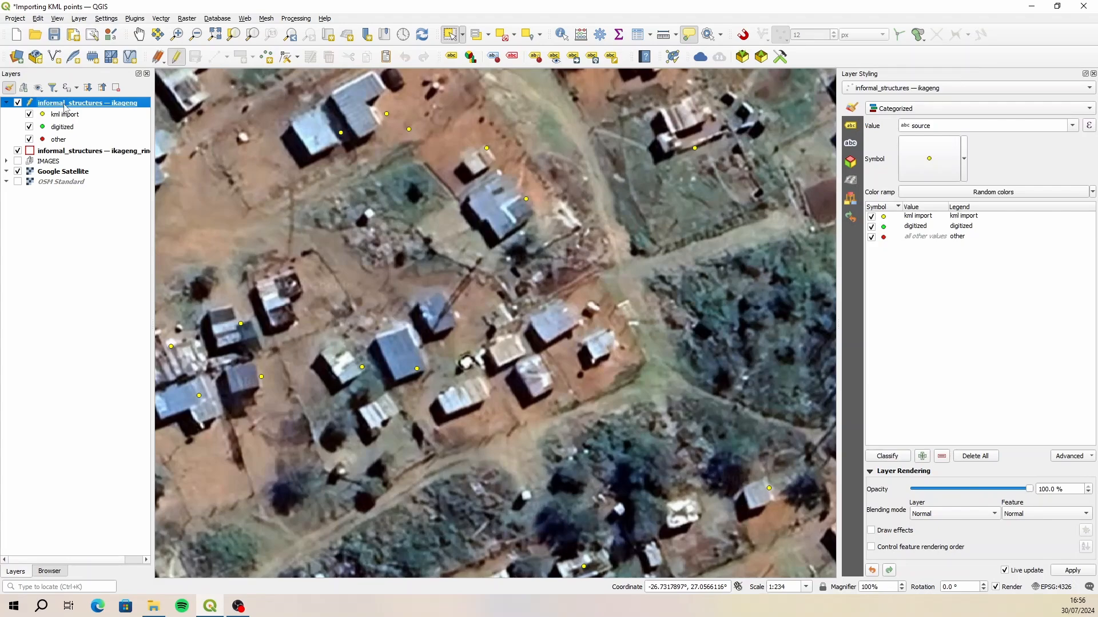
pyautogui.click(175, 57)
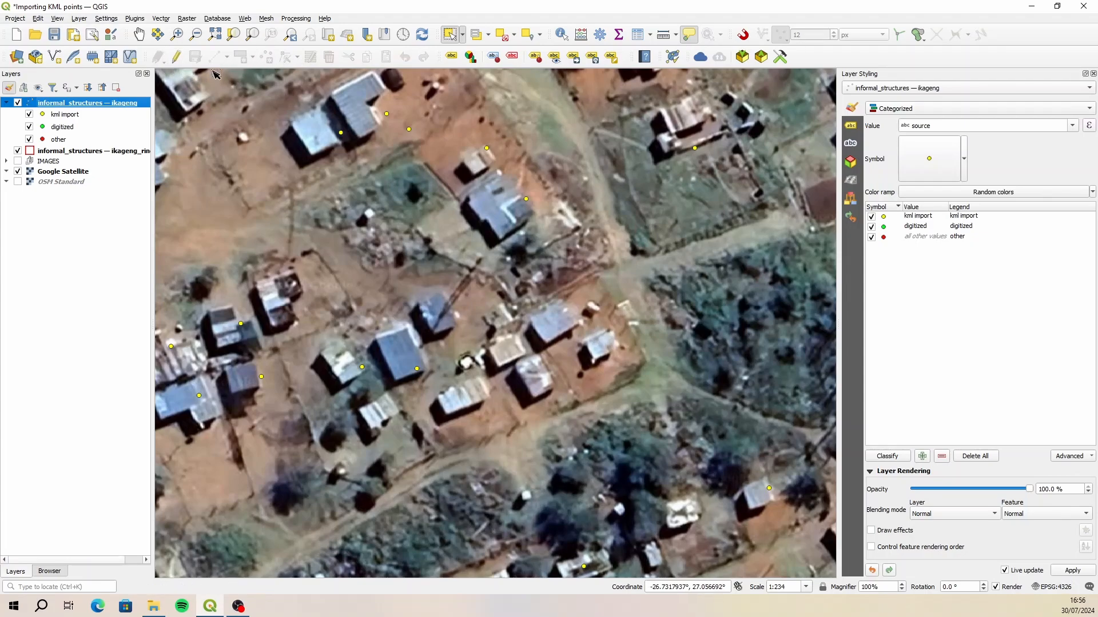
pyautogui.click(178, 59)
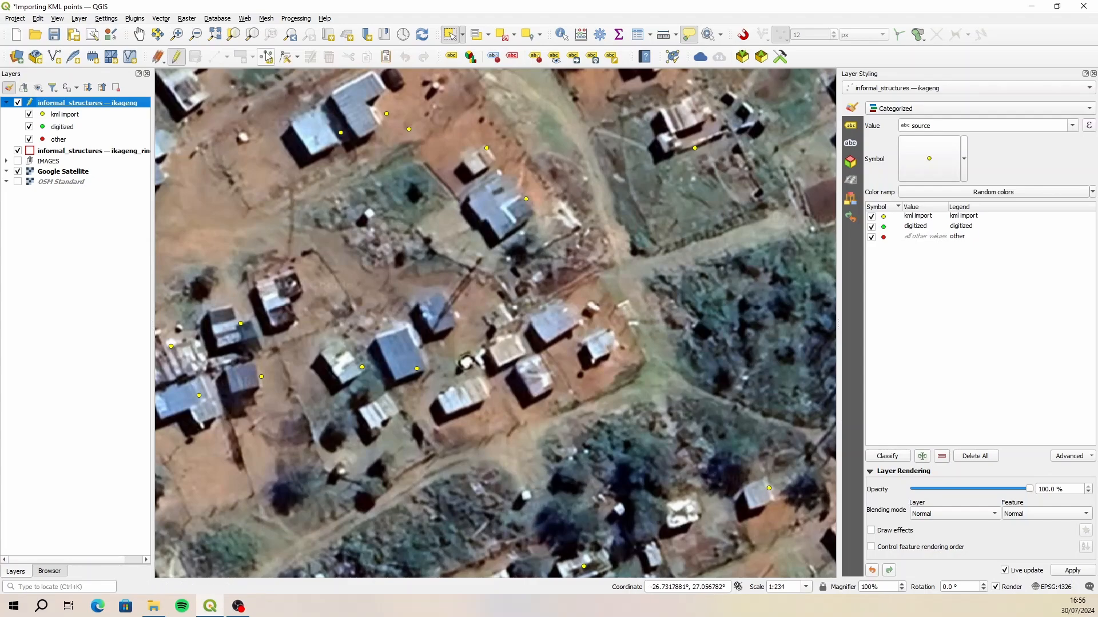
# Digitize six points on the unmarked roofs beside the track junction, accepting structure type informal and data source digitized for each
pyautogui.hotkey('ctrl', '.')
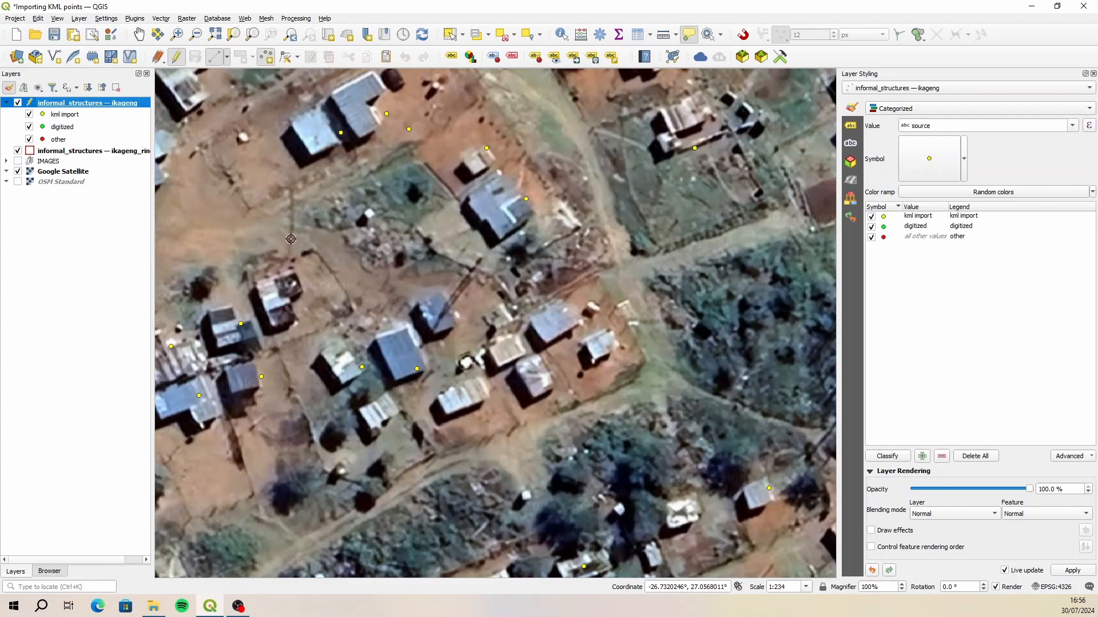
pyautogui.click(442, 316)
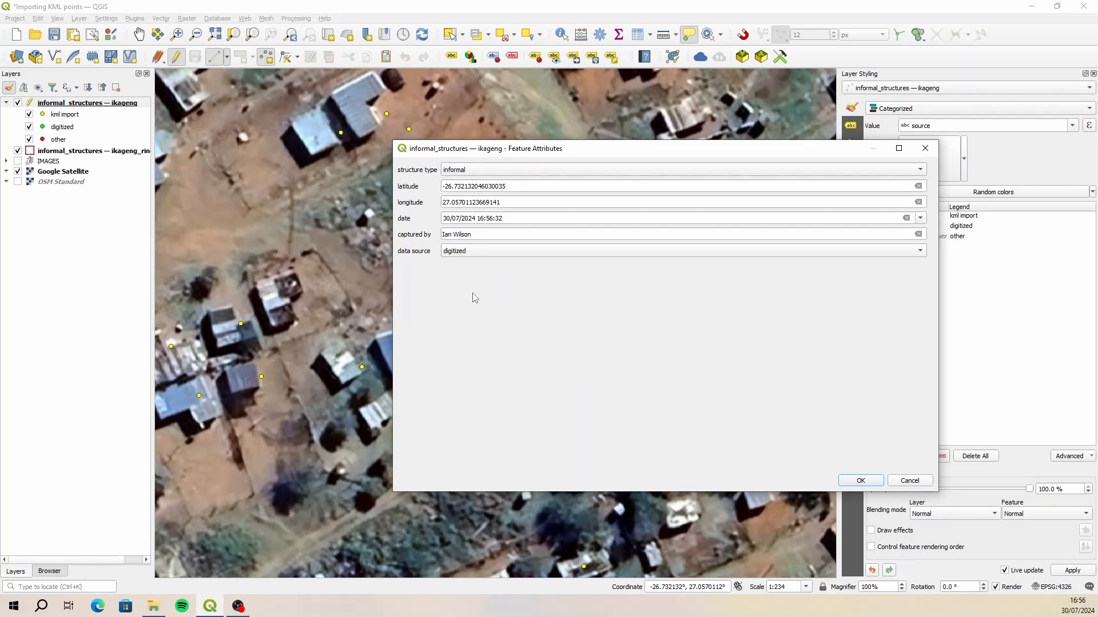
pyautogui.click(861, 481)
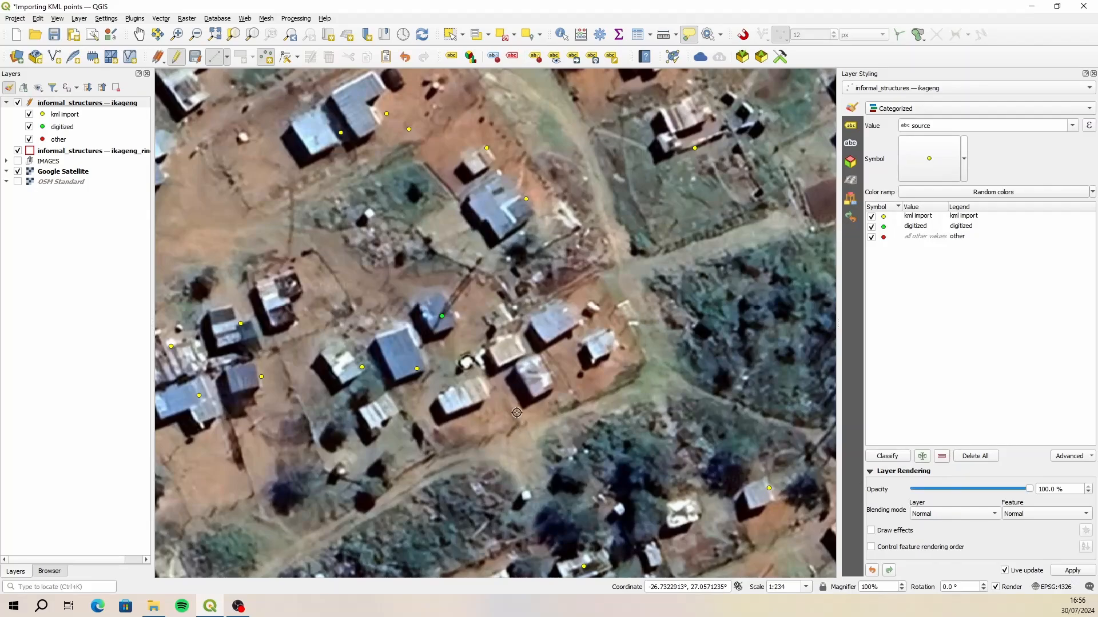
pyautogui.click(505, 356)
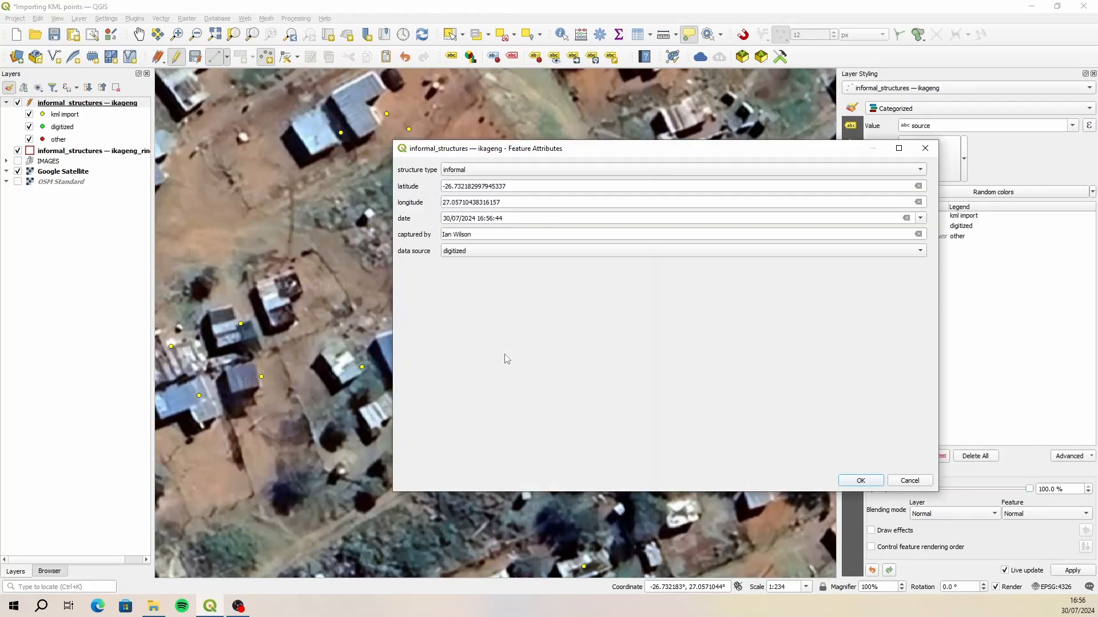
pyautogui.click(860, 481)
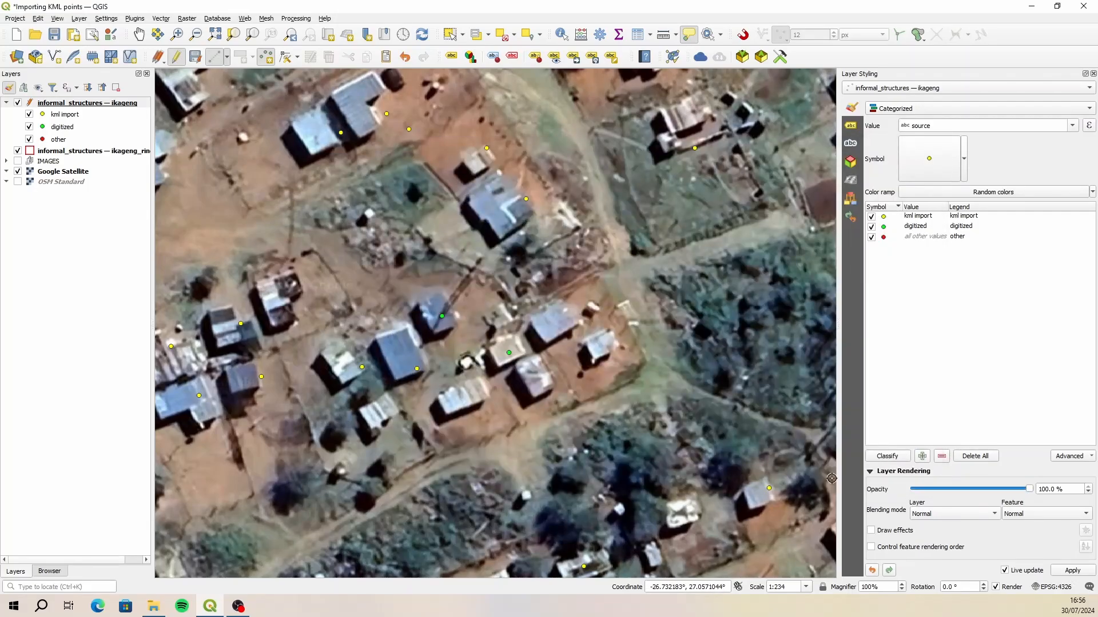
pyautogui.click(456, 398)
pyautogui.click(872, 484)
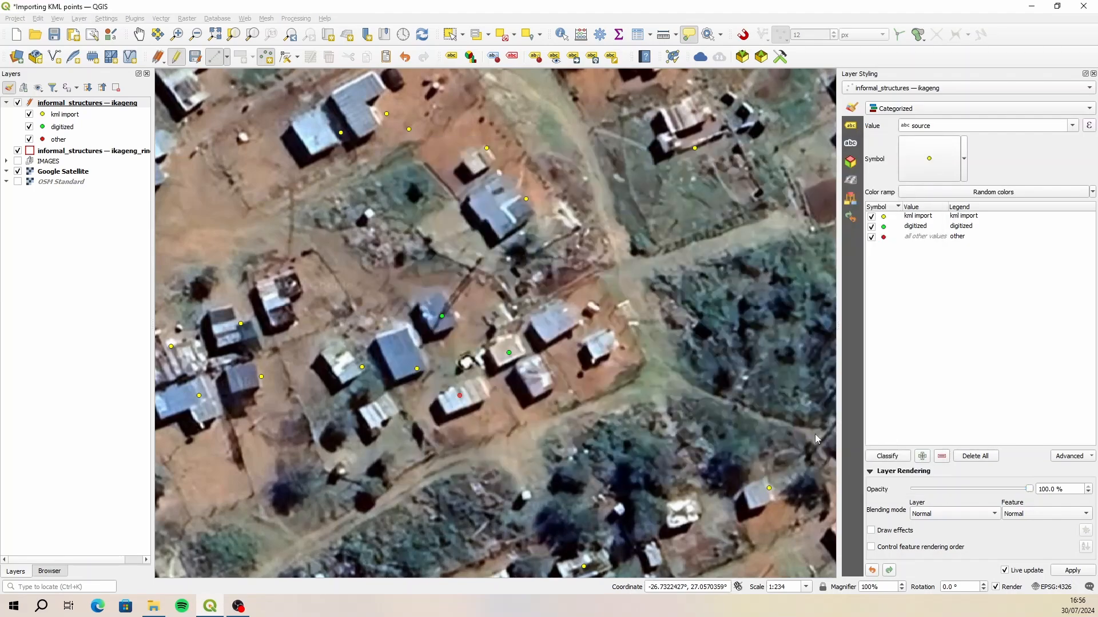
pyautogui.click(535, 378)
pyautogui.press('Return')
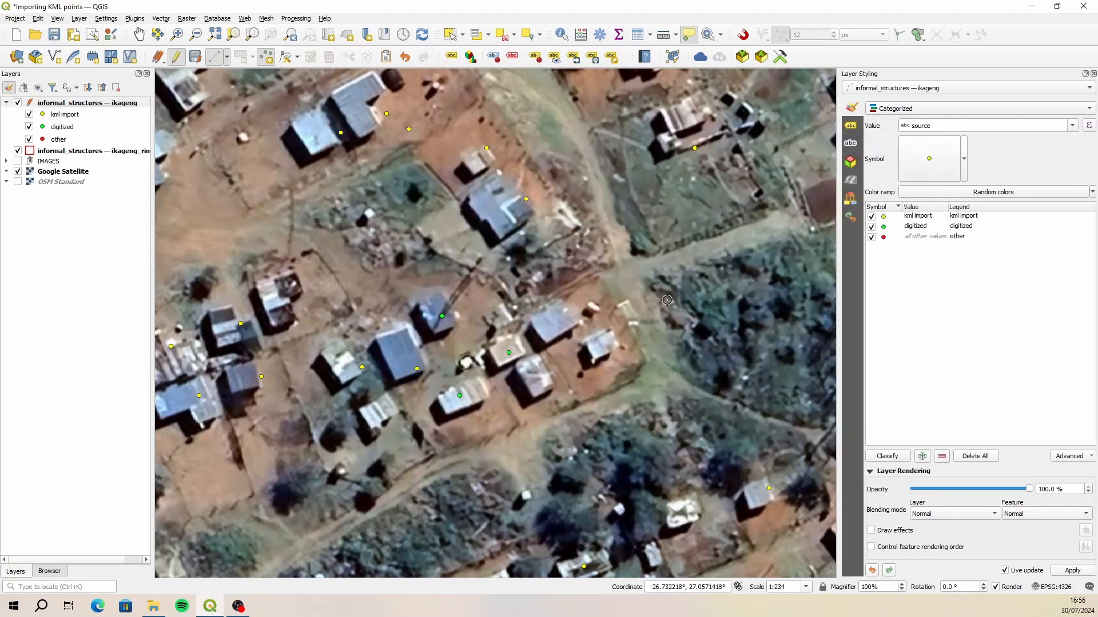
pyautogui.click(559, 319)
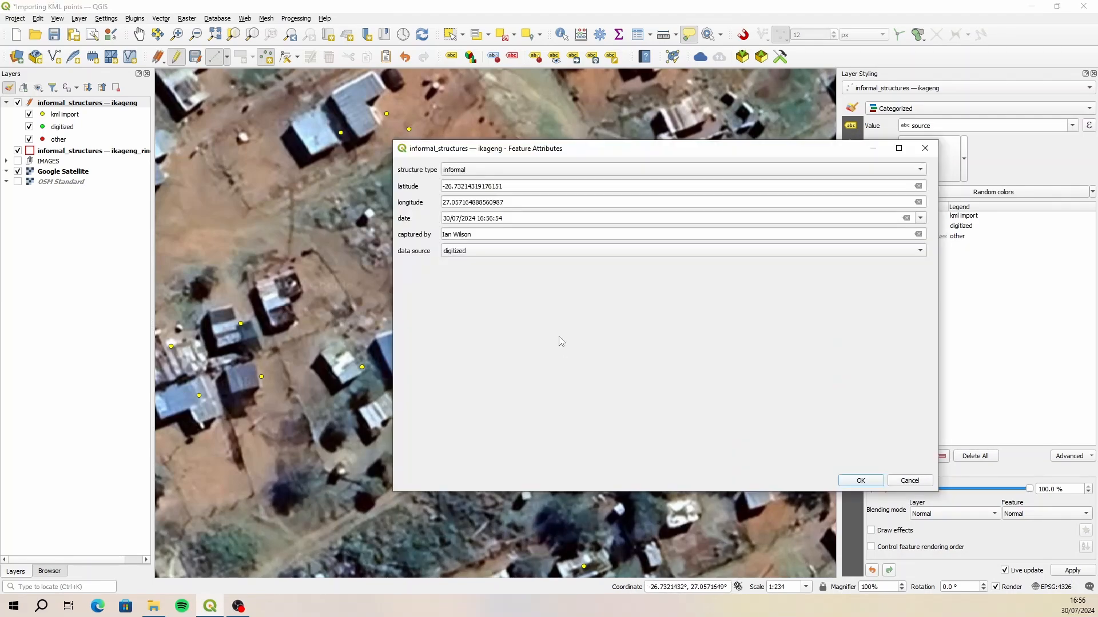
pyautogui.click(861, 482)
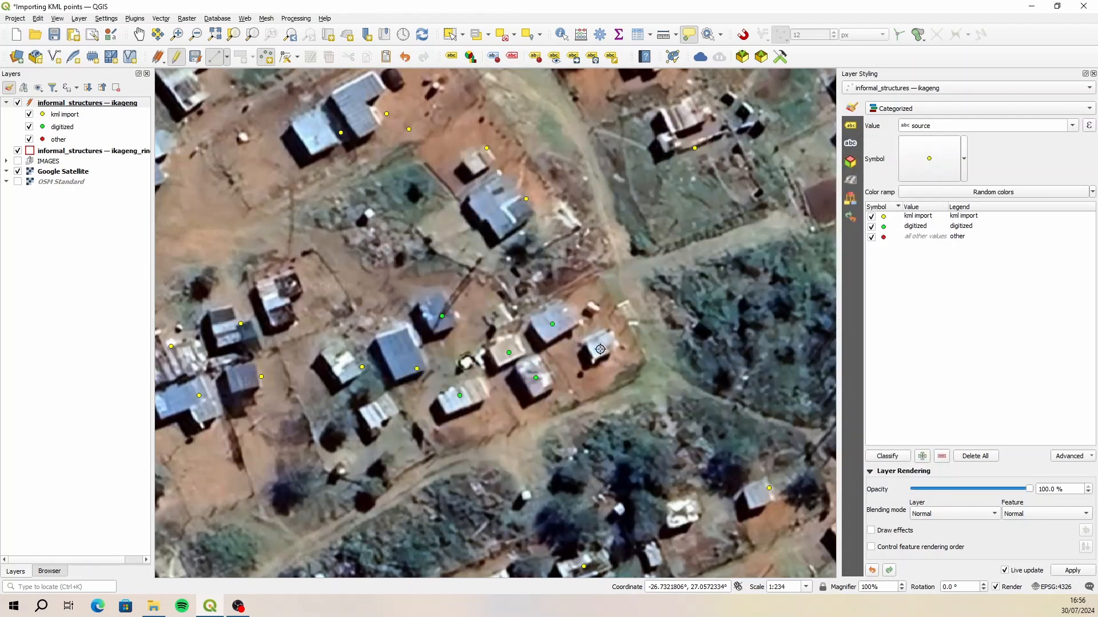
pyautogui.click(600, 349)
pyautogui.click(859, 480)
# Digitize two informal structure points on the unmarked small roof and the larger building northeast of the junction, keeping the default attributes
pyautogui.scroll(-1, 494, 401)
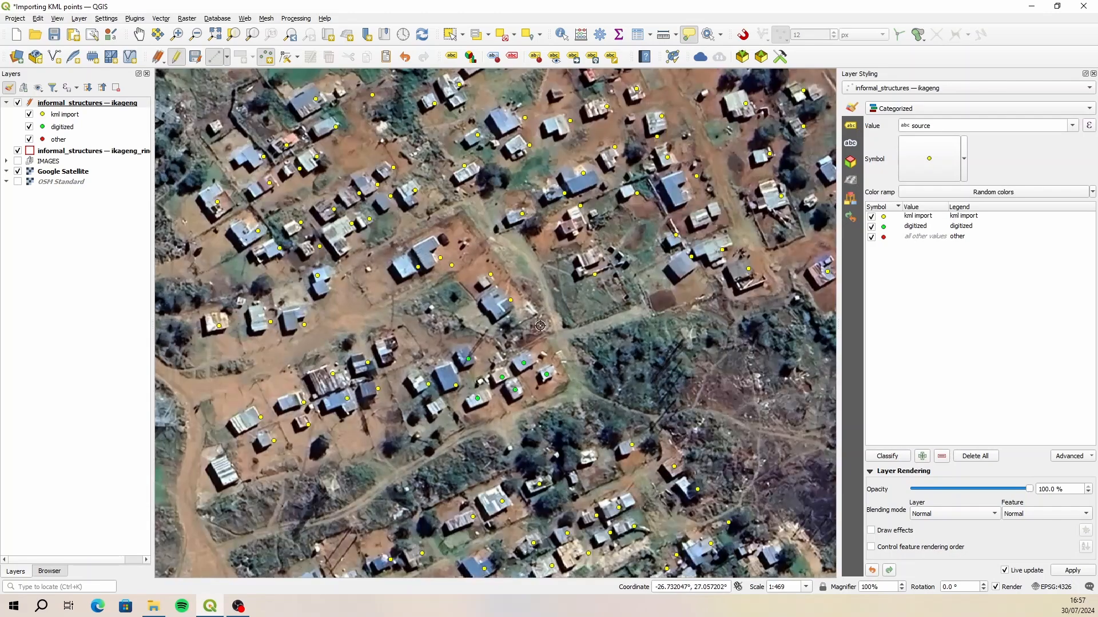
pyautogui.scroll(2, 588, 236)
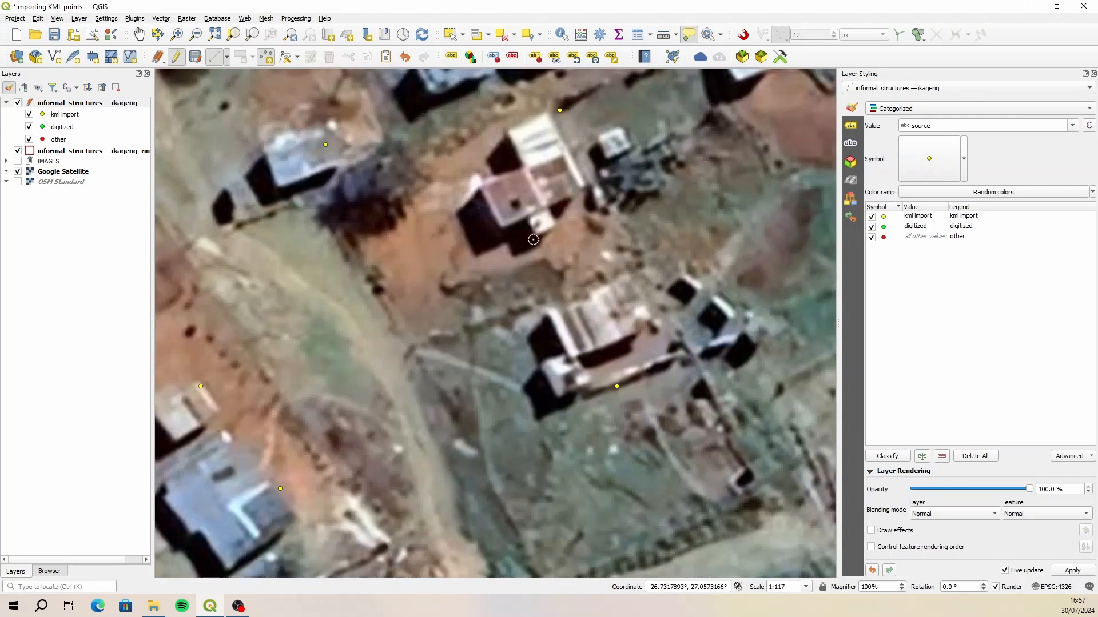
pyautogui.click(614, 146)
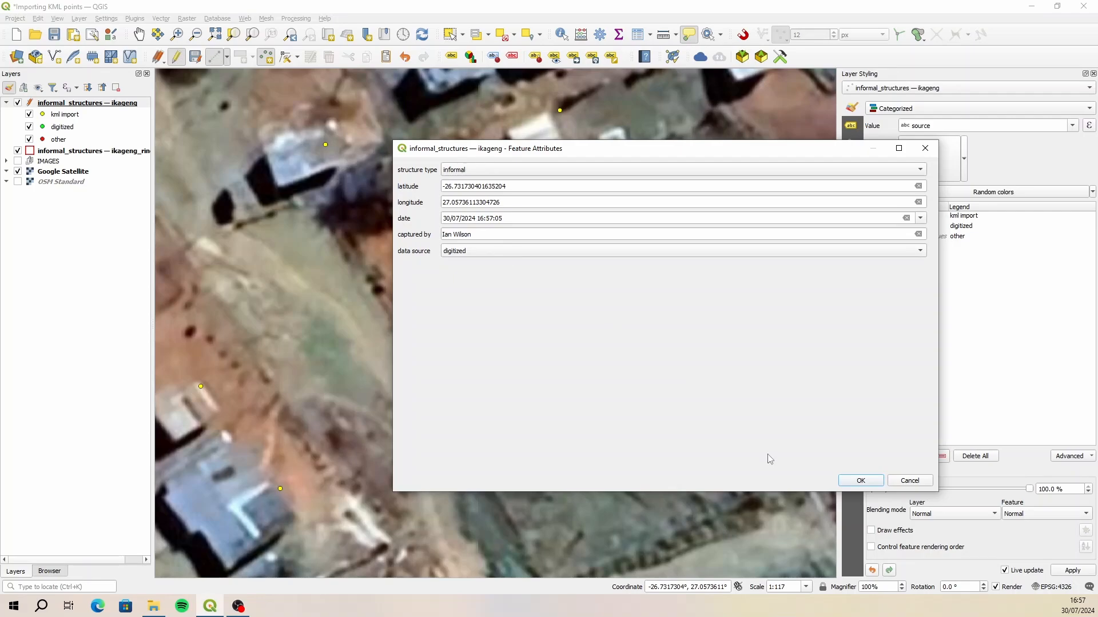
pyautogui.click(860, 481)
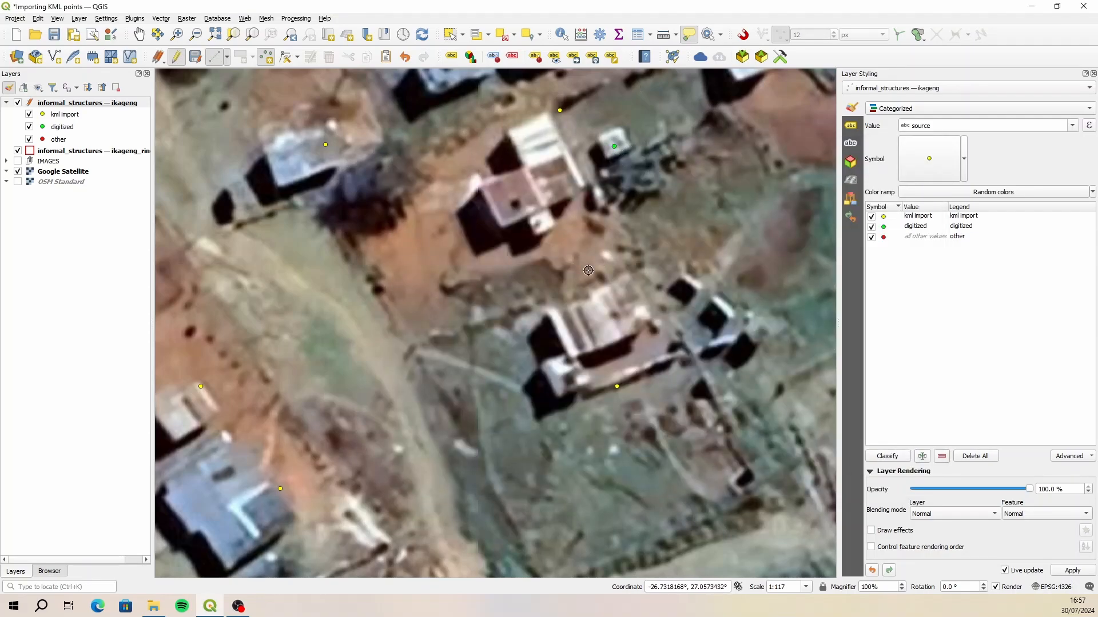
pyautogui.click(594, 324)
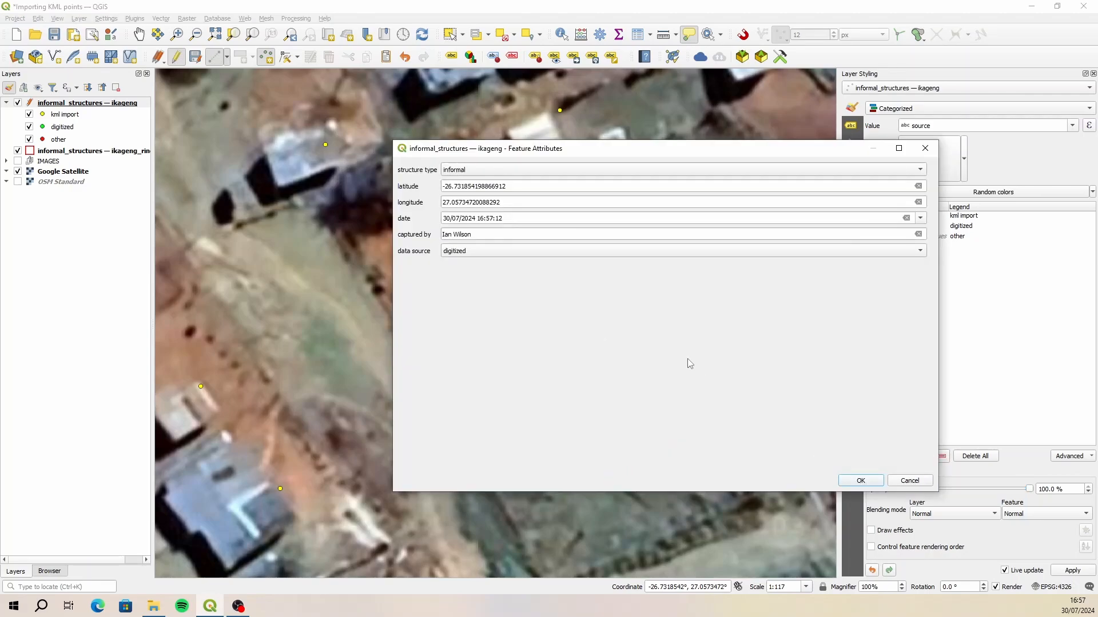
pyautogui.click(860, 481)
# Digitize an informal structure point on the roof just east of the red boundary, shrinking the feature form before accepting its default attributes
pyautogui.scroll(-1, 417, 330)
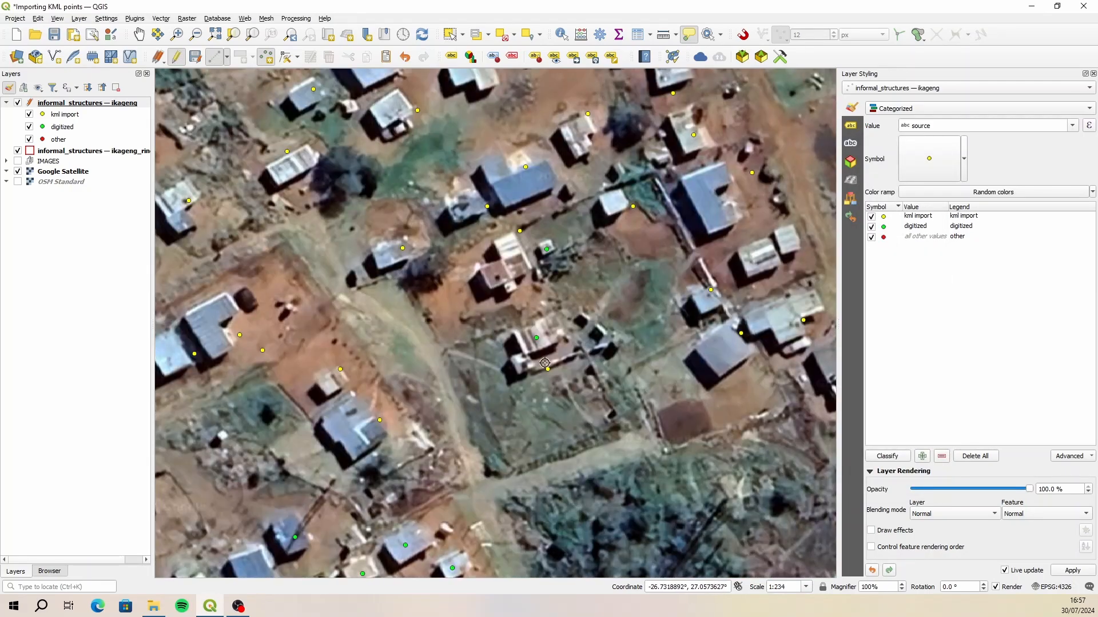
pyautogui.scroll(-1, 384, 303)
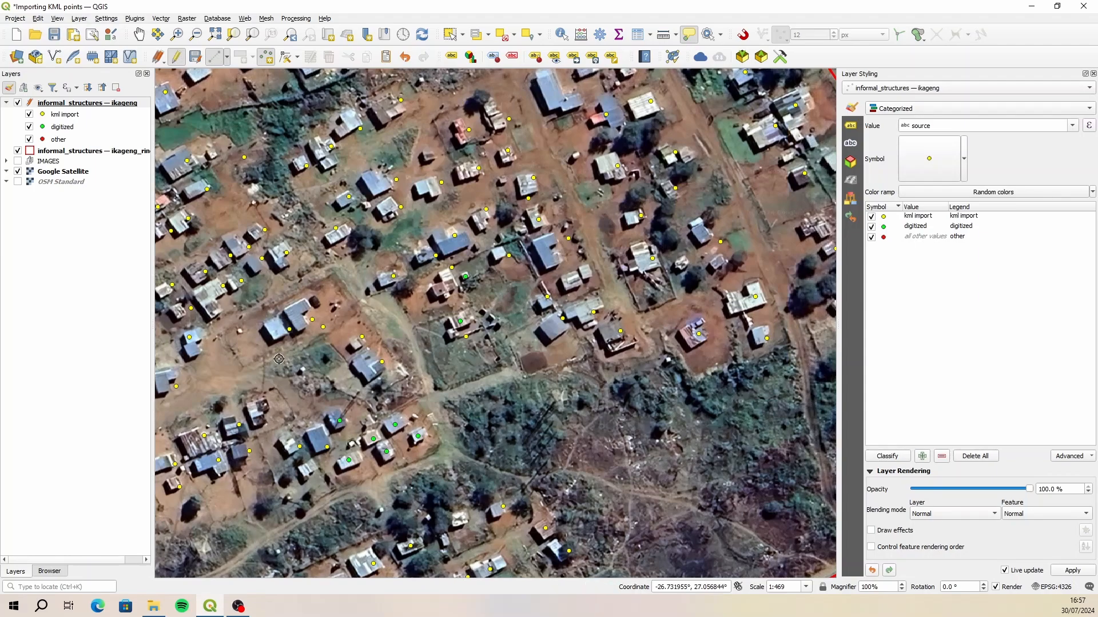
pyautogui.scroll(-2, 315, 387)
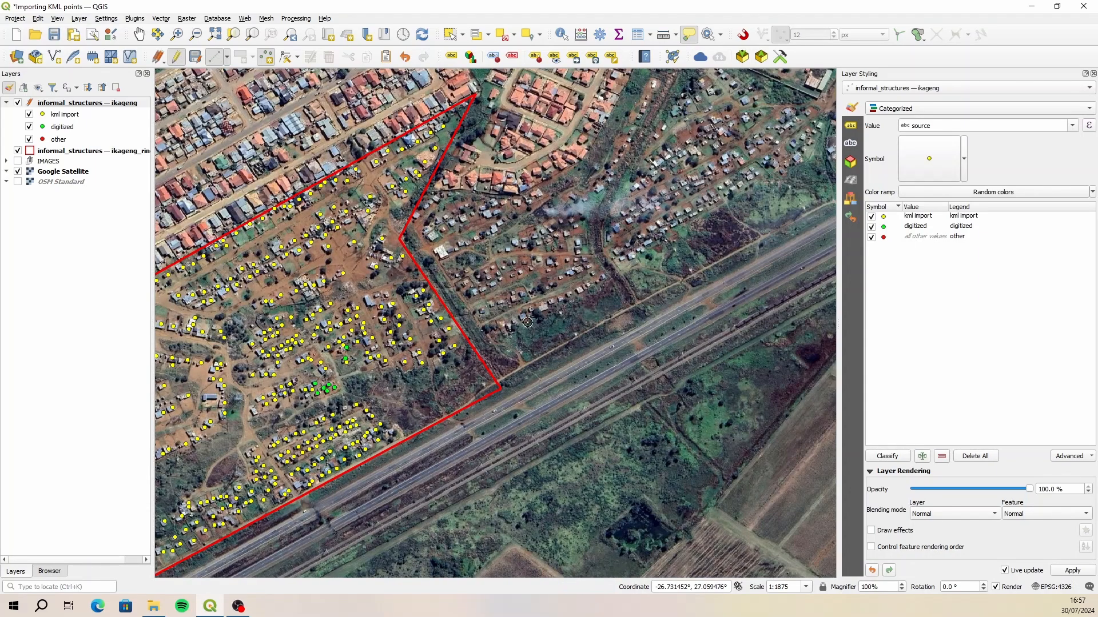
pyautogui.scroll(2, 527, 323)
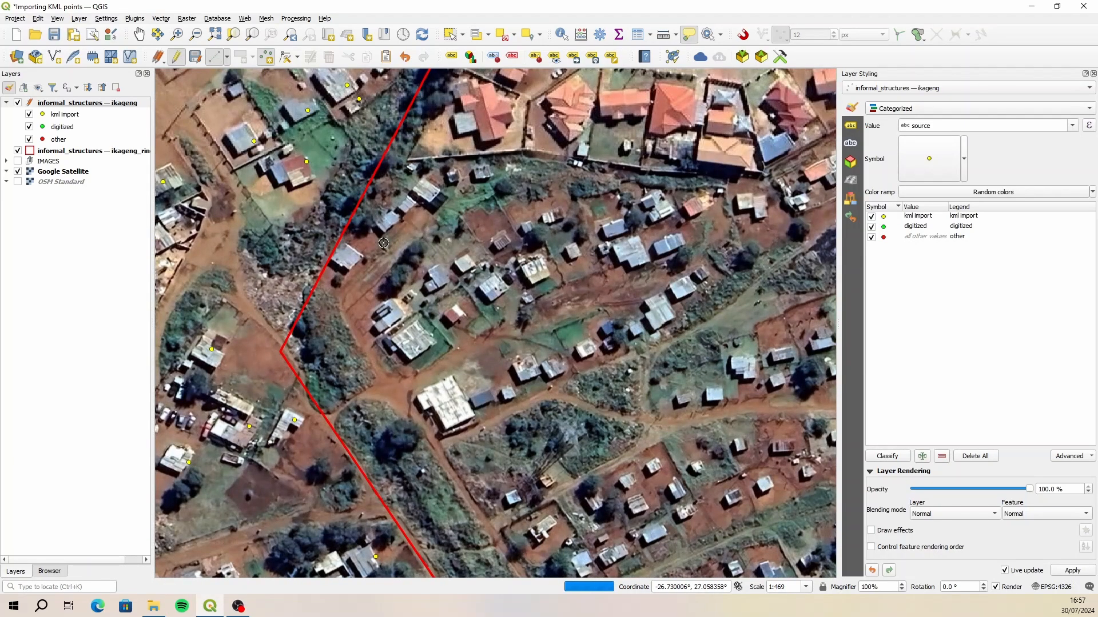
pyautogui.click(347, 258)
pyautogui.moveTo(858, 492); pyautogui.dragTo(774, 286)
pyautogui.moveTo(938, 264); pyautogui.dragTo(589, 265)
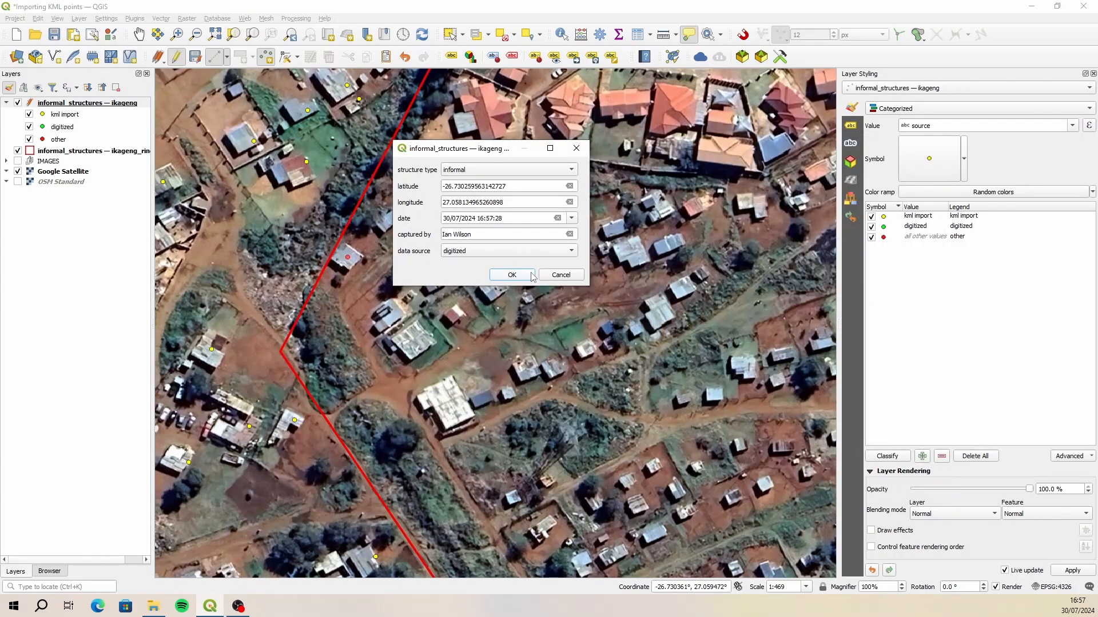
pyautogui.click(532, 276)
# Digitize ten more informal structure points on the neighbouring roofs east of the red boundary, accepting the default attributes for each
pyautogui.click(347, 257)
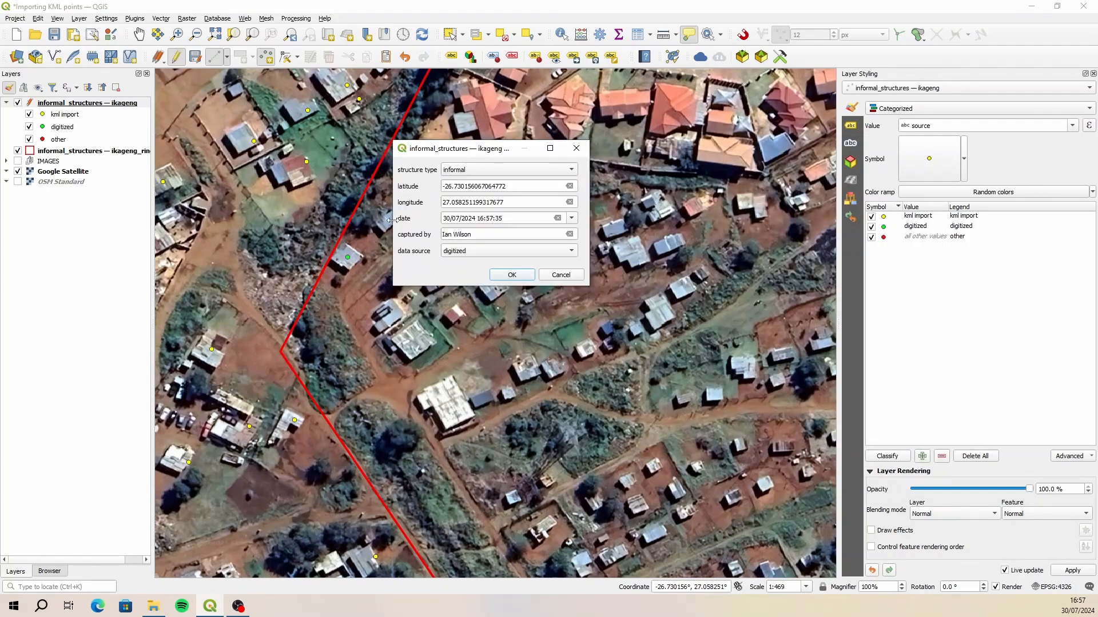
pyautogui.press('Return')
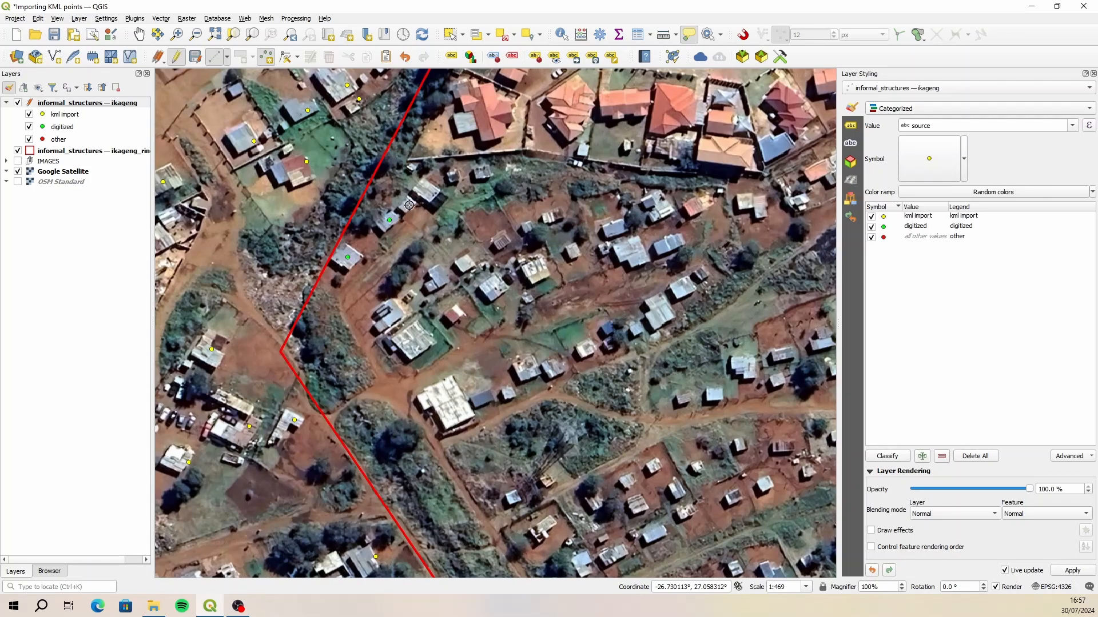
pyautogui.click(390, 219)
pyautogui.press('Return')
pyautogui.click(391, 315)
pyautogui.press('Return')
pyautogui.click(459, 266)
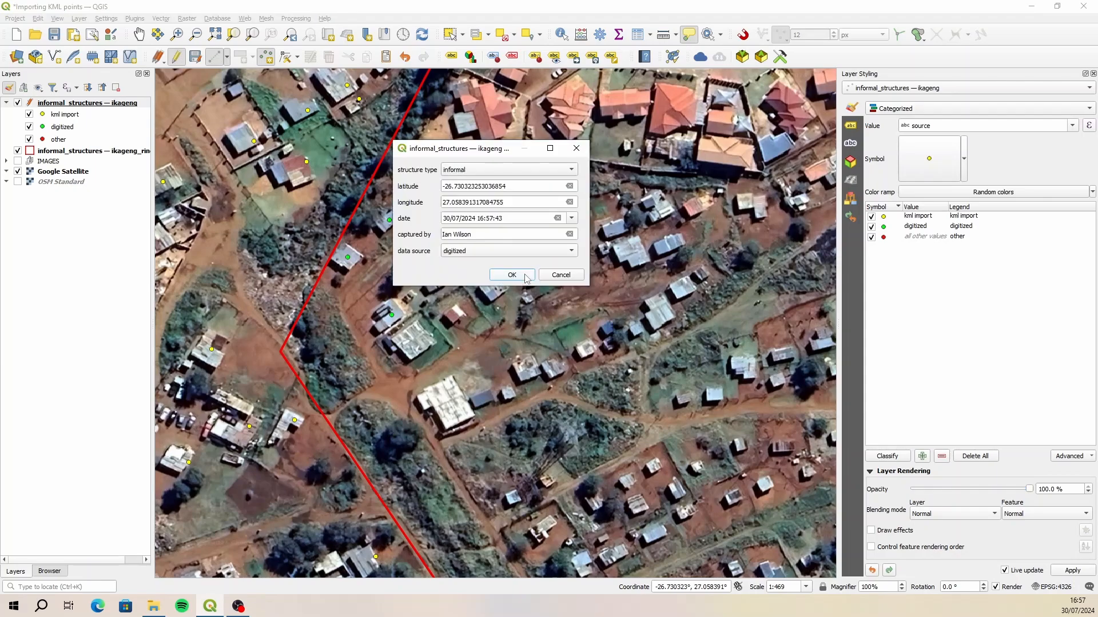
pyautogui.click(516, 276)
pyautogui.click(453, 315)
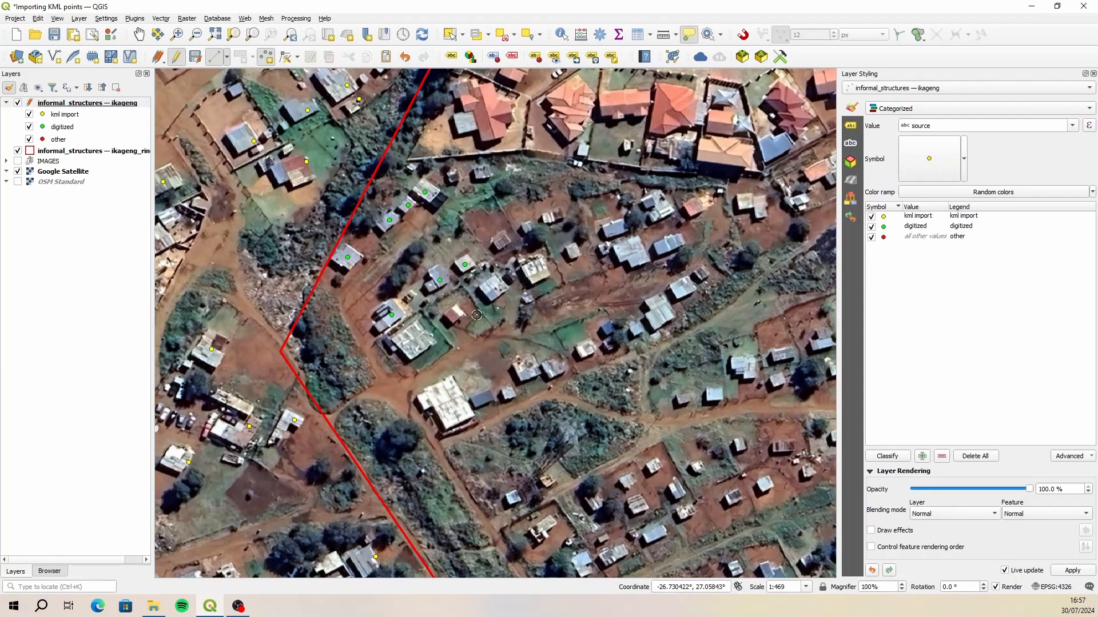
pyautogui.click(513, 276)
pyautogui.click(413, 343)
pyautogui.click(494, 288)
pyautogui.click(503, 243)
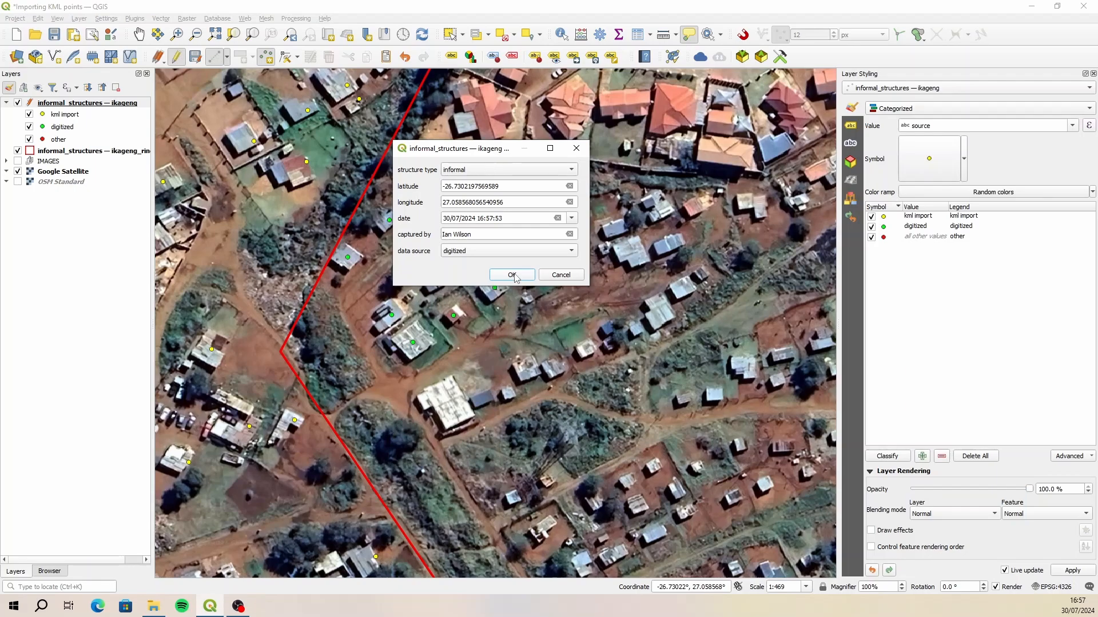
pyautogui.click(513, 275)
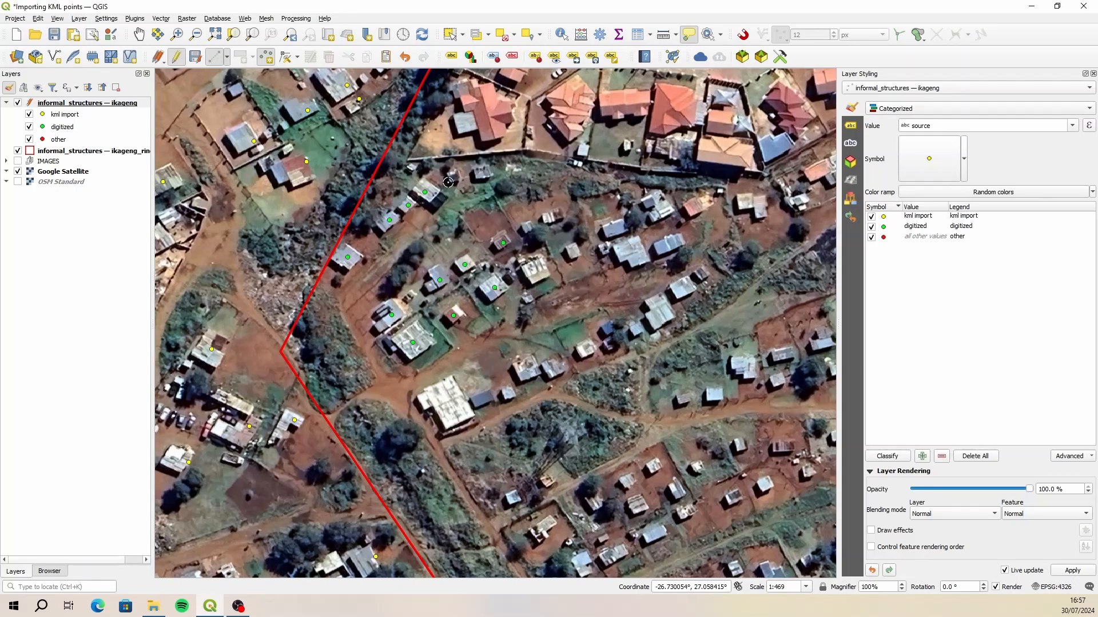
# Digitize five more informal structure points on the unmarked roofs northeast of the existing green points, accepting the default attributes for each
pyautogui.click(449, 179)
pyautogui.click(512, 275)
pyautogui.click(484, 172)
pyautogui.click(501, 276)
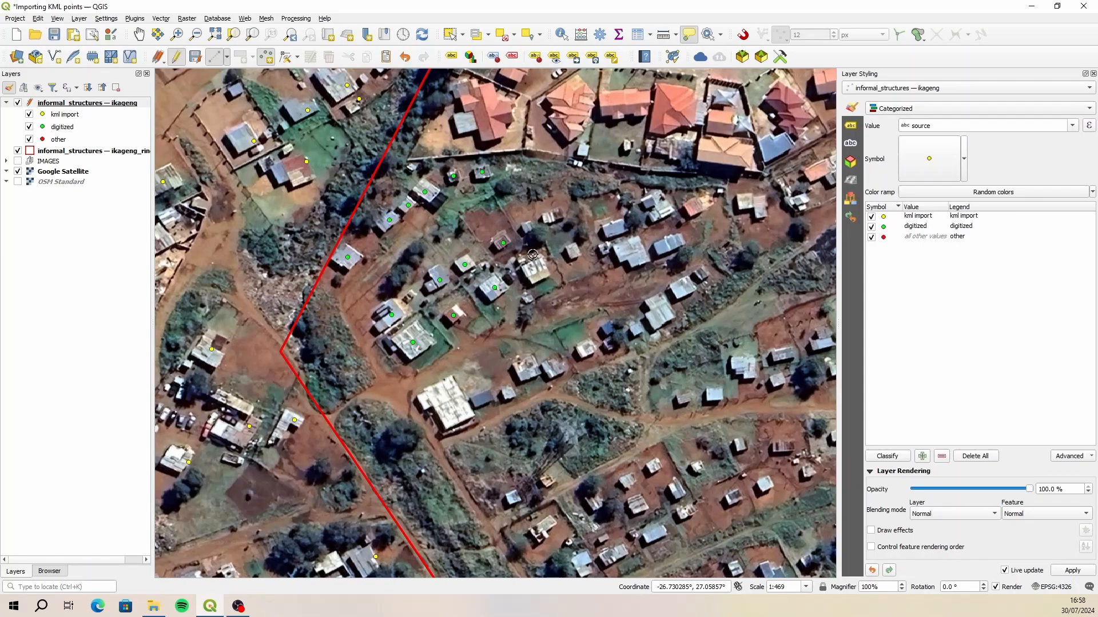
pyautogui.click(540, 251)
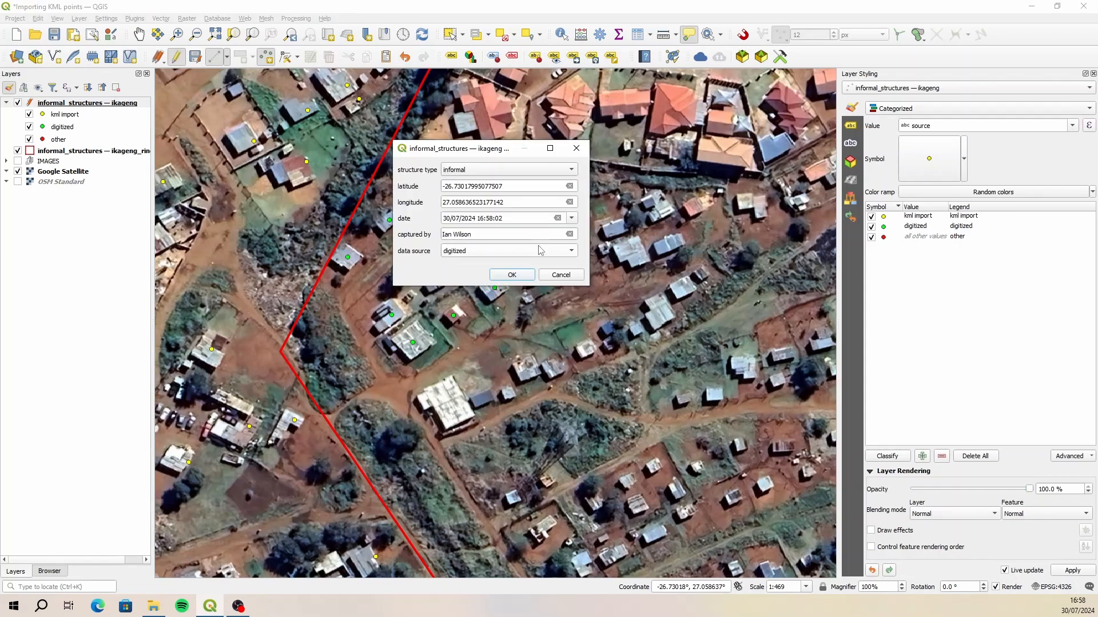
pyautogui.press('Return')
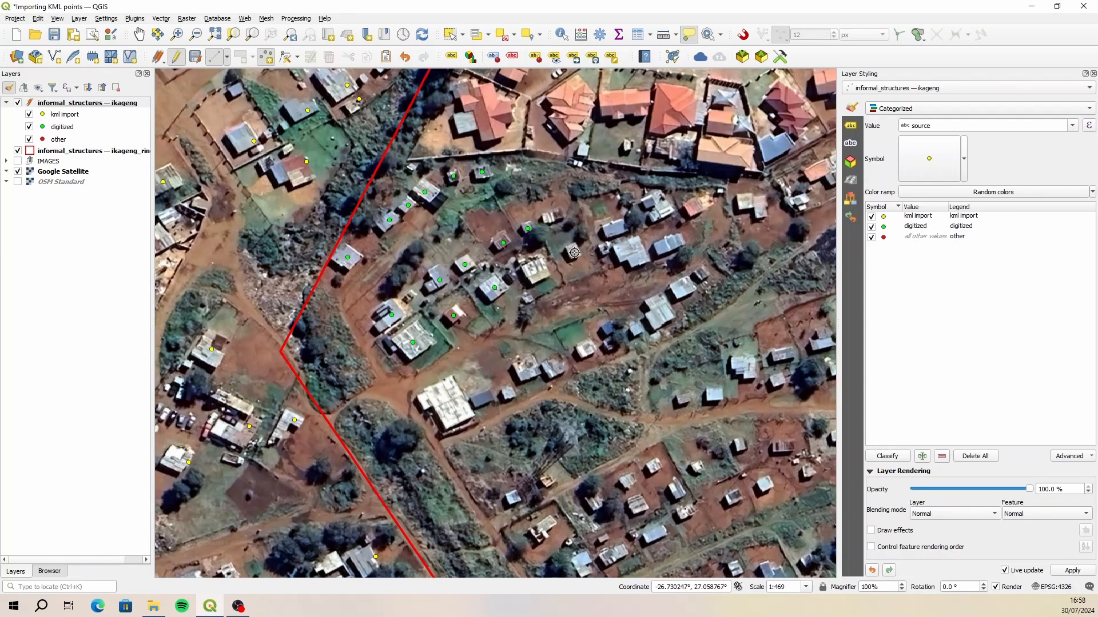
pyautogui.click(583, 269)
pyautogui.press('Return')
pyautogui.click(456, 225)
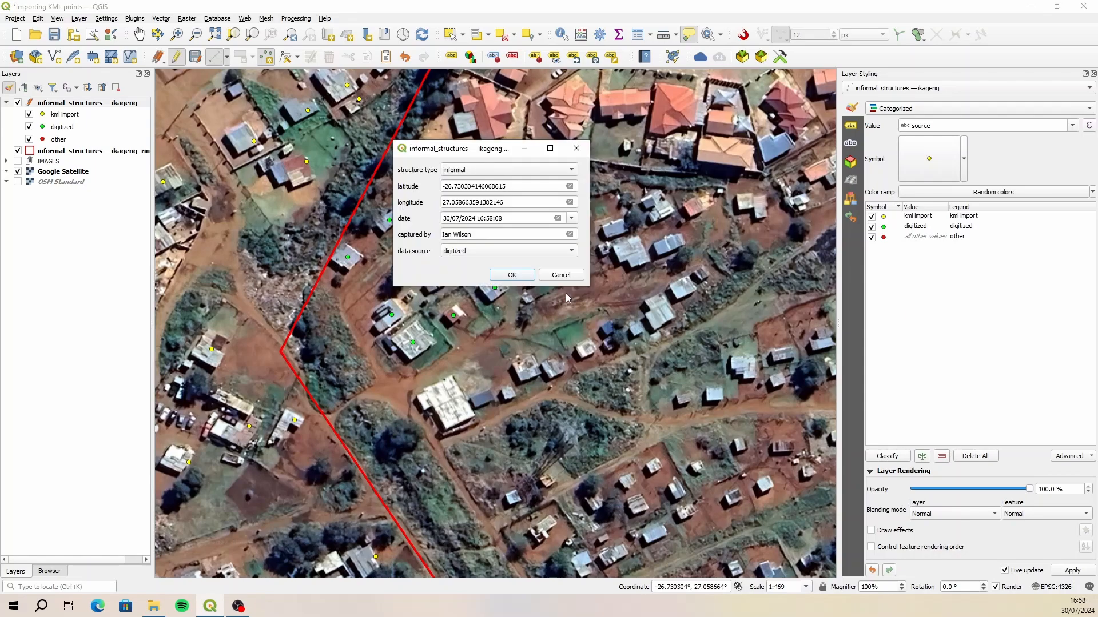
pyautogui.press('Return')
# Compare the IMAGES aerial photography with the Google Satellite basemap by repeatedly switching the IMAGES group's visibility, leaving it switched on
pyautogui.click(17, 162)
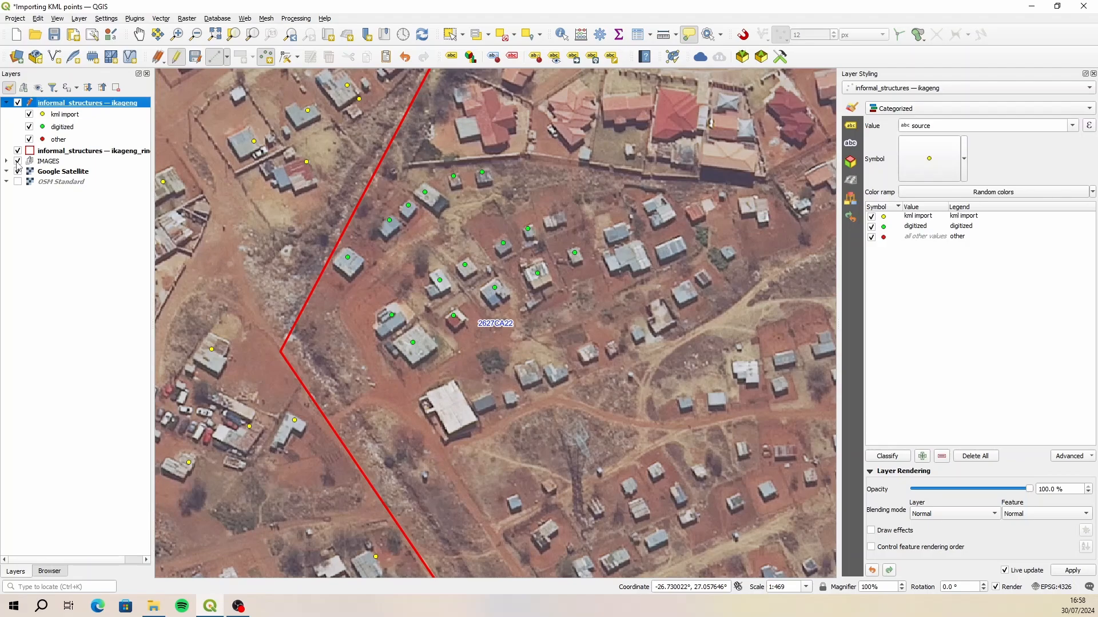
pyautogui.click(18, 162)
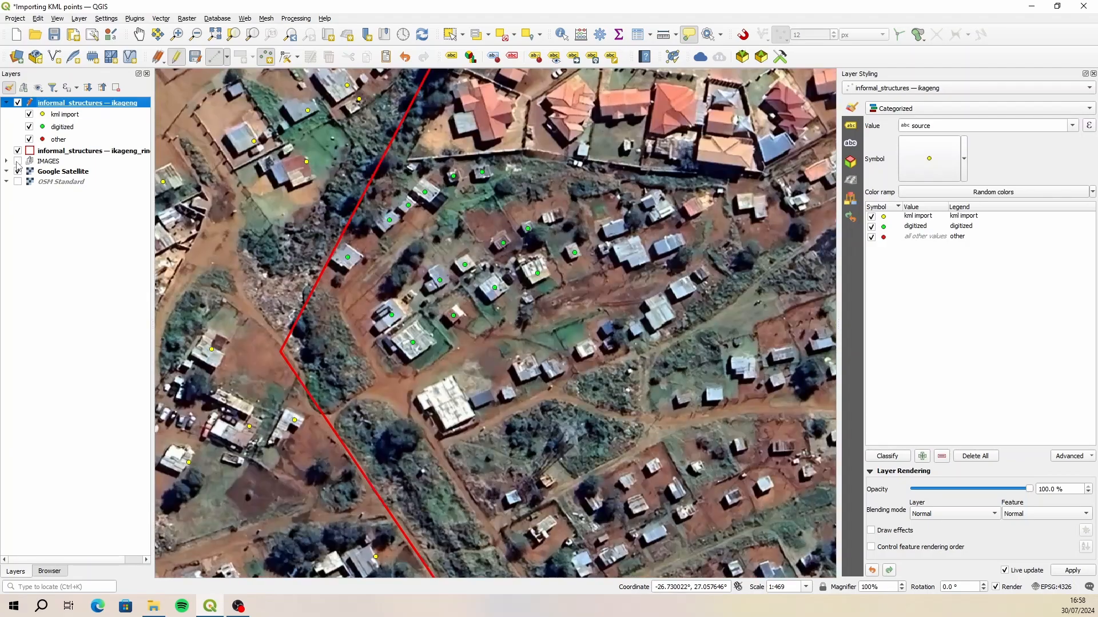
pyautogui.click(18, 163)
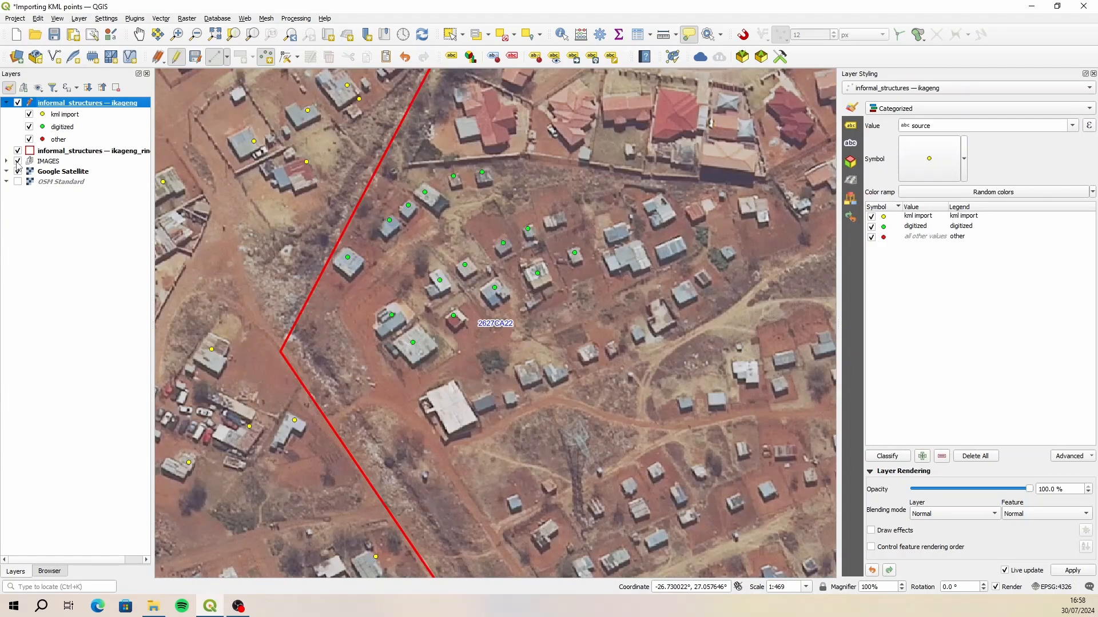
pyautogui.click(18, 162)
pyautogui.click(17, 162)
pyautogui.click(18, 162)
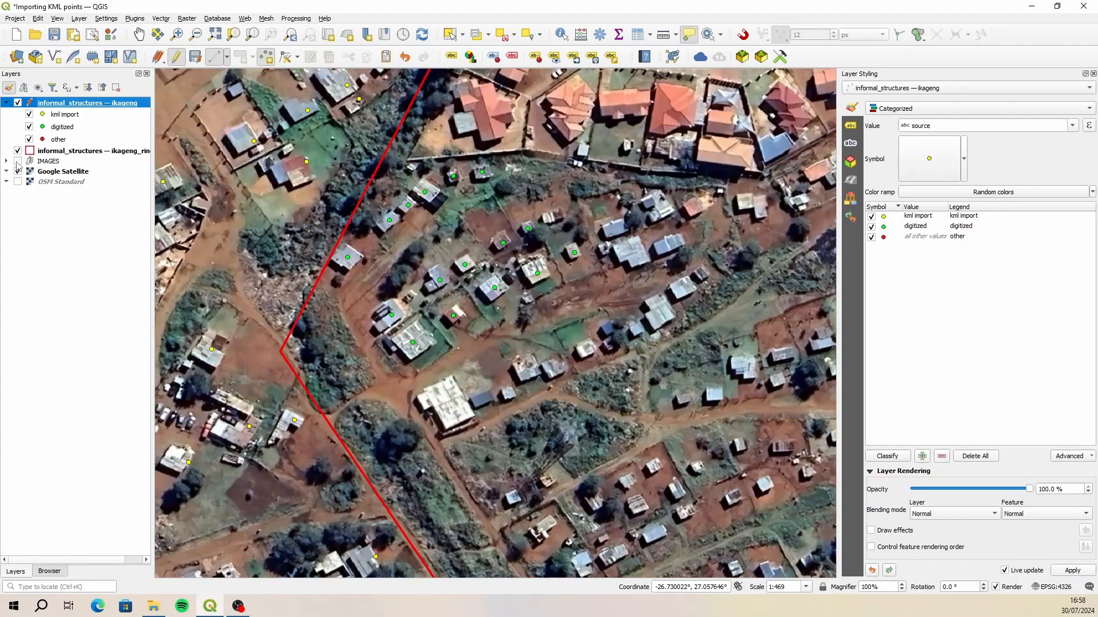
pyautogui.click(18, 162)
pyautogui.click(18, 163)
pyautogui.click(18, 163)
pyautogui.click(17, 162)
pyautogui.click(17, 163)
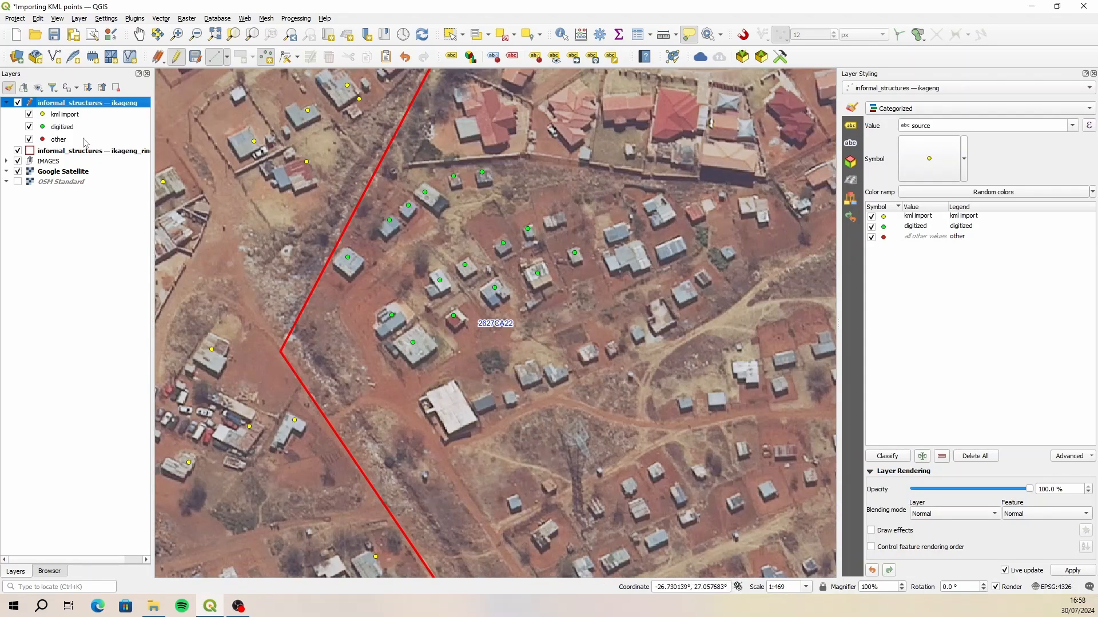
pyautogui.click(18, 162)
pyautogui.click(18, 162)
pyautogui.click(18, 163)
pyautogui.click(18, 162)
pyautogui.click(18, 162)
pyautogui.click(18, 163)
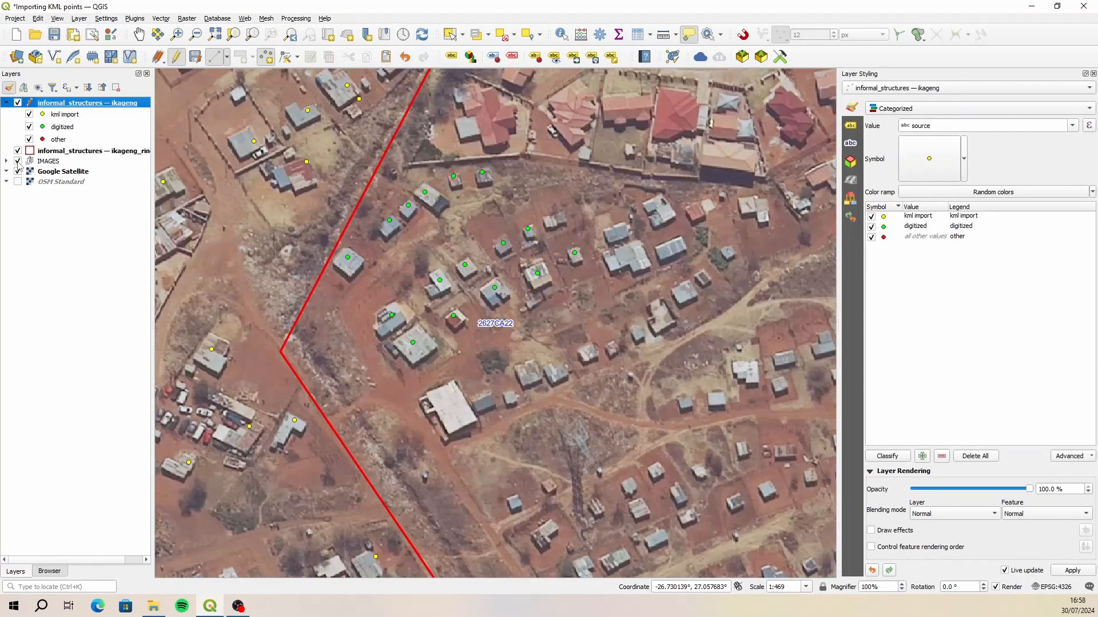
# Digitize two informal structure points on the next unmarked roofs to the east, using the aerial imagery and the default attributes
pyautogui.click(554, 221)
pyautogui.click(518, 276)
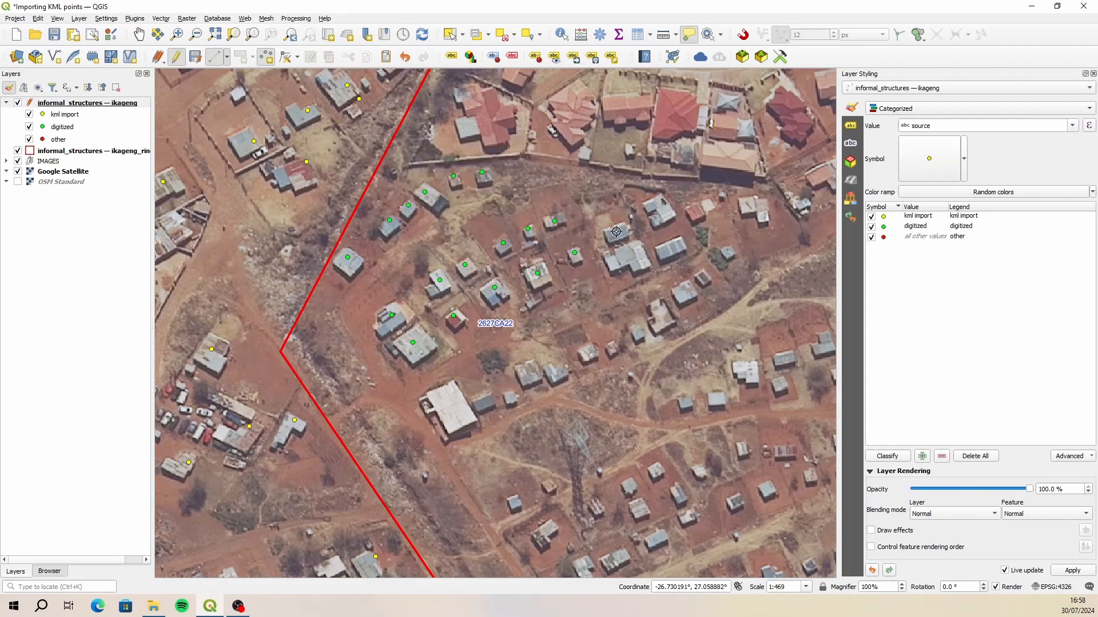
pyautogui.click(616, 235)
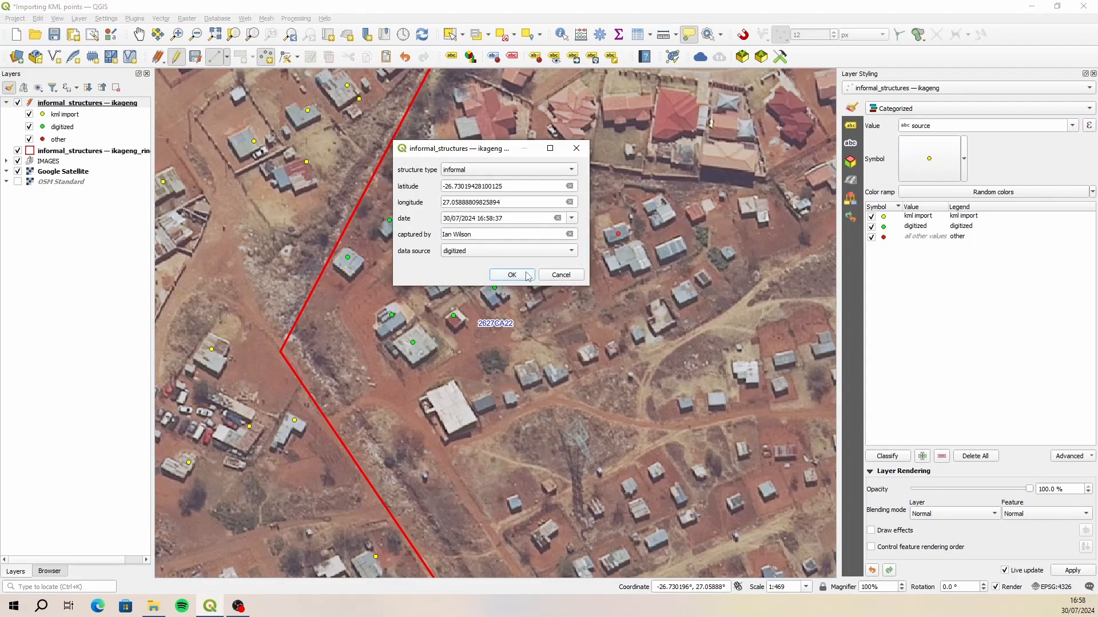
pyautogui.click(527, 275)
# Digitize the larger roof just south of the last point as structure type formal, and end the layer's edit session saving the changes
pyautogui.press('Down')
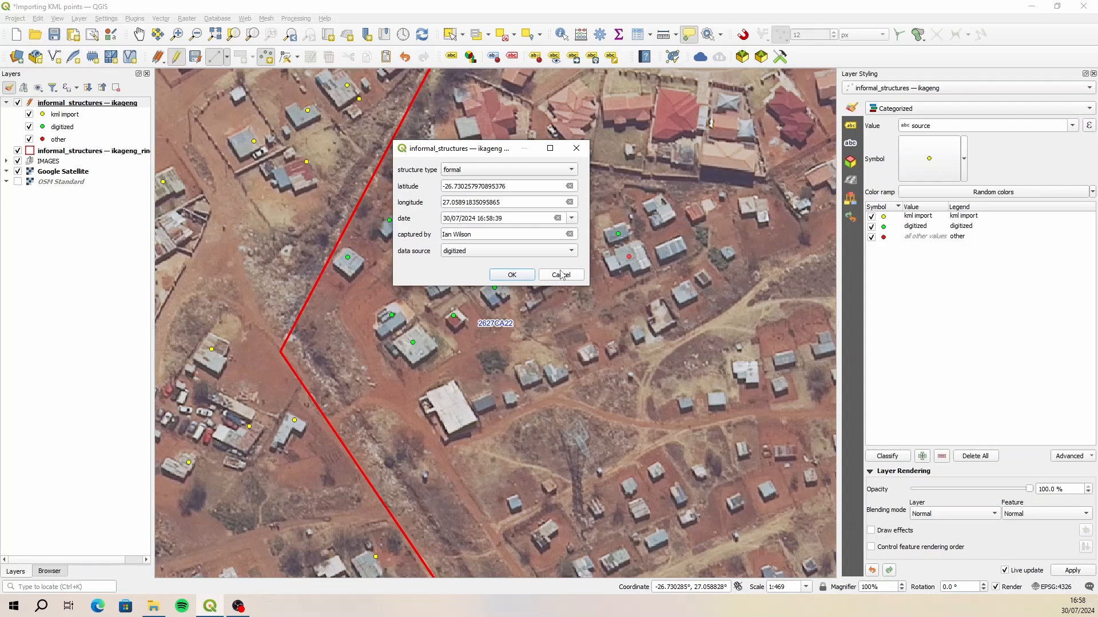
pyautogui.click(514, 275)
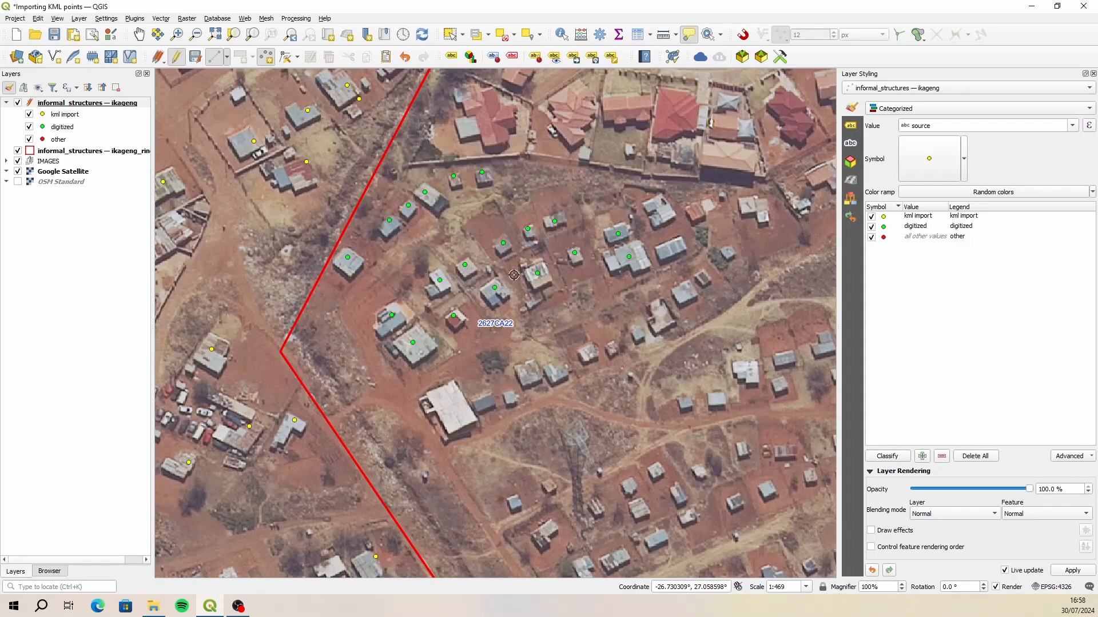
pyautogui.click(176, 60)
pyautogui.click(560, 310)
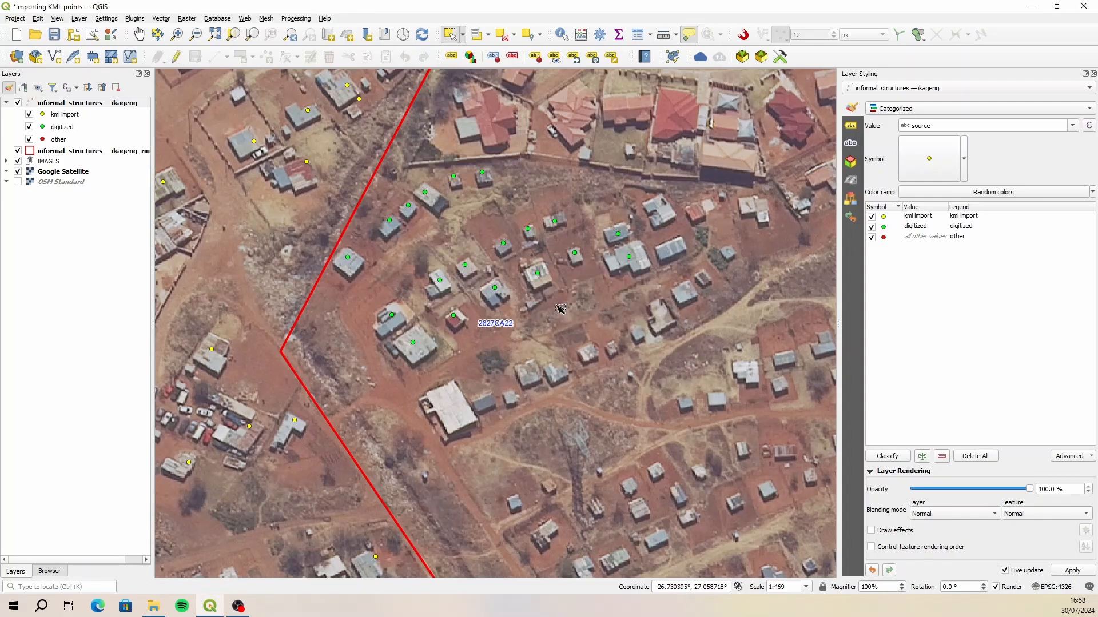
# Open the attribute table of the informal_structures — ikageng layer and sort it by data source
pyautogui.click(83, 107)
pyautogui.rightClick(84, 107)
pyautogui.click(141, 234)
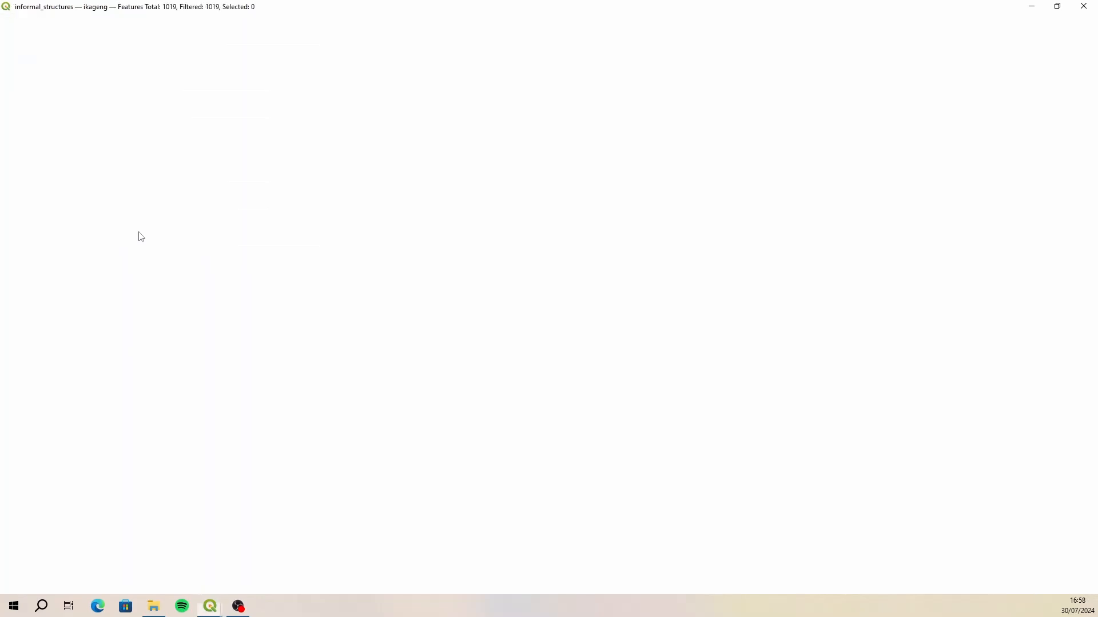
pyautogui.click(470, 38)
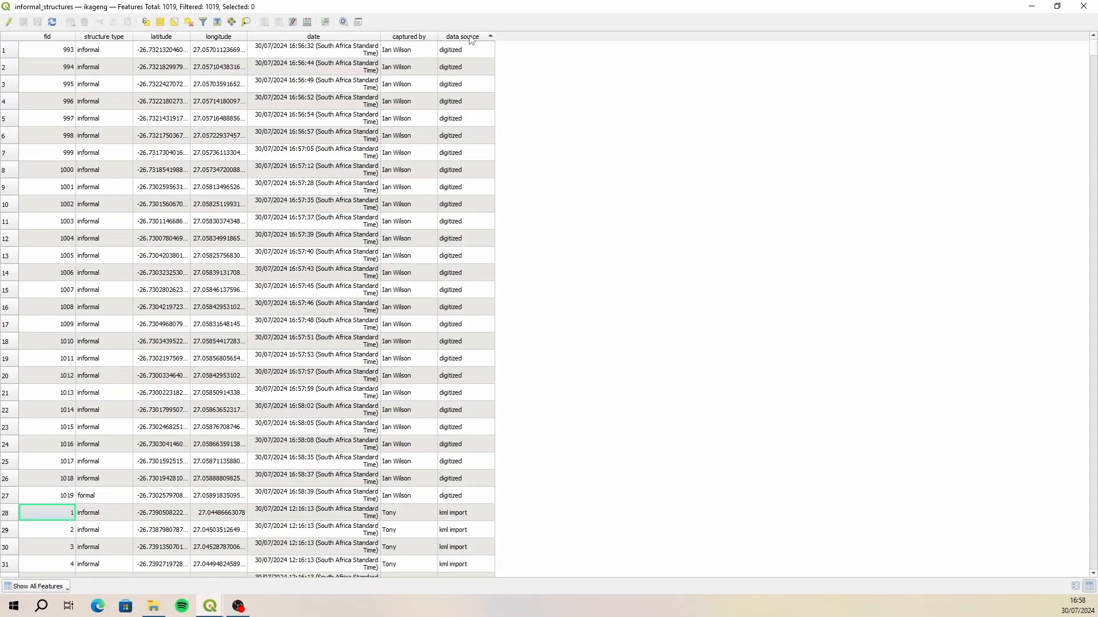
# Select all records with data source digitized, review their attributes against the kml import records, and close the table
pyautogui.click(19, 55)
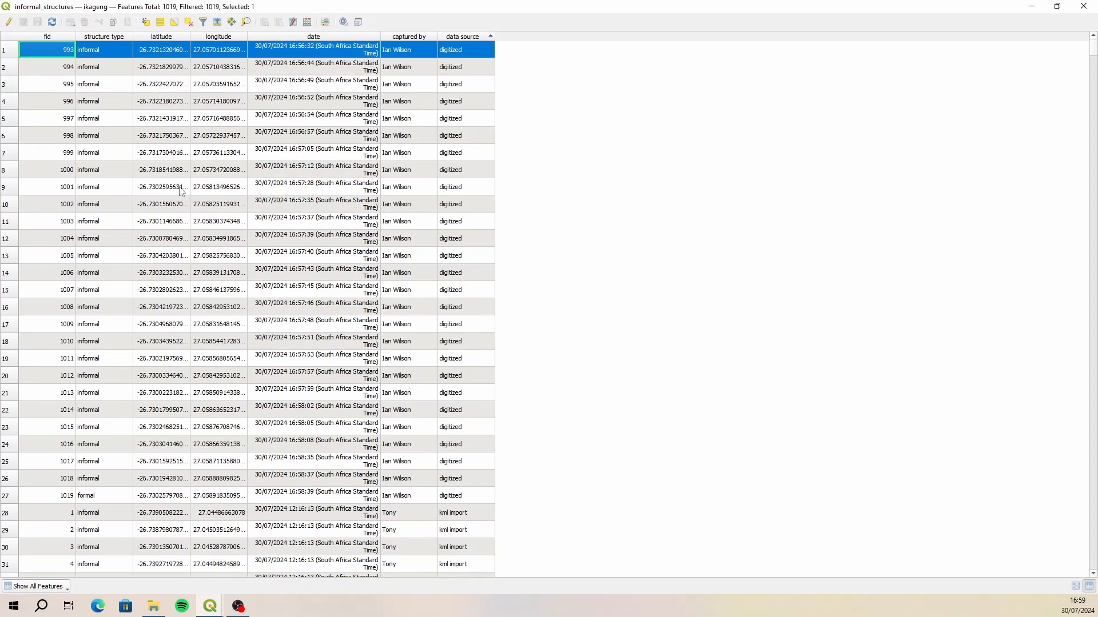
pyautogui.scroll(-5, 147, 245)
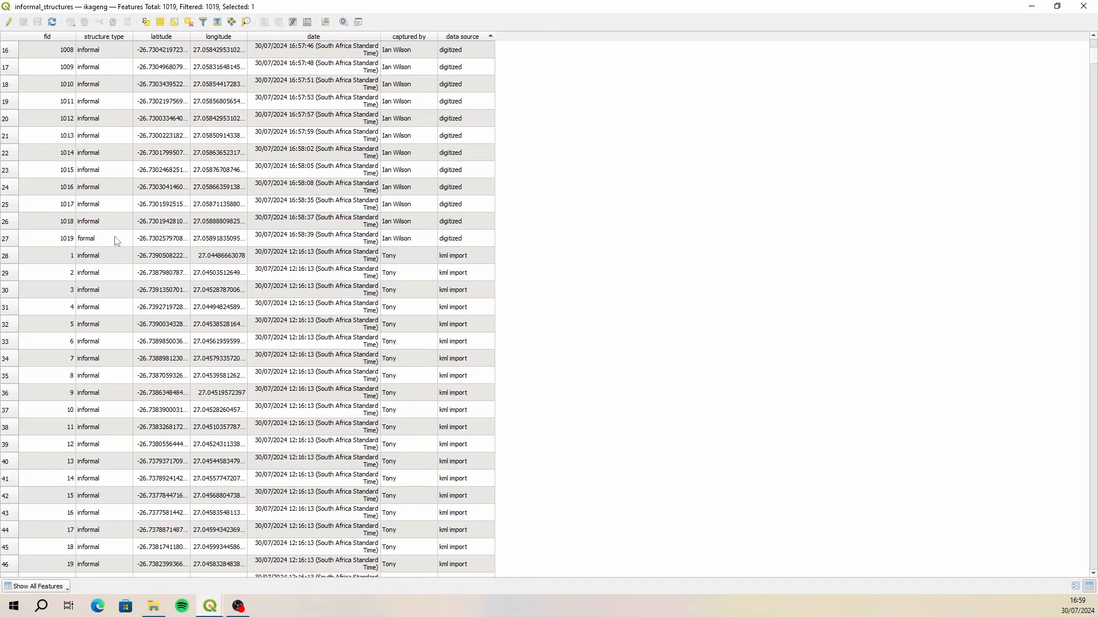
pyautogui.keyDown('shift'); pyautogui.click(13, 243); pyautogui.keyUp('shift')
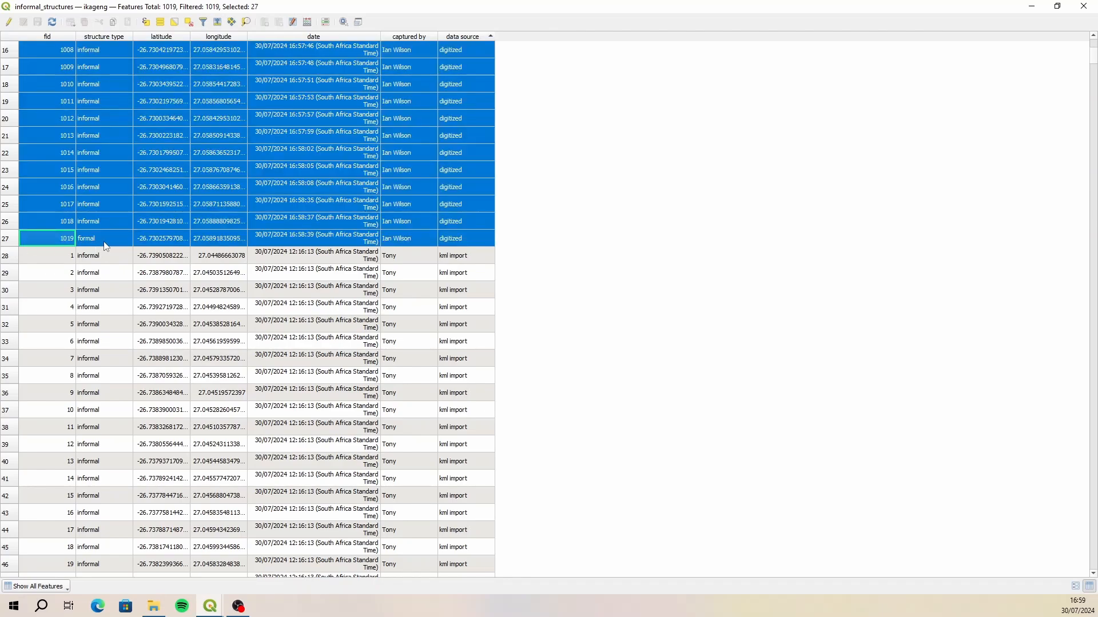
pyautogui.scroll(4, 99, 237)
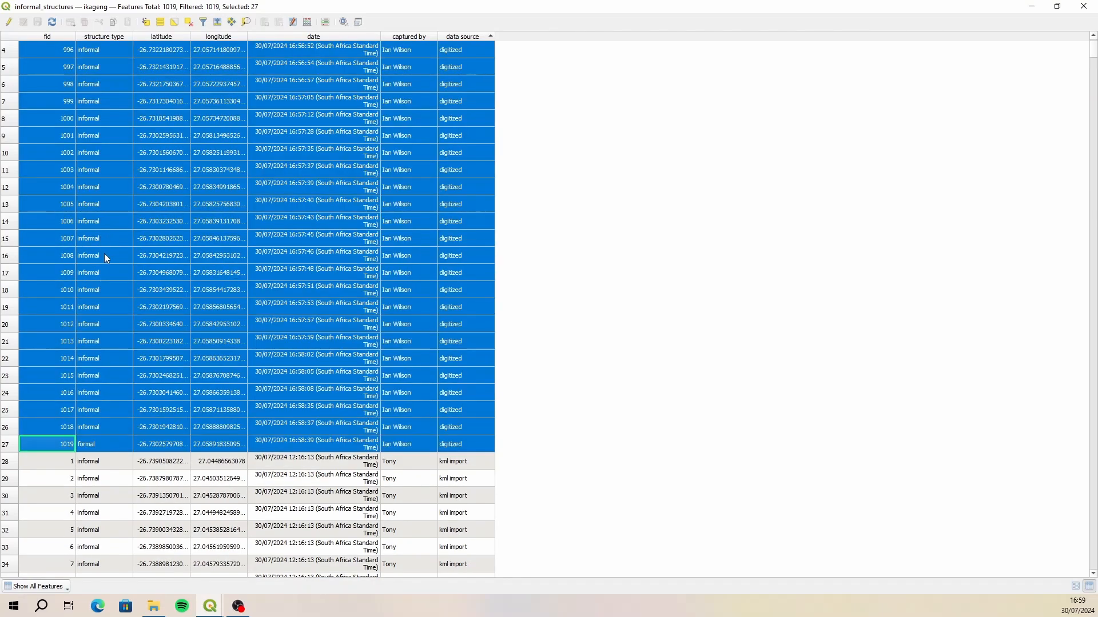
pyautogui.scroll(1, 120, 314)
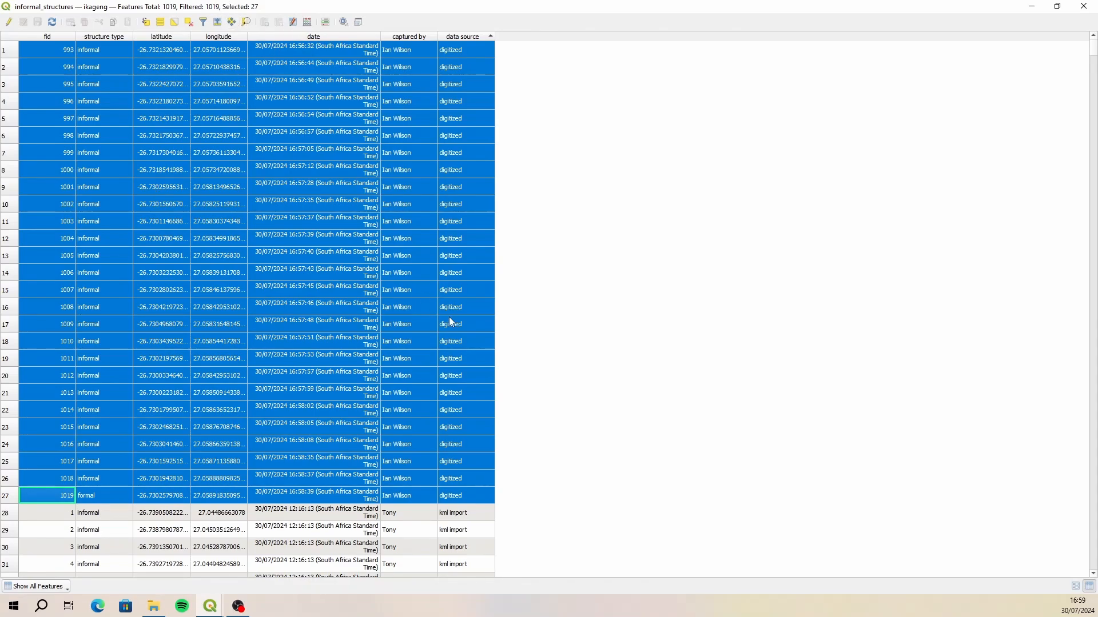
pyautogui.scroll(-13, 443, 338)
pyautogui.scroll(13, 432, 296)
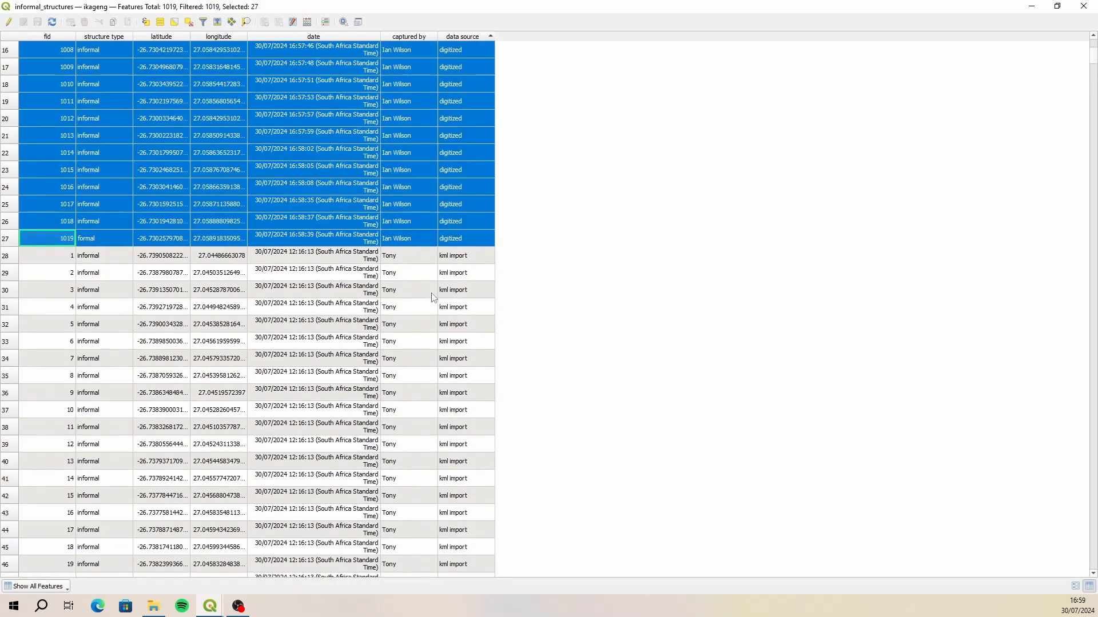
pyautogui.click(1084, 6)
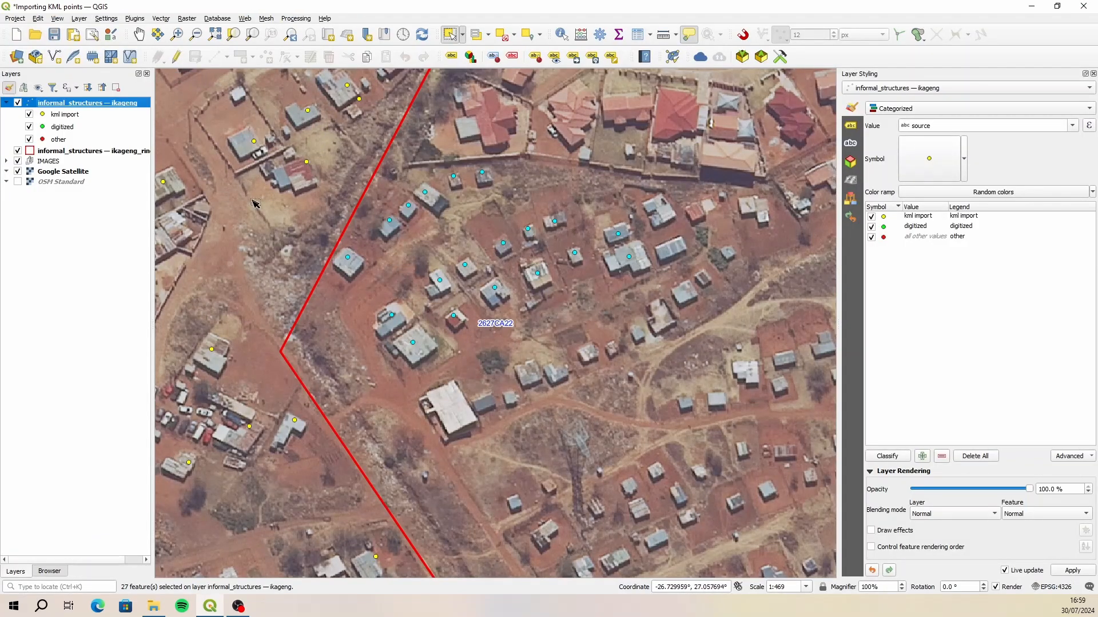
# Select by location the informal_structures — ikageng points that intersect the ikageng_ringfence polygon, creating a new selection
pyautogui.scroll(-3, 623, 243)
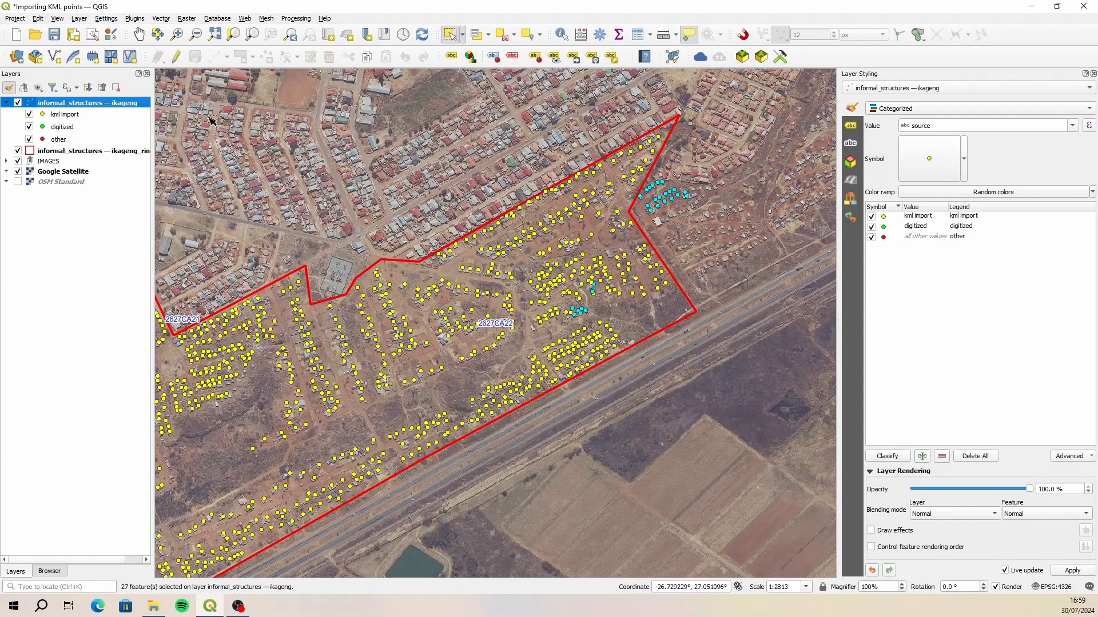
pyautogui.click(161, 19)
pyautogui.moveTo(217, 90)
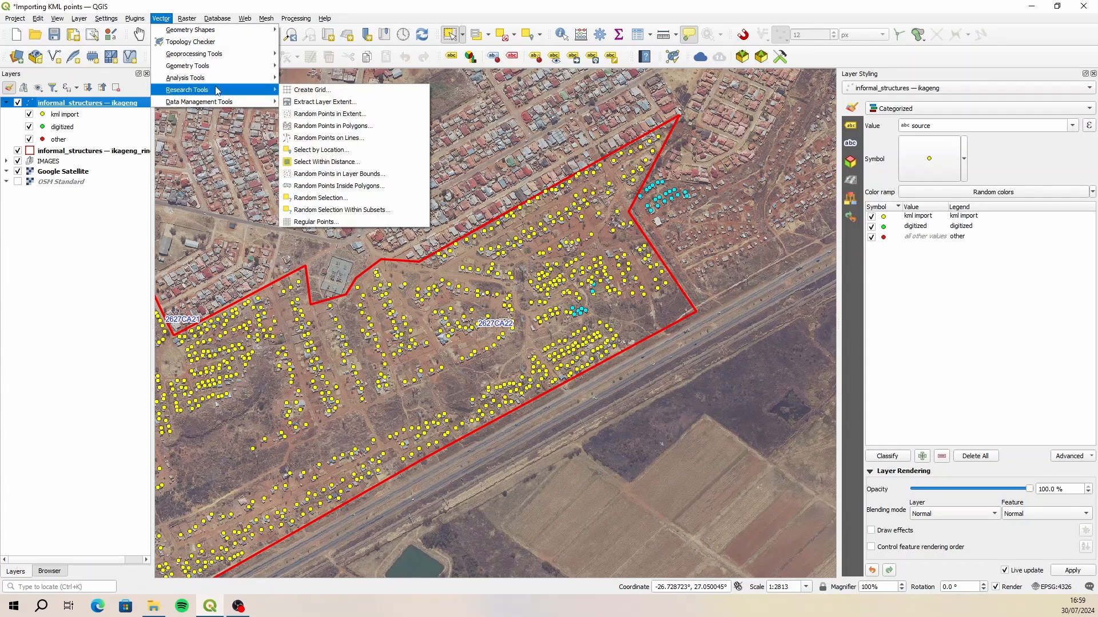
pyautogui.click(357, 153)
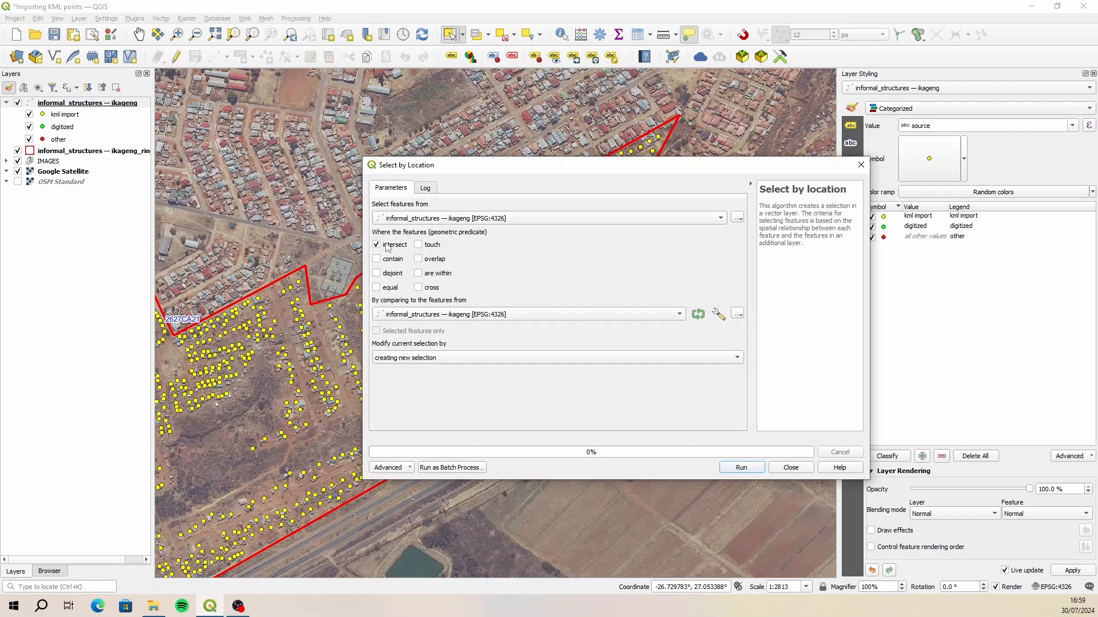
pyautogui.click(453, 315)
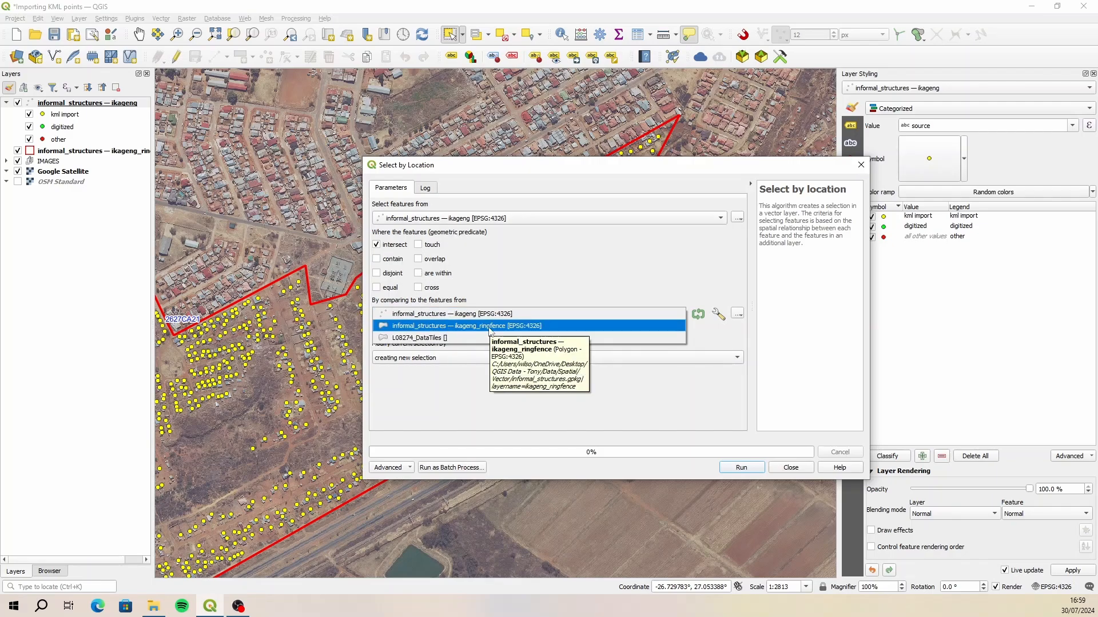
pyautogui.click(490, 327)
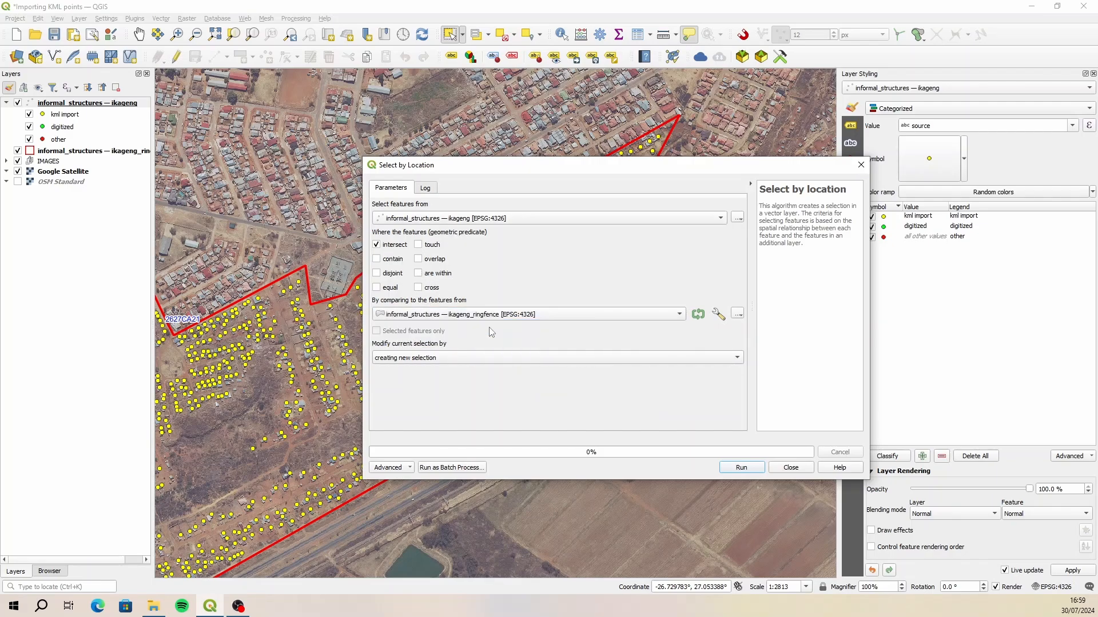
pyautogui.click(741, 467)
pyautogui.click(791, 468)
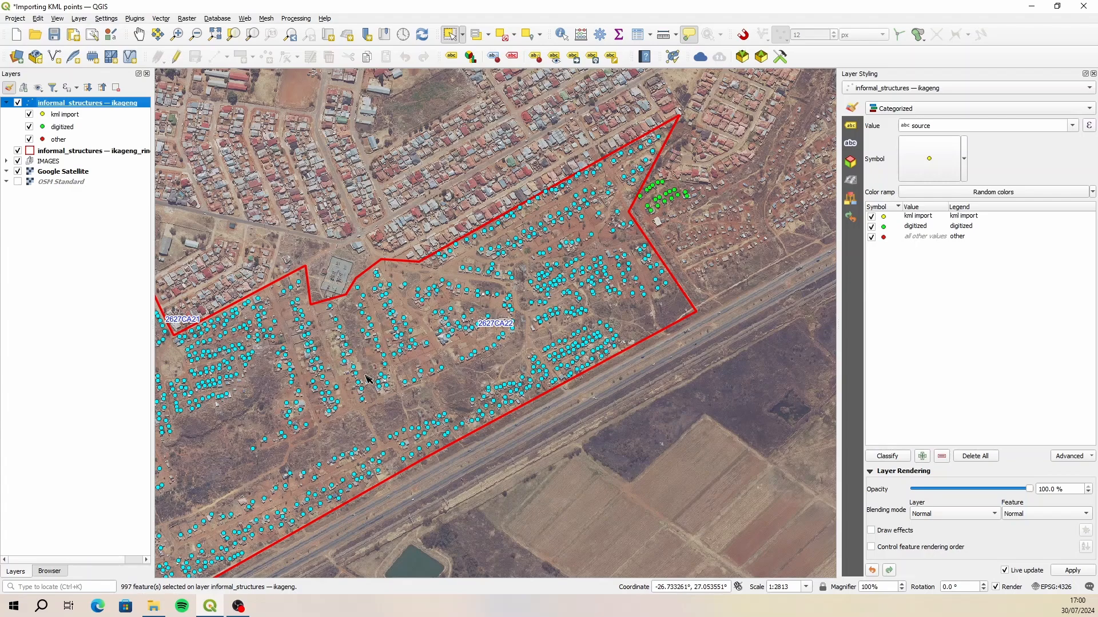
# Add the unselected yellow kml import points along the ringfence's northwestern boundary to the current selection
pyautogui.click(139, 34)
pyautogui.moveTo(298, 282); pyautogui.dragTo(514, 270)
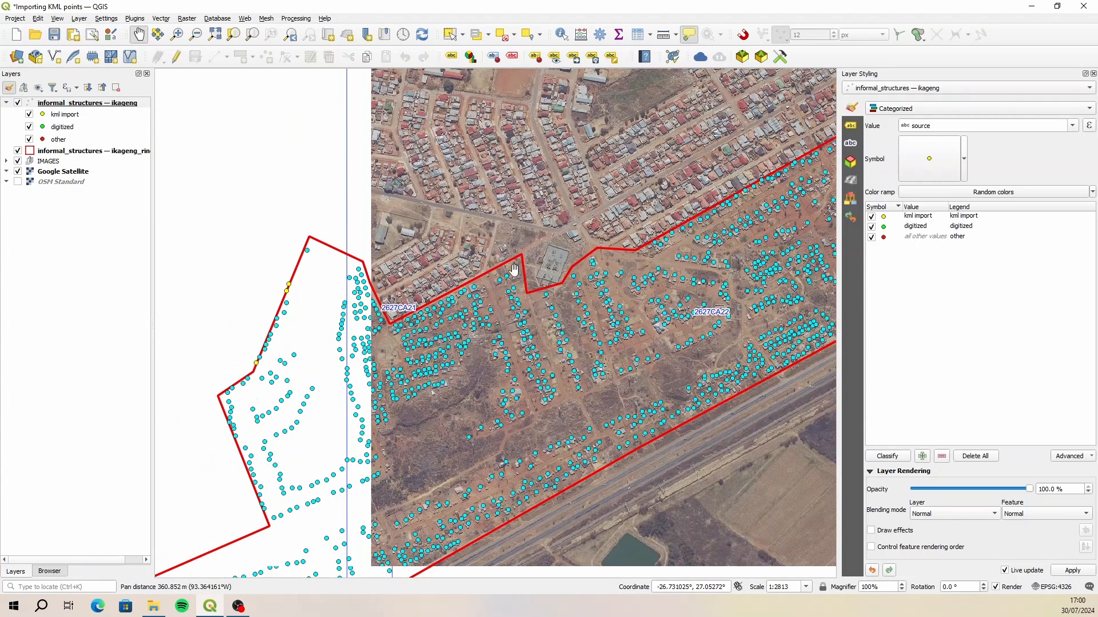
pyautogui.moveTo(512, 327); pyautogui.dragTo(525, 250)
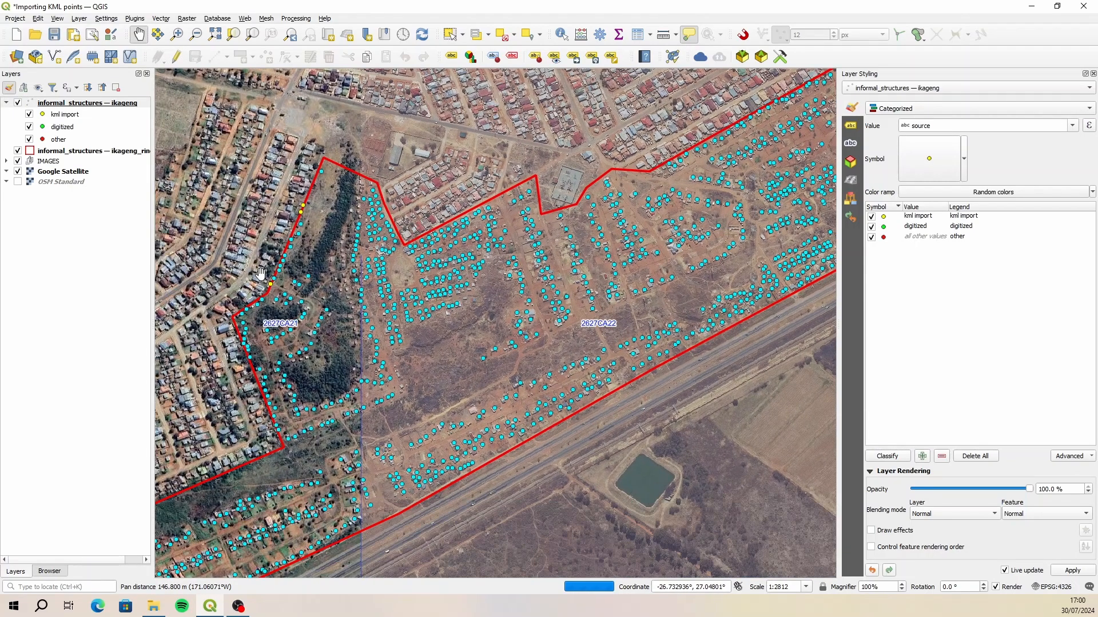
pyautogui.scroll(1, 258, 257)
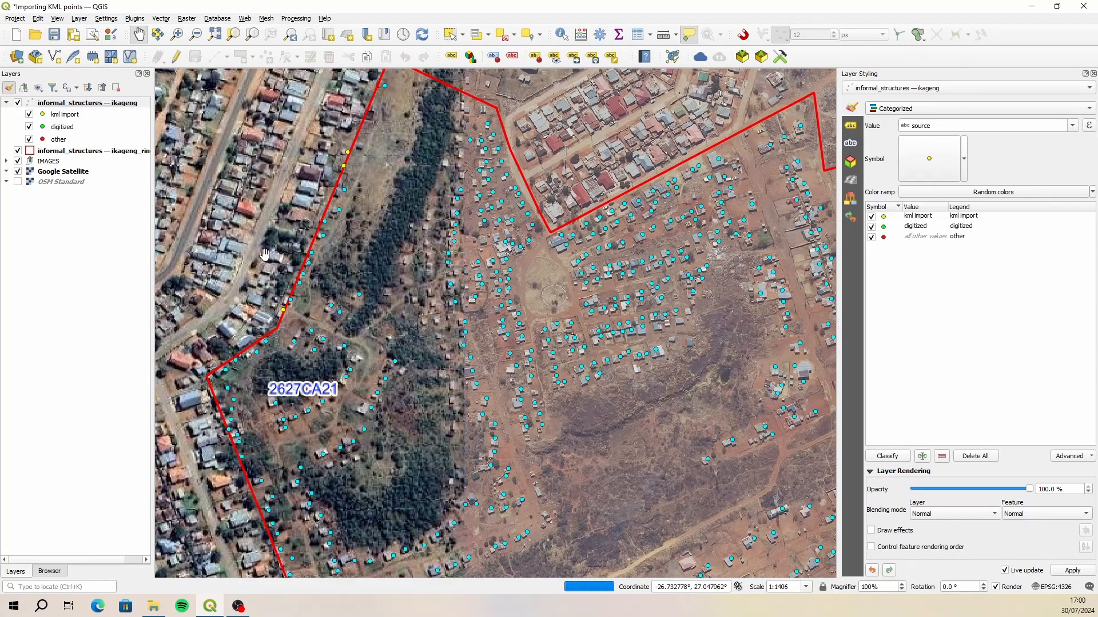
pyautogui.scroll(1, 258, 257)
pyautogui.scroll(-1, 323, 363)
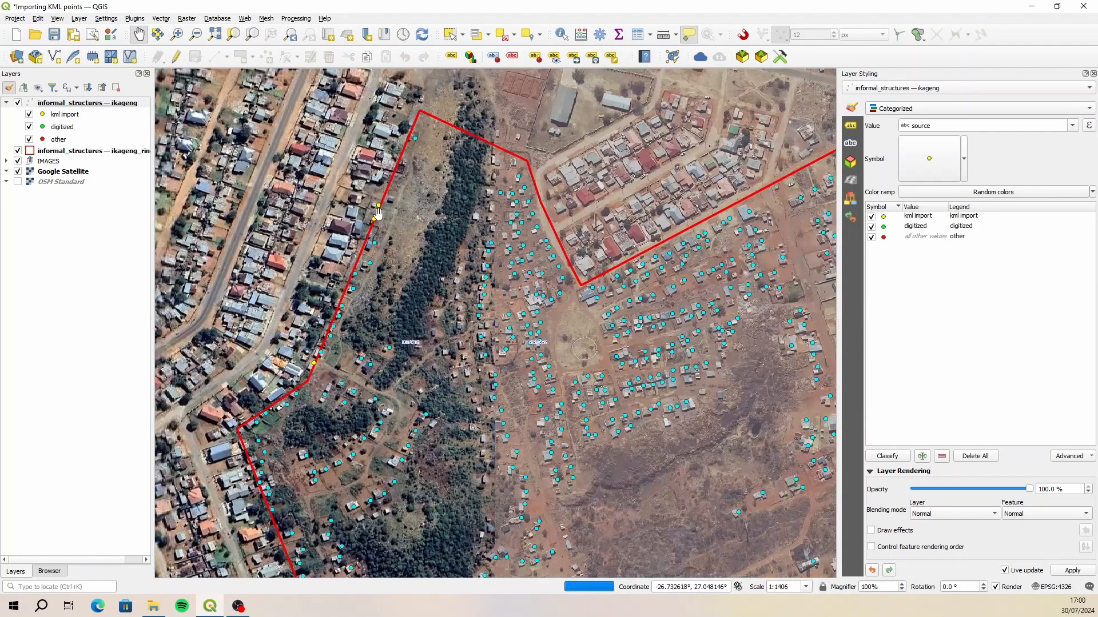
pyautogui.click(450, 36)
pyautogui.moveTo(356, 239); pyautogui.dragTo(356, 240)
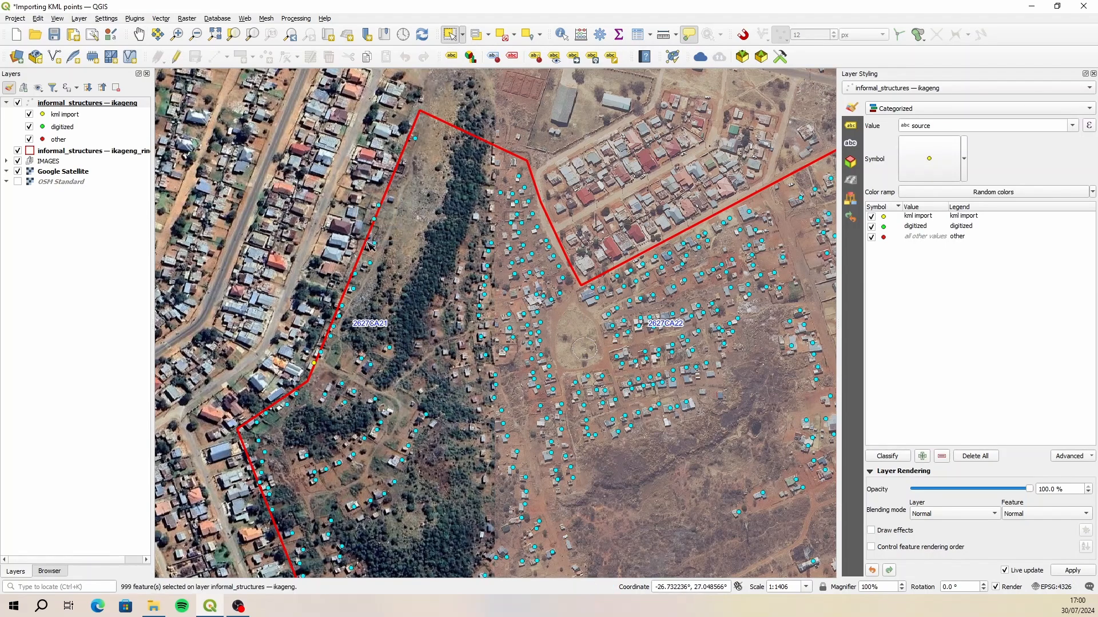
pyautogui.moveTo(324, 359); pyautogui.dragTo(295, 395)
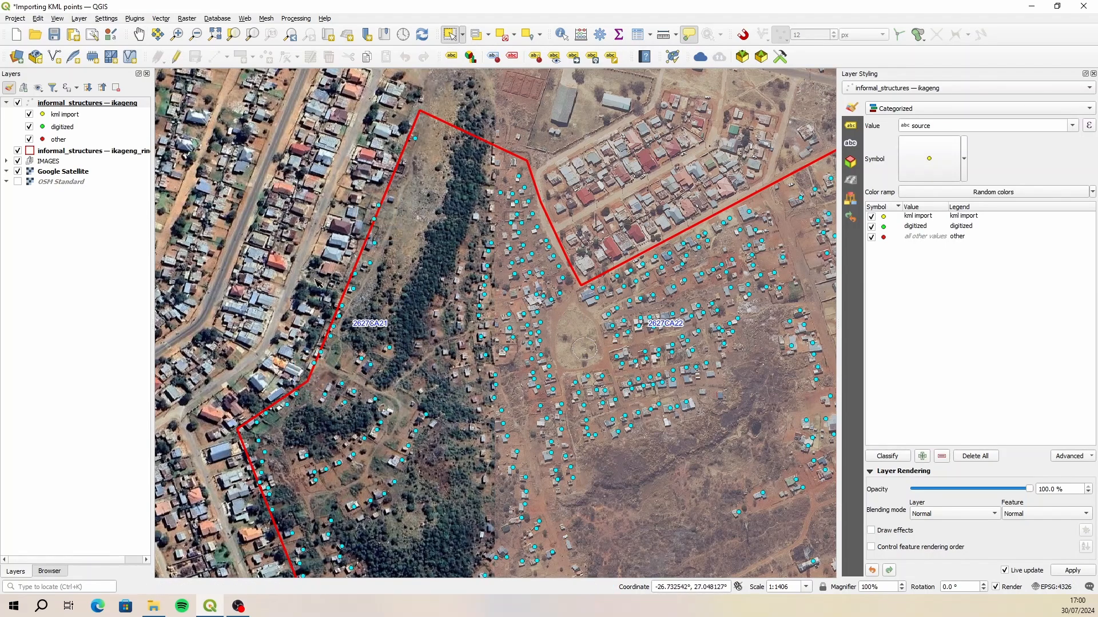
# Check the selected points across the whole ringfence and their records in the attribute table, and close the table
pyautogui.scroll(-2, 319, 280)
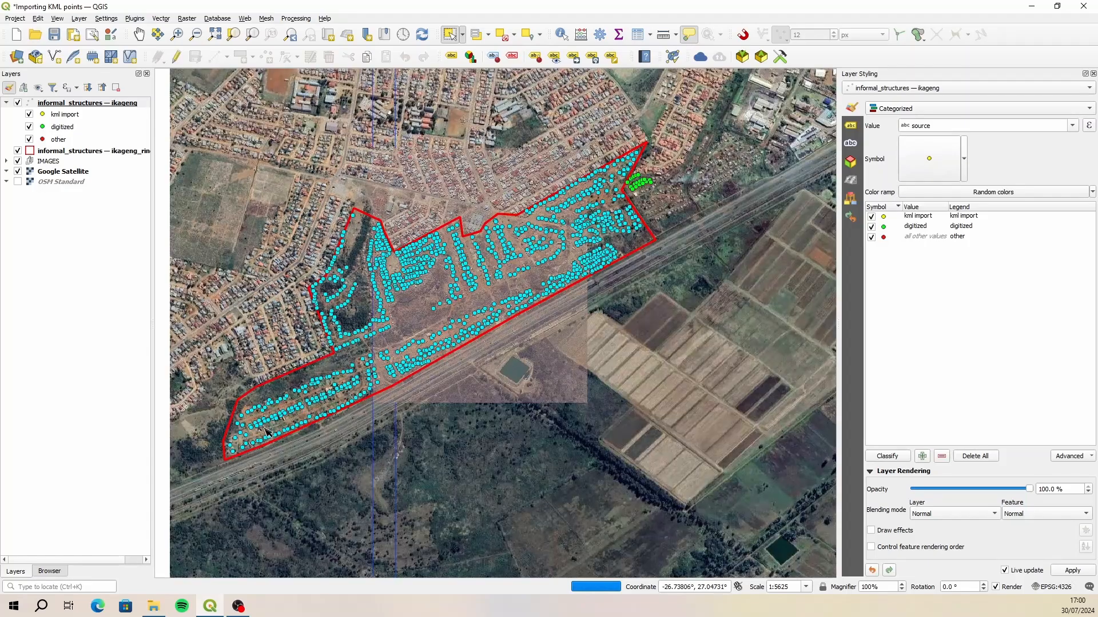
pyautogui.scroll(1, 365, 246)
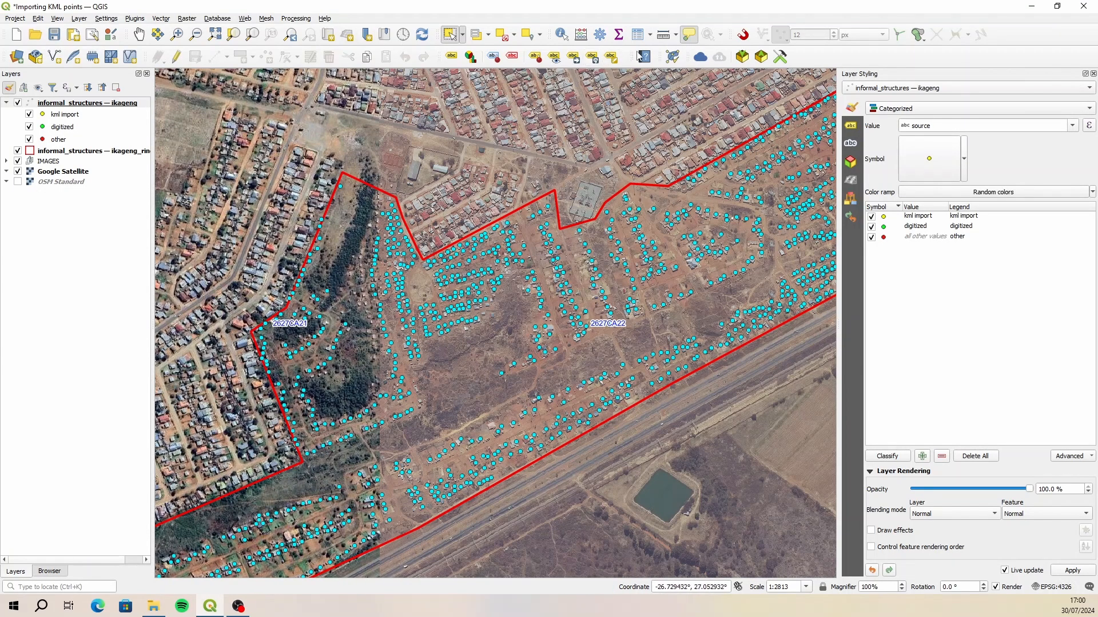
pyautogui.click(637, 35)
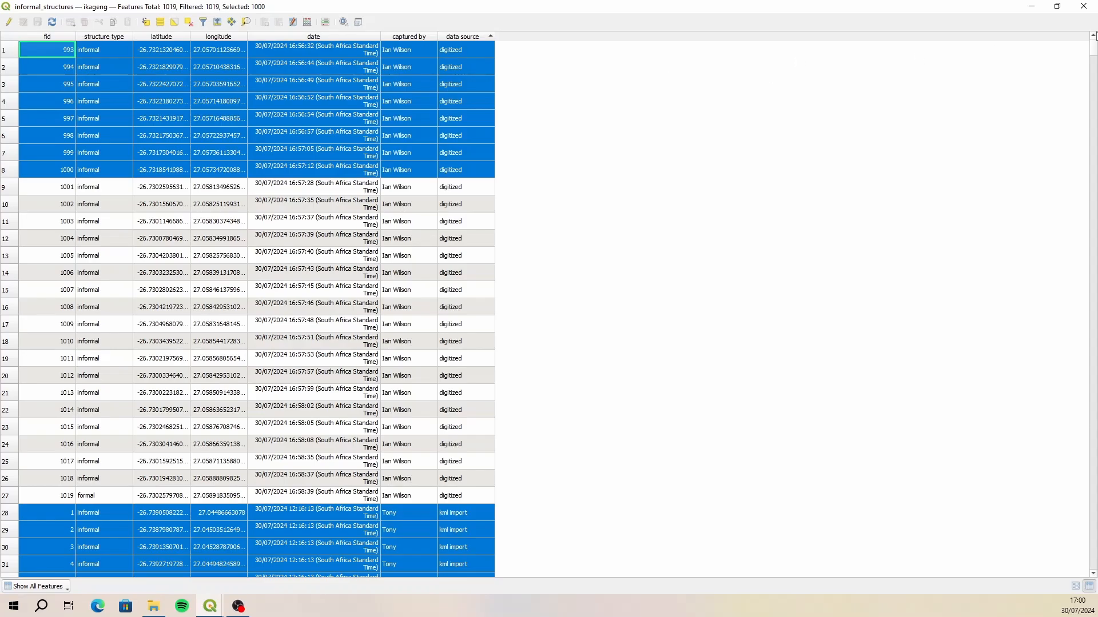
pyautogui.click(1084, 6)
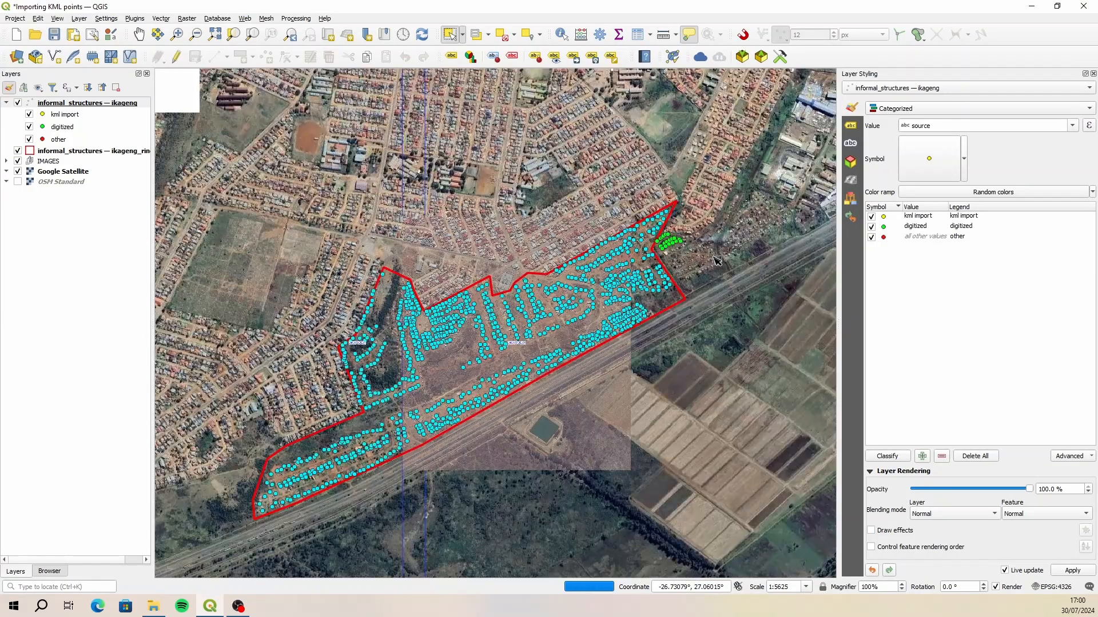